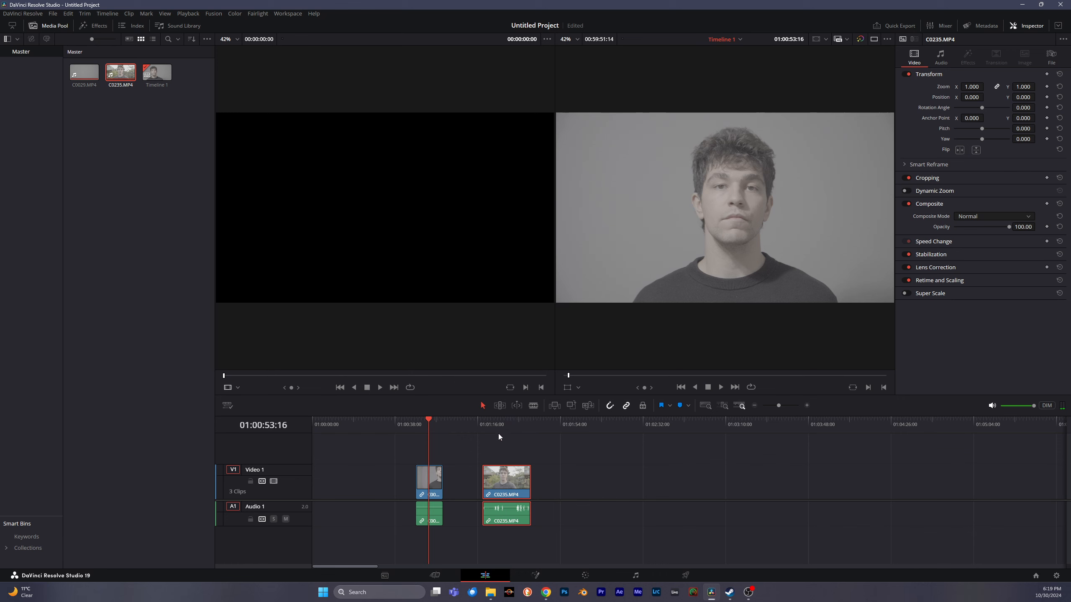
Compare the two shots in the timeline and delete the outdoor clip C0235.MP4
click(501, 421)
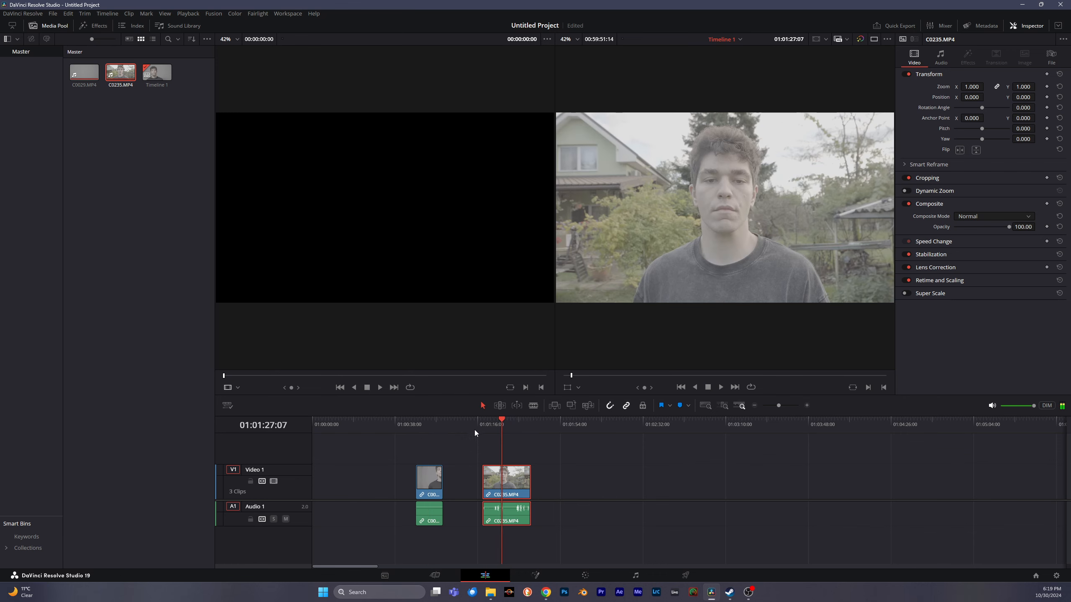
click(430, 432)
click(502, 428)
click(430, 429)
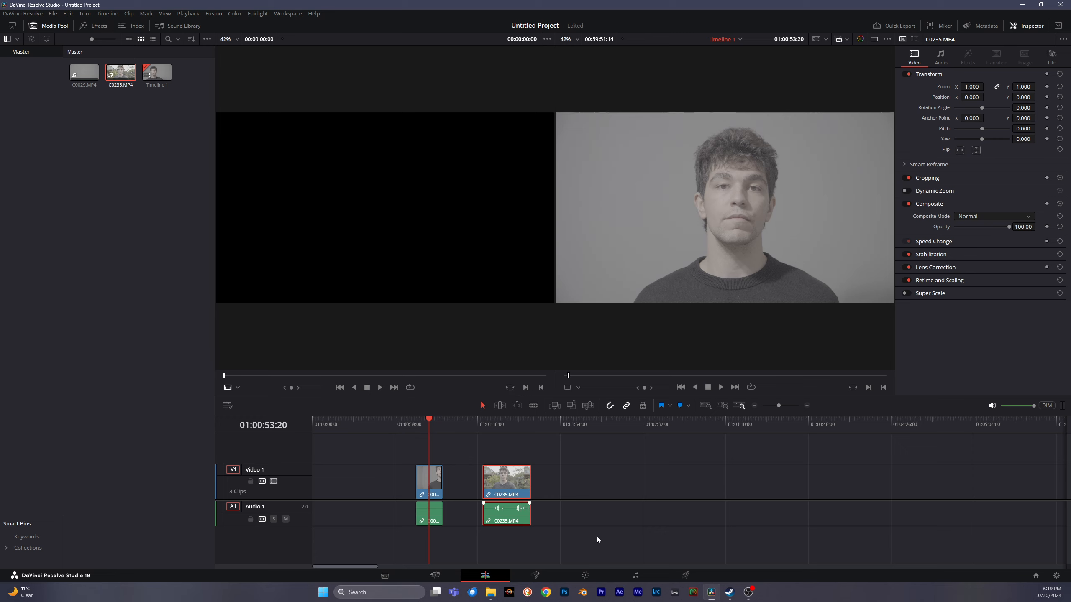
key(Delete)
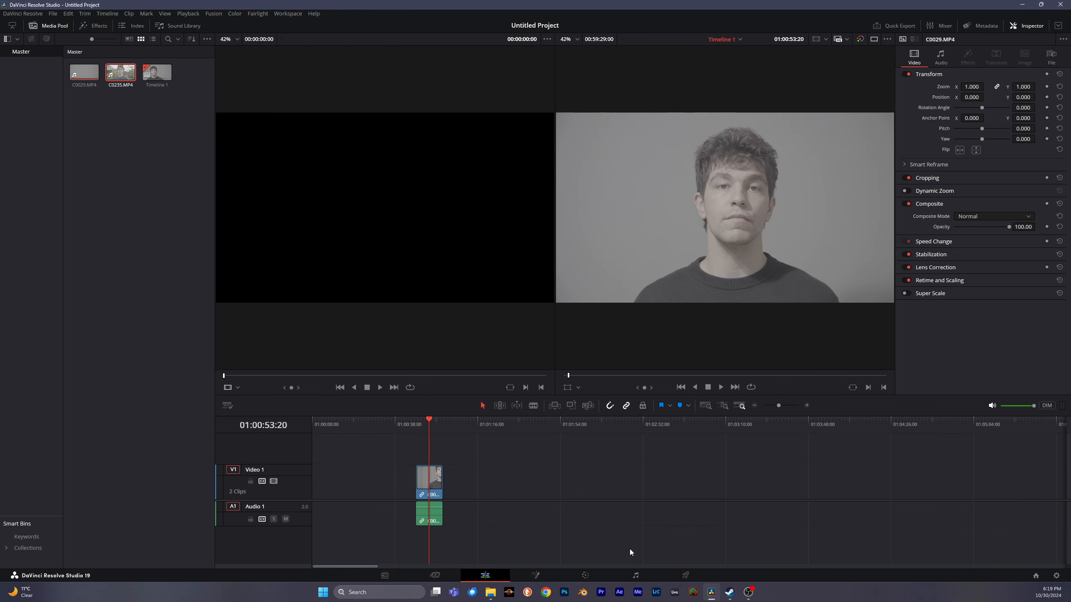
Switch to the Color page and set the scope to CIE Chromaticity
click(585, 575)
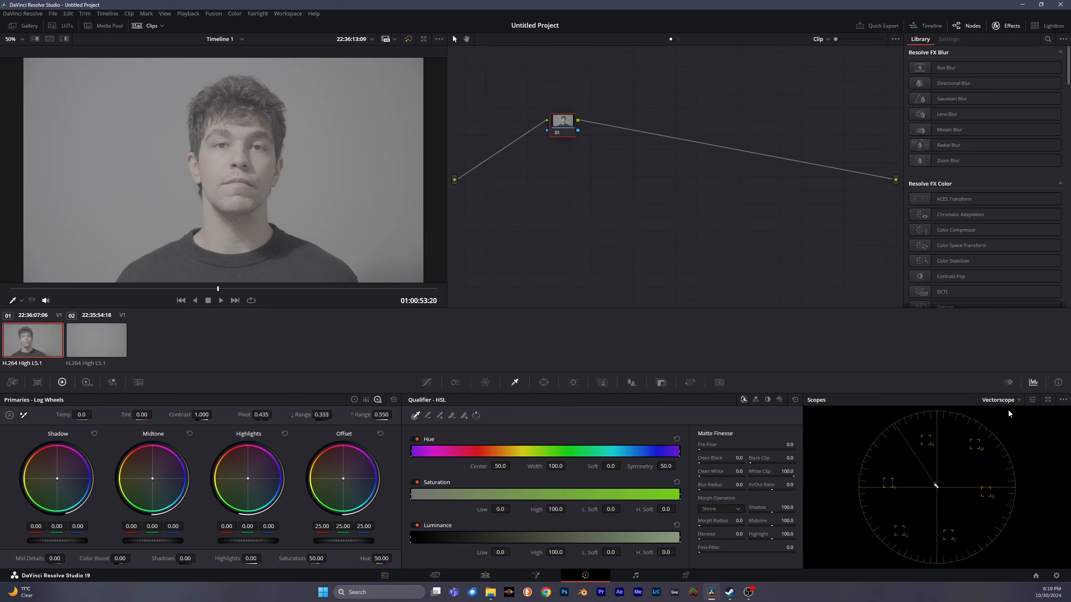
click(1010, 400)
click(1012, 450)
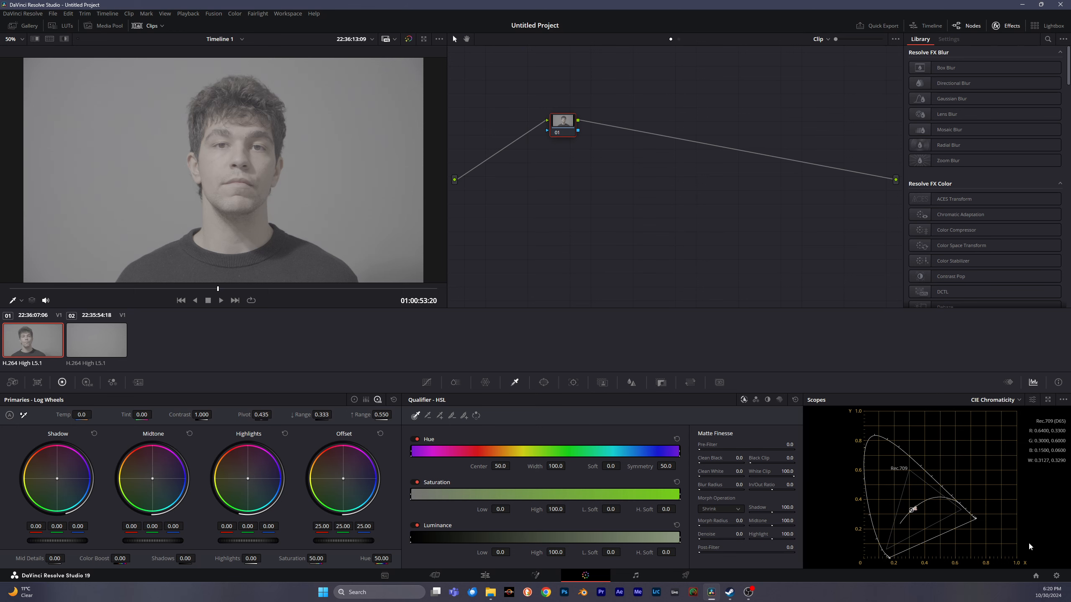
Set the project's timeline resolution to 3840 x 2160 Ultra HD
click(1056, 576)
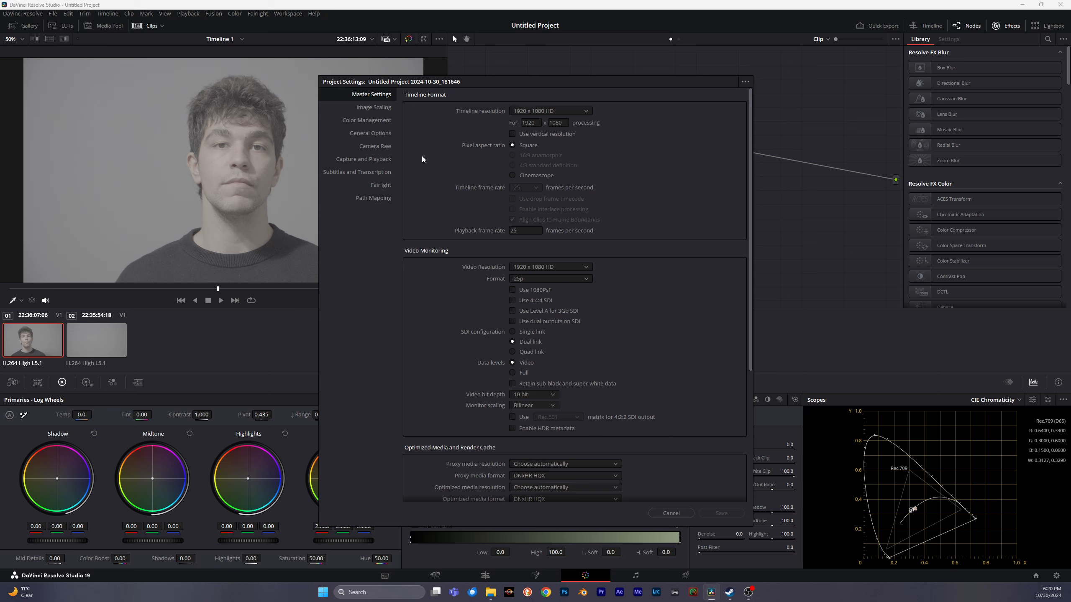
click(557, 110)
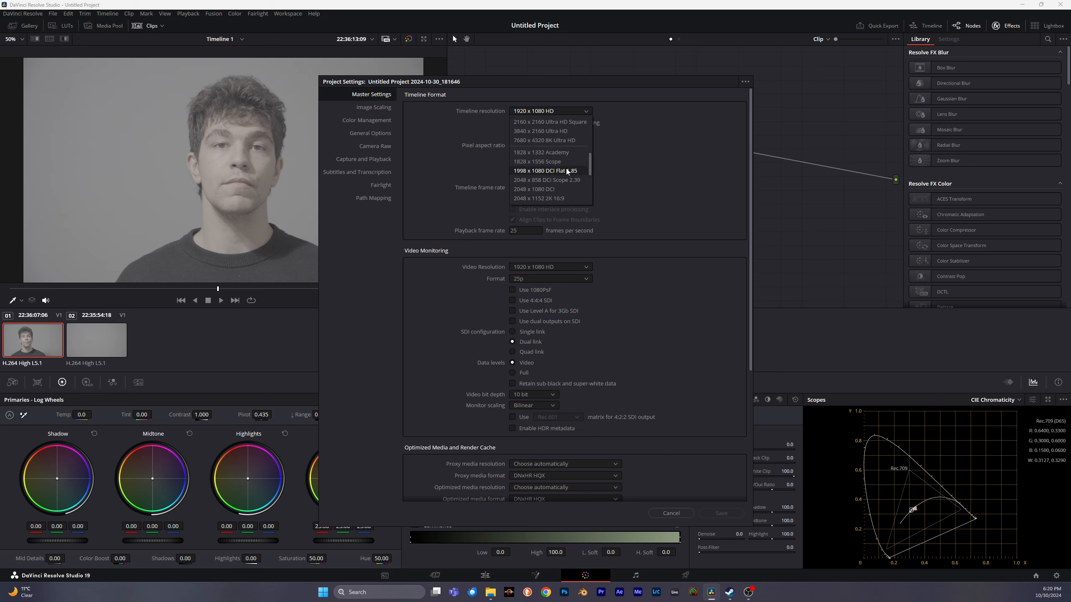
click(533, 186)
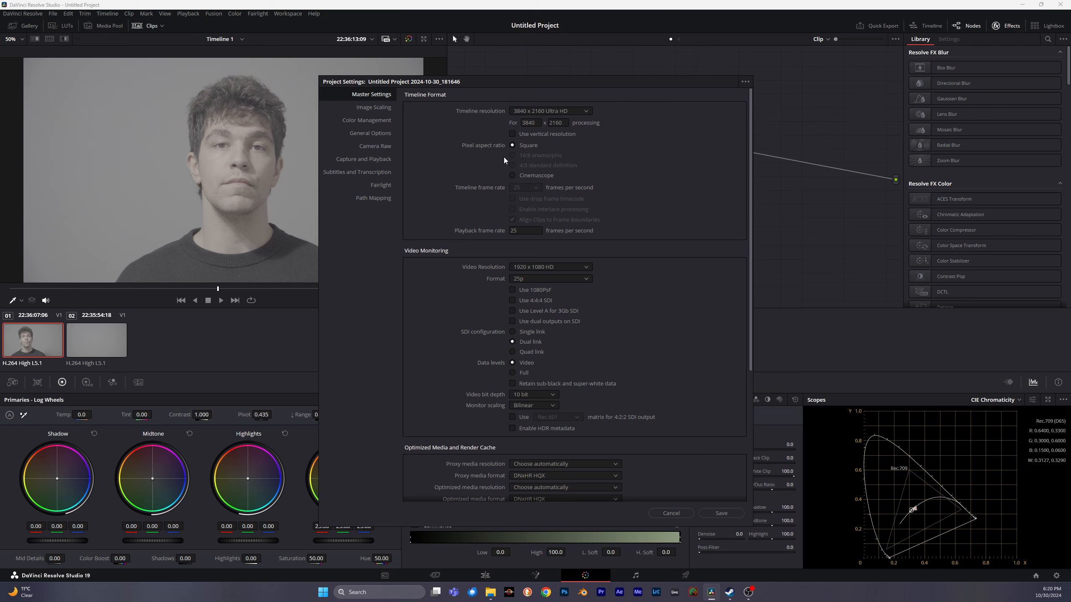
Set the timeline color space to DaVinci WG/Intermediate and save the project settings
click(373, 121)
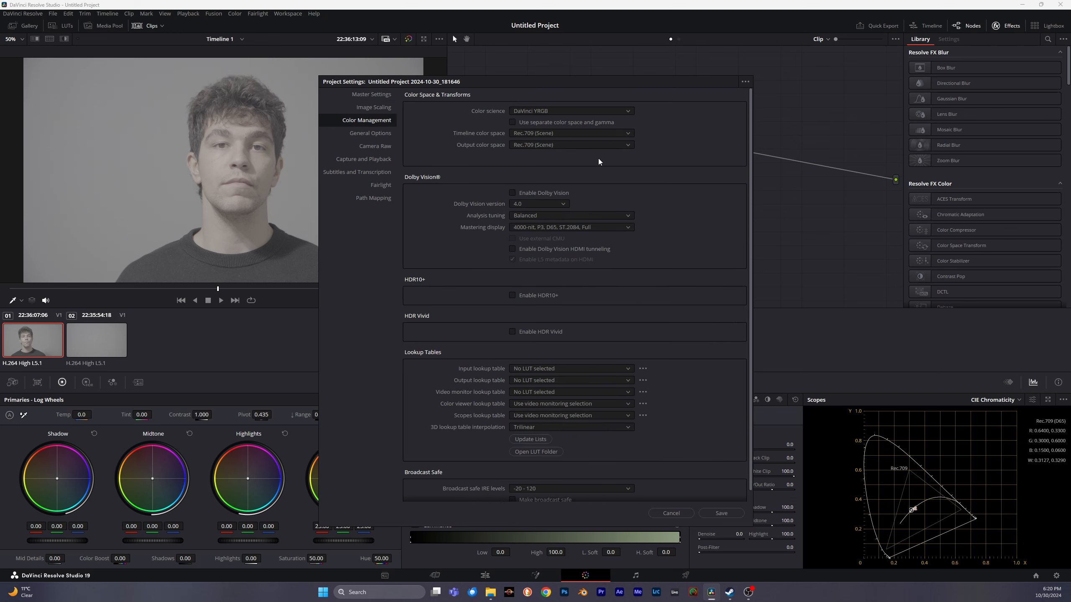
click(557, 135)
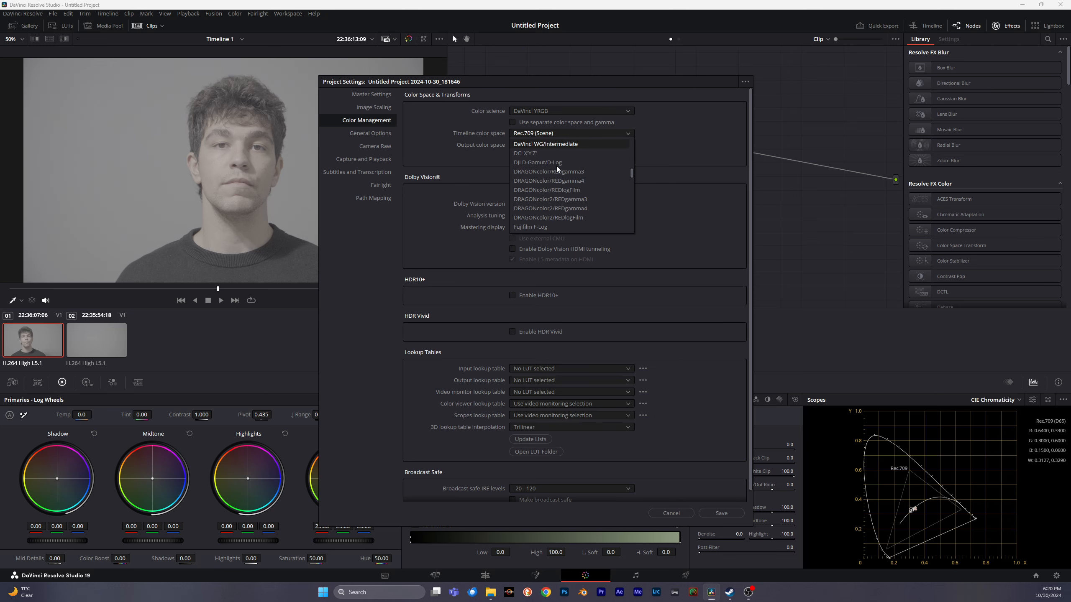
click(563, 144)
click(731, 515)
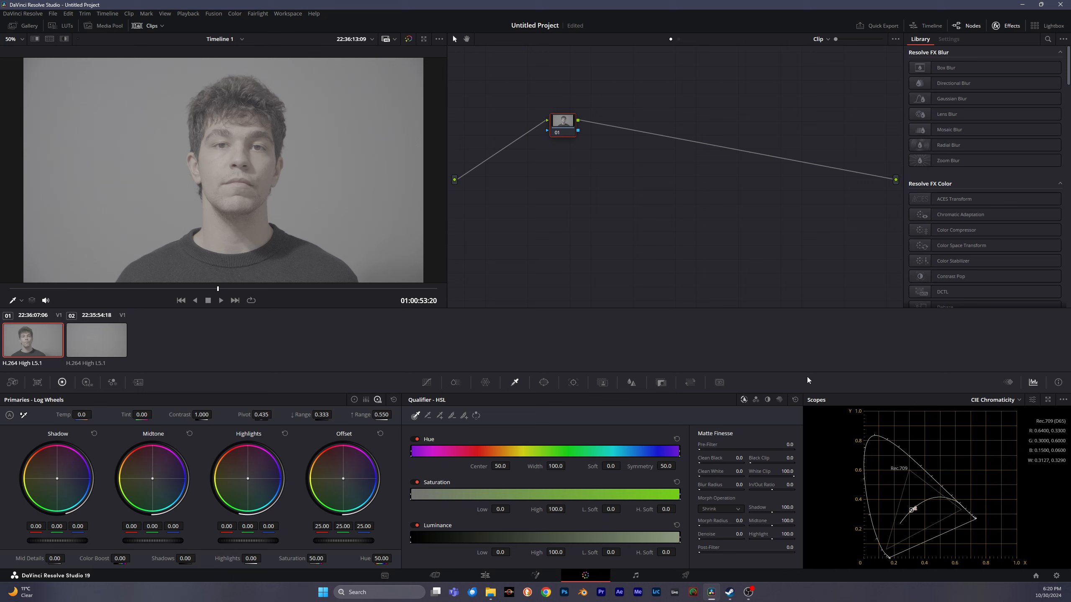
Add a serial node after node 01 and search the effects library for "color"
drag(563, 122, 891, 238)
key(alt+s)
click(1047, 39)
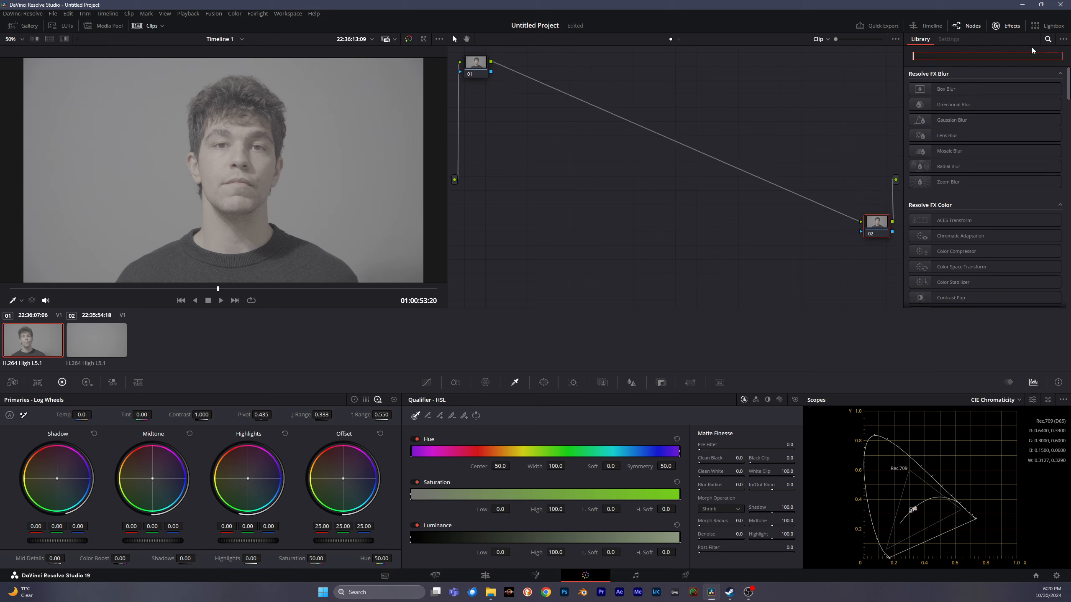
text(color)
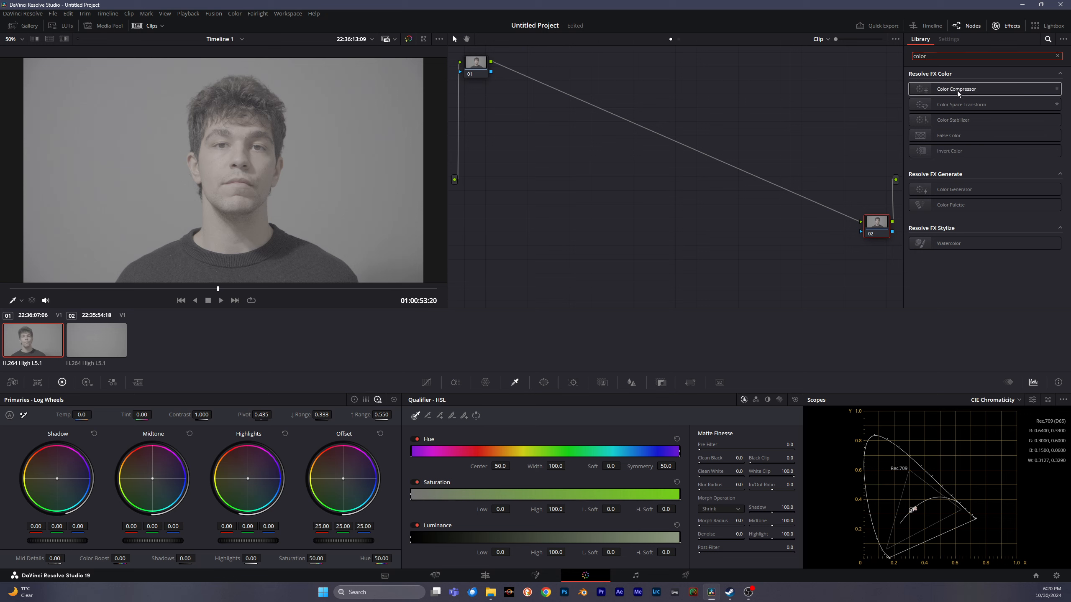
drag(957, 91, 479, 68)
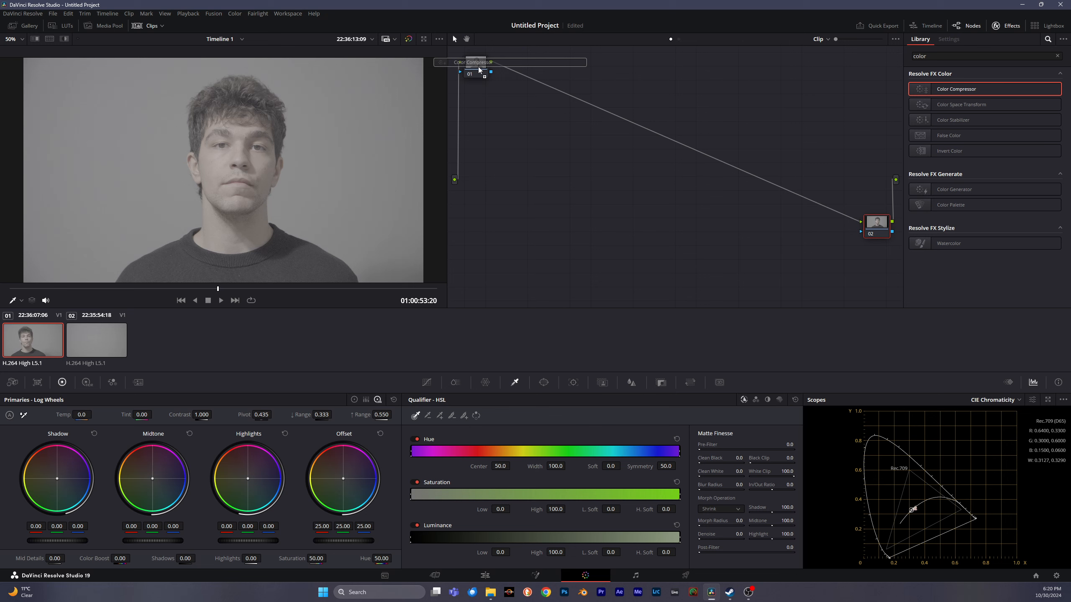
drag(480, 71, 479, 71)
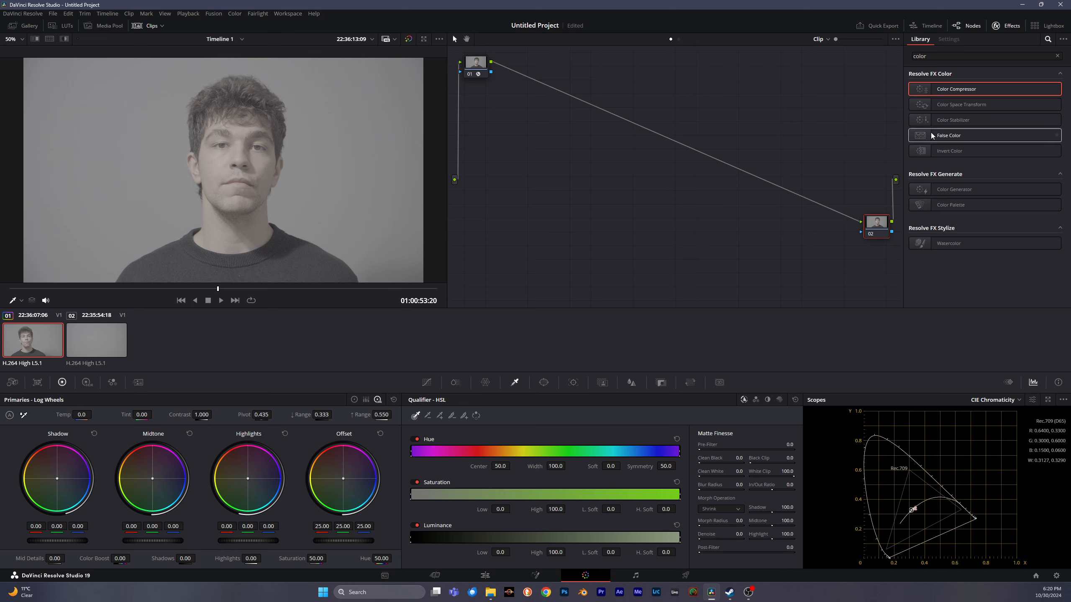
drag(945, 89, 874, 225)
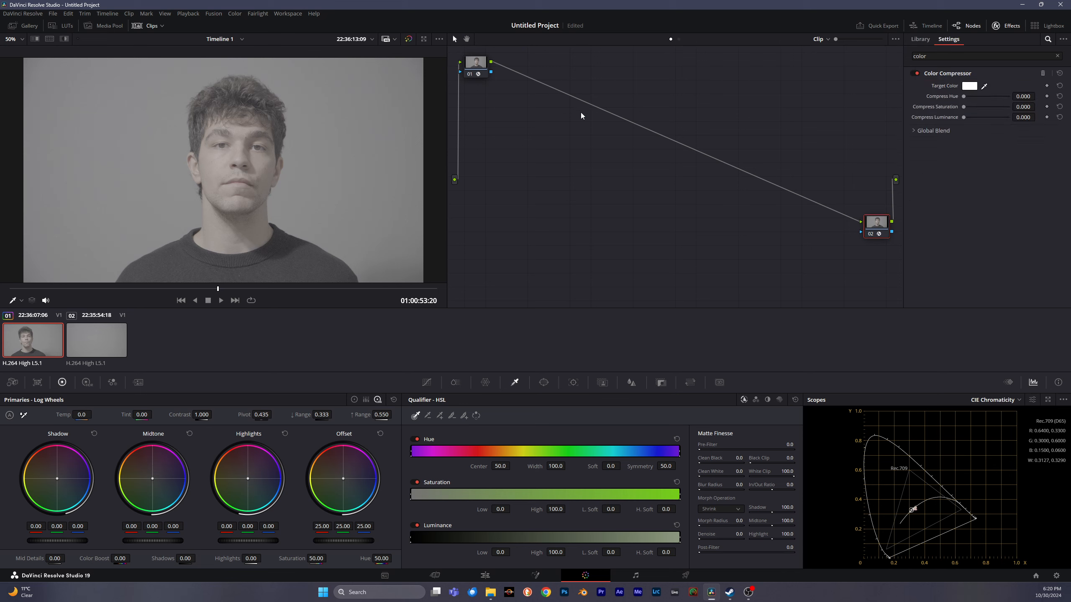
click(469, 59)
key(ctrl+z)
key(ctrl+z)
key(ctrl+z)
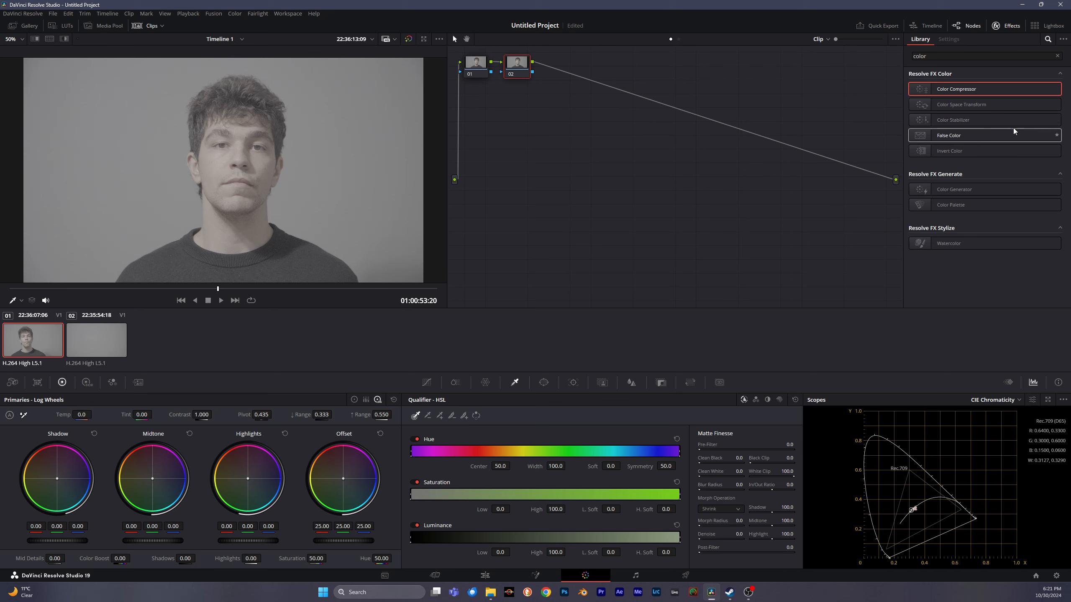
Apply the Color Space Transform effect to both node 01 and node 02
drag(933, 105, 476, 66)
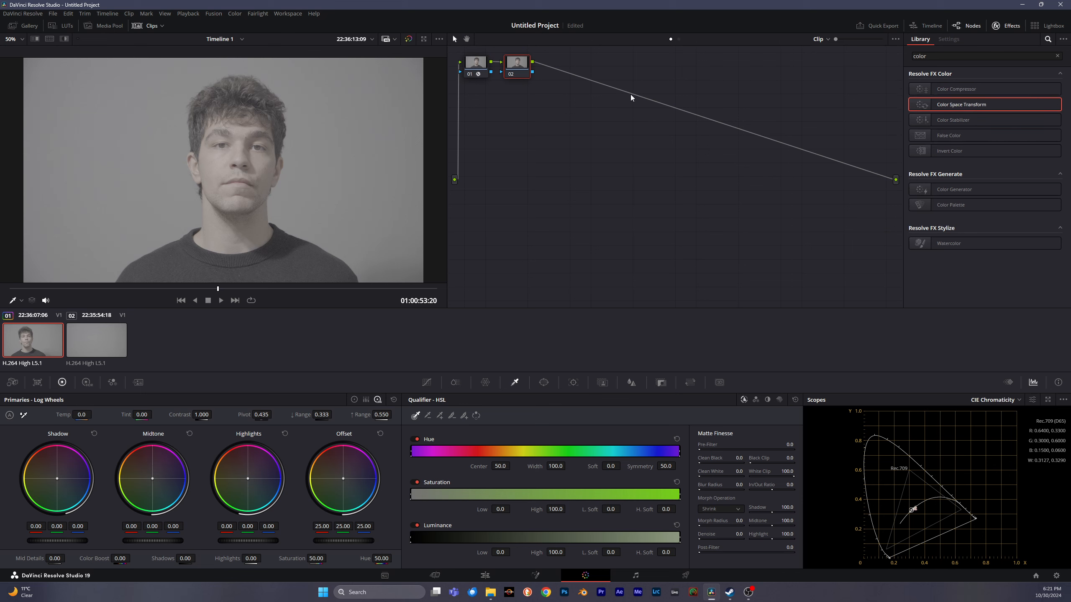
drag(974, 105, 517, 66)
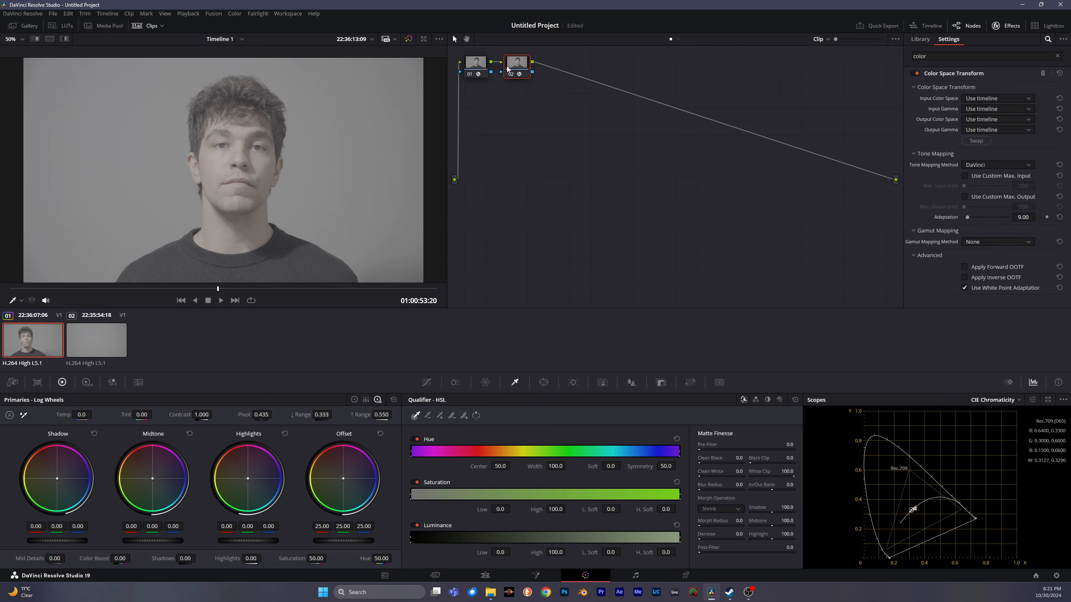
Set node 01's Color Space Transform input to Sony S-Gamut3.Cine color space and Sony S-Log3 gamma
click(1003, 98)
click(1013, 148)
click(1020, 98)
scroll(996, 168, down, 2)
click(997, 165)
click(994, 110)
scroll(998, 151, down, 3)
scroll(979, 203, down, 2)
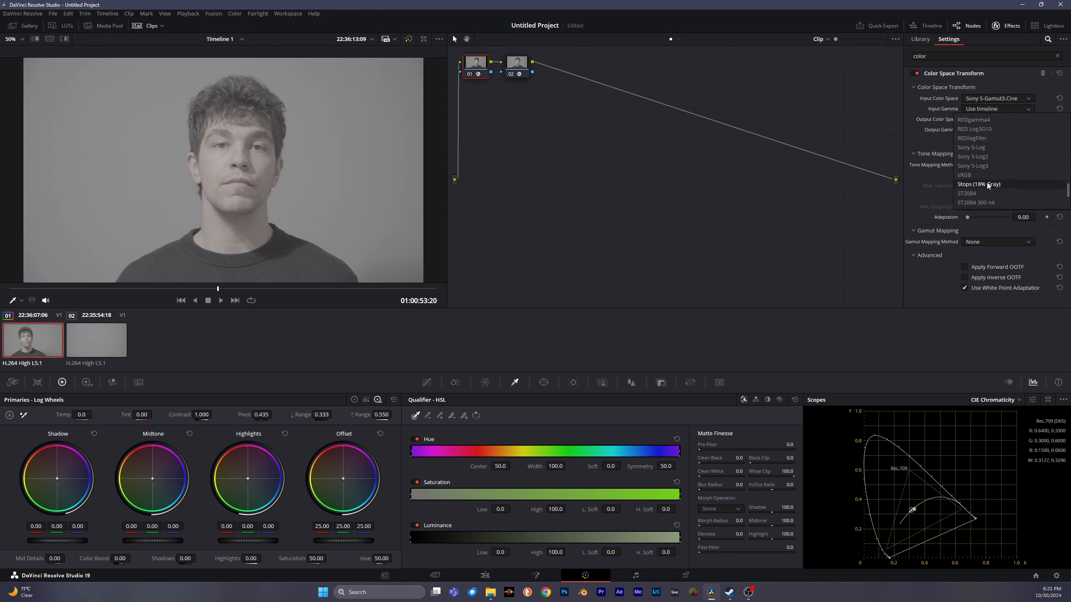
click(987, 183)
Set node 01's transform output to DaVinci Wide Gamut color space and DaVinci Intermediate gamma
click(1001, 119)
scroll(1002, 160, down, 3)
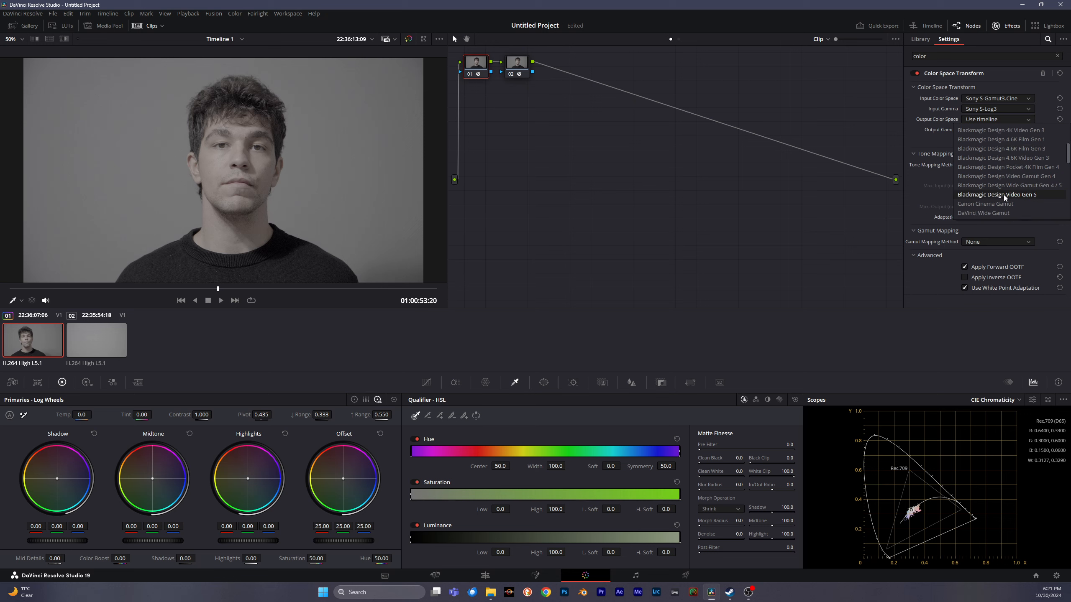
click(1004, 194)
click(1004, 130)
scroll(1002, 183, down, 3)
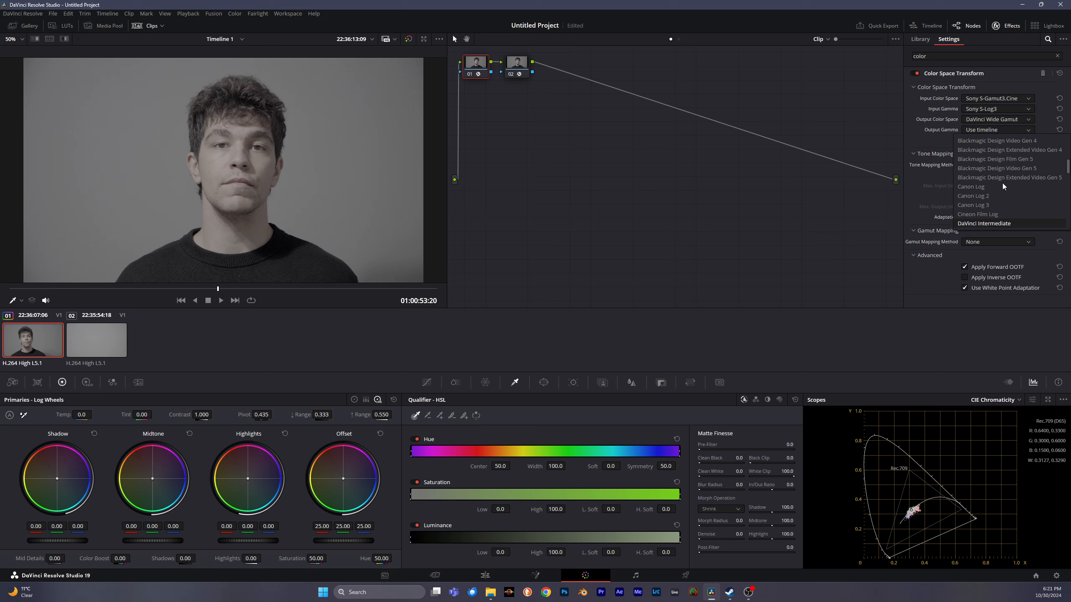
click(997, 219)
Move node 02 near the graph's output and set its transform input to DaVinci Wide Gamut and DaVinci Intermediate
drag(523, 65, 867, 250)
click(996, 99)
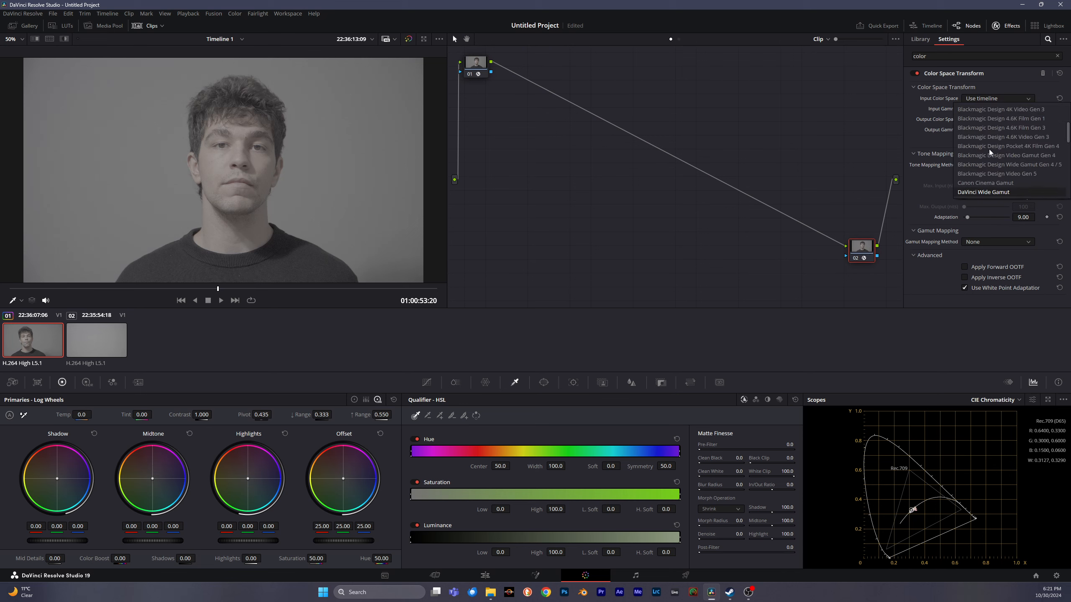
click(980, 192)
click(989, 111)
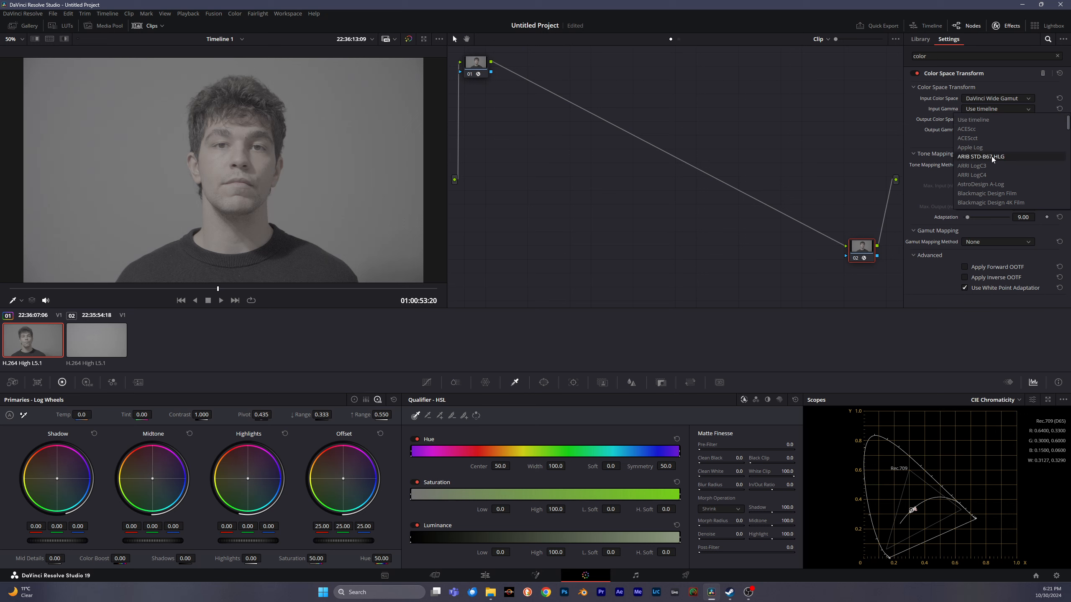
click(984, 174)
Set node 02's transform output to Rec.709 color space and Gamma 2.4
click(997, 119)
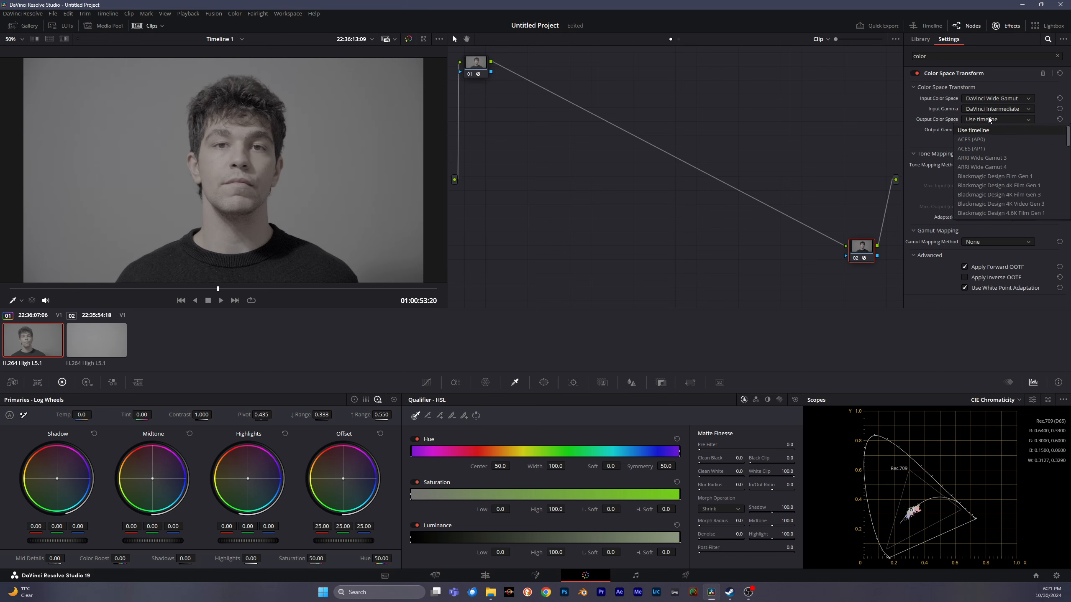
scroll(989, 168, down, 5)
click(978, 213)
click(1003, 130)
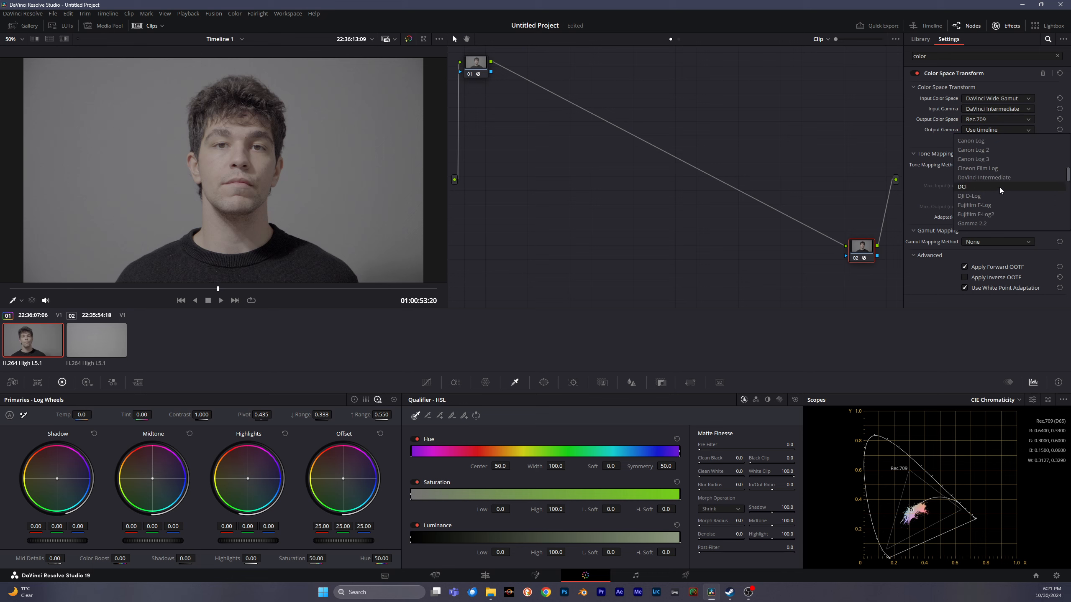
scroll(996, 177, down, 5)
scroll(993, 168, down, 2)
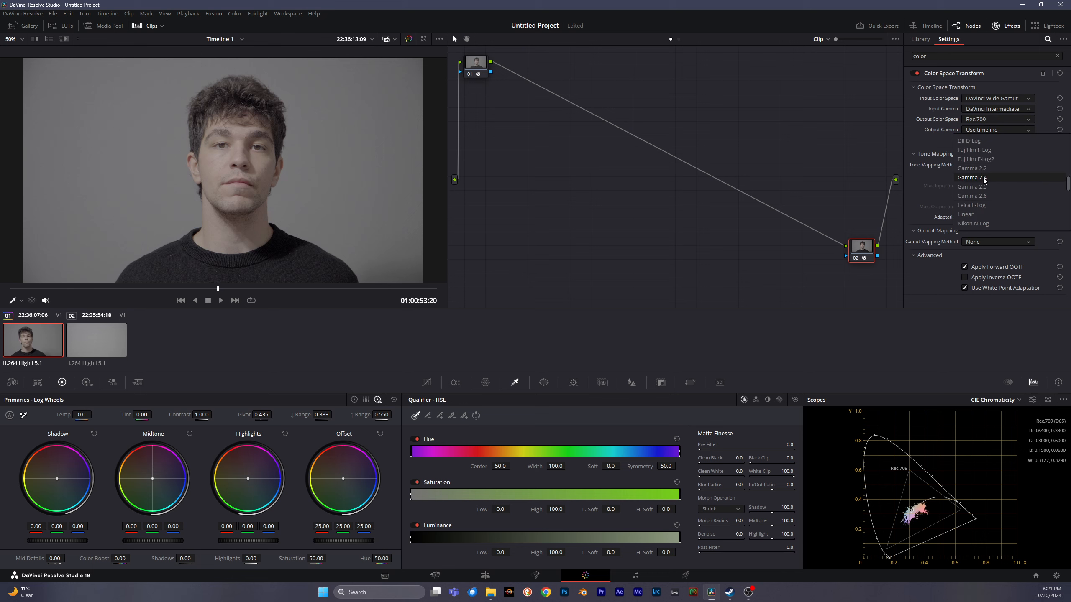
click(974, 178)
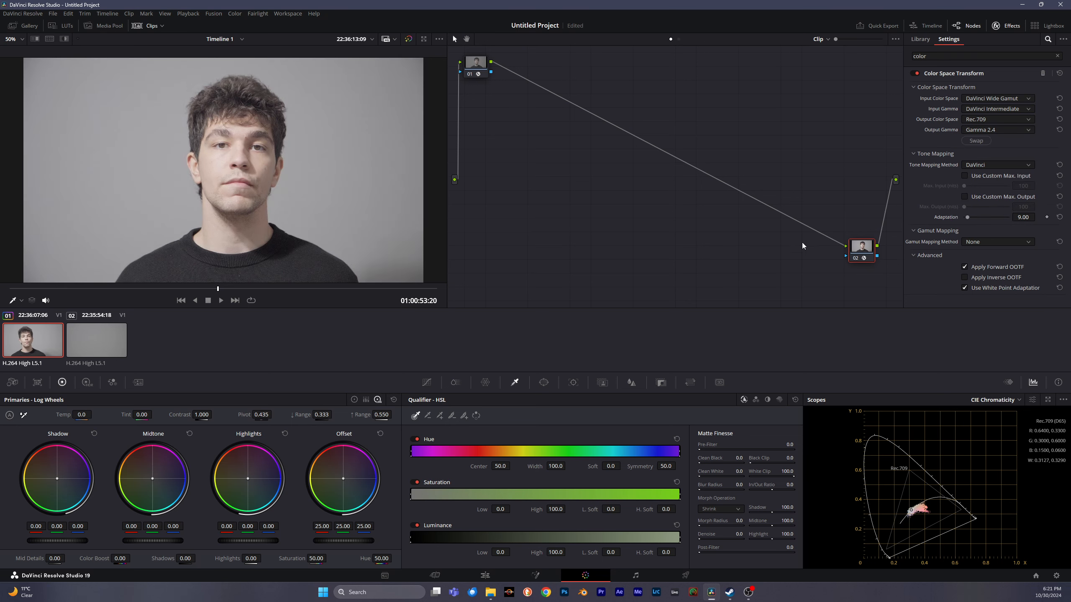
Insert a new serial node between the two transform nodes and reposition the output transform node slightly
drag(863, 252, 875, 291)
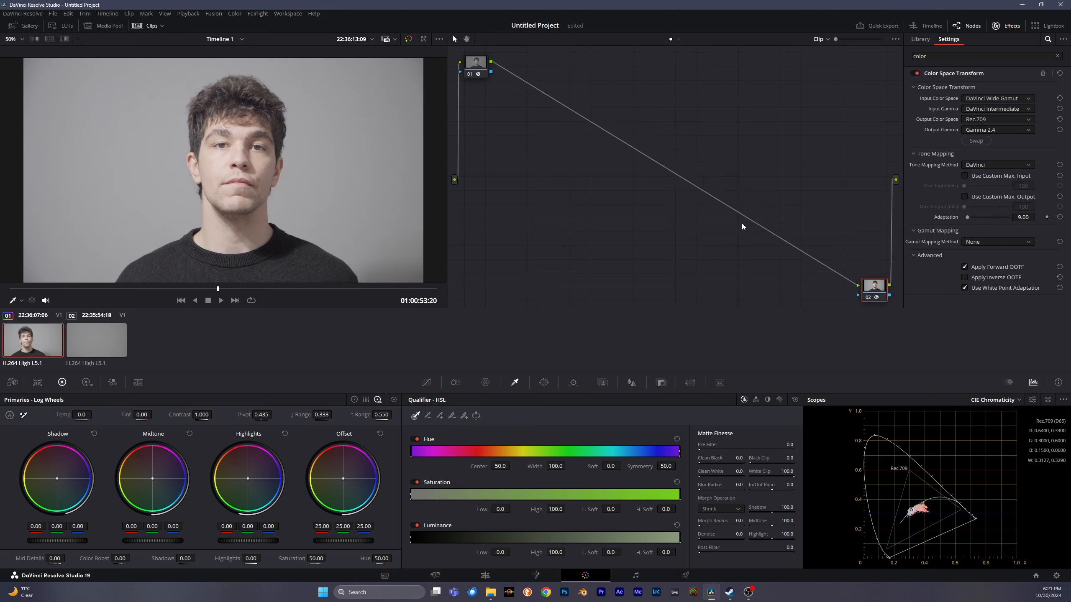
drag(475, 64, 477, 63)
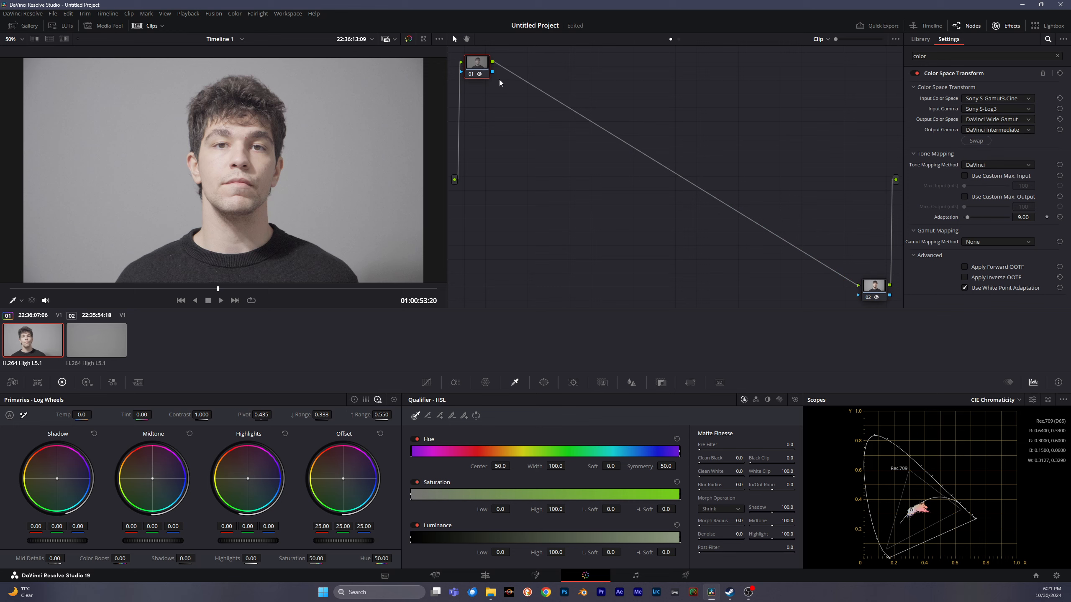
key(alt+s)
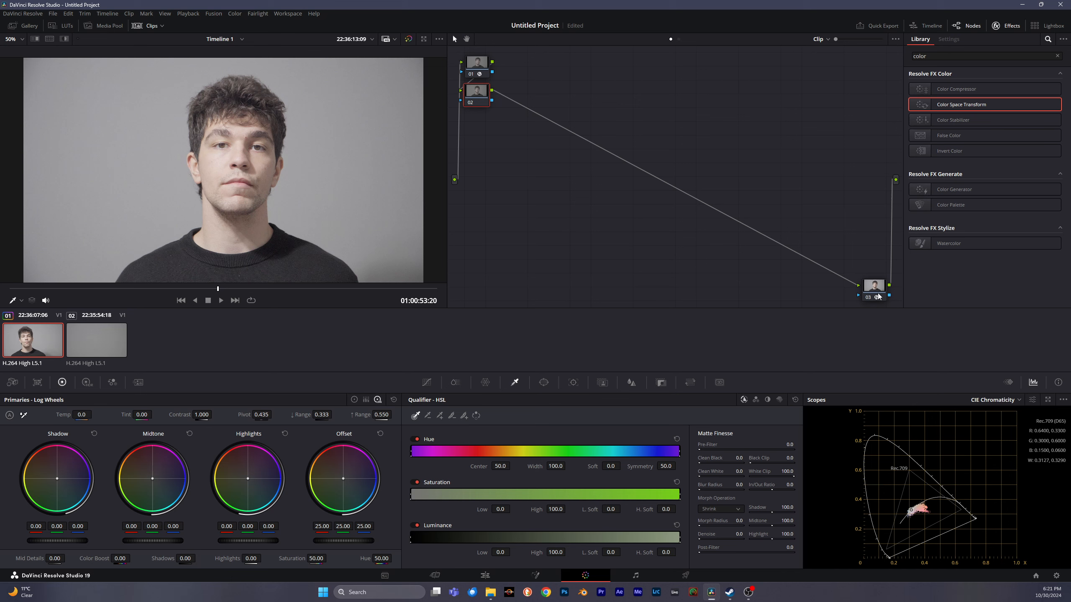
mouse_move(870, 287)
mouse_down()
mouse_move(869, 257)
mouse_move(869, 266)
mouse_up()
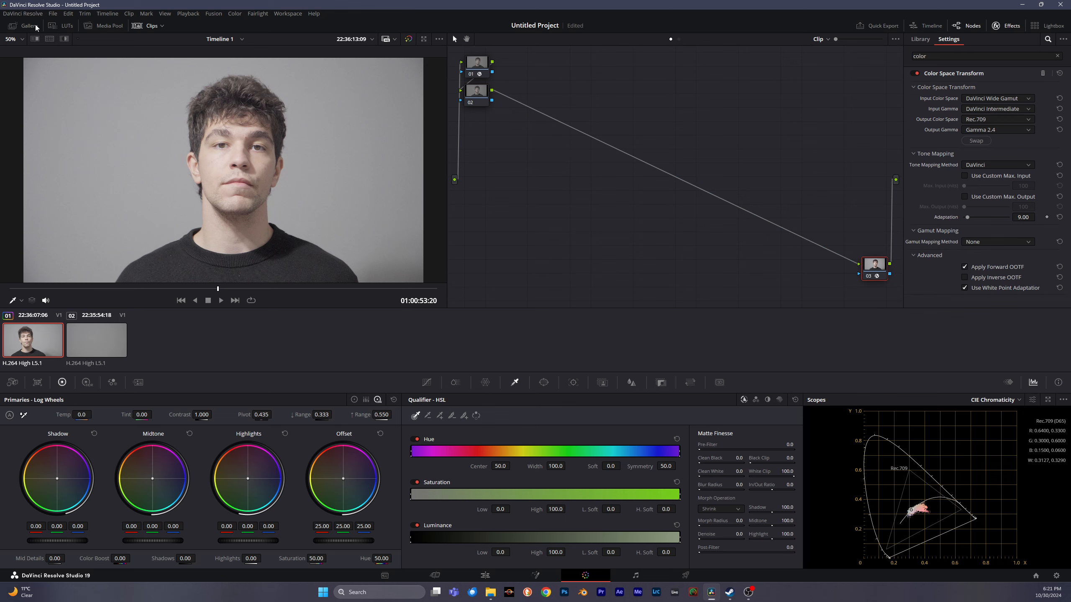
Apply the Rec709 Kodak 2383 D65 LUT from the Film Looks collection to the output transform node
click(62, 25)
scroll(119, 190, down, 10)
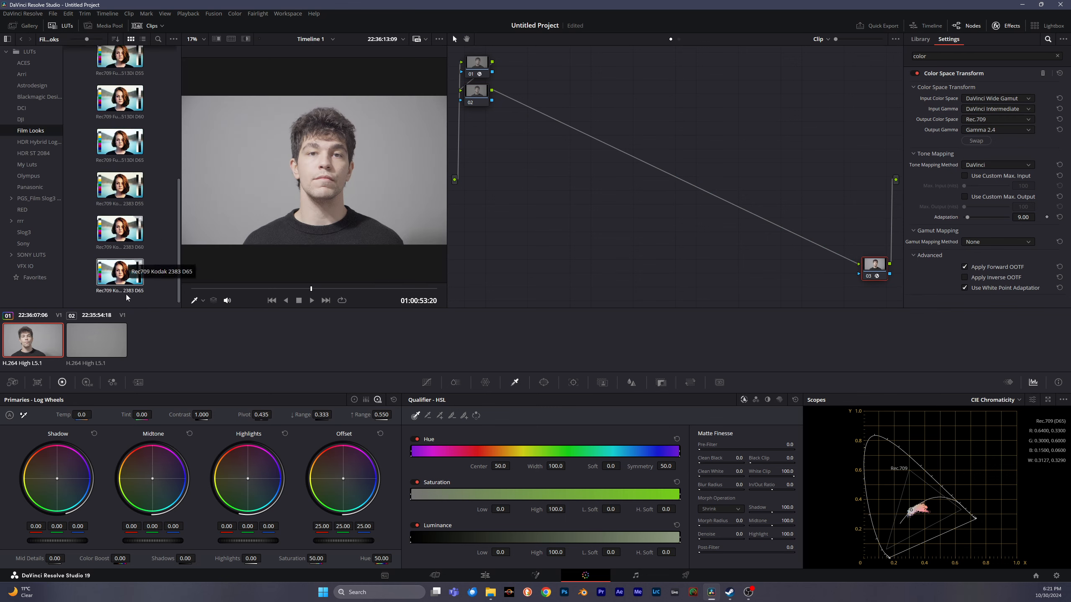
drag(120, 272, 334, 276)
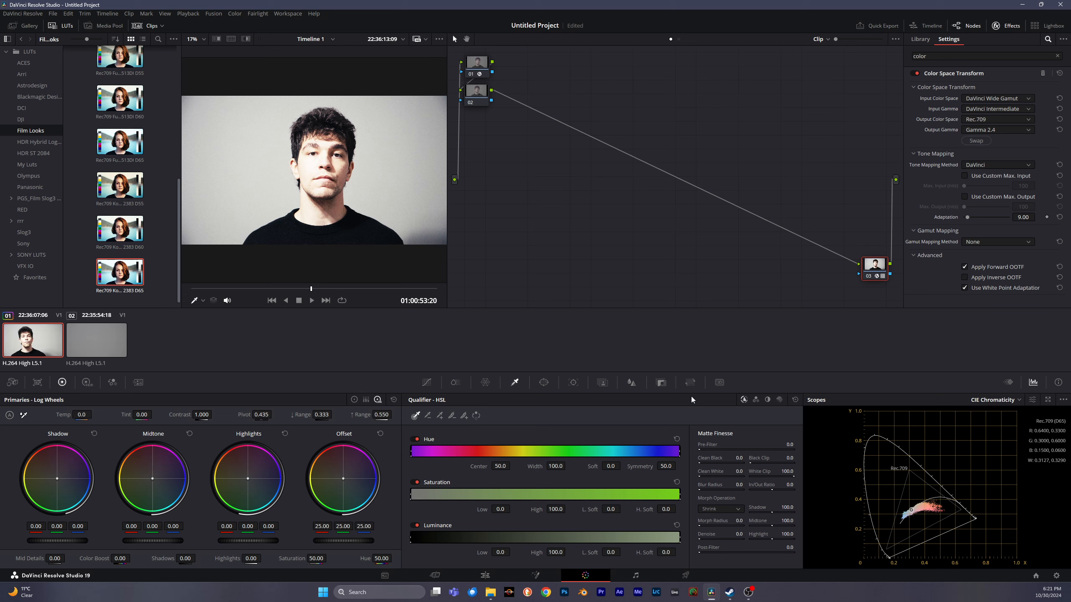
Bring up the node key settings and undo the Kodak 2383 LUT applied to the output transform node
click(660, 384)
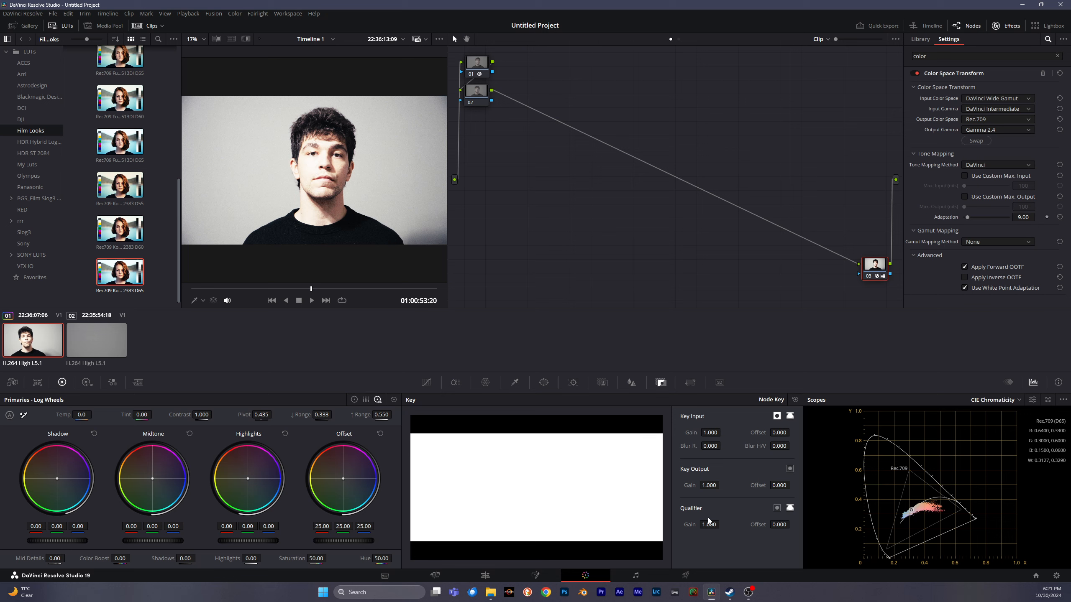
click(710, 485)
click(875, 268)
key(ctrl+z)
Add a serial node after the output transform, place it directly below, and apply the Rec709 Kodak 2383 D65 LUT to it
drag(875, 287, 872, 237)
key(alt+s)
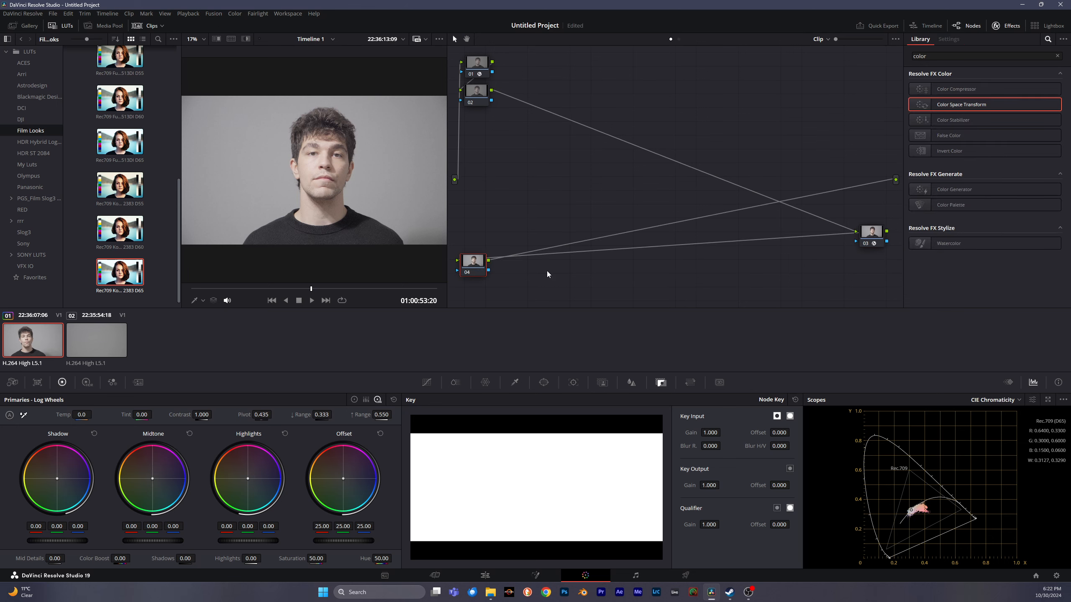
drag(475, 264, 870, 264)
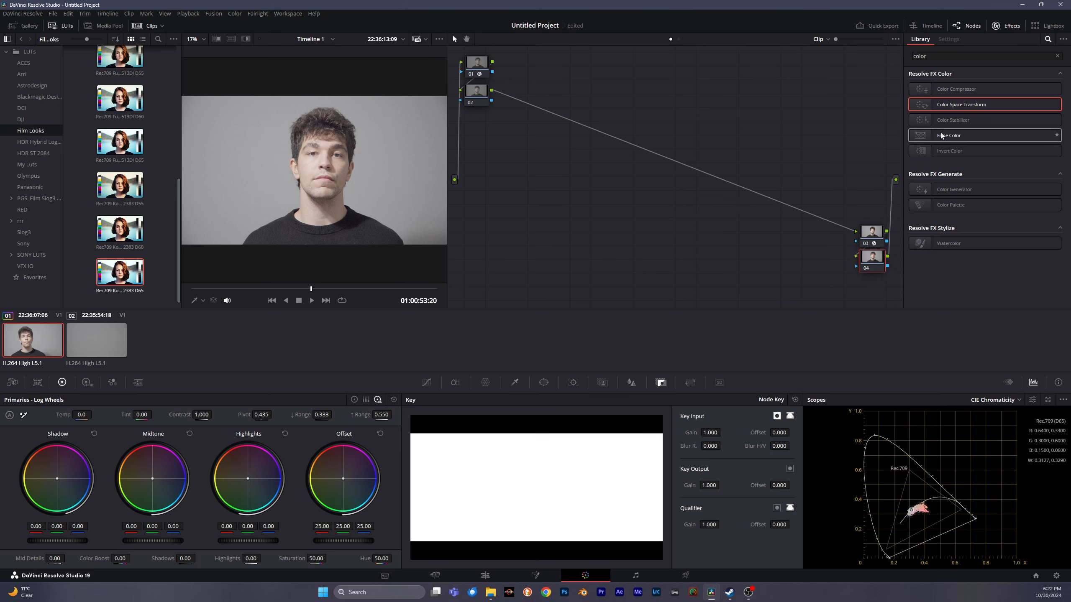
drag(120, 272, 872, 259)
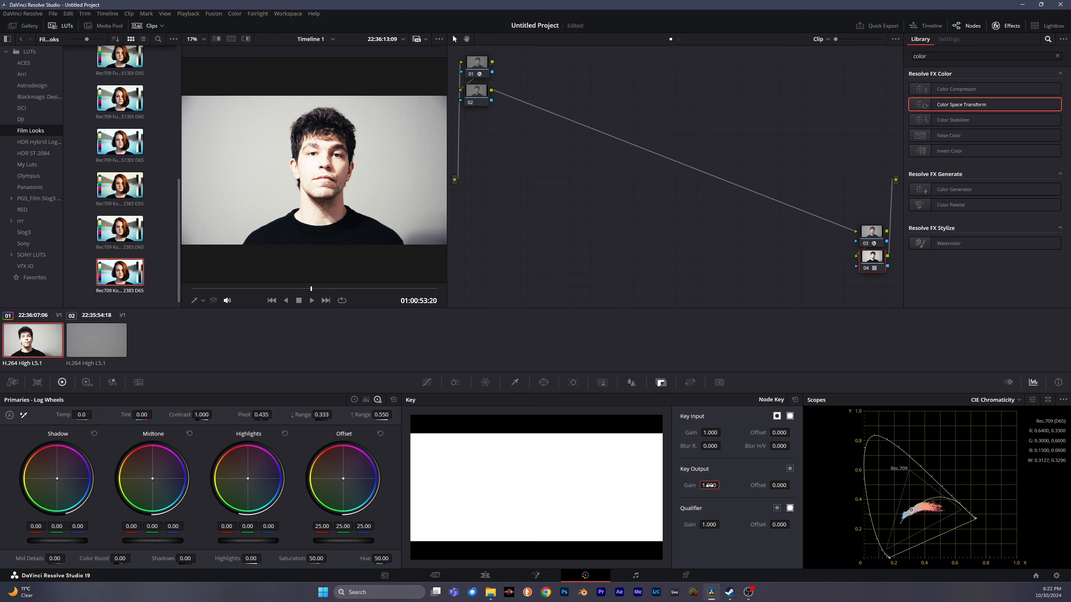
Set the LUT node's key output gain to 0.75
drag(708, 486, 721, 490)
click(712, 483)
text(0.75)
key(Return)
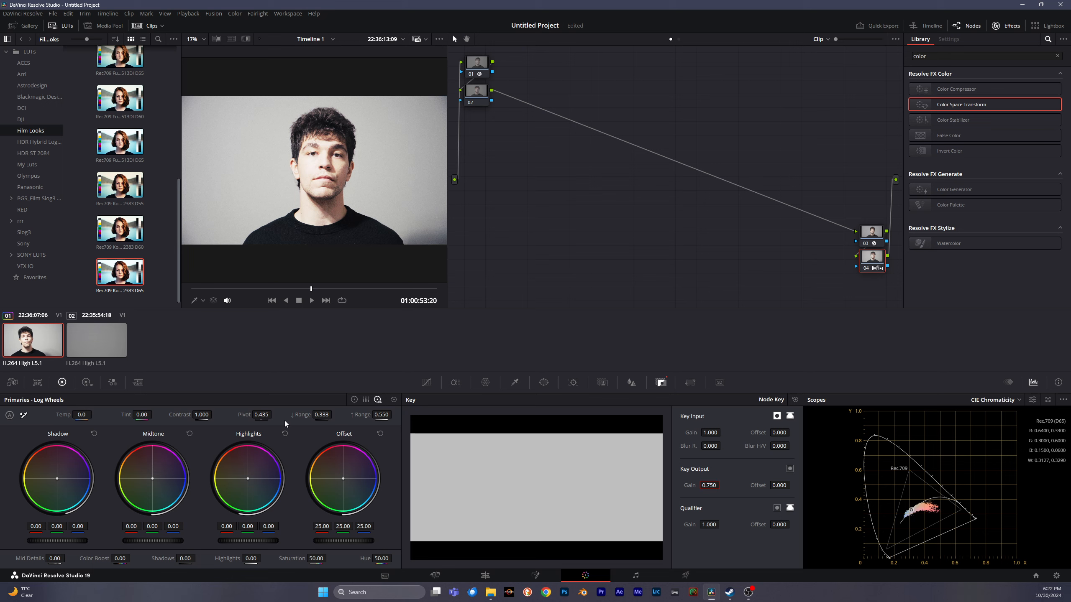
Lower the LUT node's contrast to about 0.450 and its pivot to about 0.241
drag(202, 414, 201, 413)
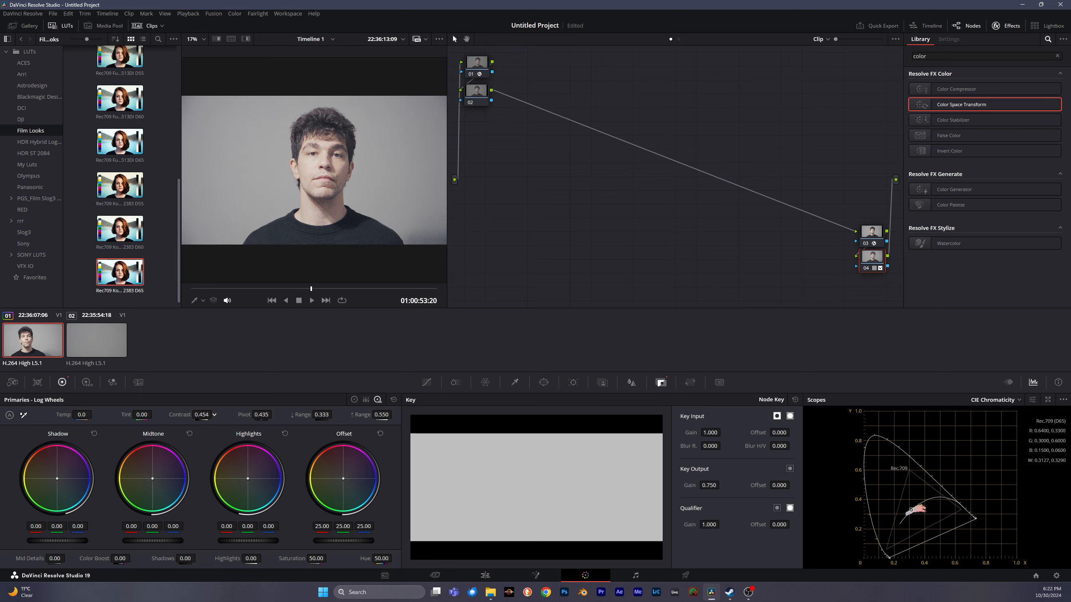
drag(266, 415, 267, 413)
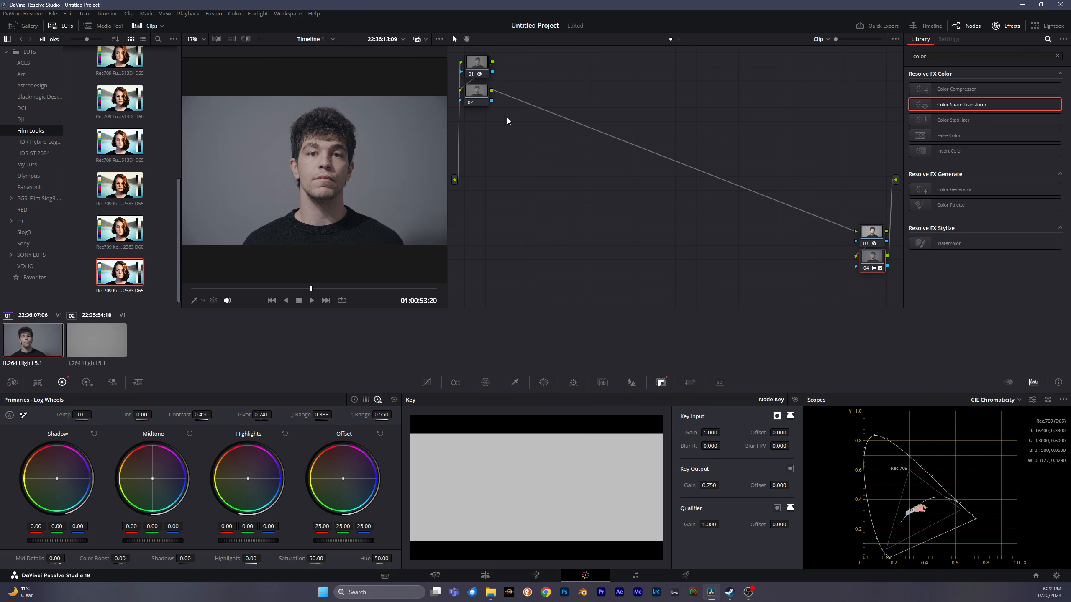
Select node 02, switch the scope to Vectorscope, and check the skin tone indicator in its display options
click(478, 97)
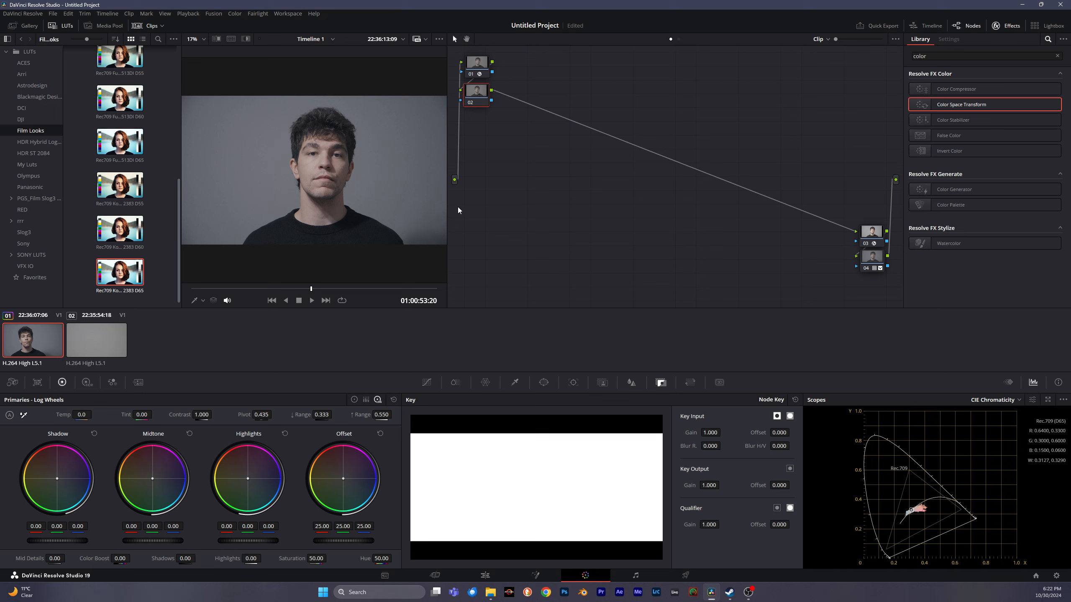
click(995, 400)
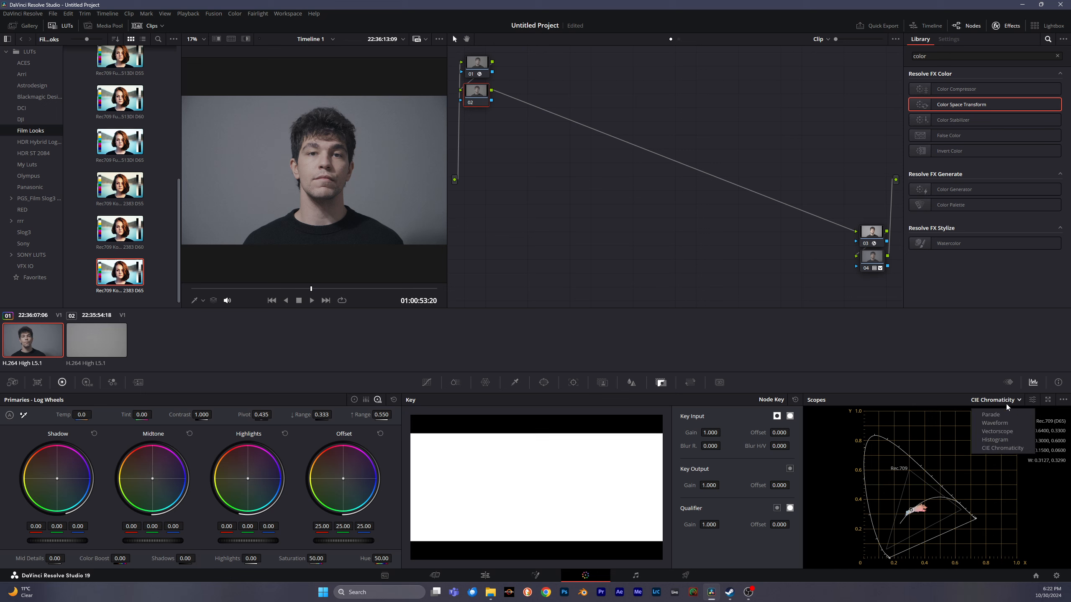
click(999, 434)
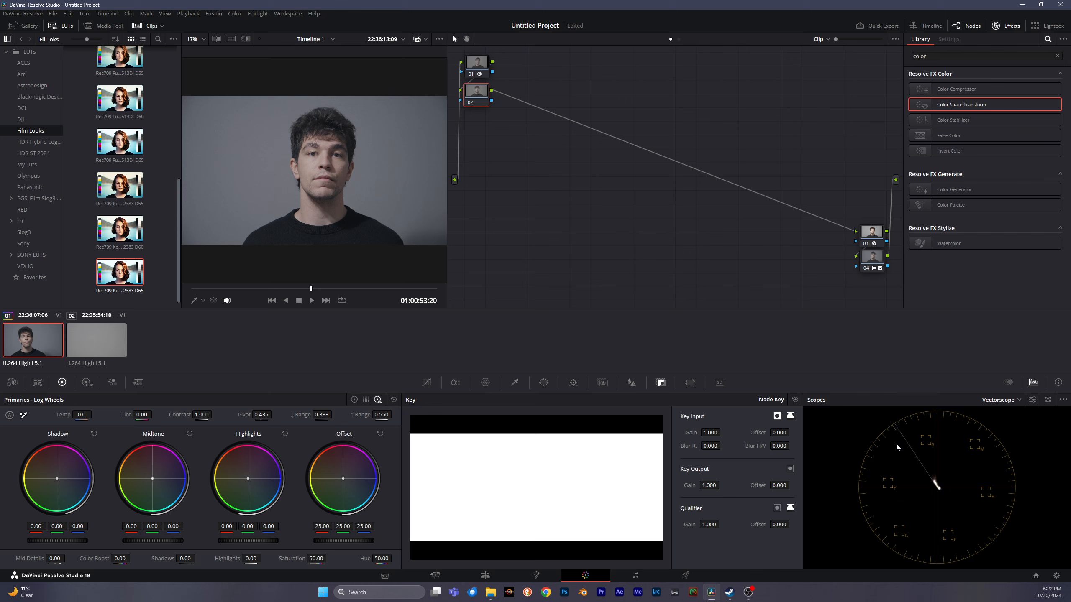
click(1012, 401)
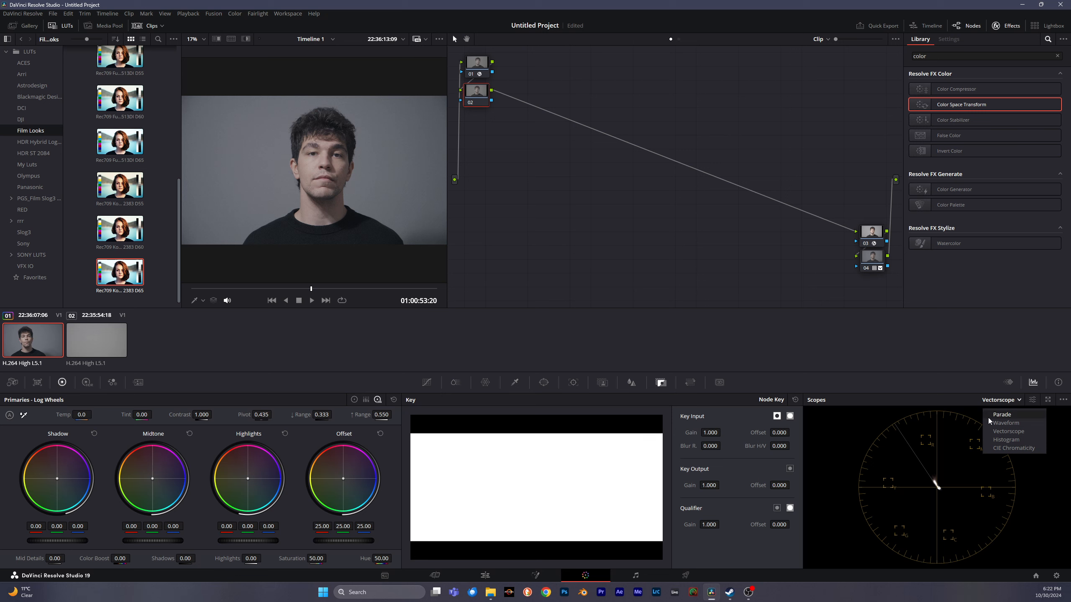
click(1033, 401)
click(1033, 401)
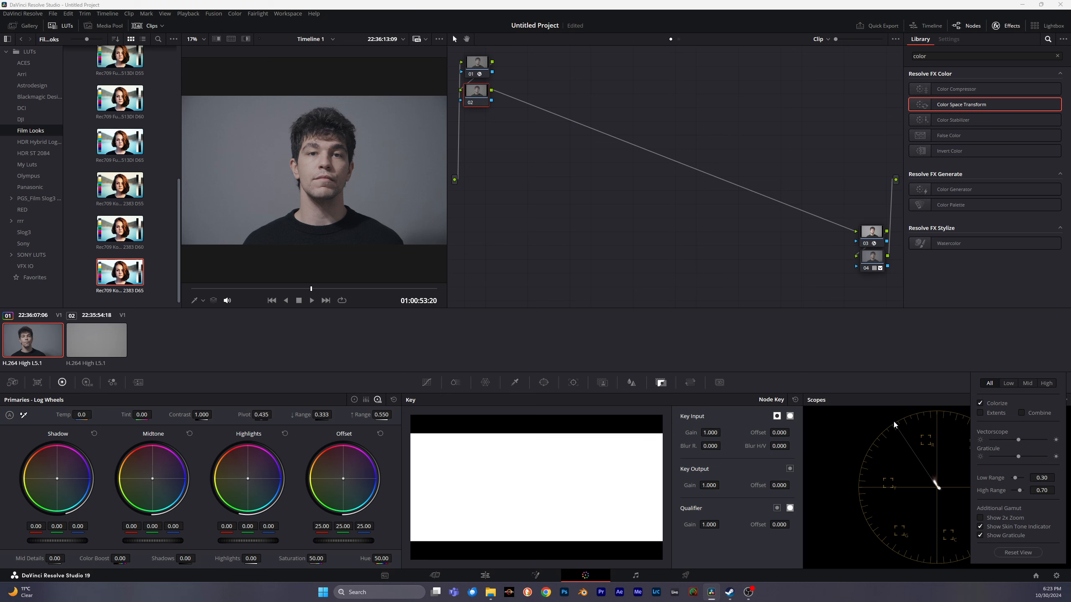
click(923, 405)
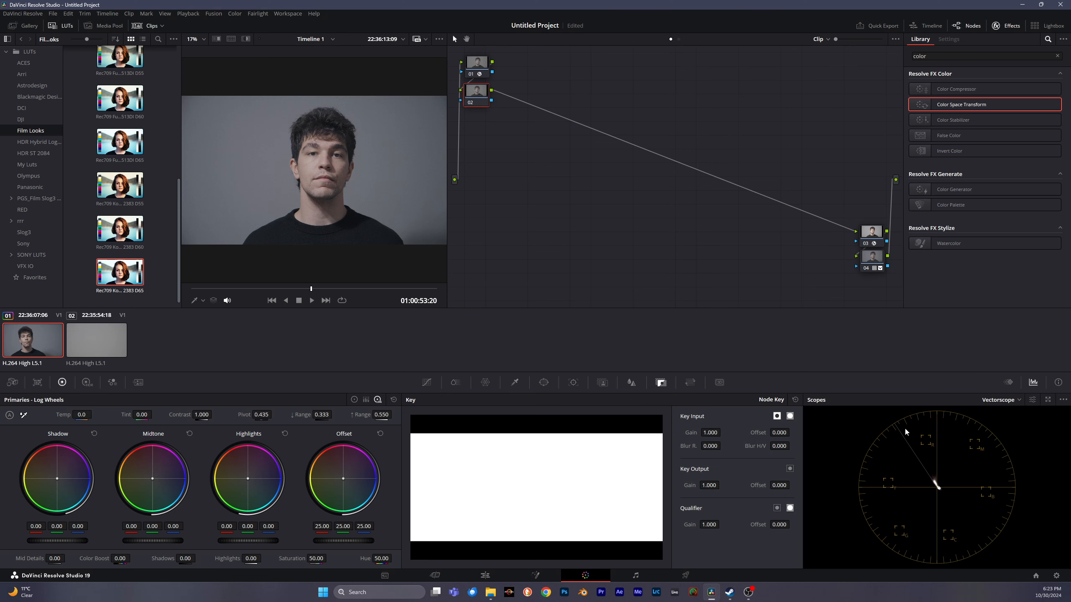
Try warming node 02 with an offset color shift to about 25.12, 25.08 and 23.57
scroll(343, 164, up, 5)
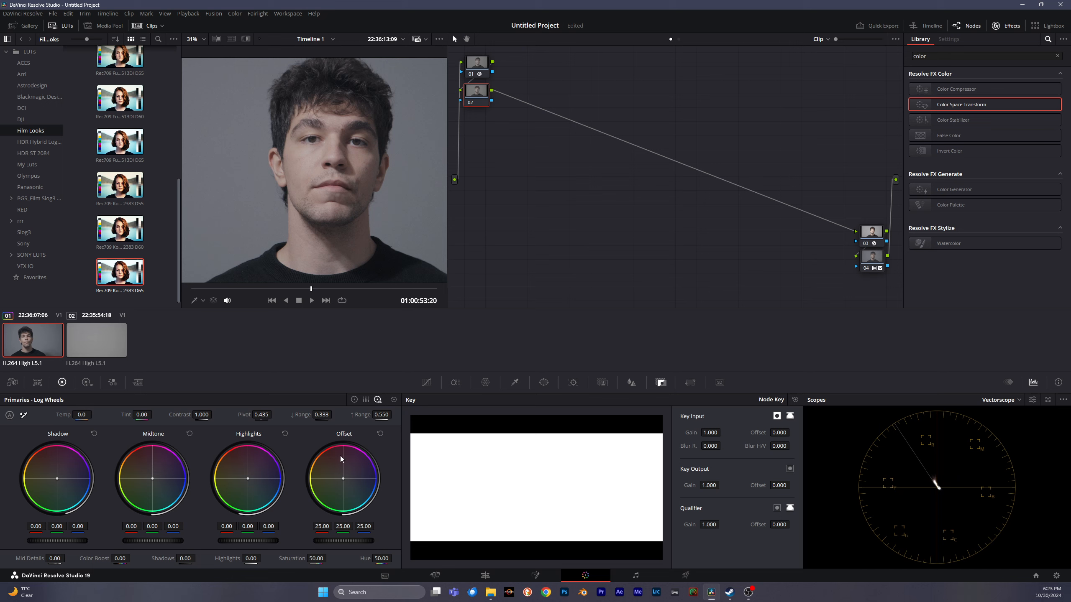
drag(343, 479, 342, 479)
click(355, 400)
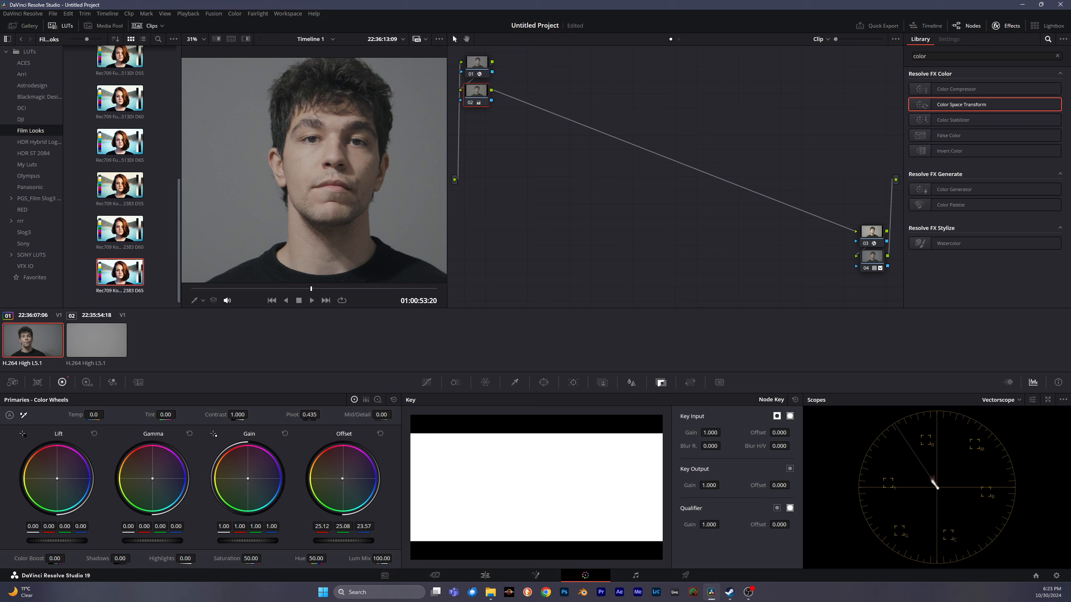
Try warming the portrait with a slight gamma color shift of about 0.01 on node 02, and save the project
drag(152, 479, 152, 478)
key(ctrl+z)
drag(154, 477, 151, 478)
key(ctrl+s)
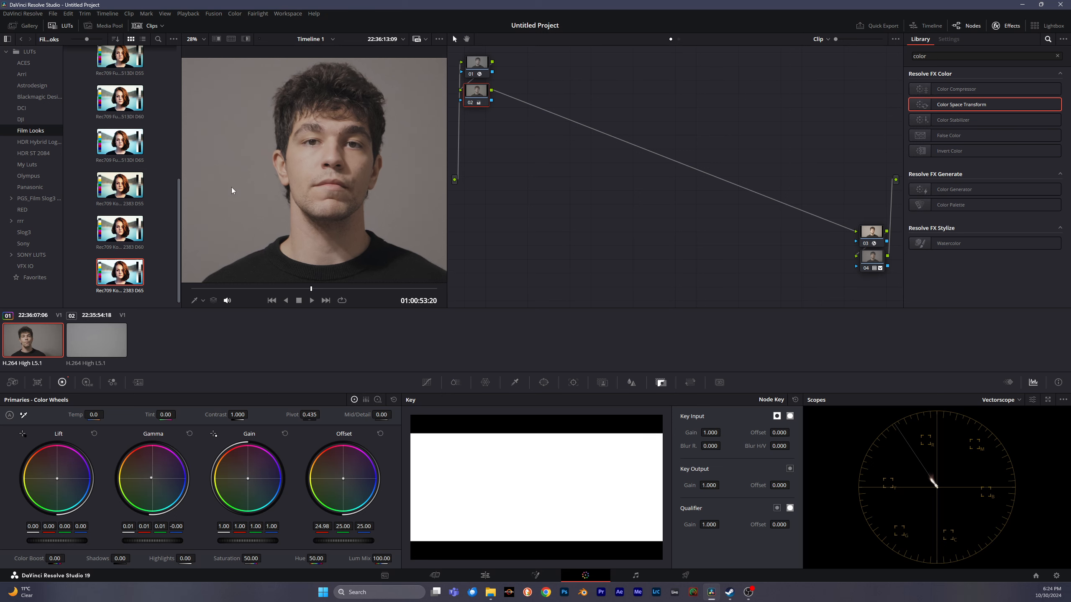
scroll(286, 190, down, 1)
scroll(286, 192, down, 1)
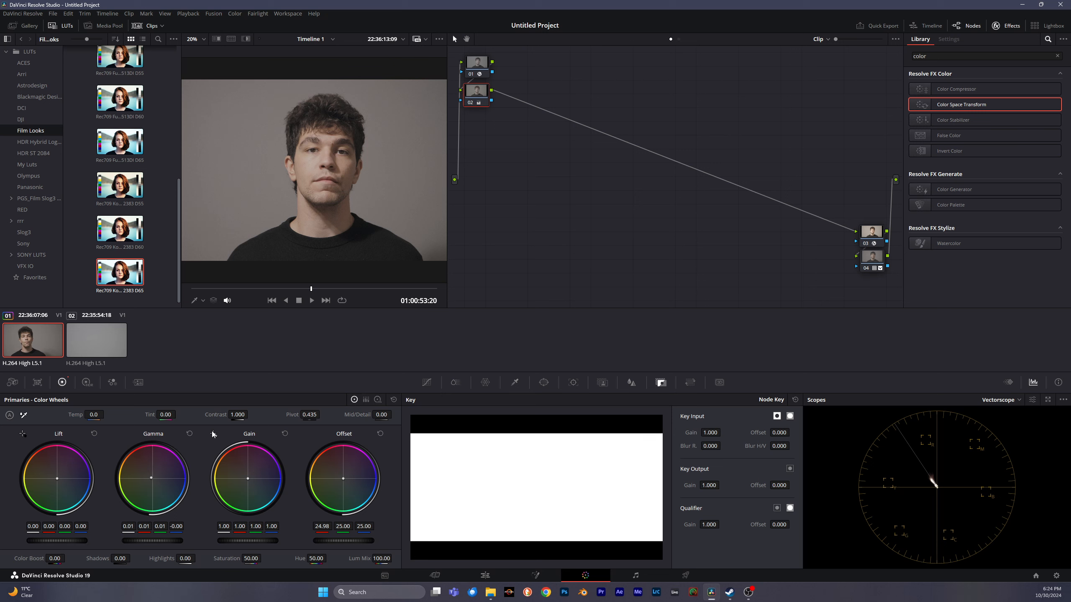
Reset node 02's gamma and try warming the image with gain at about 1.03, 1.05, 1.02 and 1.01
click(190, 434)
drag(248, 478, 245, 475)
drag(248, 541, 254, 540)
scroll(318, 112, down, 1)
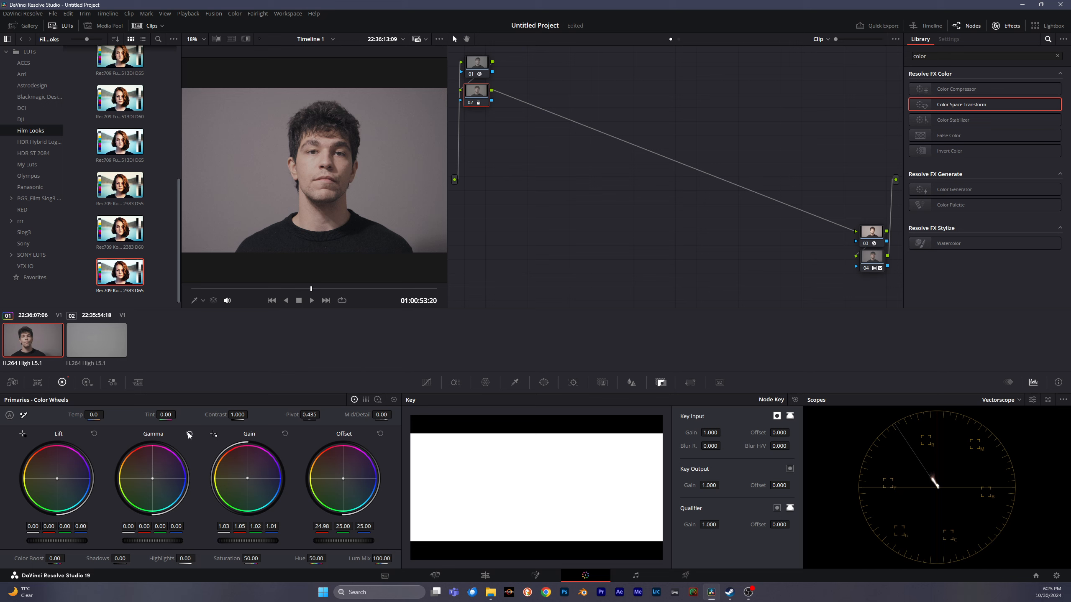
Reset node 02's gain, then try small color shifts on the lift and reset them
click(283, 432)
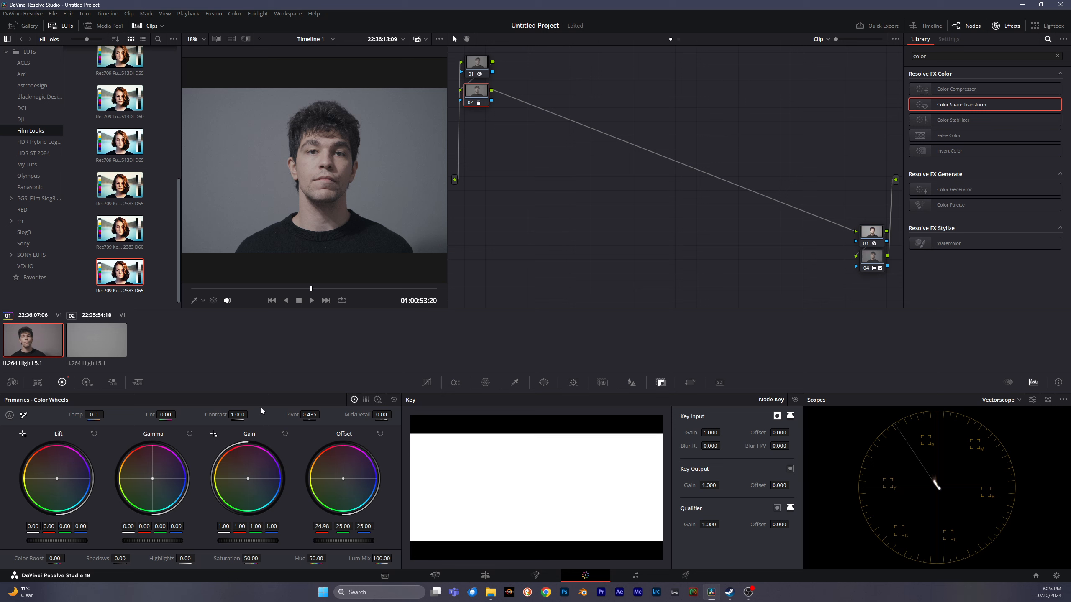
drag(58, 476, 56, 477)
click(93, 434)
drag(54, 478, 56, 477)
click(93, 433)
Try slight gamma and gain color shifts on node 02, undo the last change, and switch to the log wheels
drag(151, 479, 152, 477)
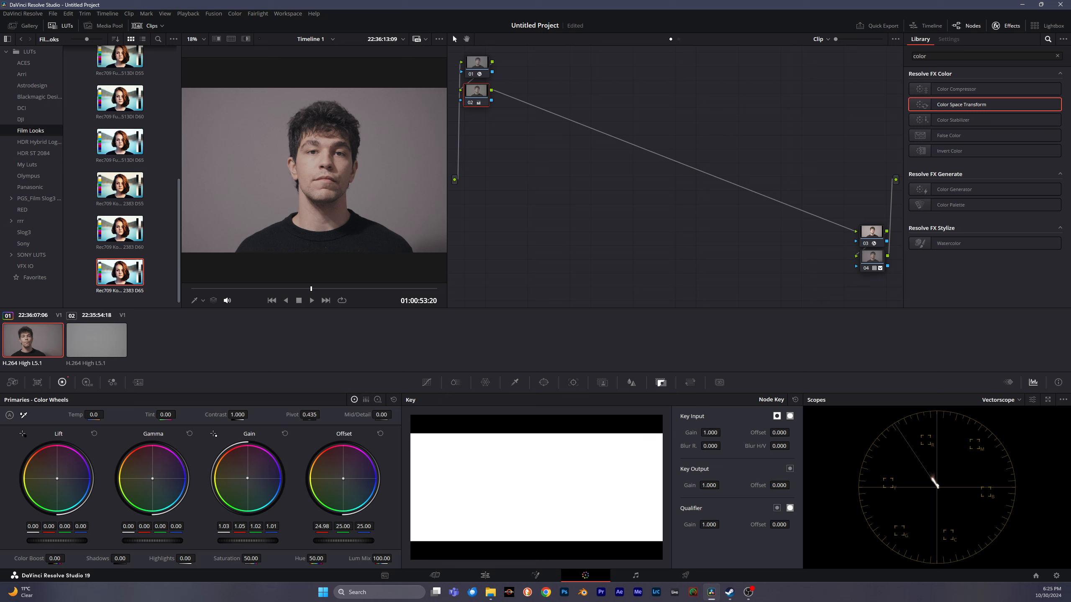
drag(247, 478, 247, 477)
drag(198, 393, 203, 407)
key(ctrl+z)
click(377, 400)
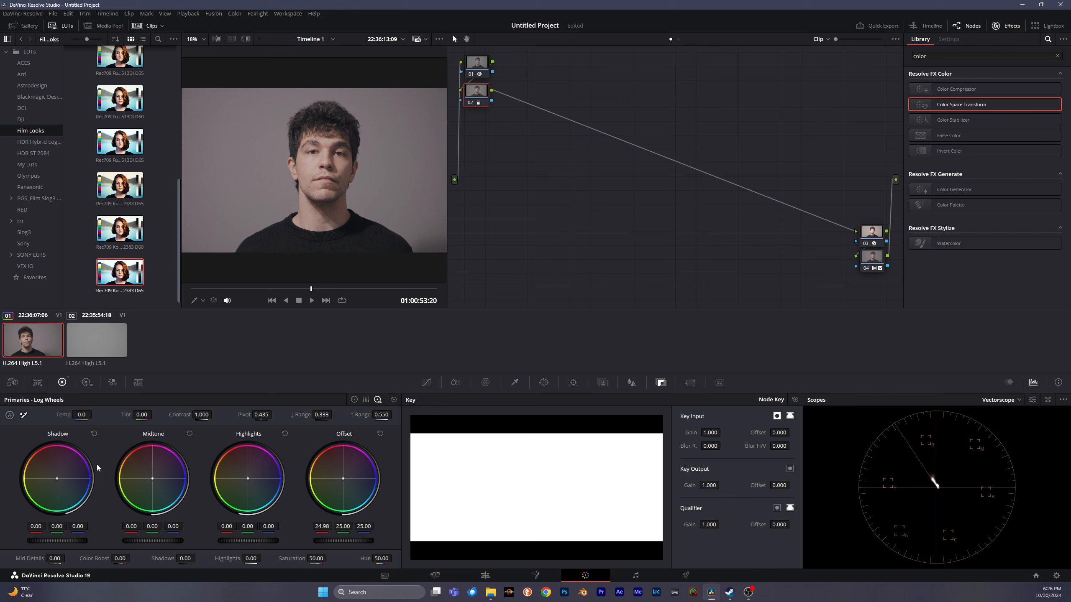
Try a warm color shift and a small level change on node 02's log highlights, save, and reset the highlights
drag(247, 477, 237, 473)
drag(244, 471, 234, 471)
drag(248, 540, 250, 541)
key(ctrl+s)
click(285, 435)
Reset the entire grade on node 02
right_click(484, 84)
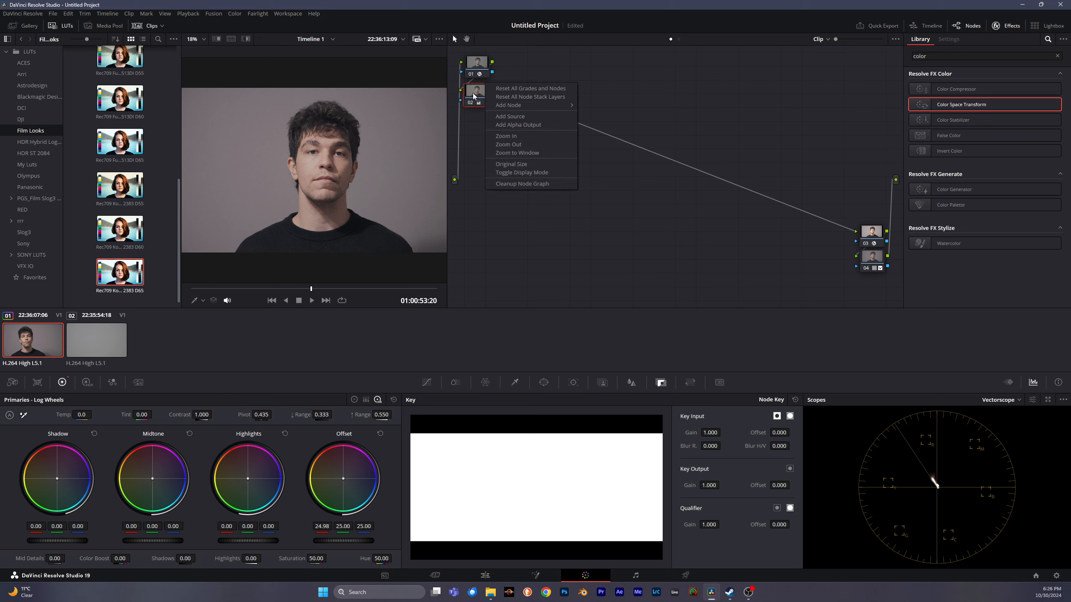
right_click(477, 97)
click(500, 102)
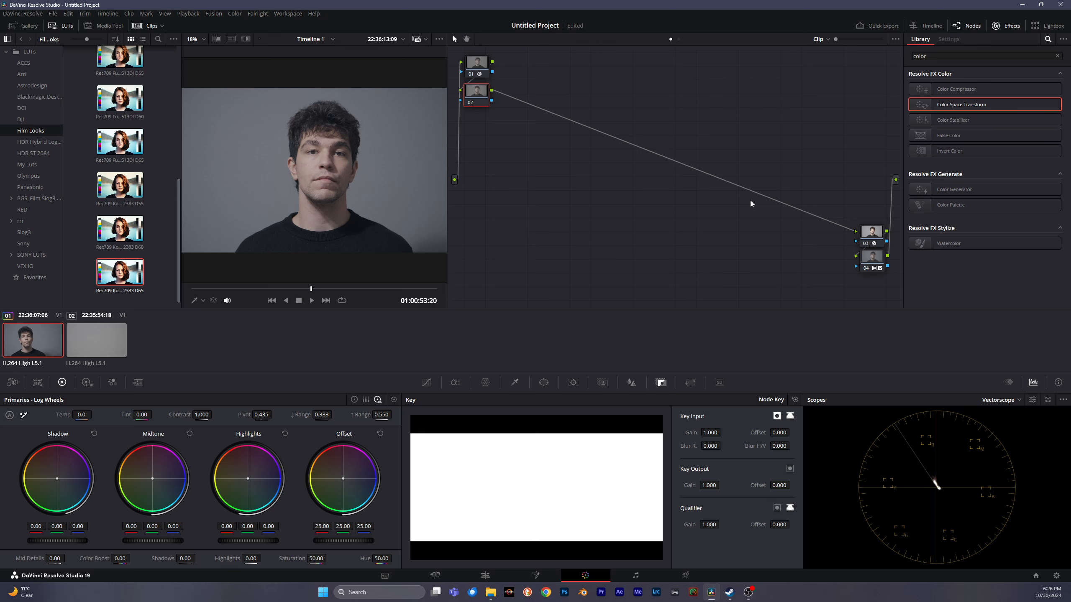
Darken node 02 with its custom curve by slightly lowering one point in the shadows and one in the highlights
click(428, 386)
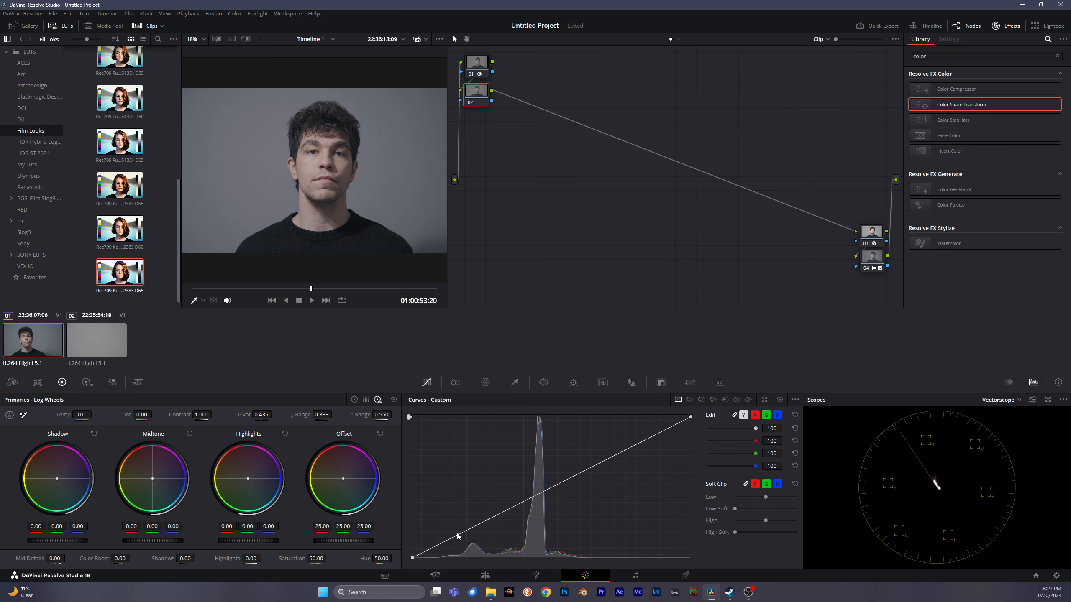
drag(458, 537, 460, 543)
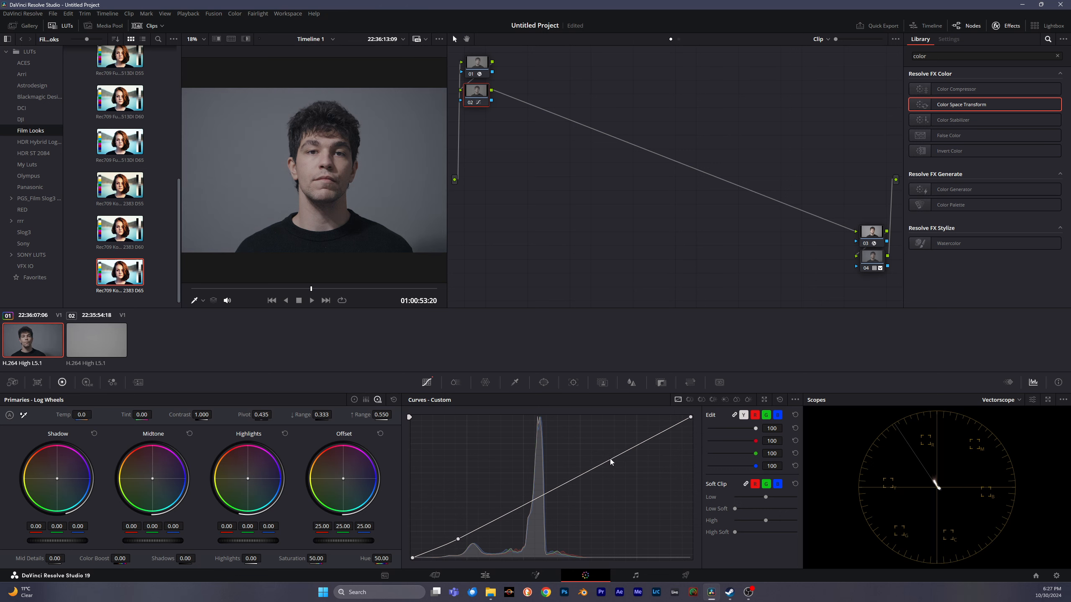
drag(616, 457, 618, 464)
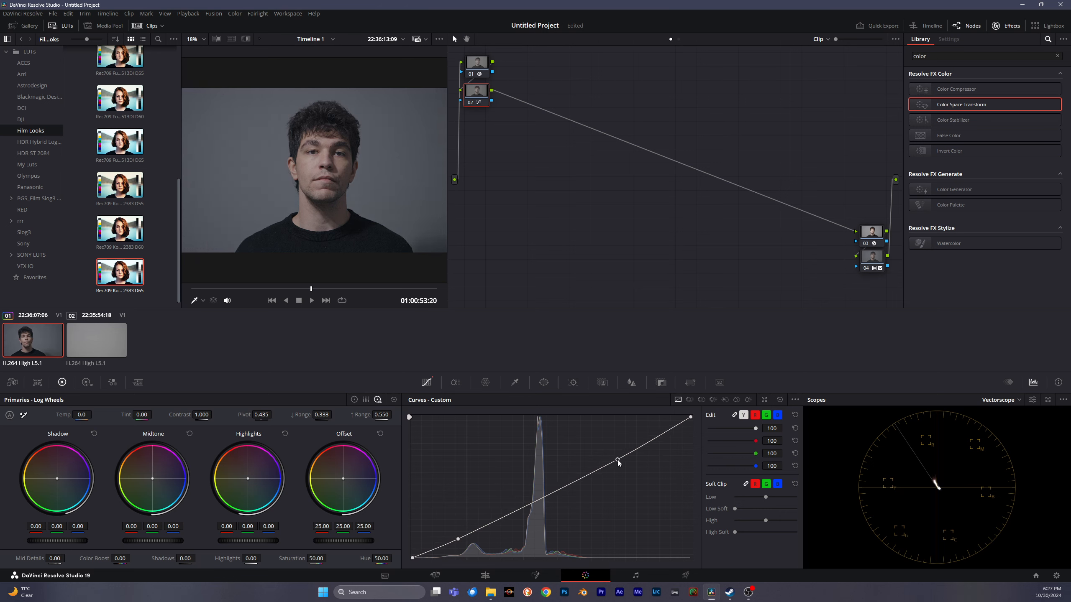
Add a serial node after node 02 with a circular window, stretched into a wide ellipse of about size 61.66 and aspect 67.71
key(alt+s)
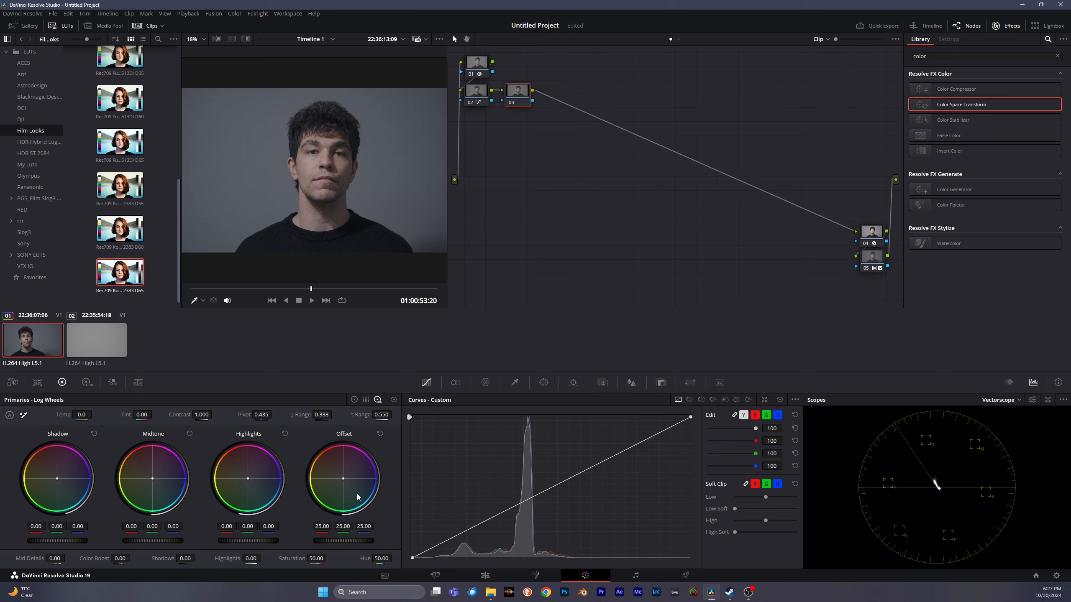
click(544, 383)
click(420, 459)
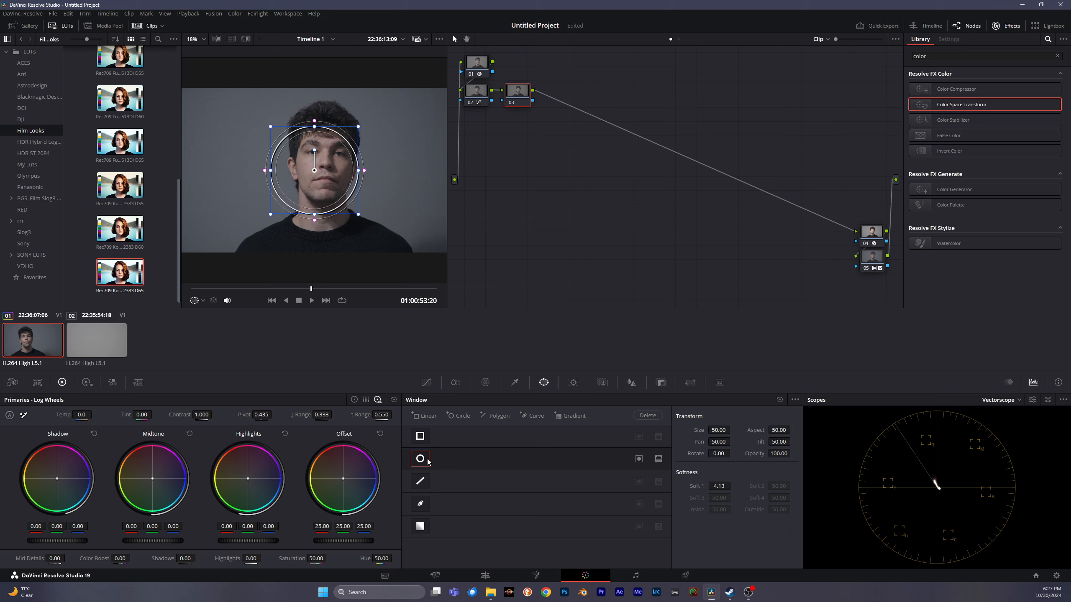
scroll(356, 174, down, 2)
scroll(356, 174, down, 2)
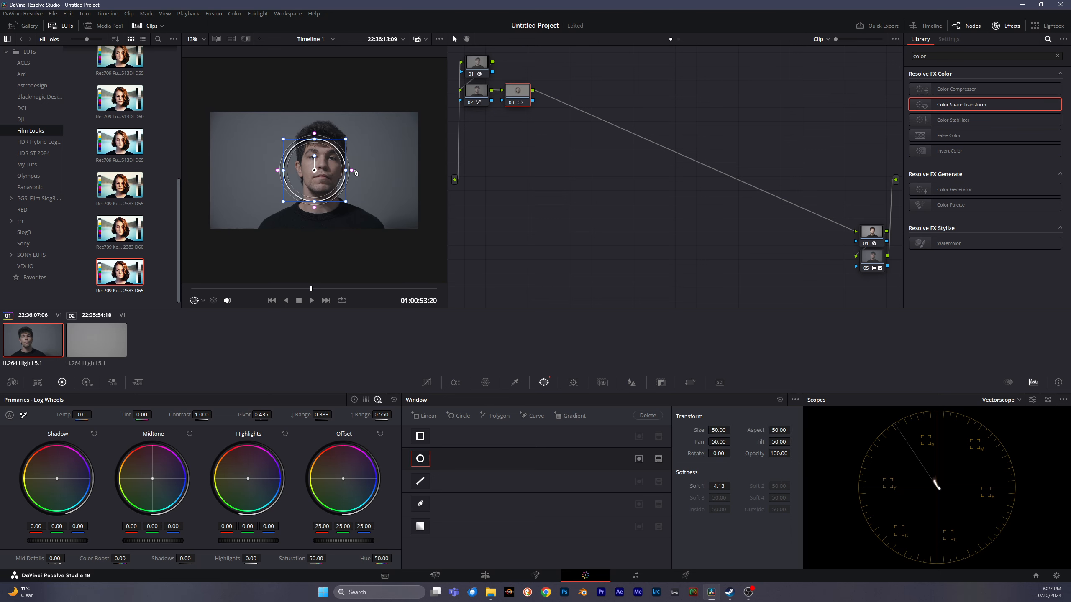
drag(345, 171, 406, 174)
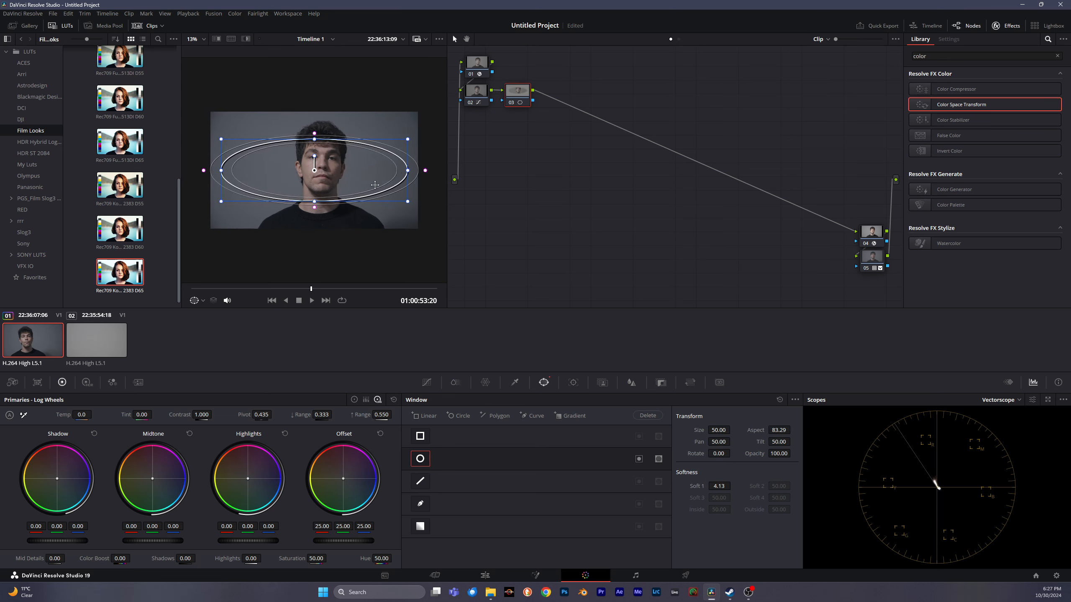
drag(314, 201, 314, 231)
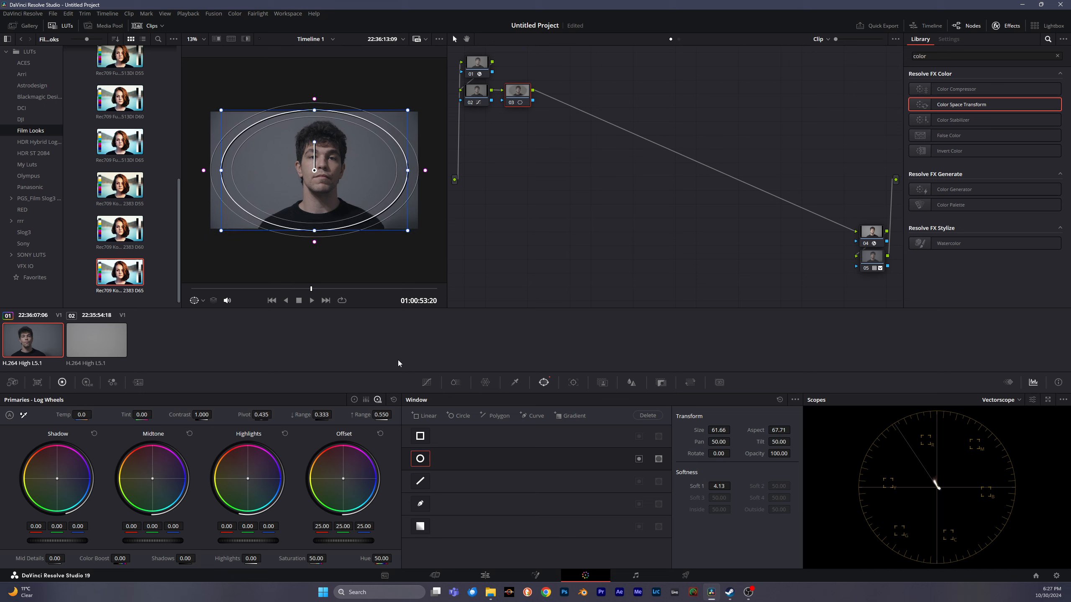
Raise the midtones inside node 03's elliptical window with the custom curve and increase the window's softness
click(427, 383)
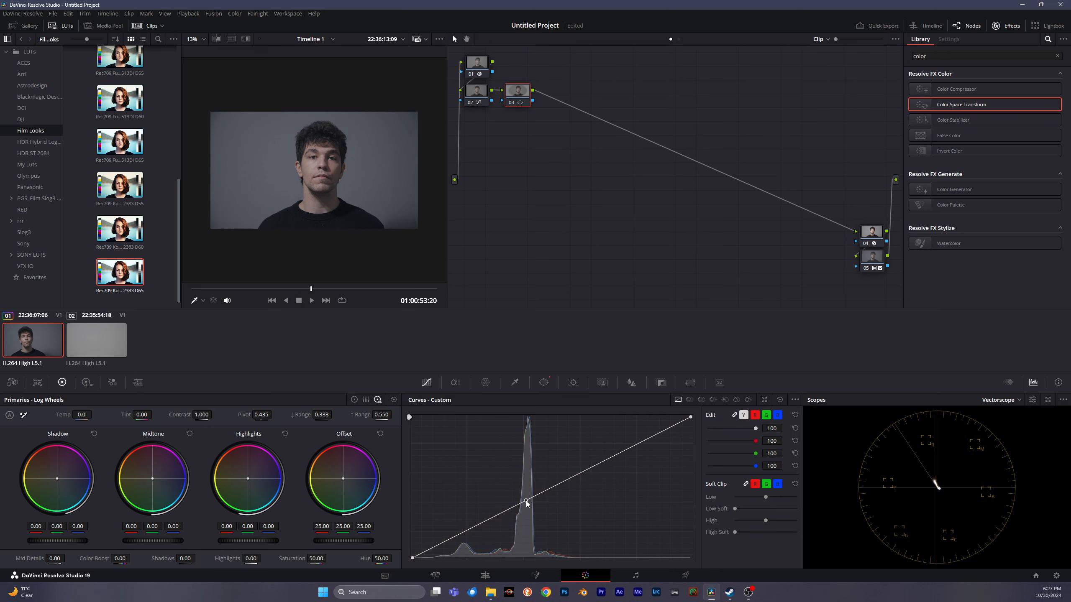
drag(526, 501, 527, 495)
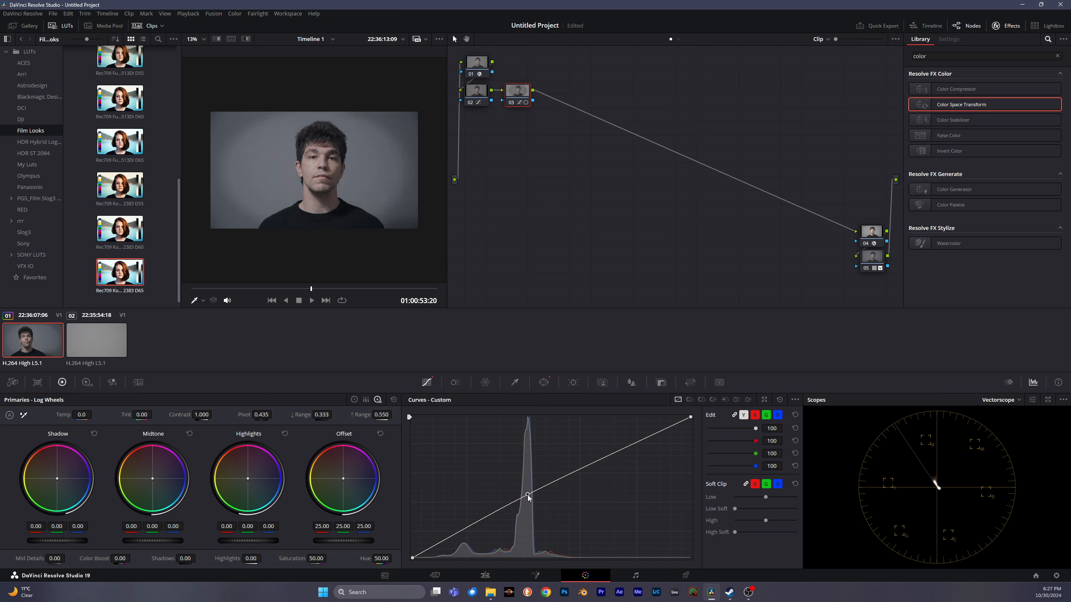
click(544, 383)
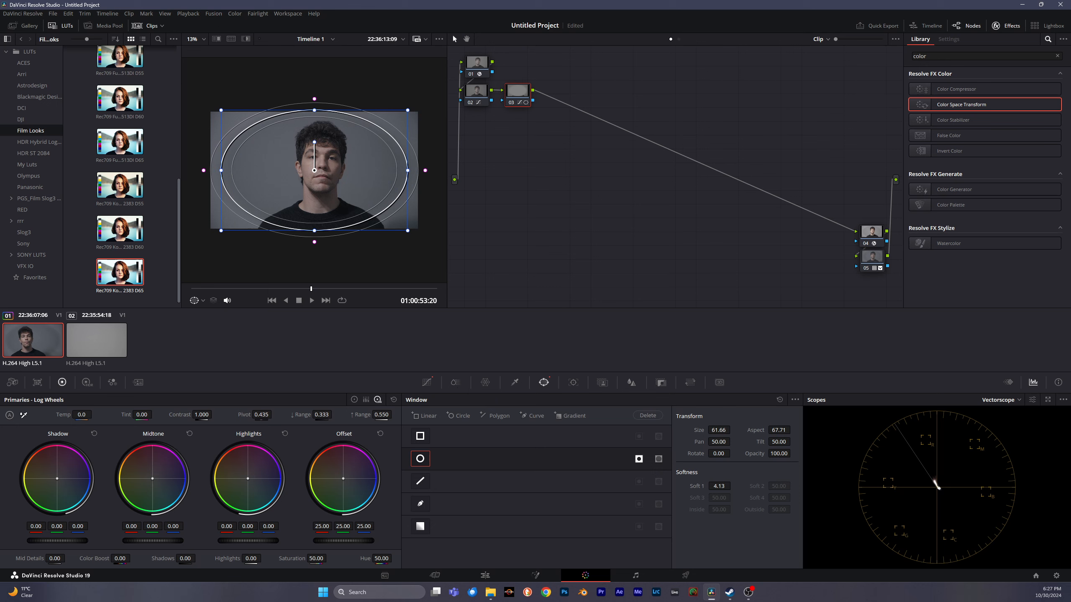
drag(719, 486, 733, 486)
click(426, 383)
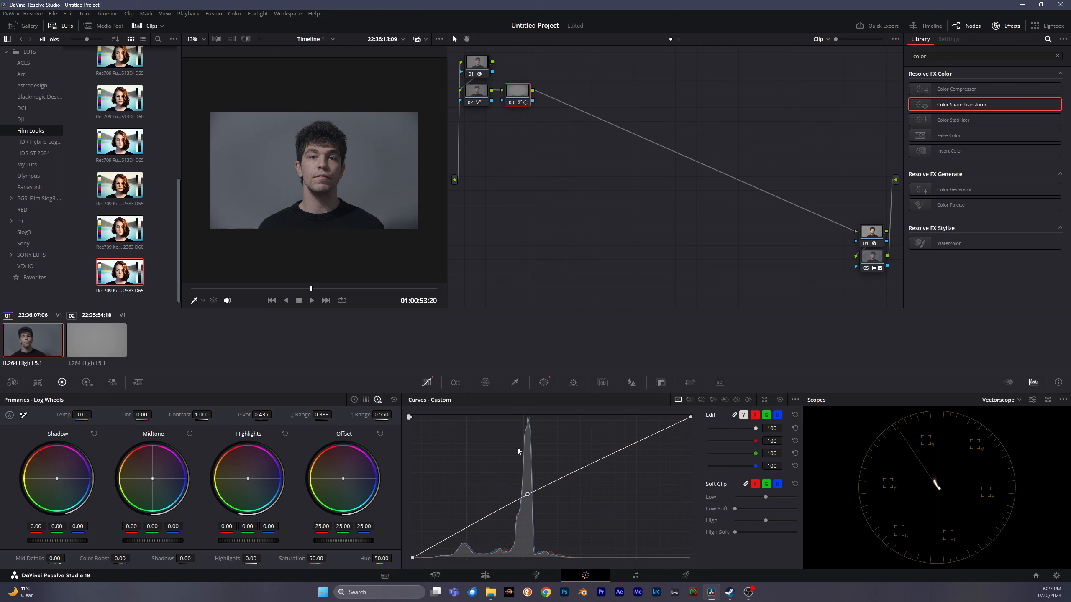
Fine-tune the midtone brightness of node 03 by slightly lowering the middle point of its custom curve
click(529, 499)
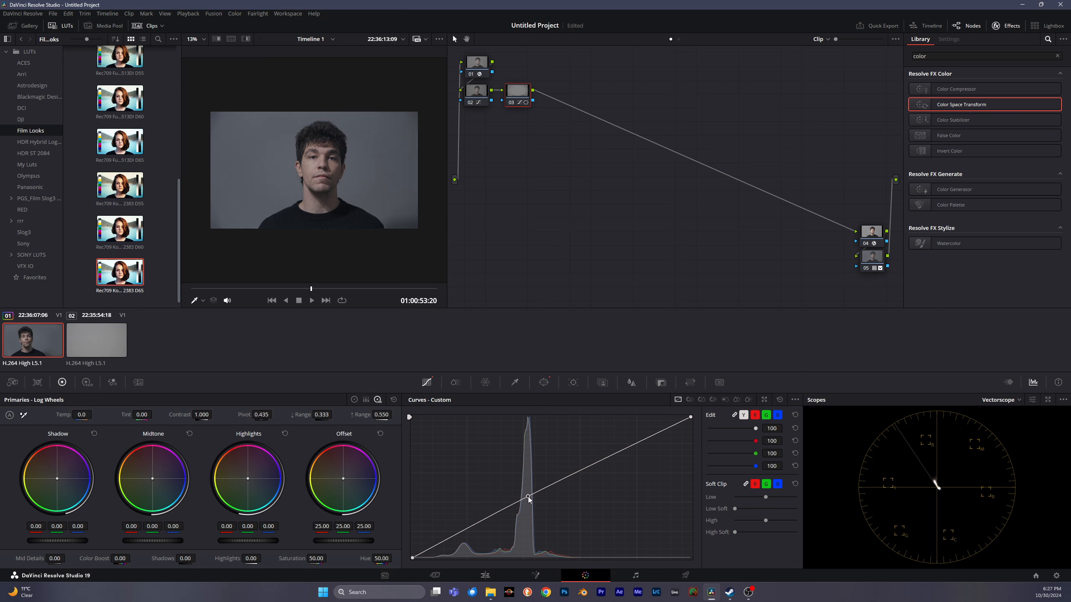
drag(530, 502, 530, 499)
Add a serial node after node 03 with a parallel node 05, and stack the pair neatly before the mixer
key(alt+s)
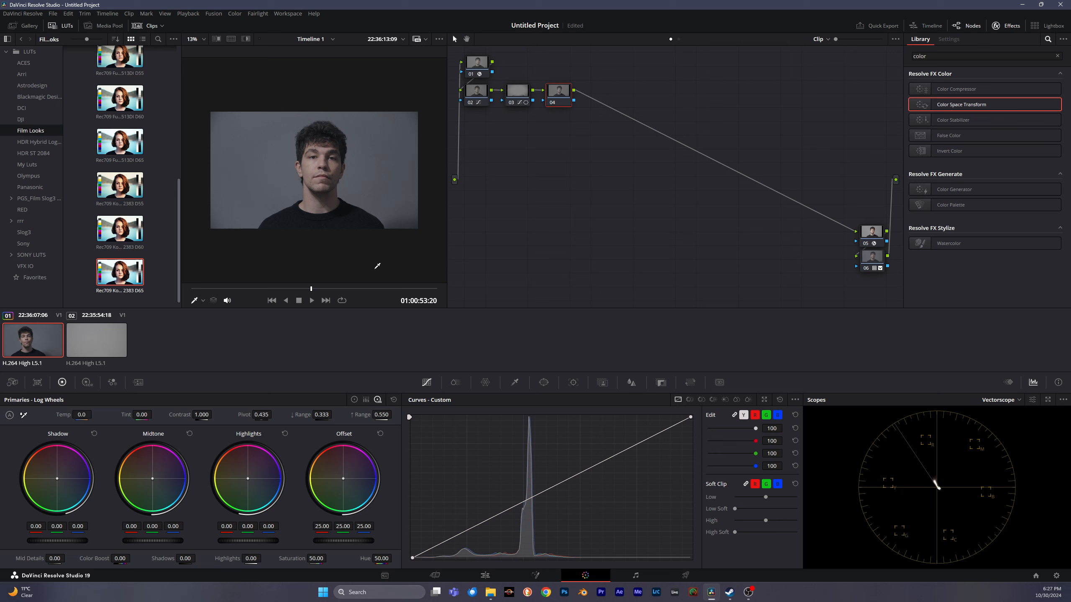
key(alt+p)
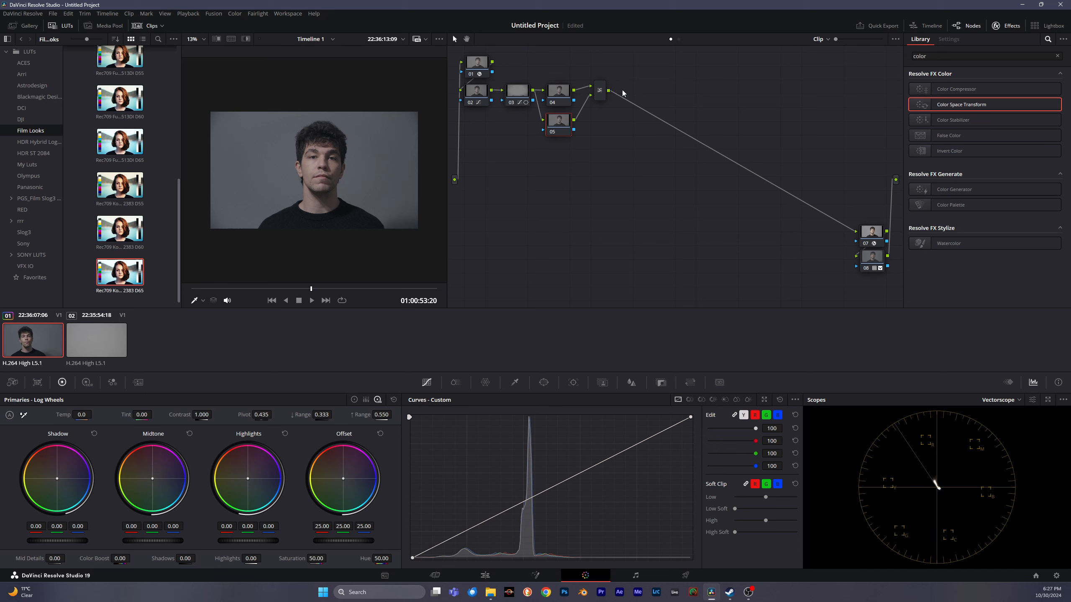
drag(601, 94, 599, 100)
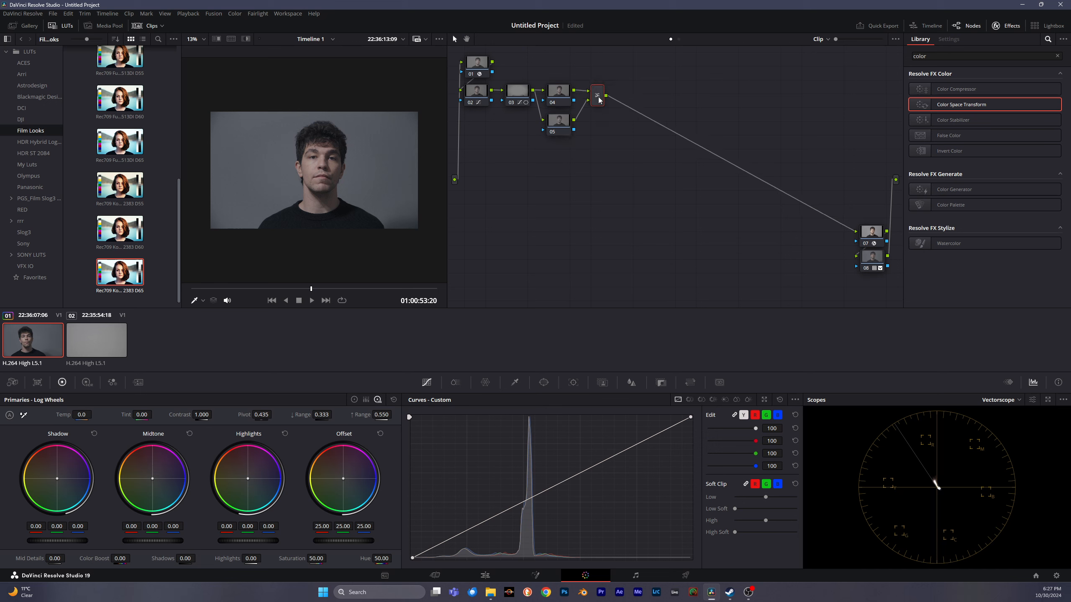
click(557, 124)
mouse_move(563, 133)
mouse_down()
mouse_move(560, 77)
mouse_move(564, 132)
mouse_up()
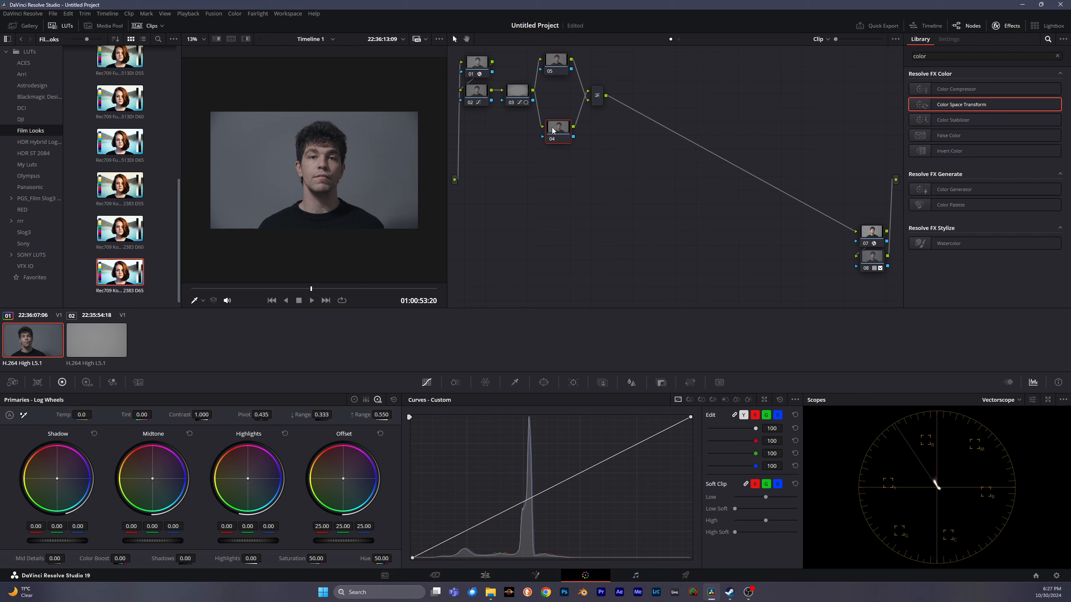
mouse_move(551, 128)
mouse_down()
mouse_move(556, 56)
mouse_move(557, 110)
mouse_up()
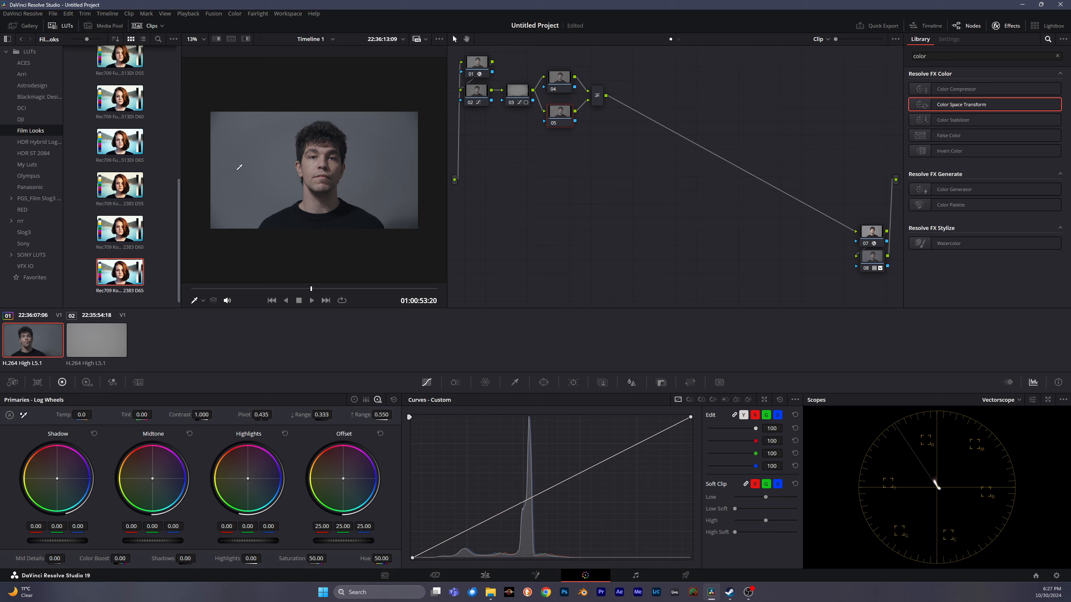
Sample the facial skin tone on node 05 with the HSL qualifier and highlight the selection in the viewer
scroll(239, 167, up, 4)
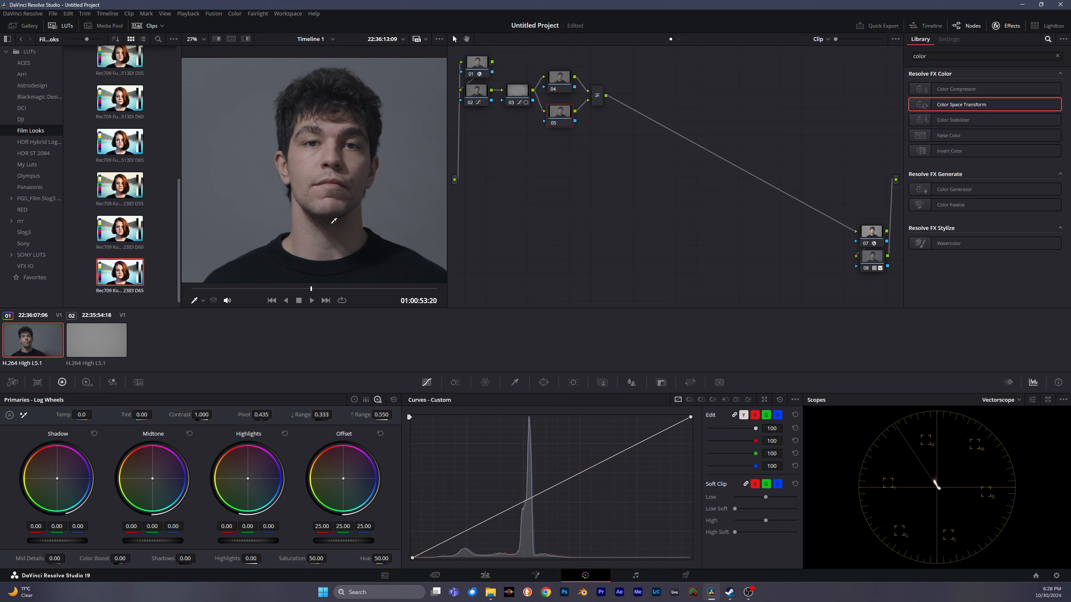
click(514, 383)
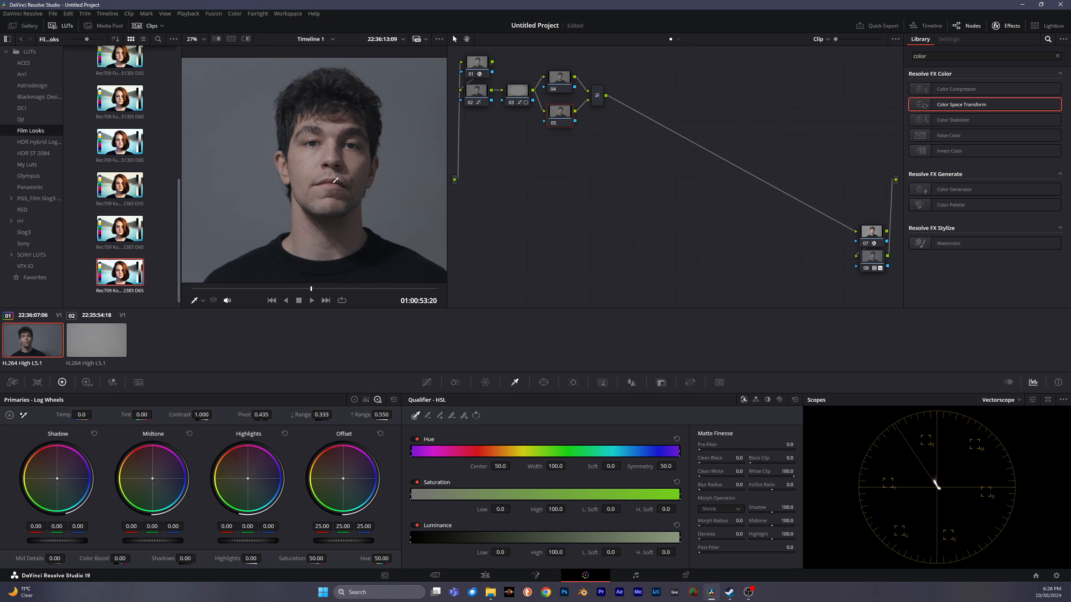
click(306, 162)
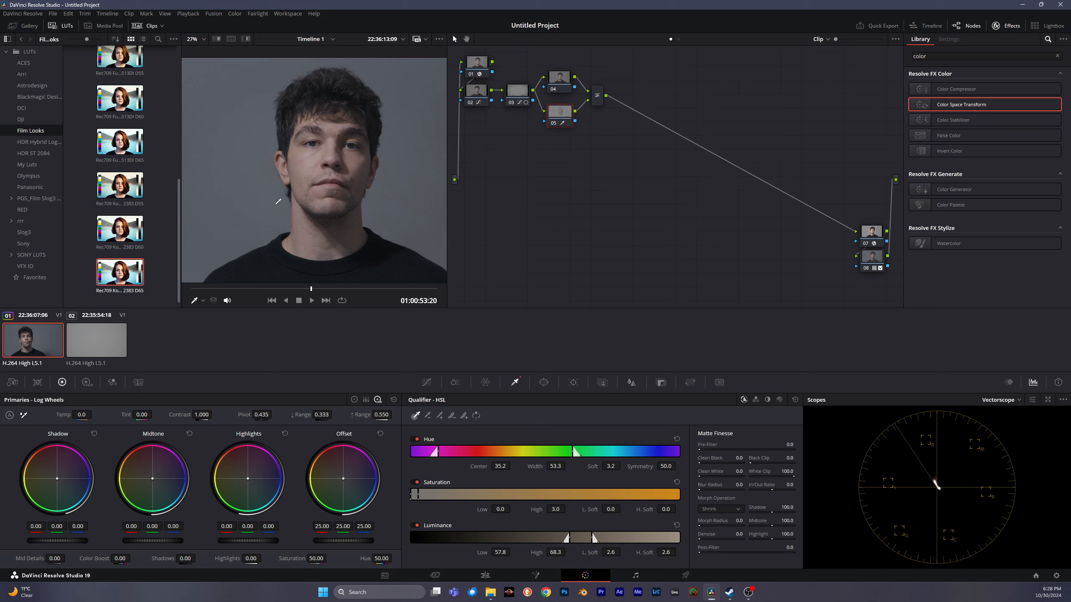
key(shift+h)
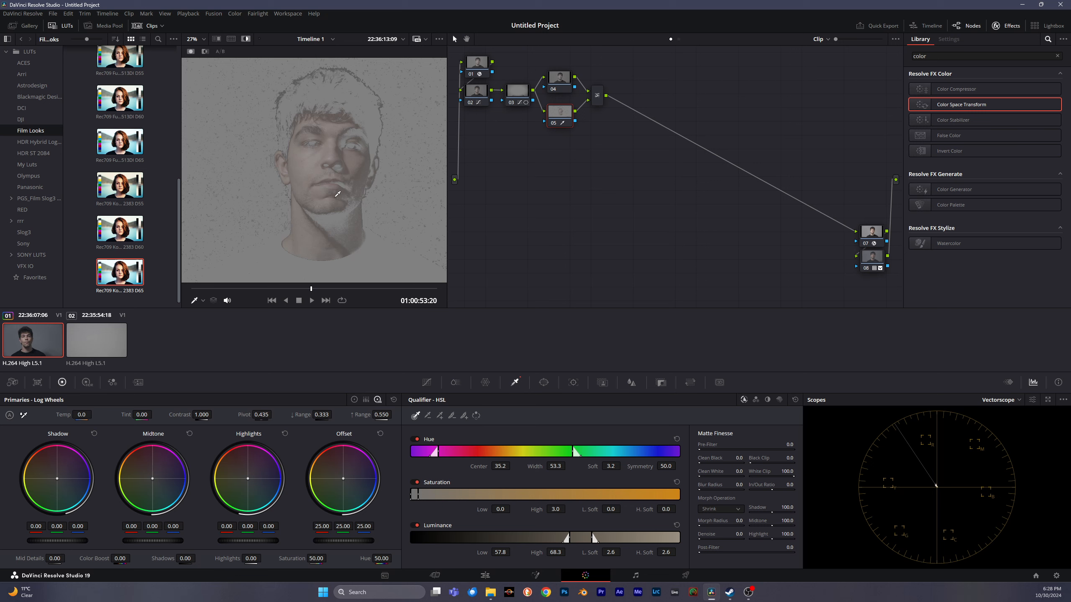
scroll(337, 194, down, 3)
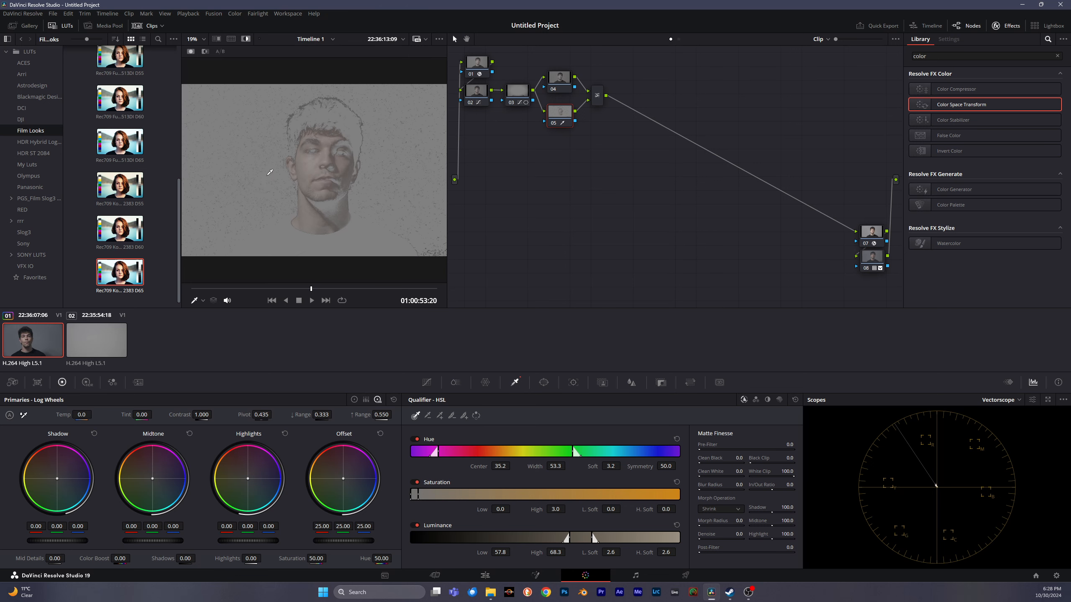
scroll(291, 177, up, 1)
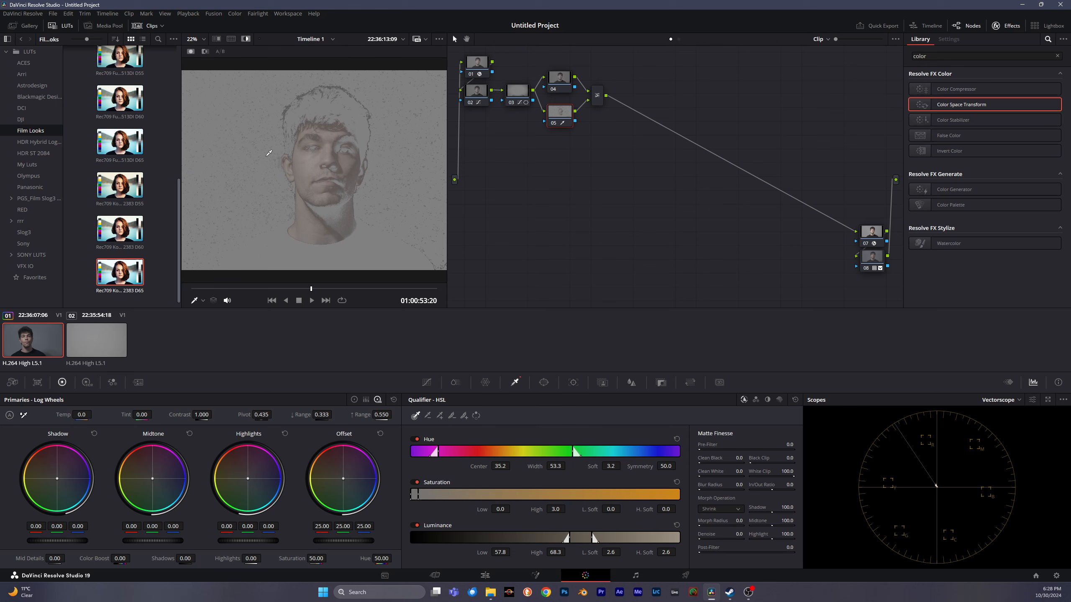
drag(408, 179, 361, 190)
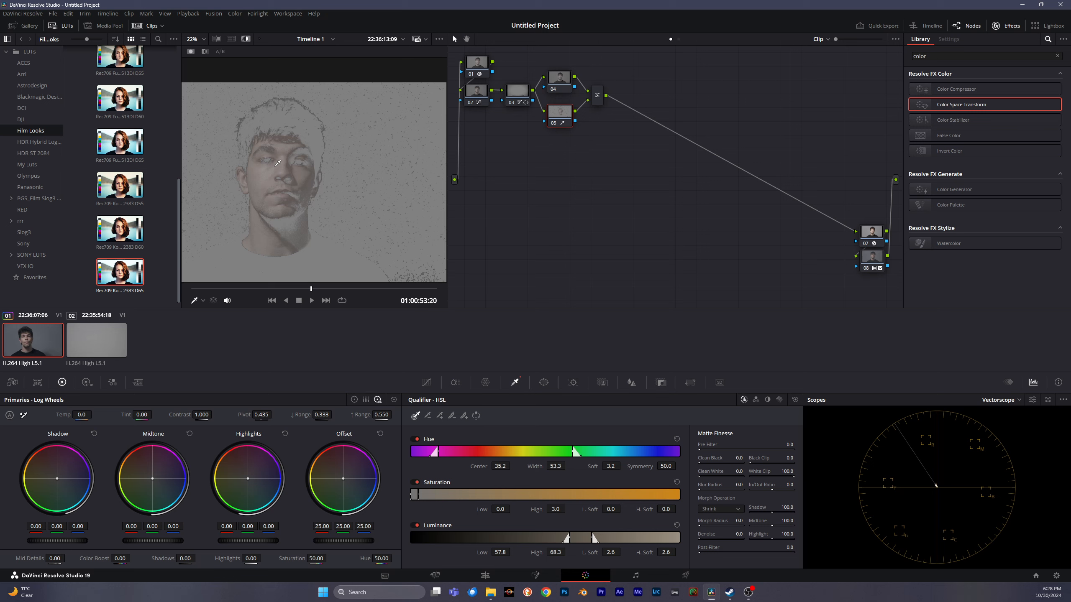
drag(275, 166, 275, 166)
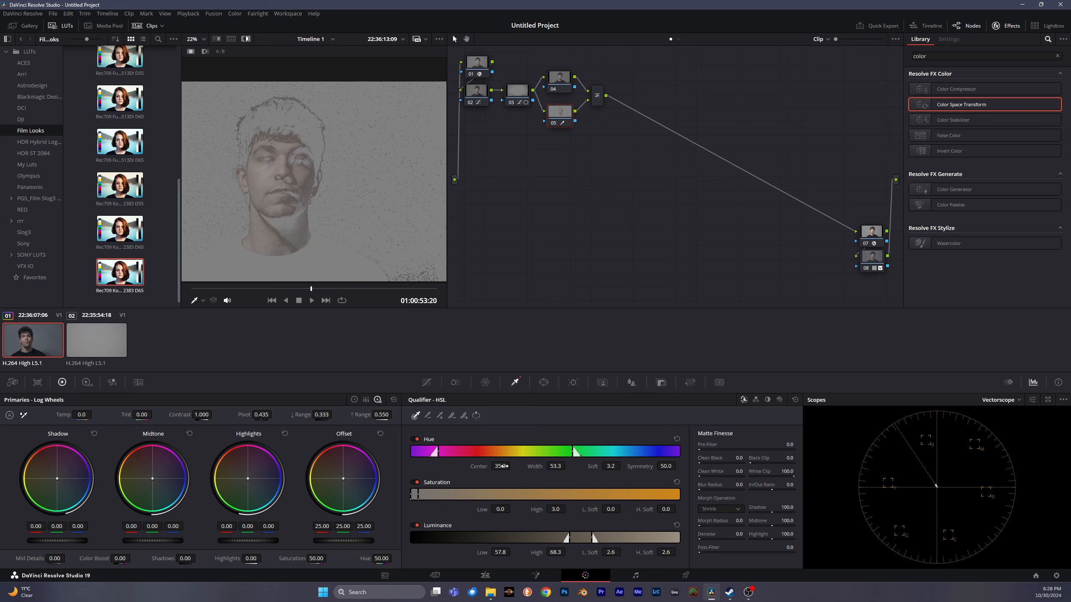
Narrow the skin qualifier's hue width to 16.7 and turn off the highlight view
mouse_move(555, 466)
mouse_down()
mouse_move(544, 466)
mouse_move(567, 466)
mouse_up()
mouse_move(517, 452)
mouse_down()
mouse_move(535, 452)
mouse_move(507, 457)
mouse_move(523, 452)
mouse_up()
drag(271, 196, 303, 198)
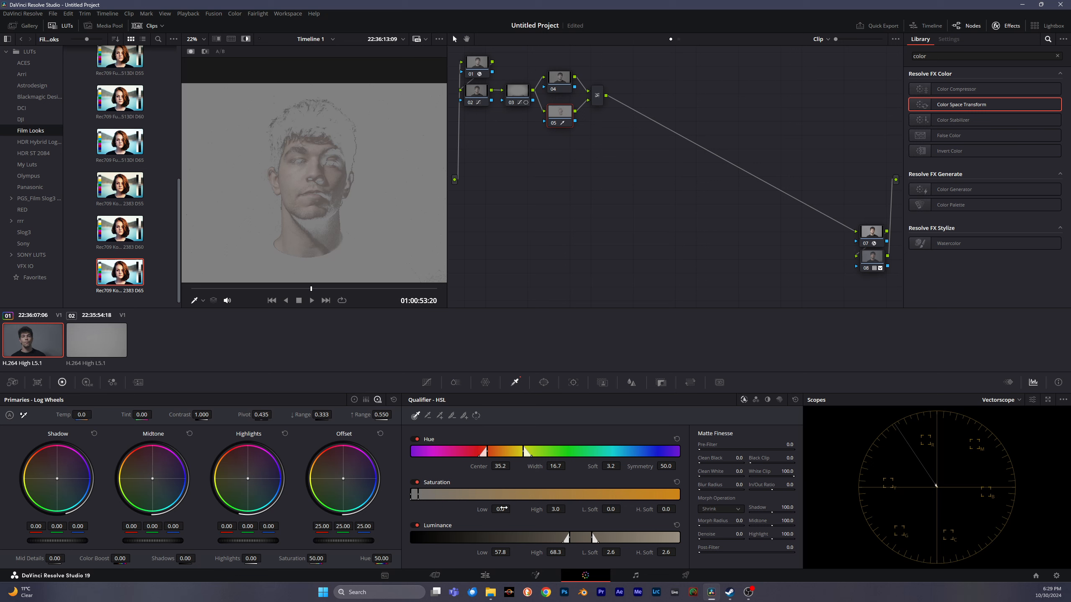
key(shift+h)
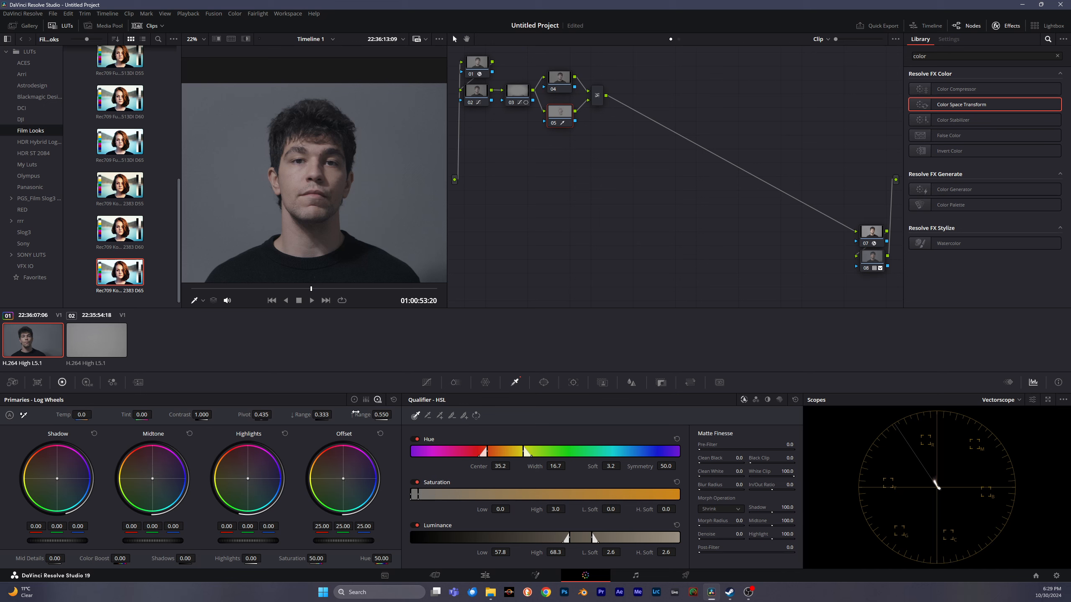
Push node 05's Offset color wheel toward orange, to about 29.69 red, 23.61 green and 20.51 blue
click(355, 399)
drag(343, 479, 341, 476)
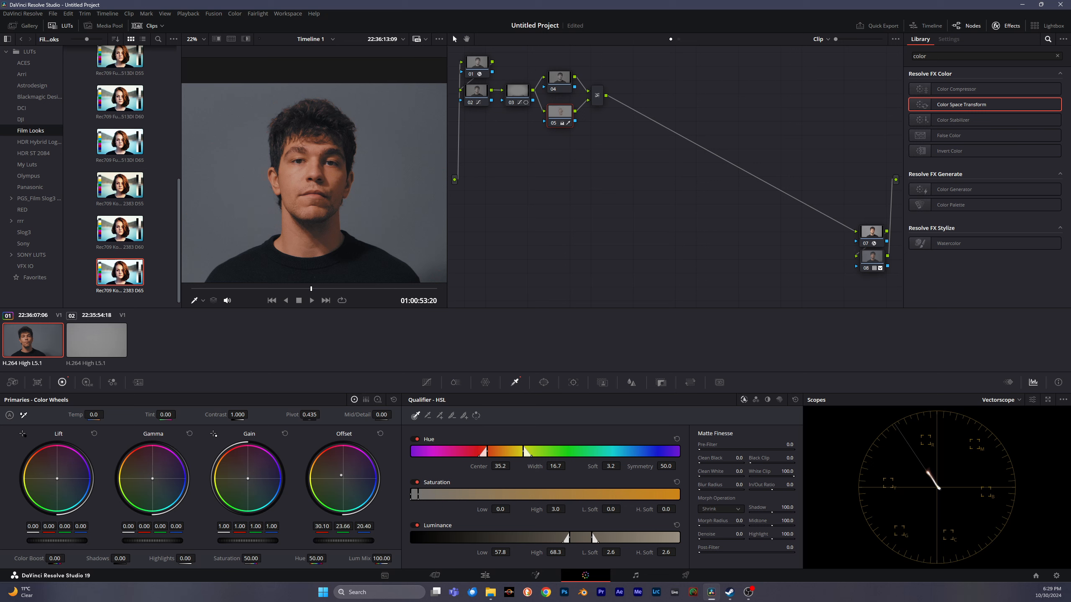
scroll(318, 174, up, 5)
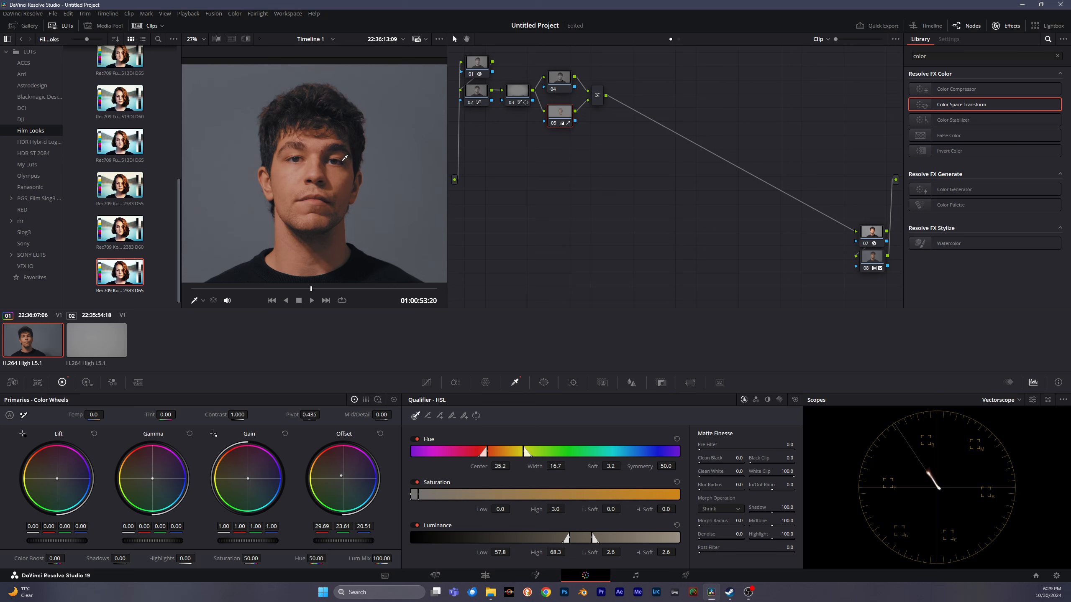
drag(318, 175, 334, 232)
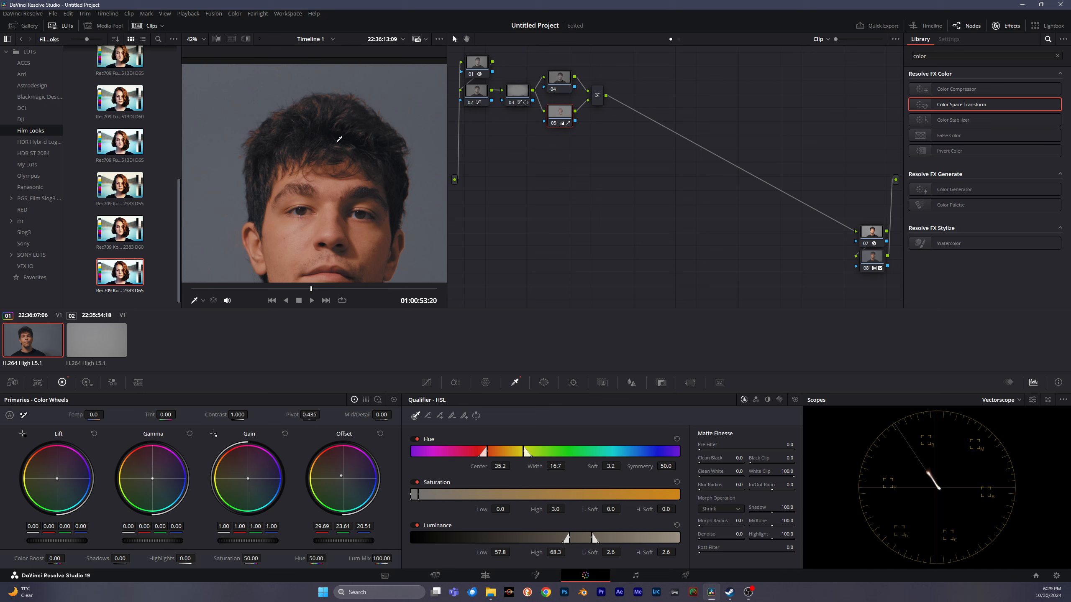
Refine the highlighted skin key with saturation low 0.4, Black Clip 16.2 and Clean White 25.3
key(shift+h)
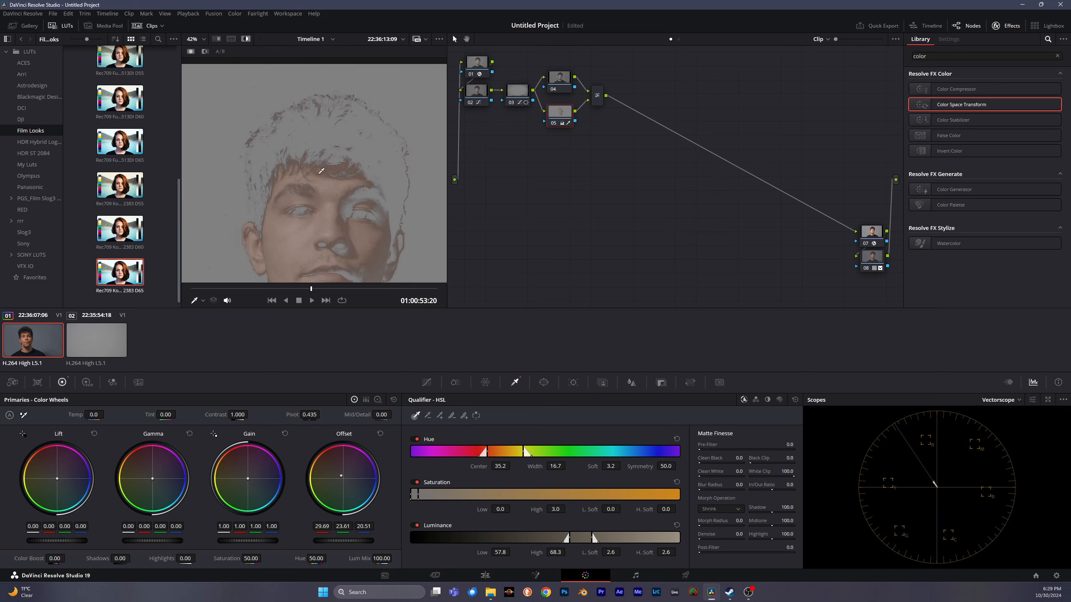
drag(324, 163, 306, 114)
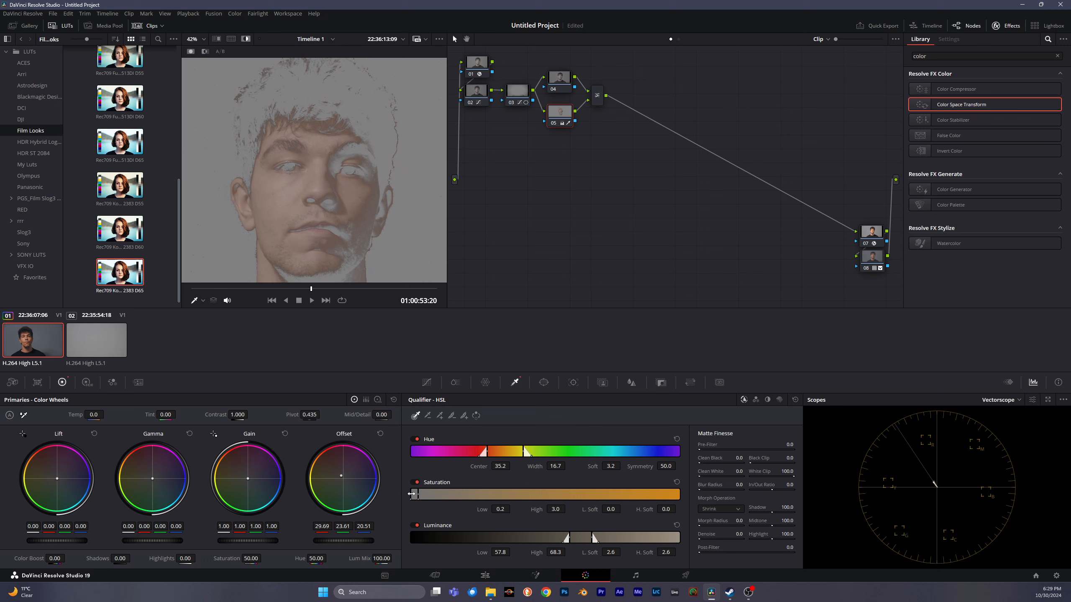
drag(411, 495, 411, 493)
drag(501, 509, 513, 509)
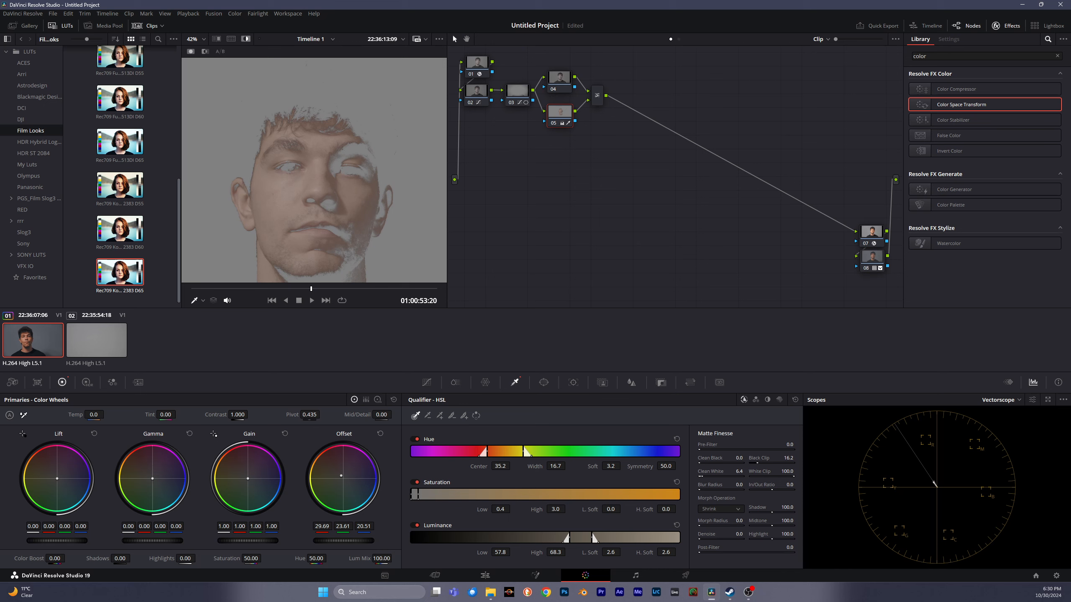
drag(701, 476, 705, 476)
key(shift+h)
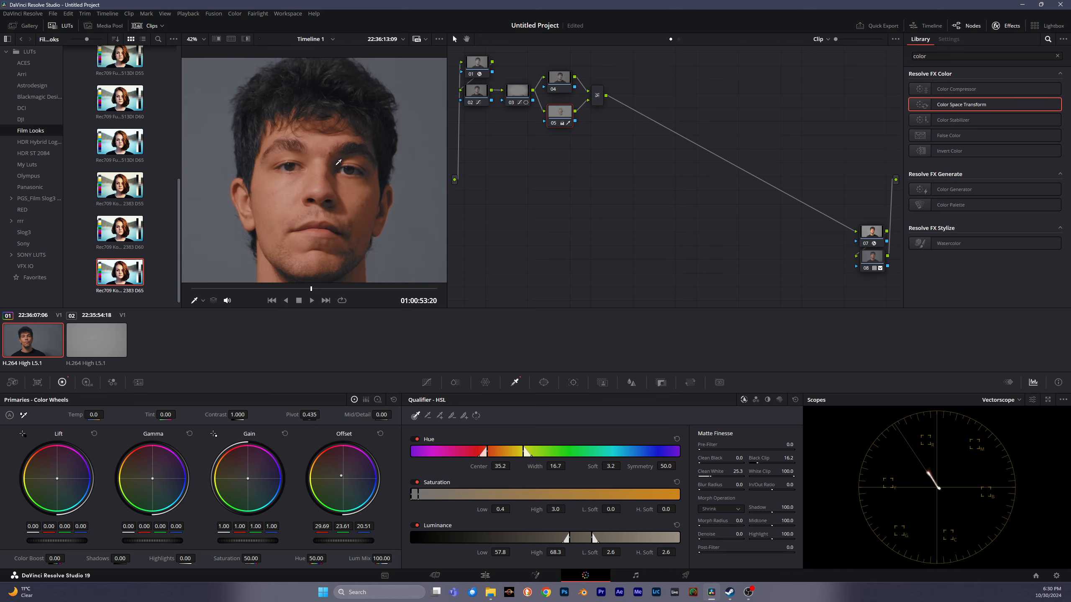
key(shift+h)
key(shift+h)
Reset node 05's Offset wheel and give the skin a subtle warm lift of about 28.64 red, 27.07 green and 26.73 blue
mouse_move(257, 561)
mouse_down()
mouse_move(236, 561)
mouse_move(259, 558)
mouse_up()
click(380, 434)
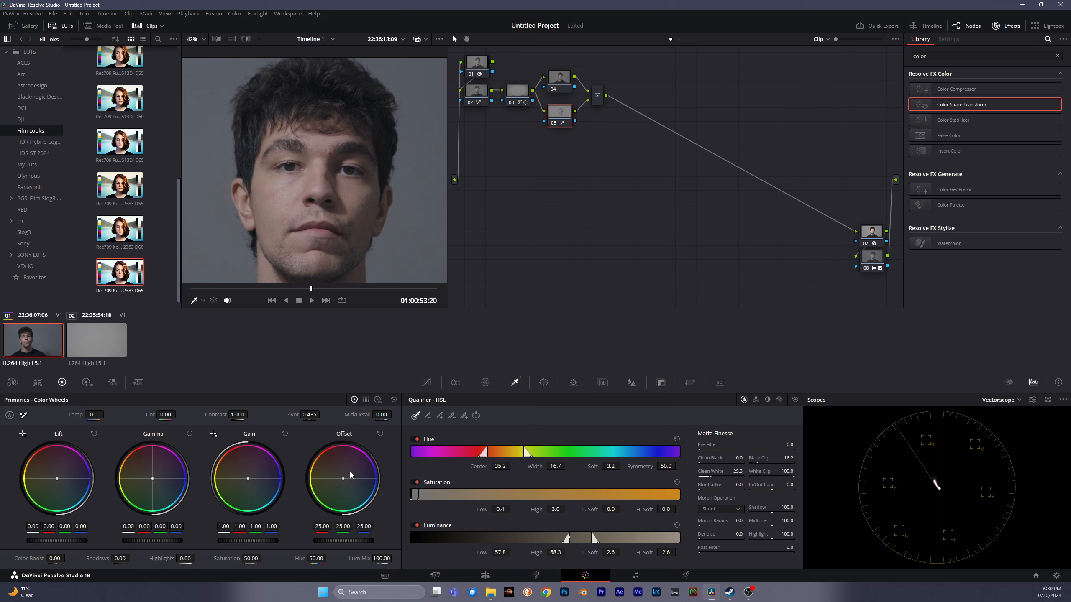
drag(343, 479, 342, 478)
drag(343, 540, 363, 540)
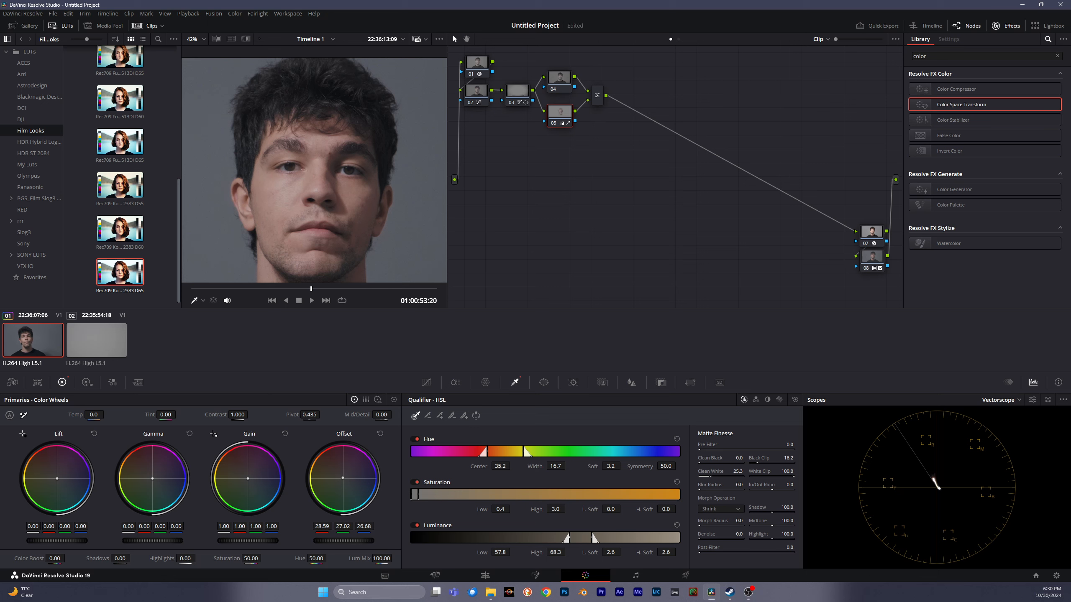
scroll(360, 268, down, 3)
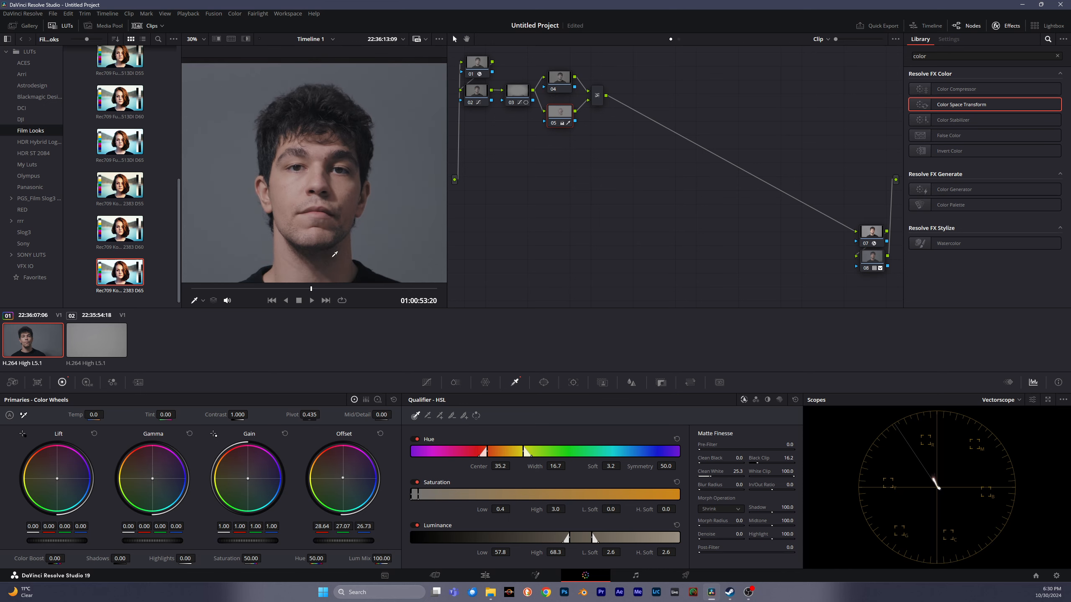
scroll(337, 217, up, 1)
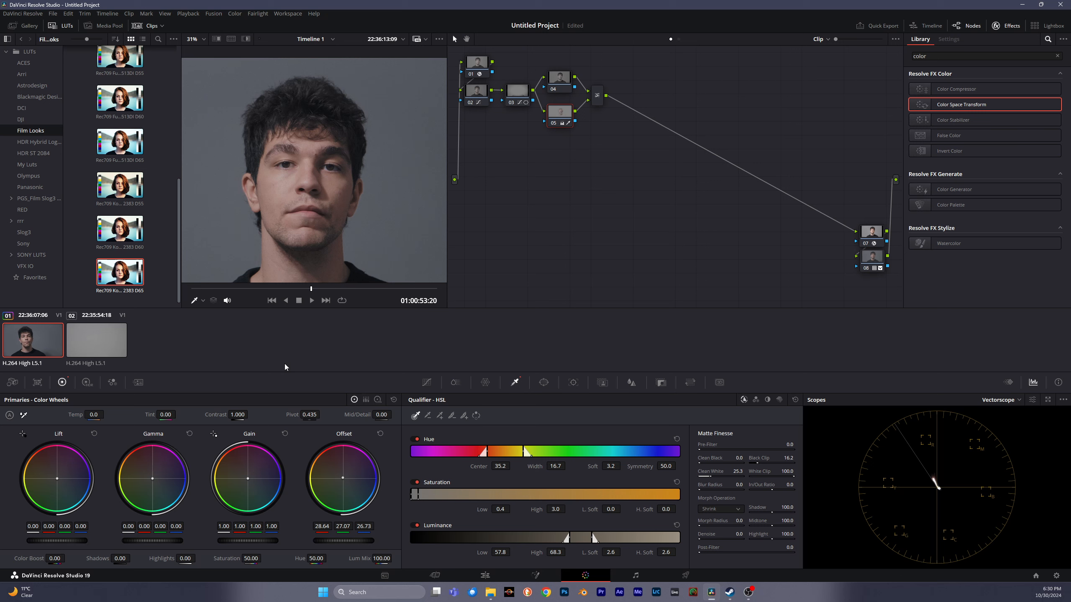
Set the skin qualifier's Denoise to 13.8, checking the key in highlight view
scroll(356, 242, down, 3)
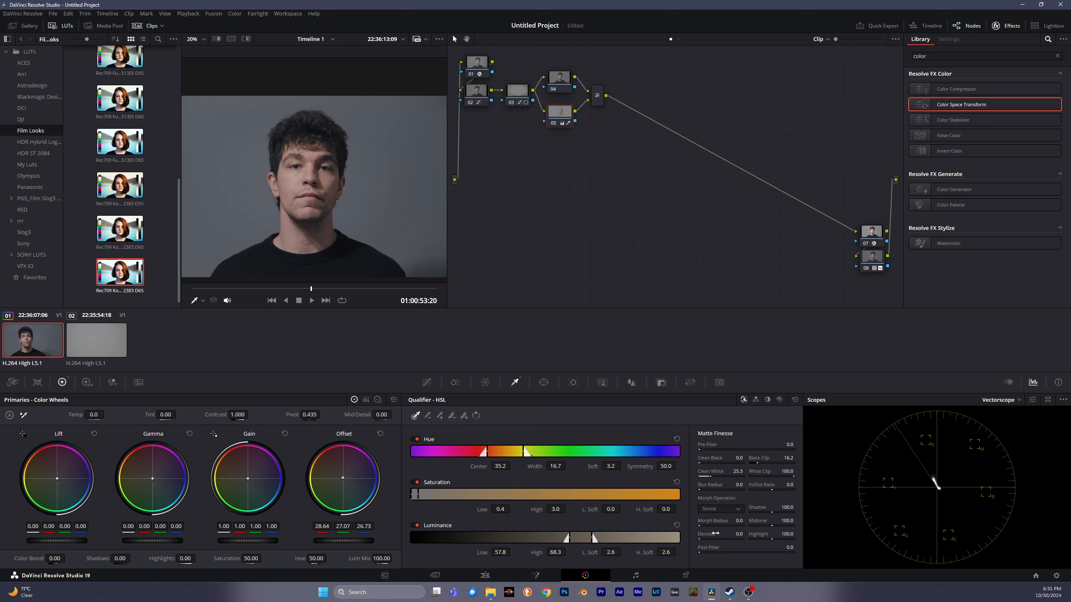
key(shift+h)
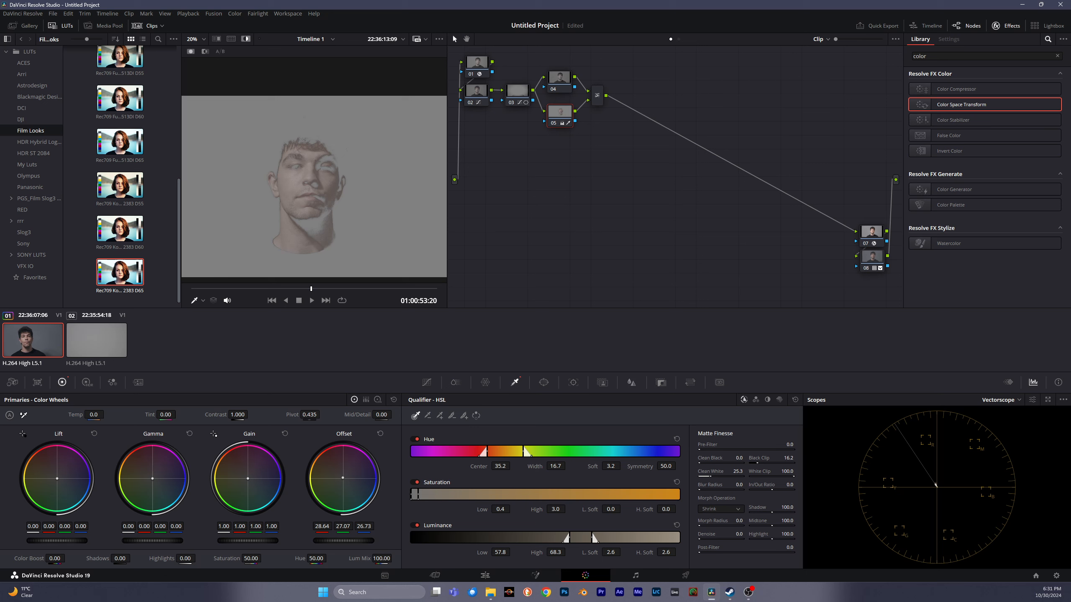
drag(703, 540, 710, 539)
key(shift+h)
Play the clip from its start and examine the skin tones and key across the shot
key(Home)
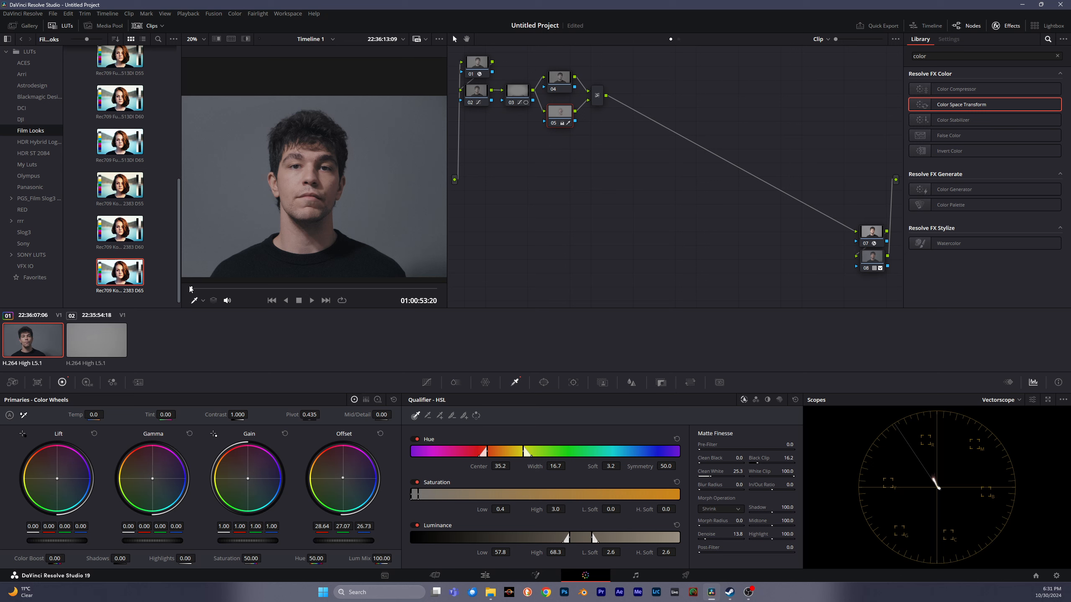
key(space)
scroll(437, 167, up, 3)
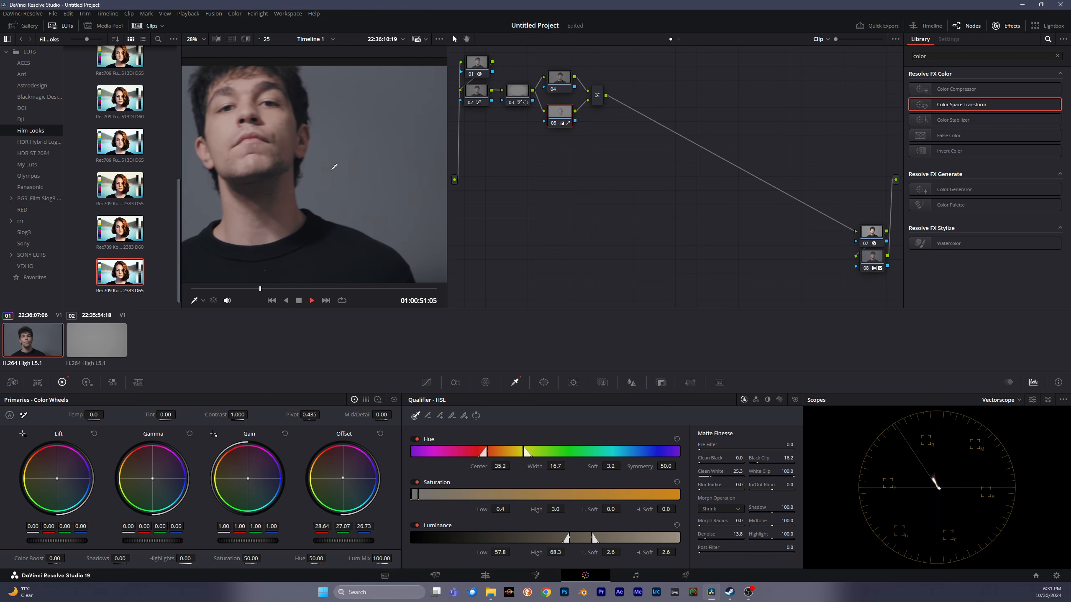
key(space)
drag(334, 165, 348, 183)
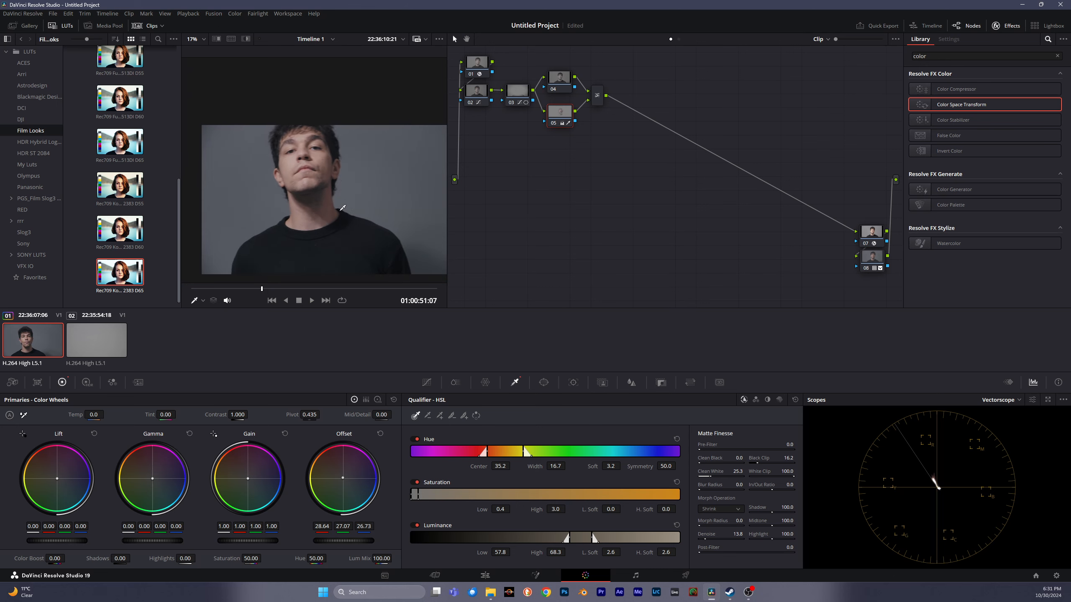
scroll(300, 191, down, 3)
scroll(293, 201, up, 1)
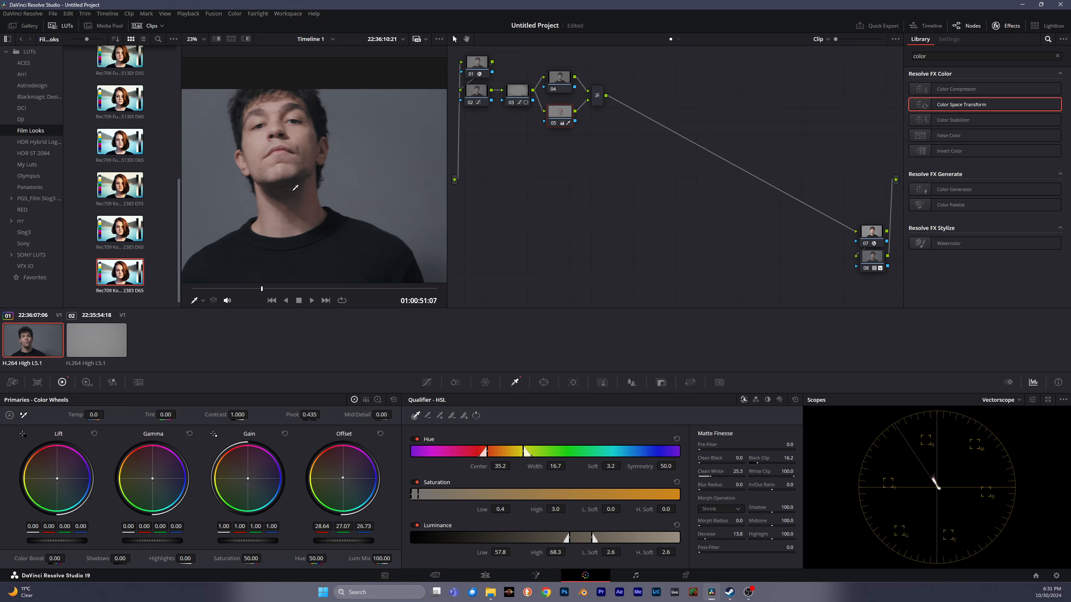
key(space)
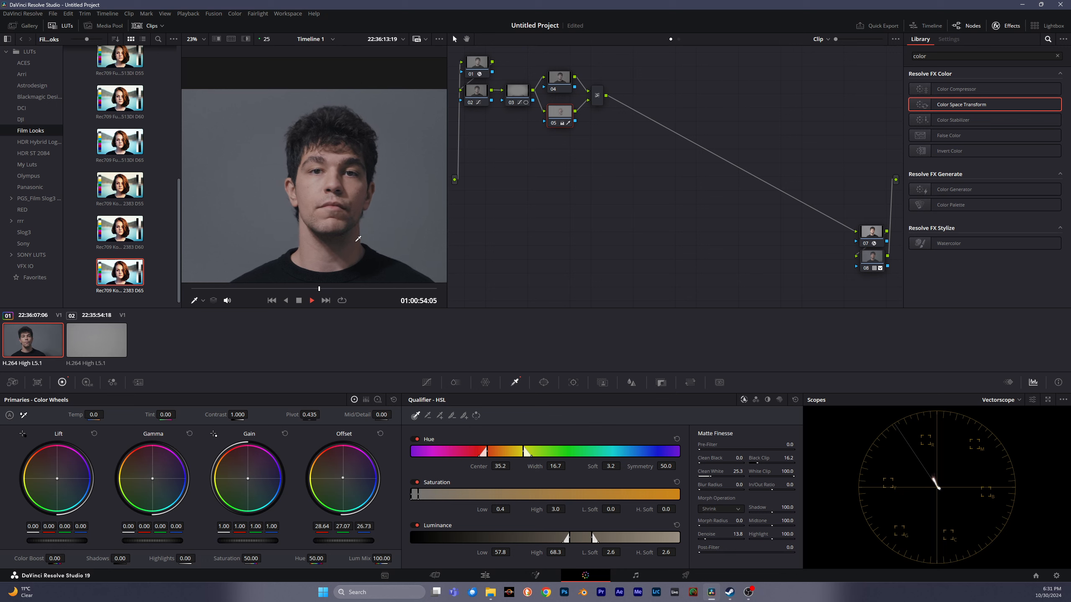
key(space)
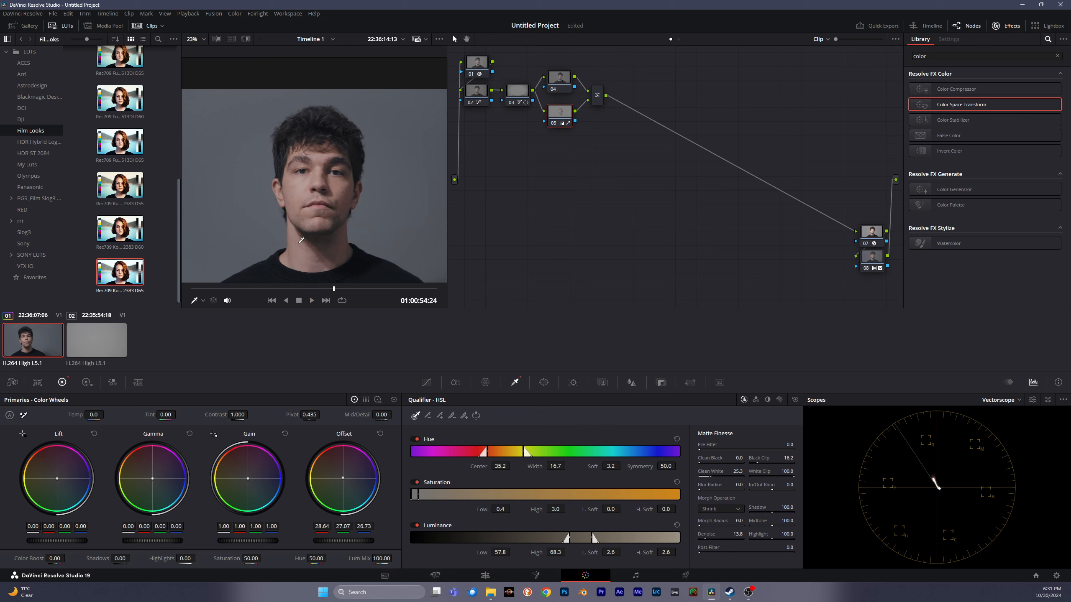
Push node 05's Offset to a strong purple of about 35.49 red, 21.19 green and 61.55 blue, and set its saturation to 23.20
key(space)
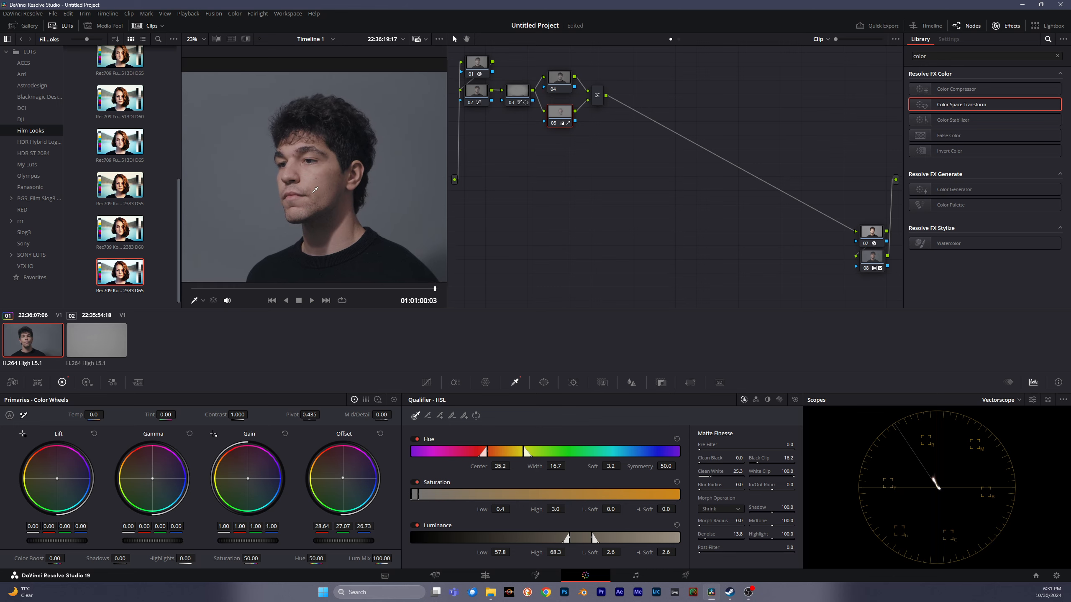
drag(342, 478, 360, 474)
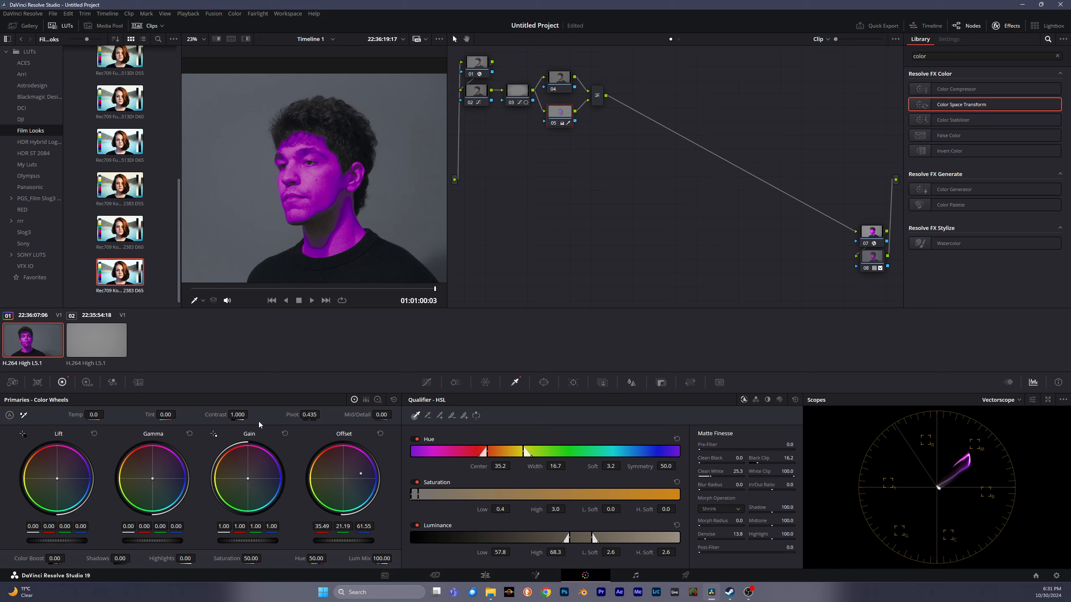
scroll(326, 193, down, 2)
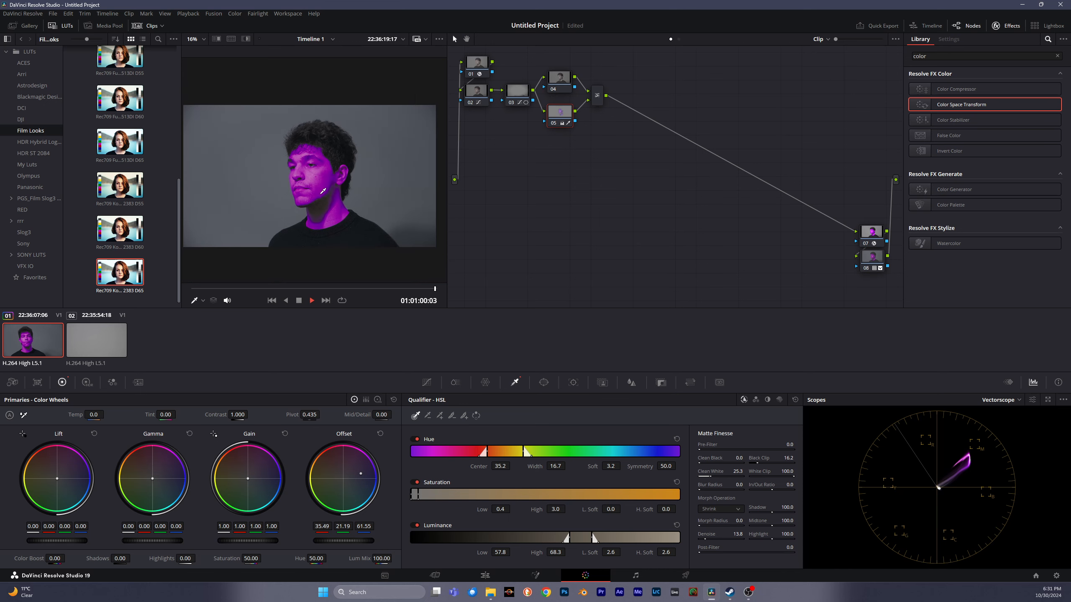
drag(385, 289, 344, 290)
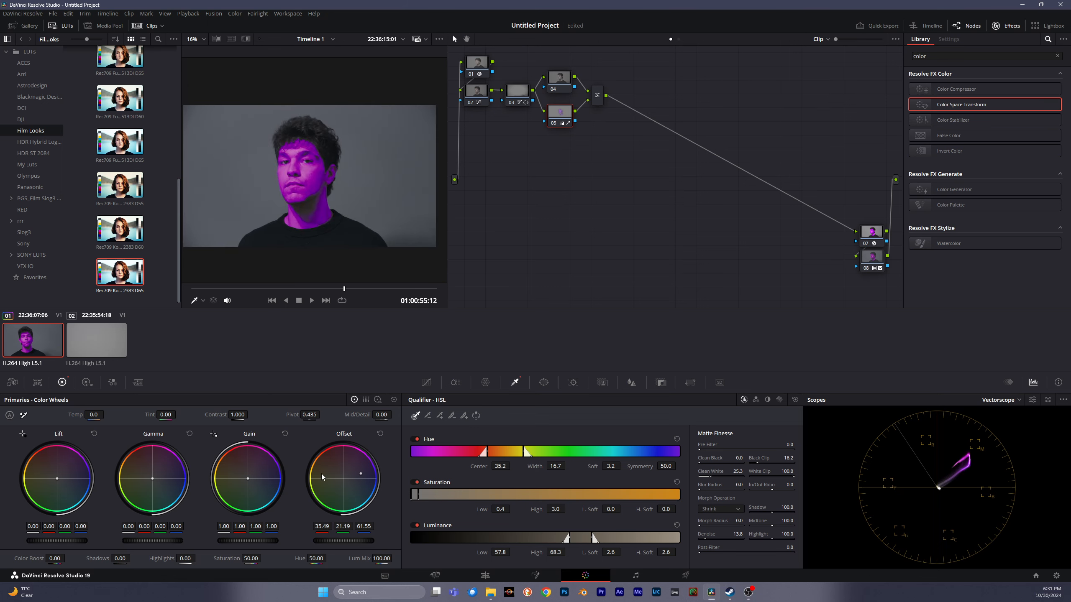
drag(251, 558, 204, 558)
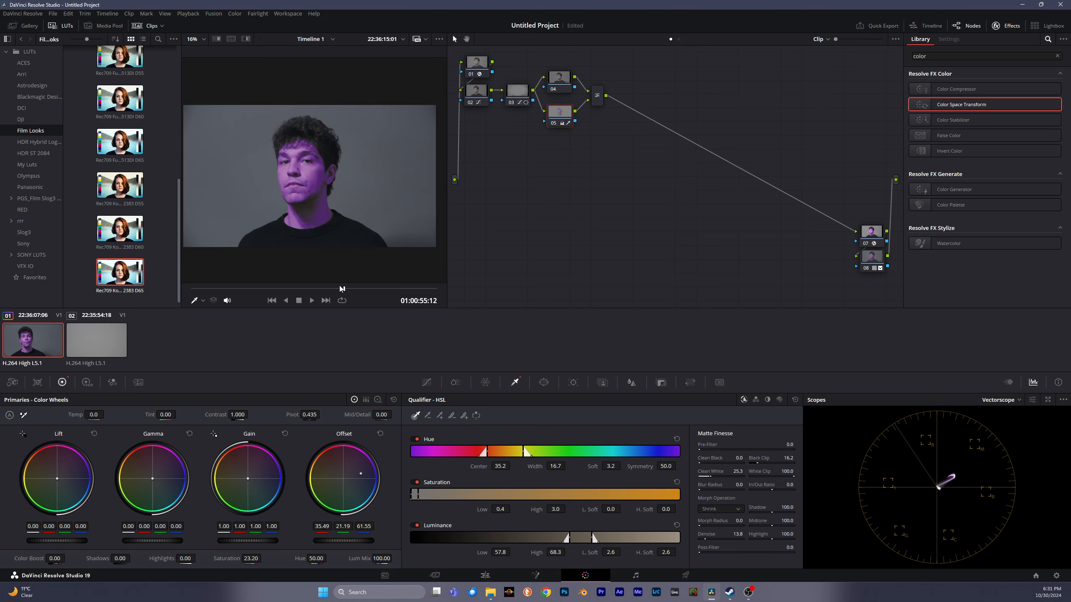
Play the clip to its end and examine how closely the purple tint follows the skin during head movement
key(space)
scroll(321, 178, up, 1)
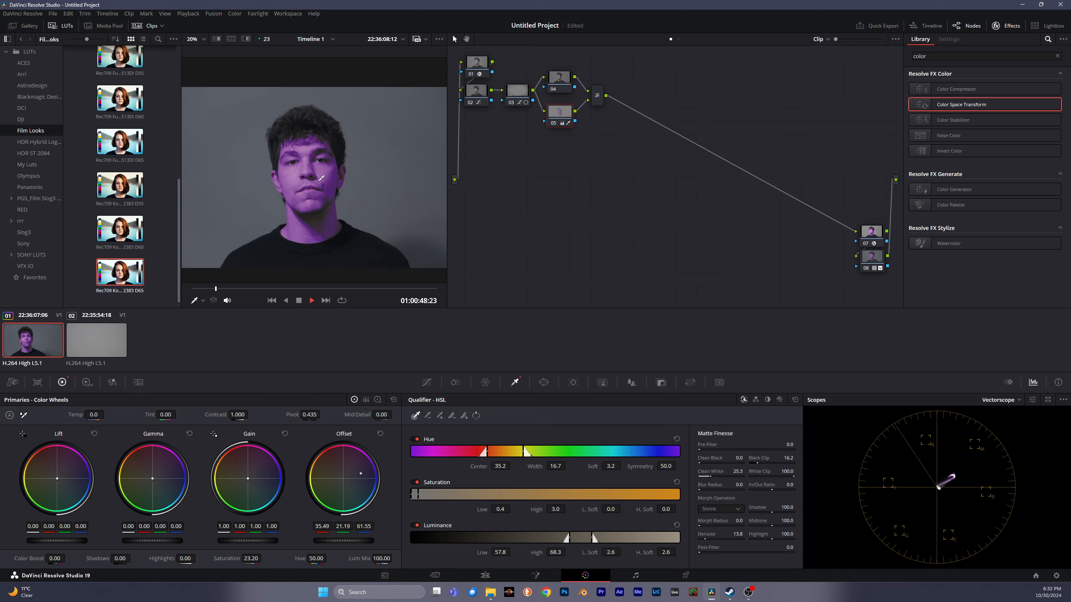
scroll(321, 179, up, 1)
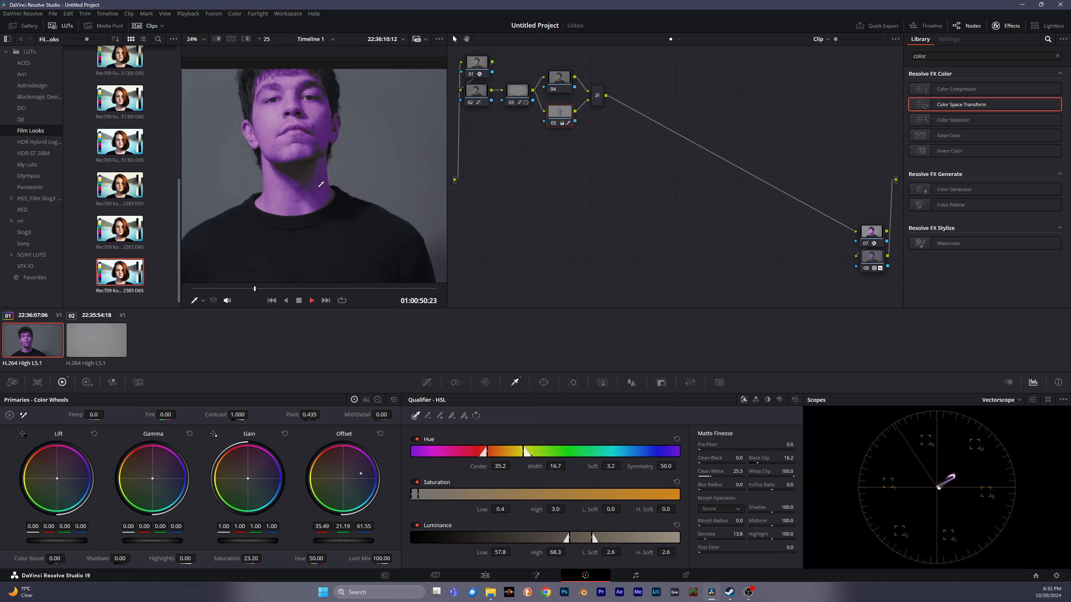
key(space)
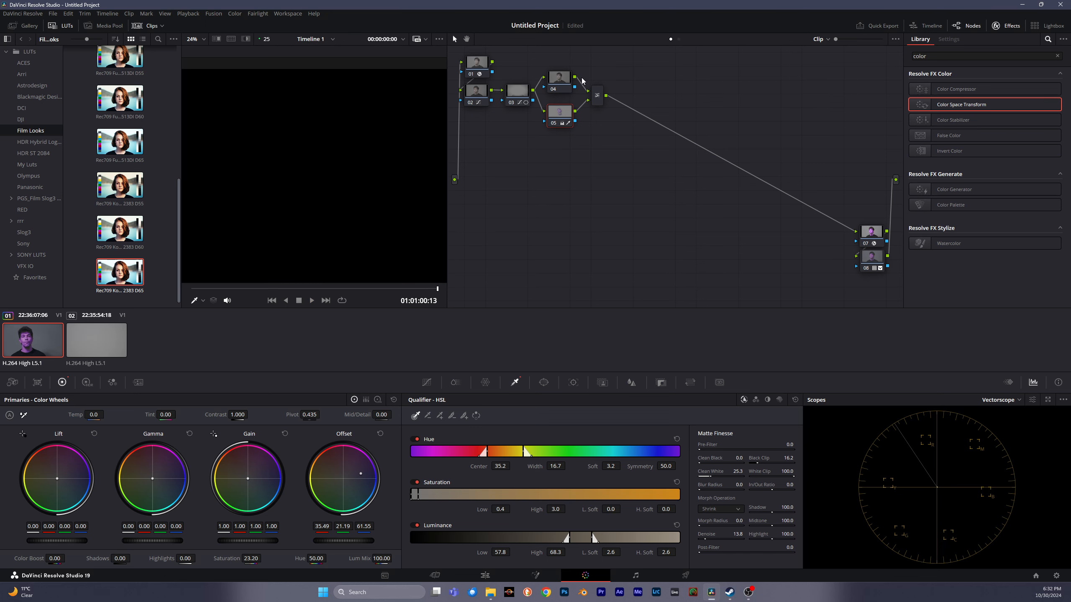
Shift the skin's Offset to a yellow-green of about 25.29 red, 33.67 green and 0.39 blue on a mid-clip frame
drag(346, 290, 303, 292)
drag(363, 474, 329, 481)
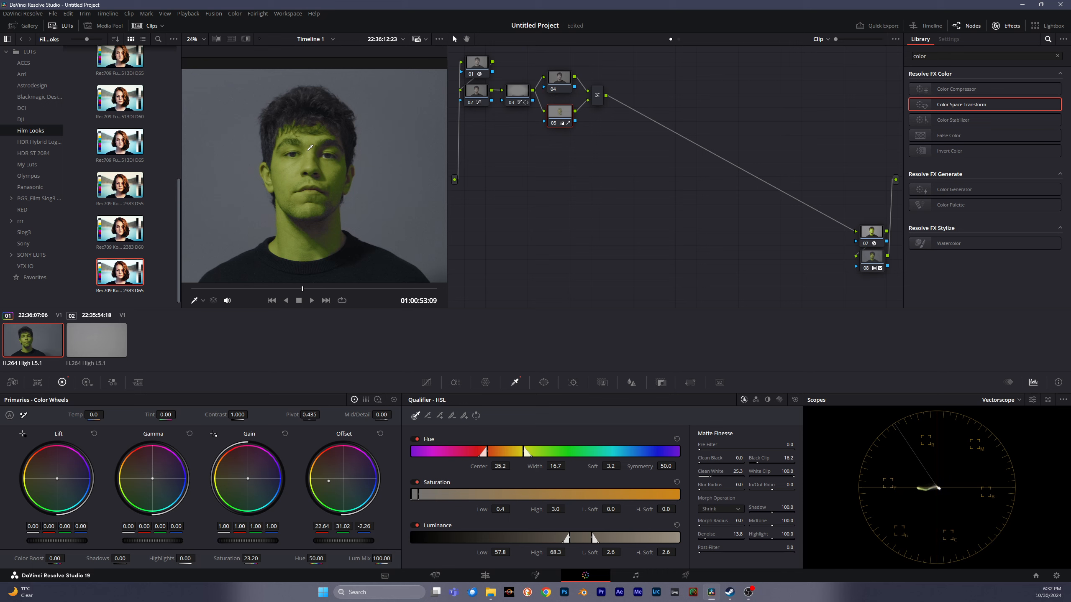
drag(343, 540, 350, 541)
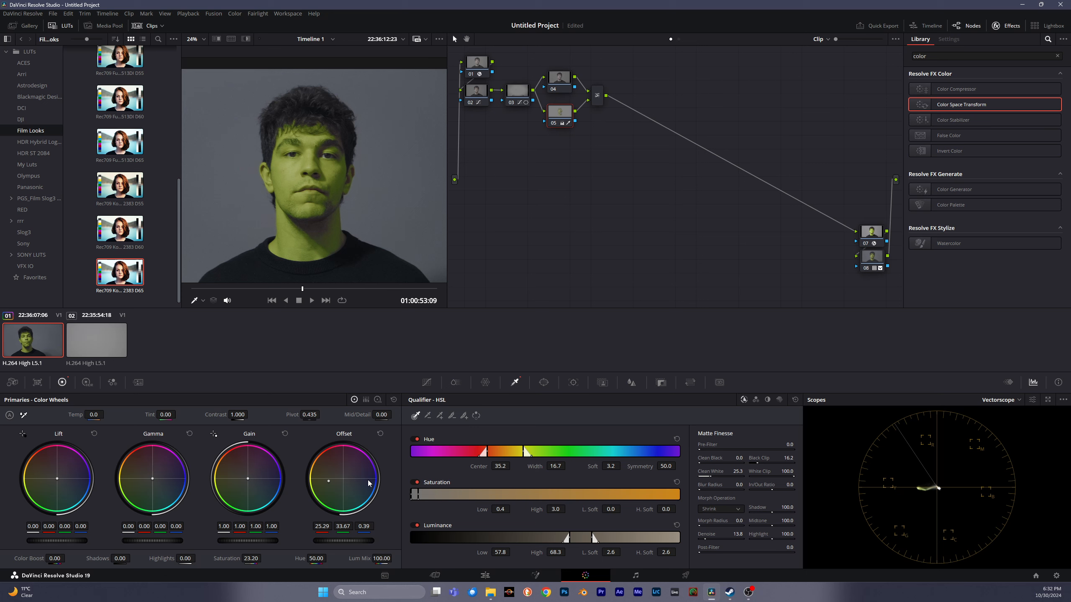
Save the project and add a serial node after the parallel mixer
key(ctrl+s)
click(600, 99)
key(alt+s)
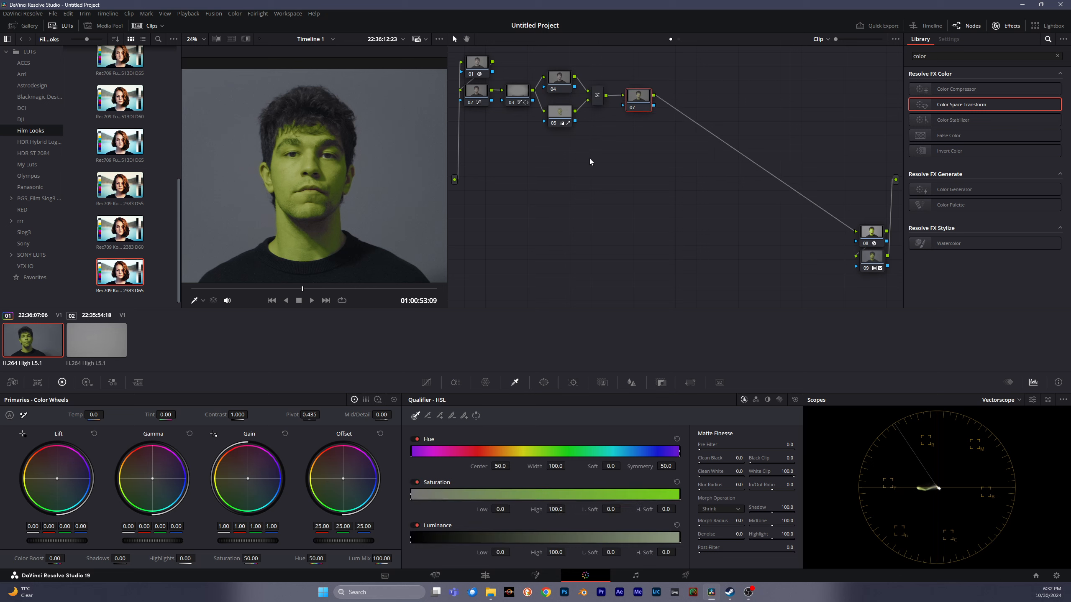
scroll(298, 178, down, 3)
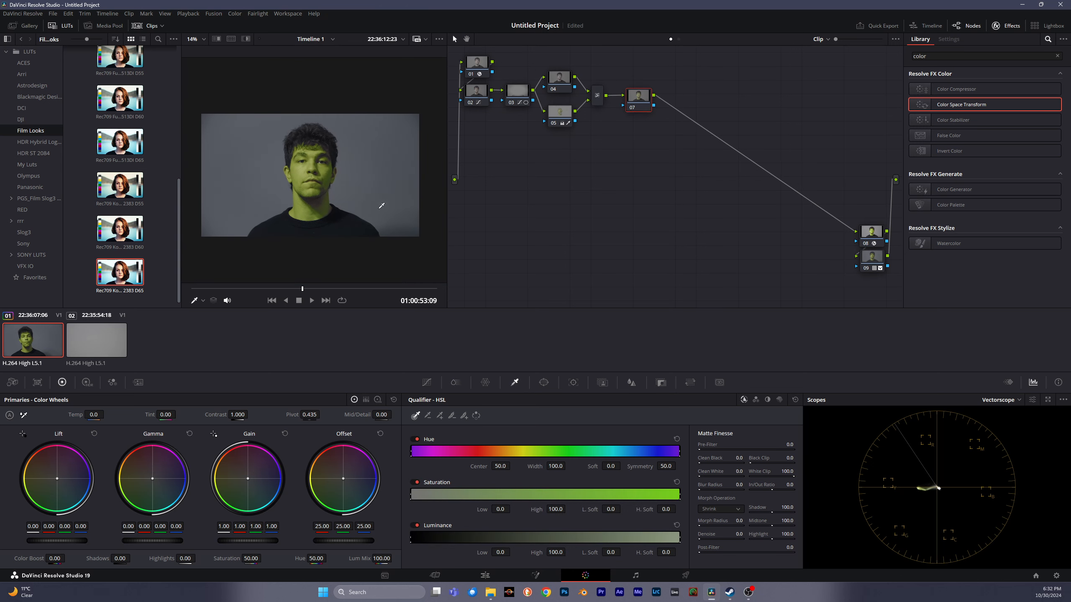
scroll(380, 211, up, 2)
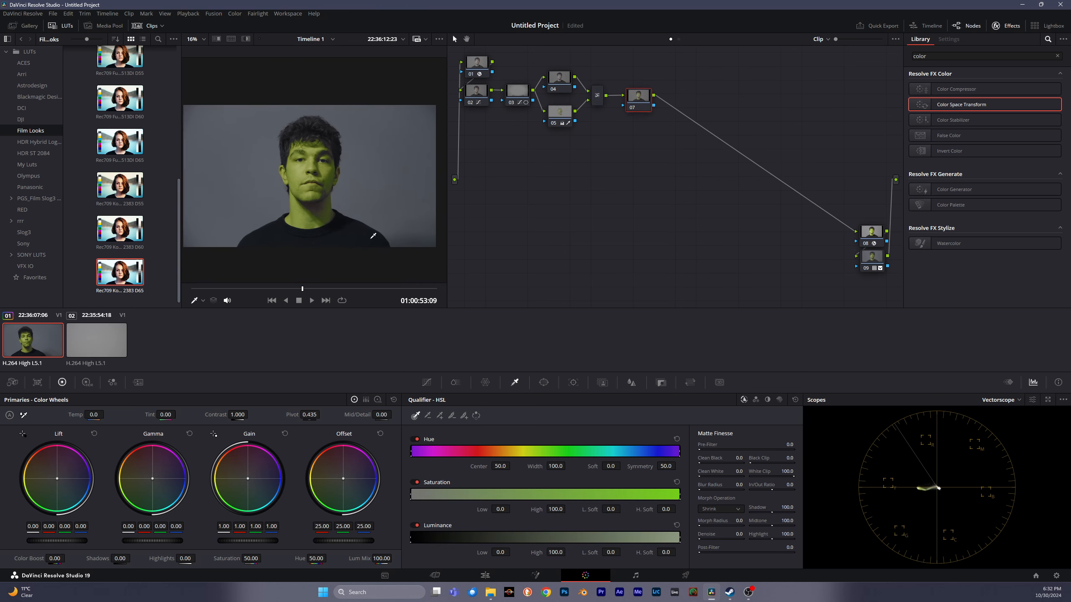
Raise the new node's Global exposure to 0.23 with the HDR color wheels and shift the node nearer the mixer
click(377, 400)
click(87, 383)
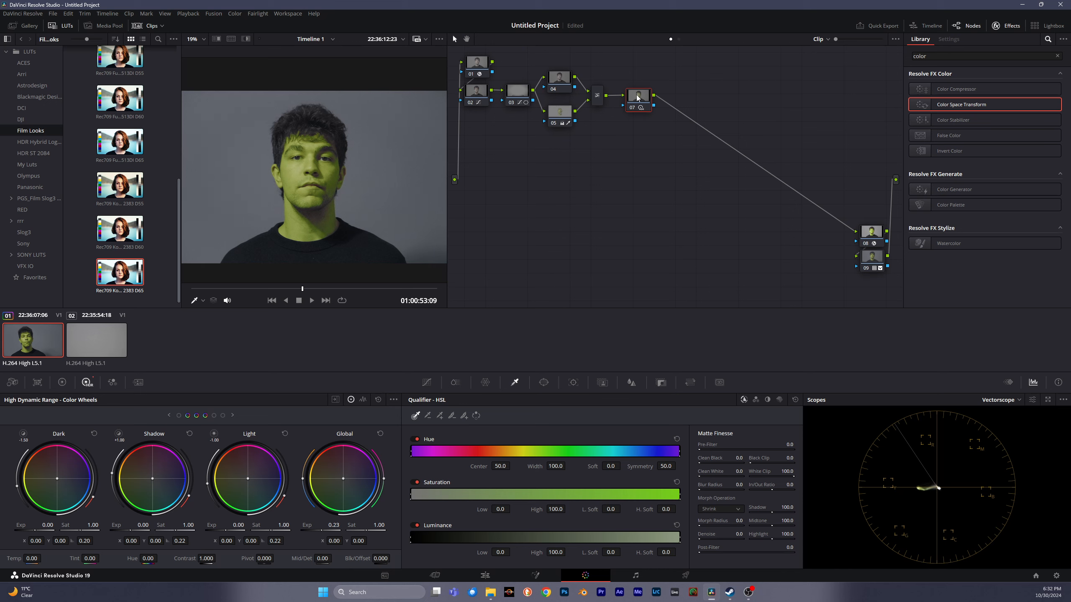
drag(641, 97, 632, 96)
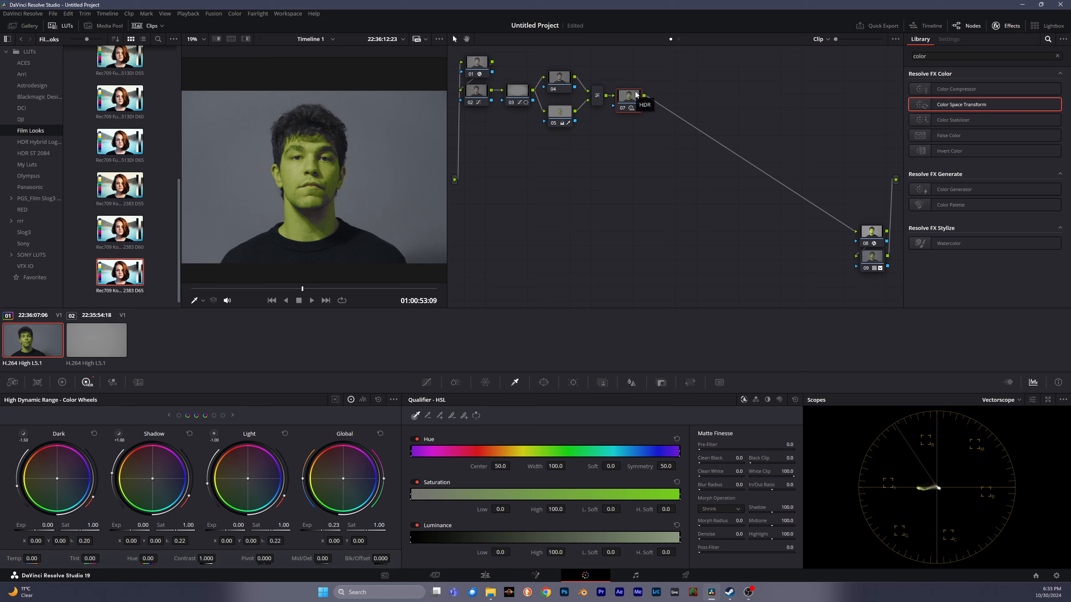
Add a serial node after node 07 and a second node alongside it, joined through a mixer
key(alt+s)
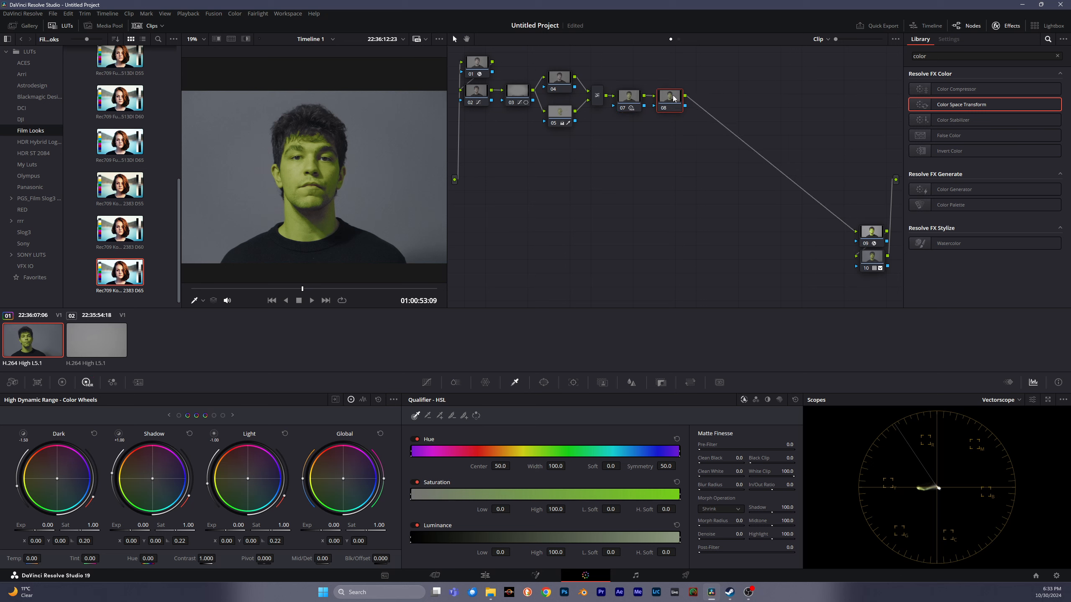
drag(675, 96, 673, 95)
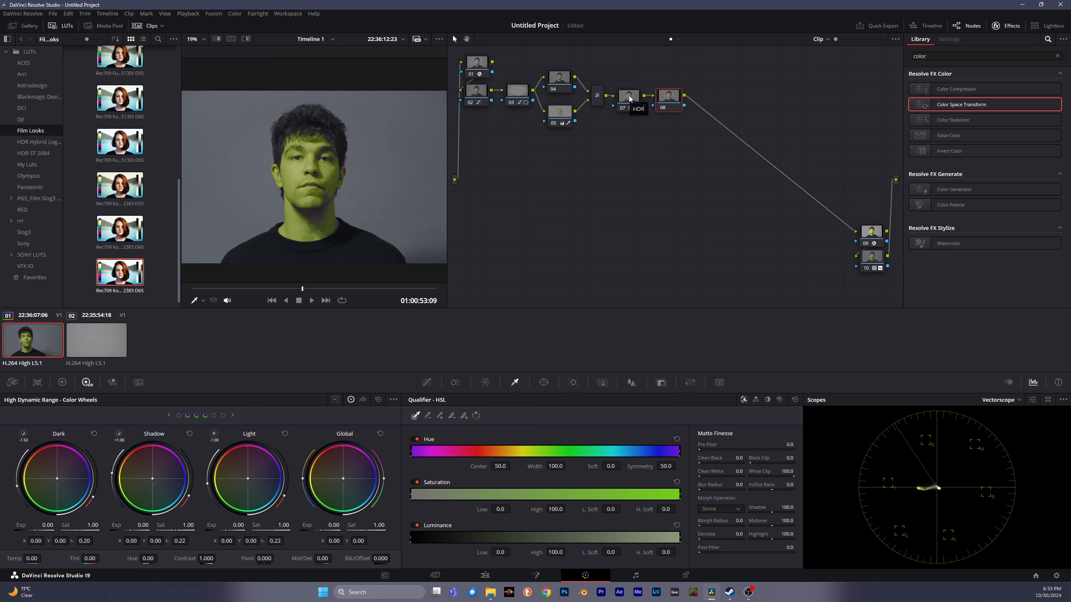
key(alt+p)
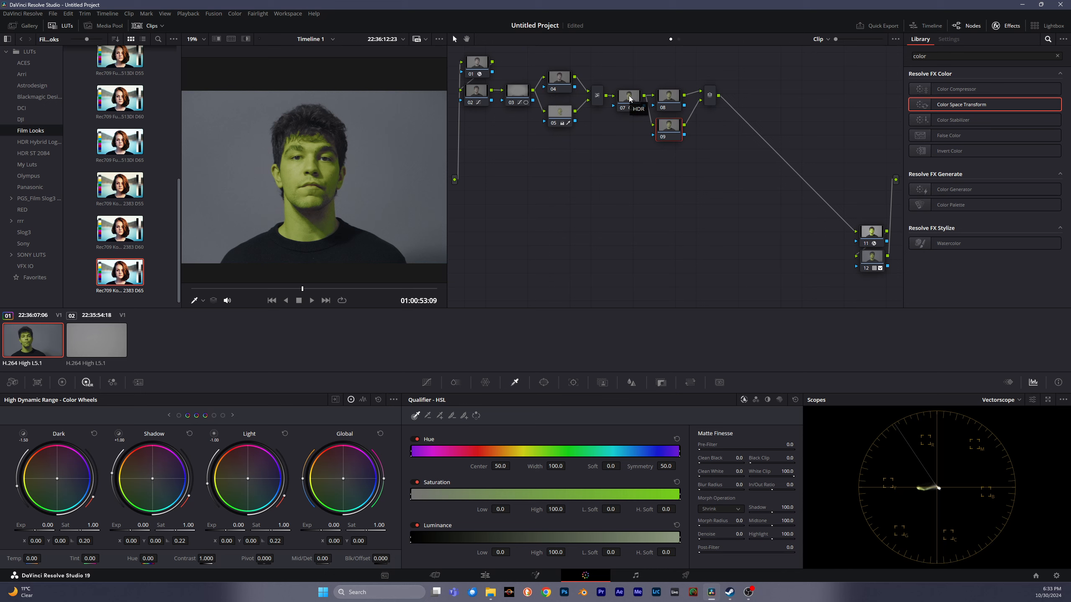
drag(559, 54, 560, 165)
drag(585, 54, 537, 173)
drag(684, 72, 659, 222)
right_click(652, 180)
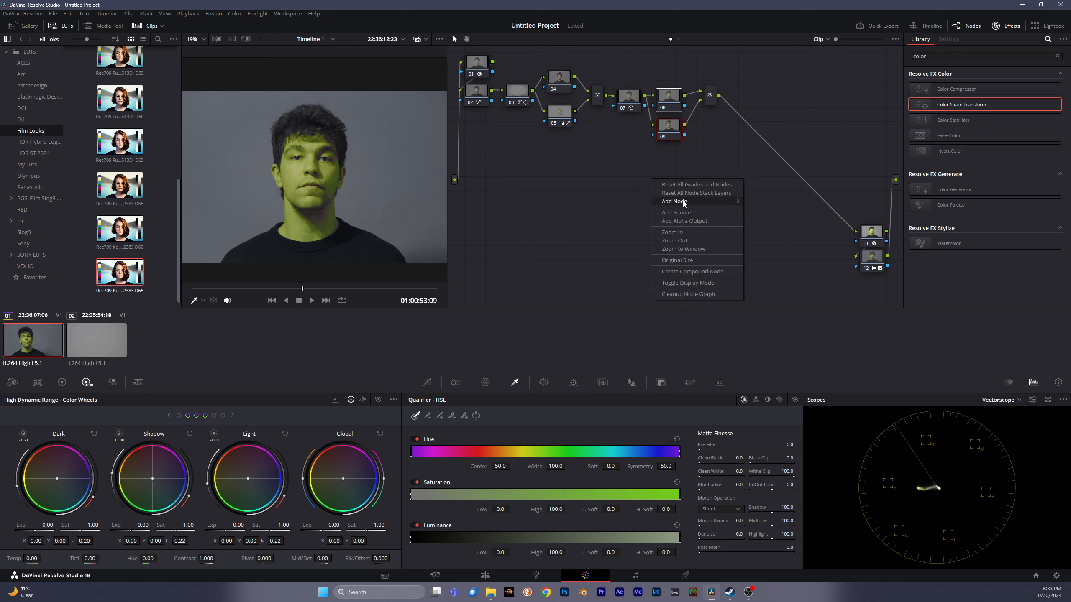
mouse_move(686, 202)
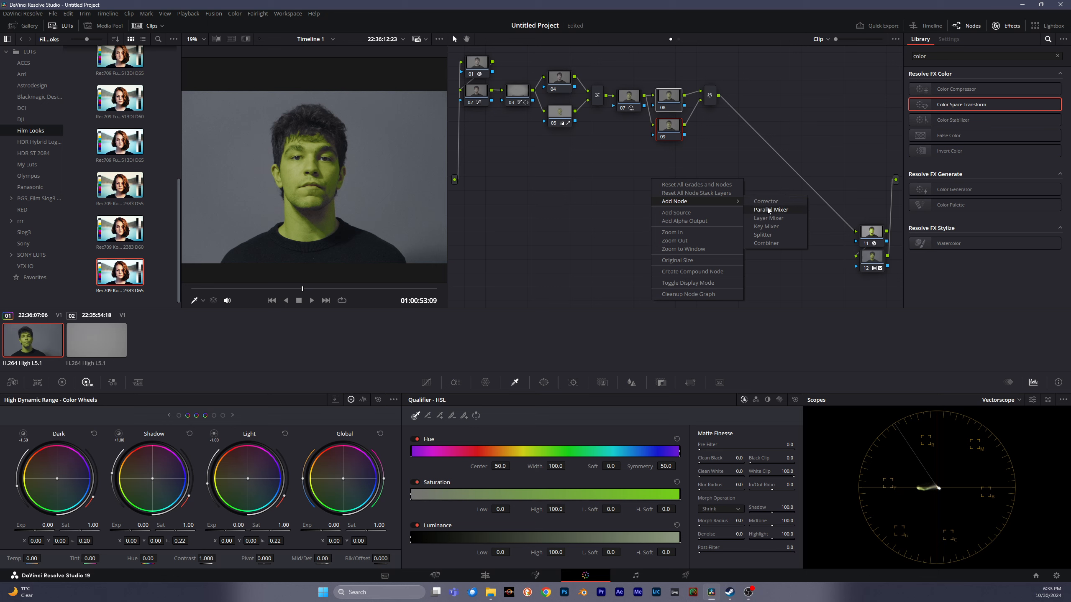
click(653, 164)
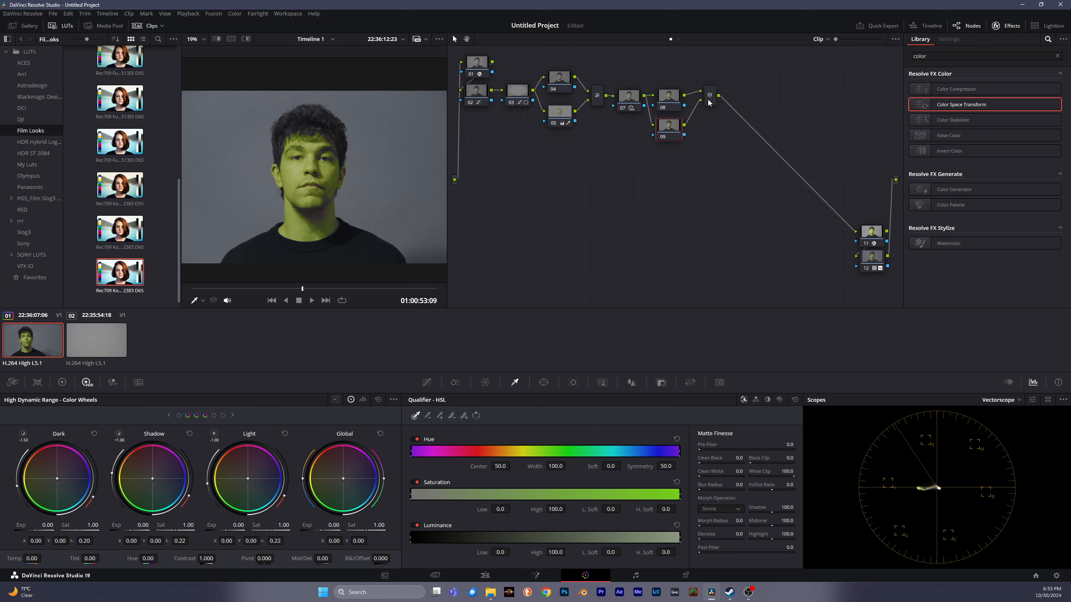
Move the new mixer slightly lower so it sits between nodes 08 and 09, and select node 09
drag(709, 102, 708, 108)
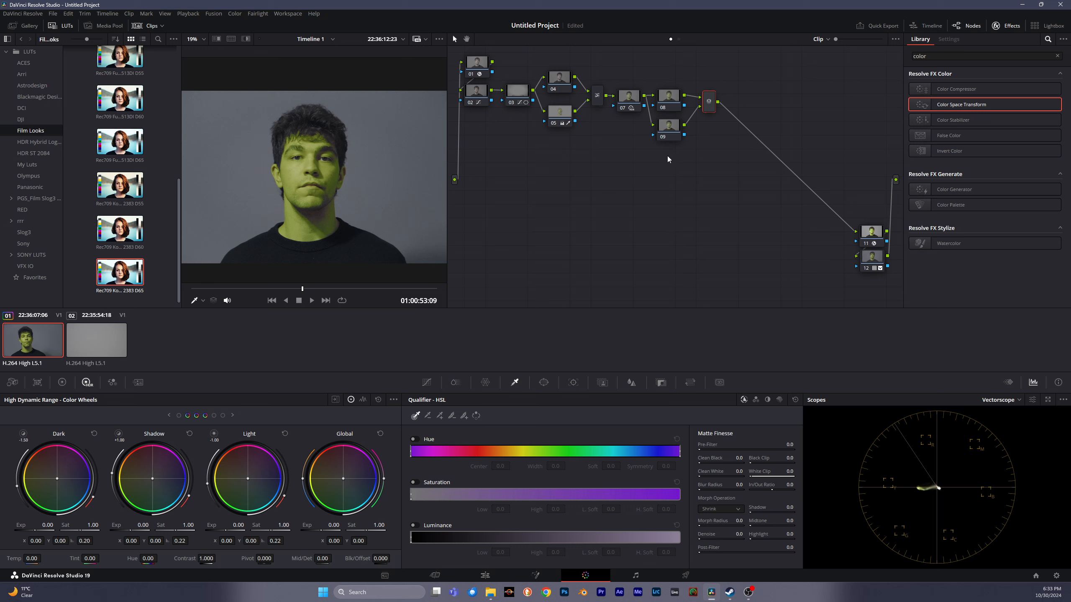
click(674, 129)
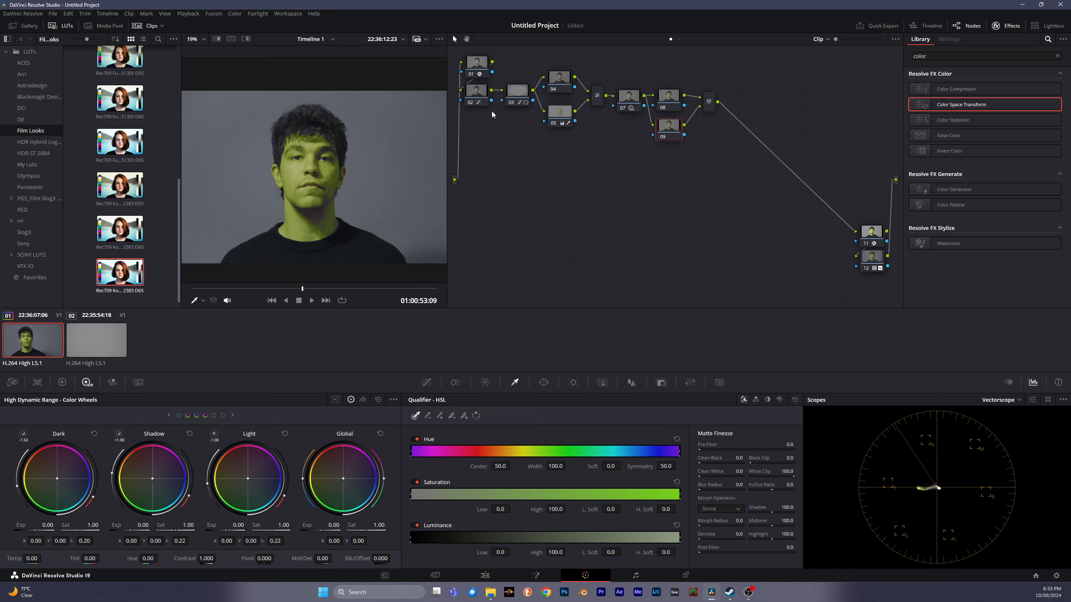
Raise node 05's saturation to 42.00 and reset its Offset wheel after trying a warm tint
click(558, 114)
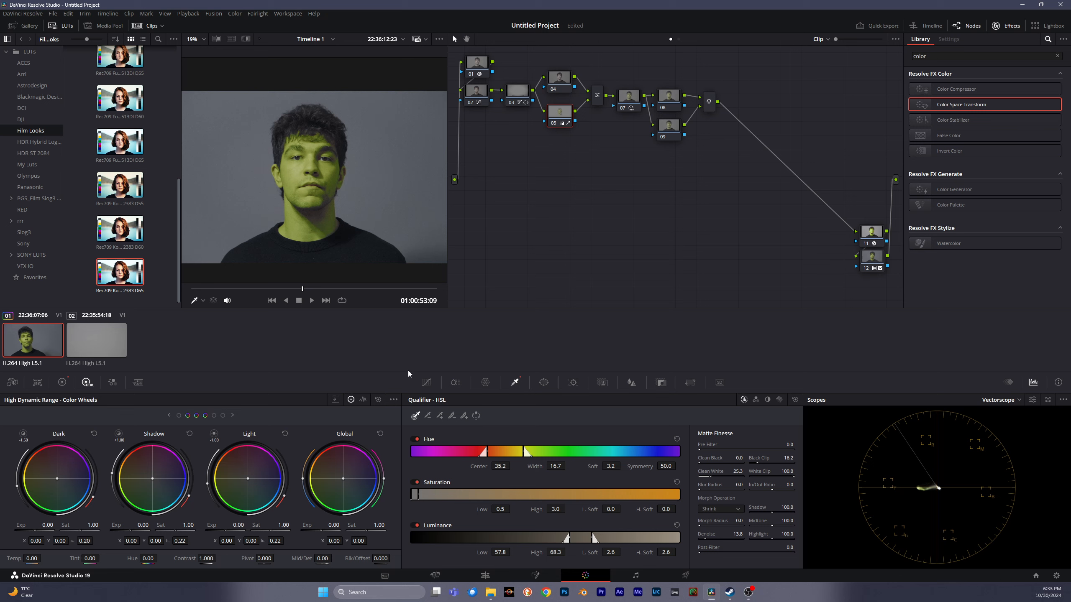
click(66, 384)
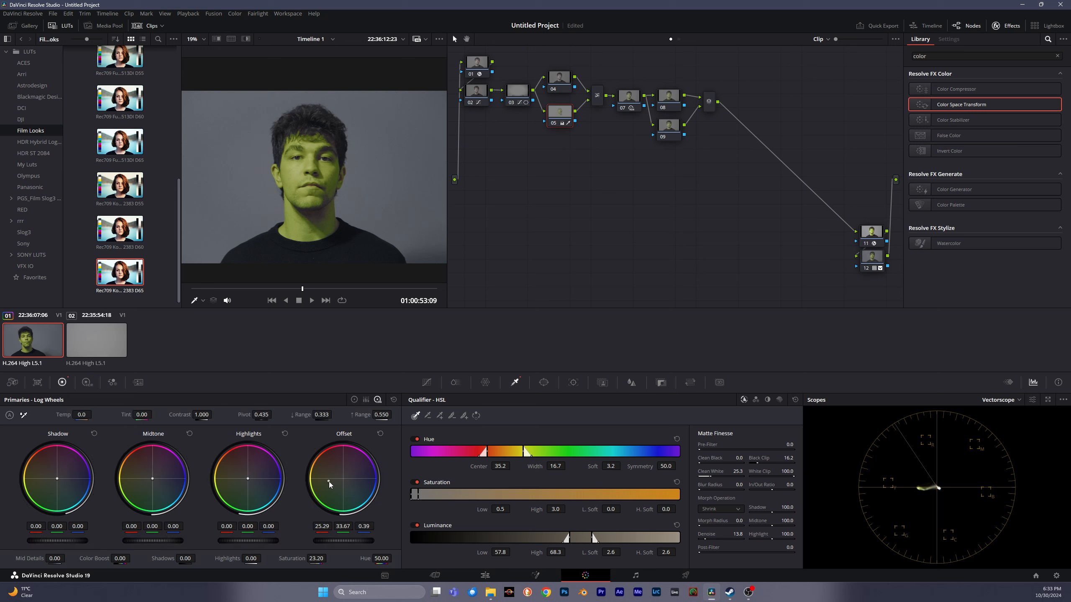
drag(329, 482, 341, 476)
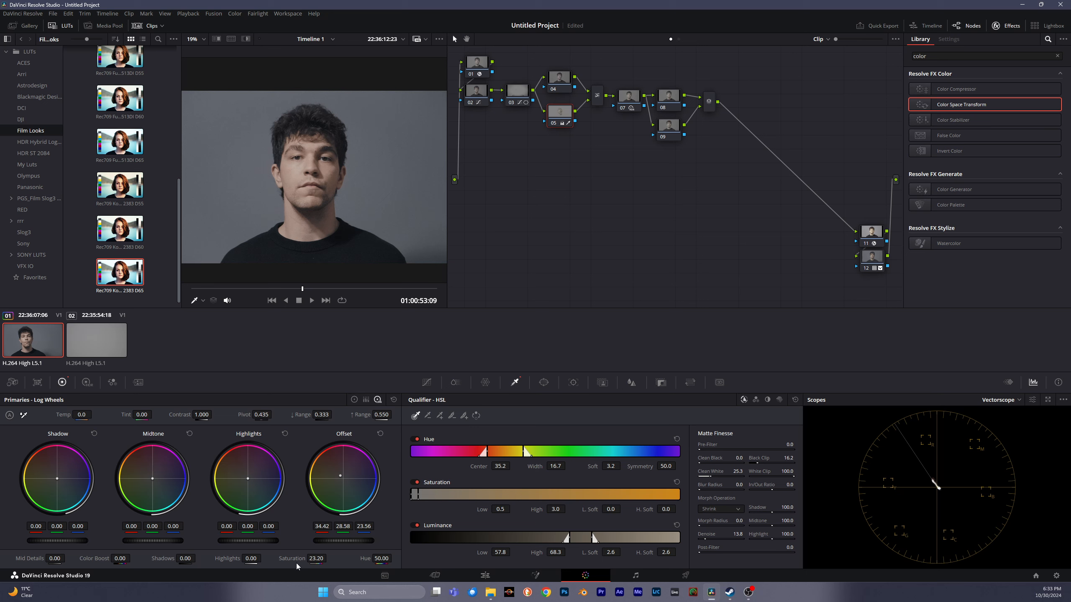
drag(316, 559, 356, 559)
drag(340, 477, 341, 477)
click(381, 434)
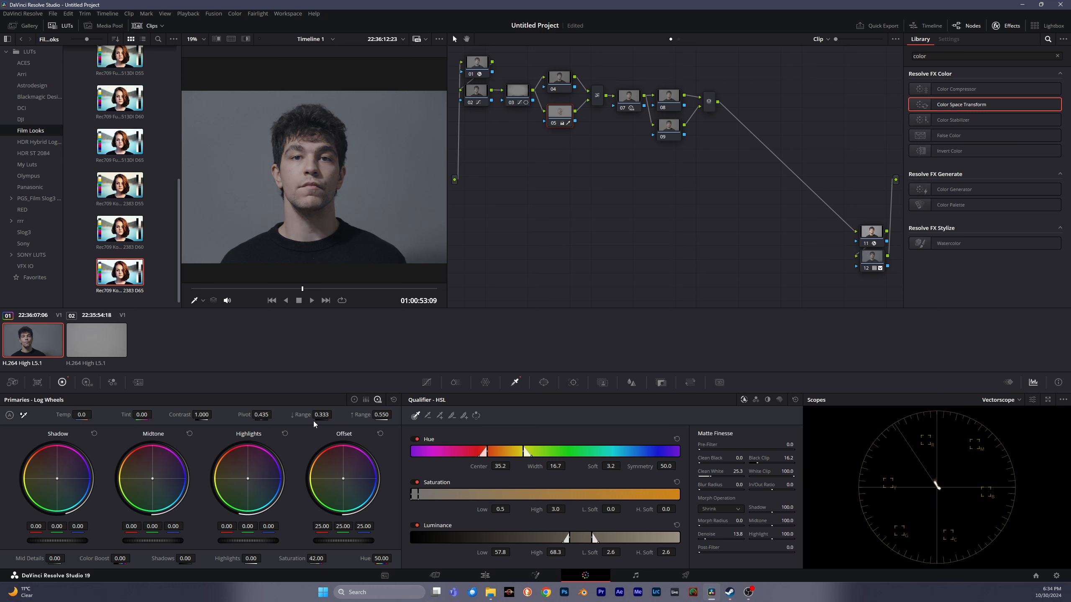
Give the skin a subtle warm Offset of about 28.80 red, 26.68 green and 25.70 blue, with saturation at 47.20
click(354, 400)
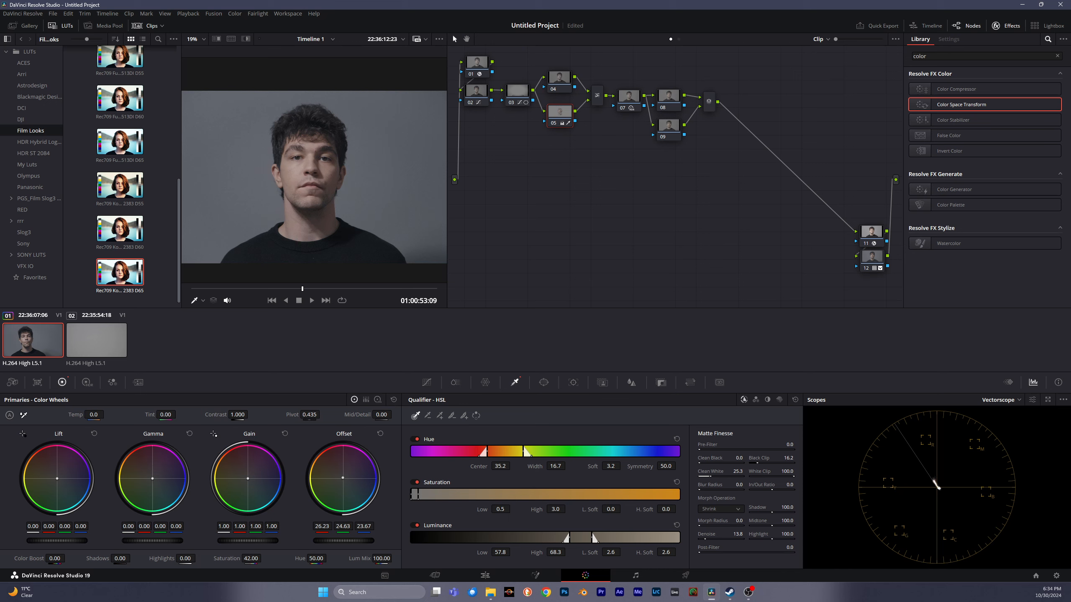
drag(342, 478, 343, 479)
drag(342, 541, 353, 541)
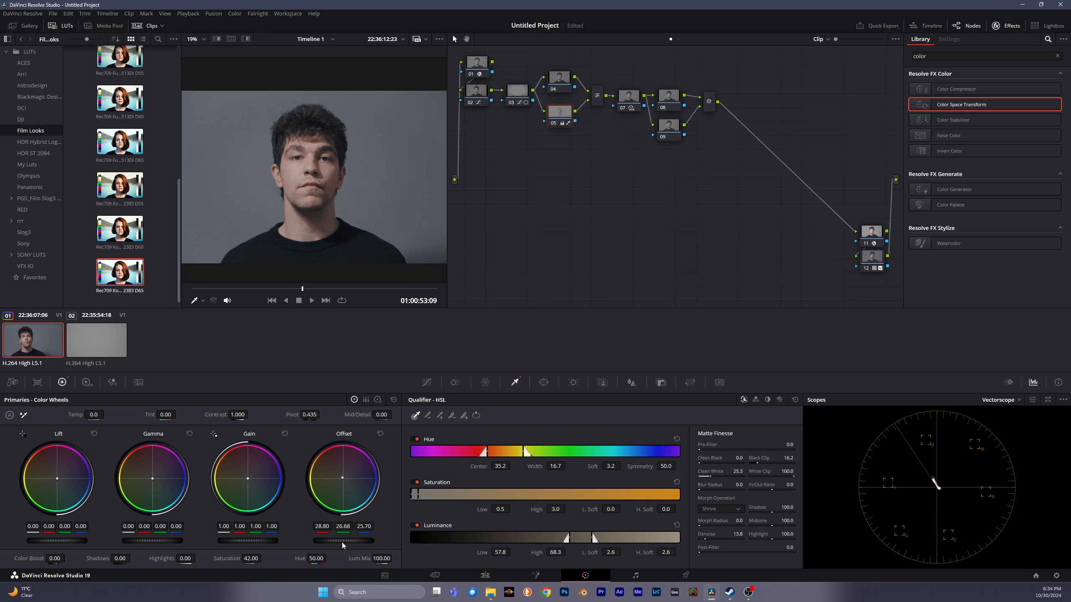
drag(253, 559, 256, 558)
Raise the skin node's Mid Details to 63.00 in the Log wheels, checking the face up close
click(378, 400)
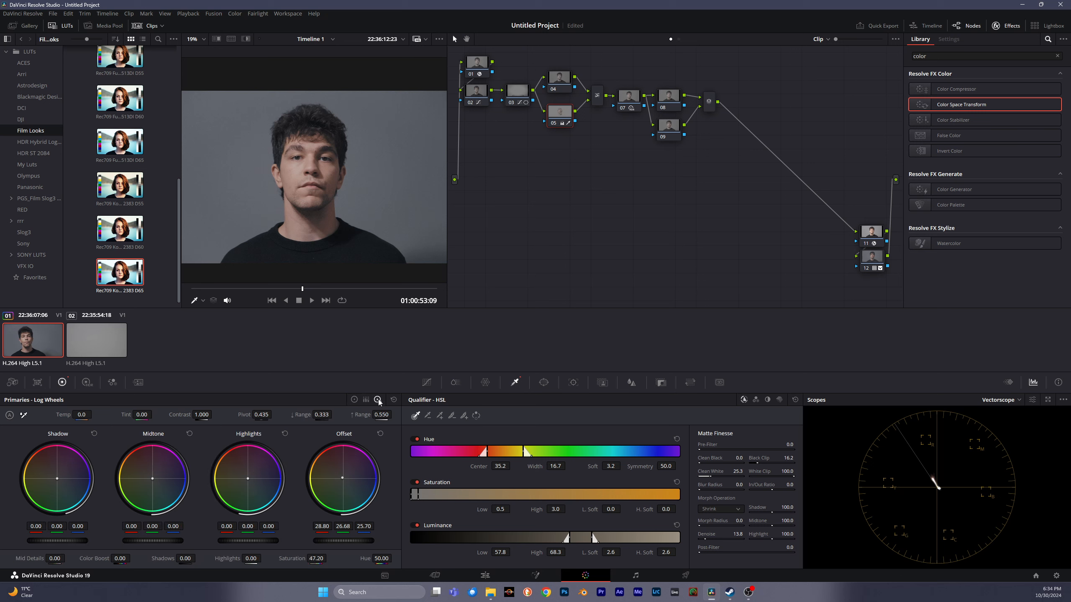
scroll(315, 170, up, 4)
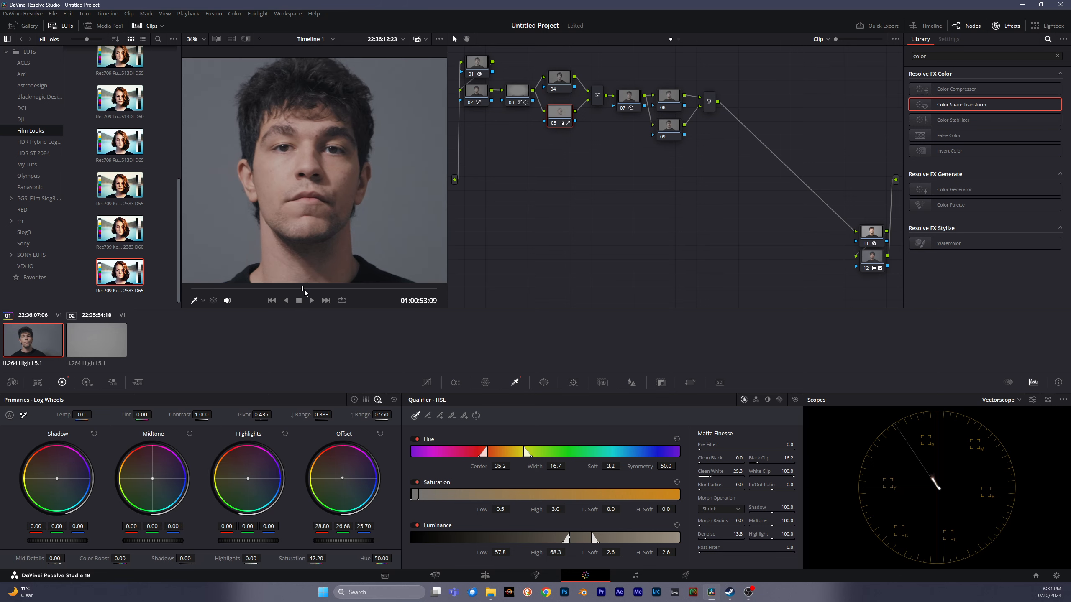
drag(303, 290, 322, 298)
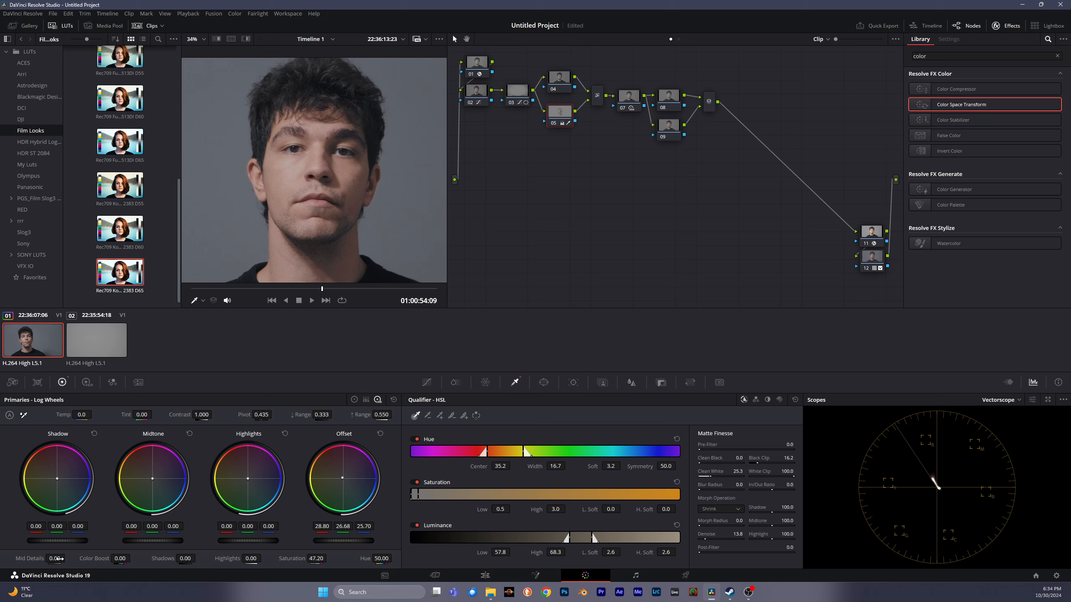
drag(59, 559, 67, 559)
drag(58, 558, 68, 558)
drag(55, 559, 63, 558)
scroll(220, 218, down, 3)
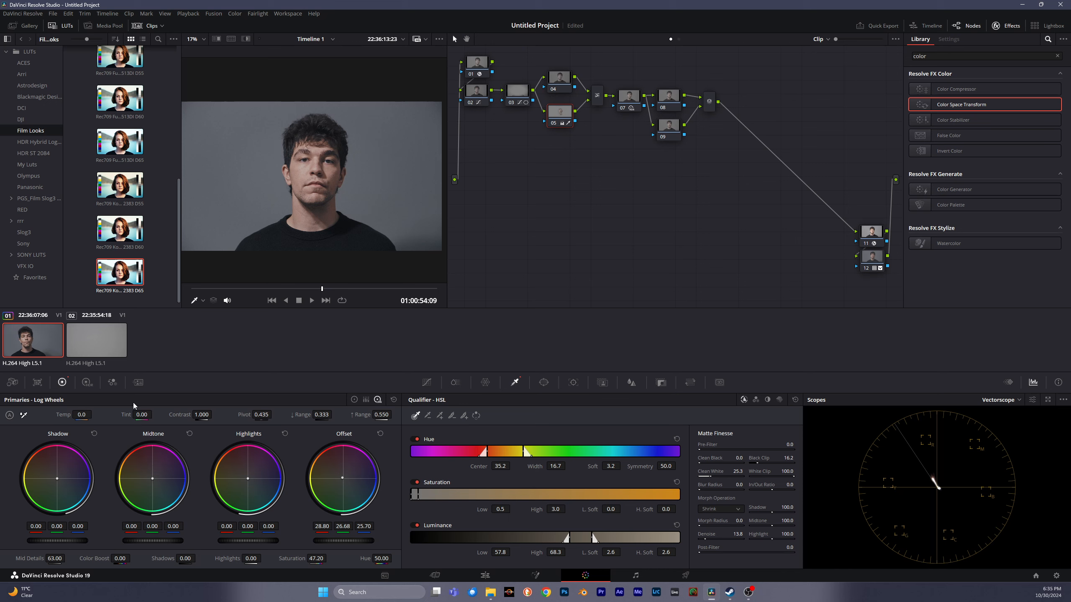
Soften the skin texture by setting node 05's Mid Details to -8.50
drag(51, 564, 35, 564)
scroll(307, 170, up, 3)
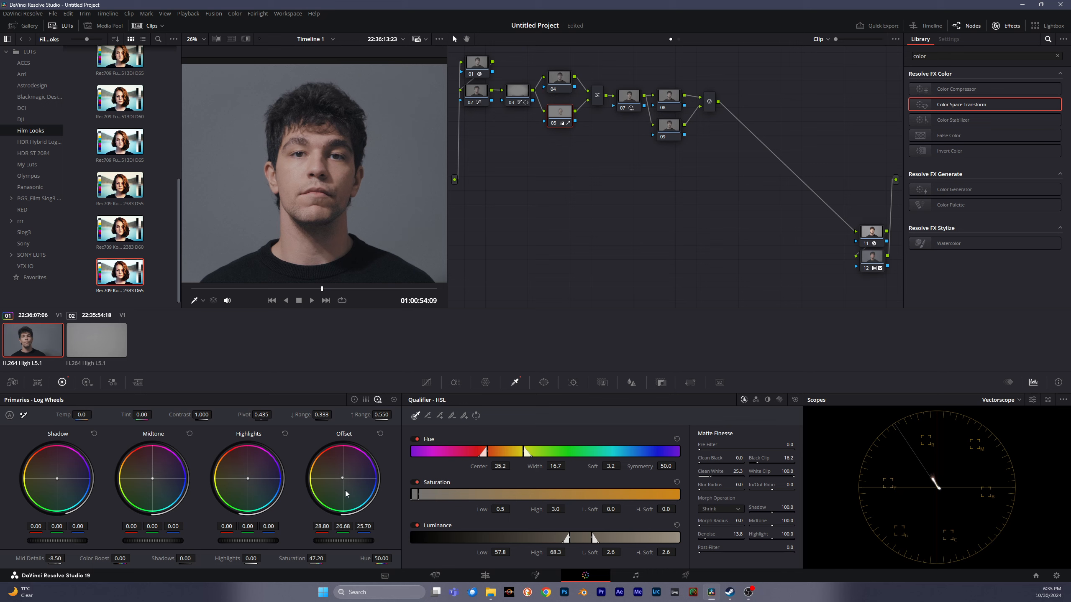
Push node 05's Offset to green at about 21.21 red, 29.64 green, 18.42 blue with saturation 34.70, and set node 07's contrast to about 1.078
drag(345, 490, 339, 495)
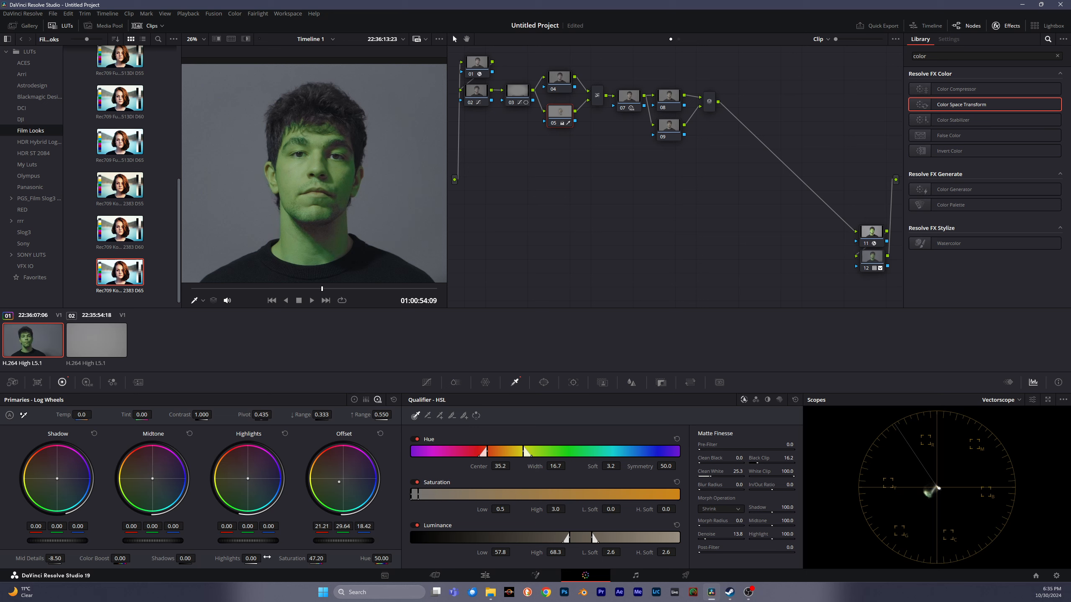
mouse_move(267, 557)
mouse_down()
mouse_move(191, 558)
mouse_move(215, 557)
mouse_up()
click(631, 107)
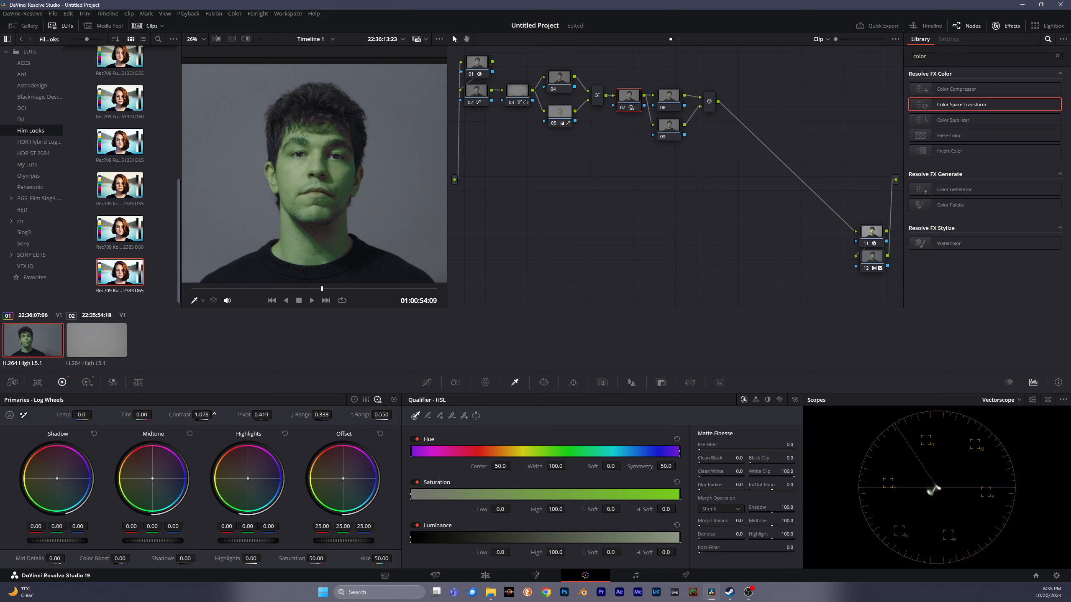
drag(202, 415, 201, 413)
Strengthen node 05's green skin tint to saturation 48.40 with Offset at about 23.76 red, 32.19 green and 20.97 blue
click(559, 119)
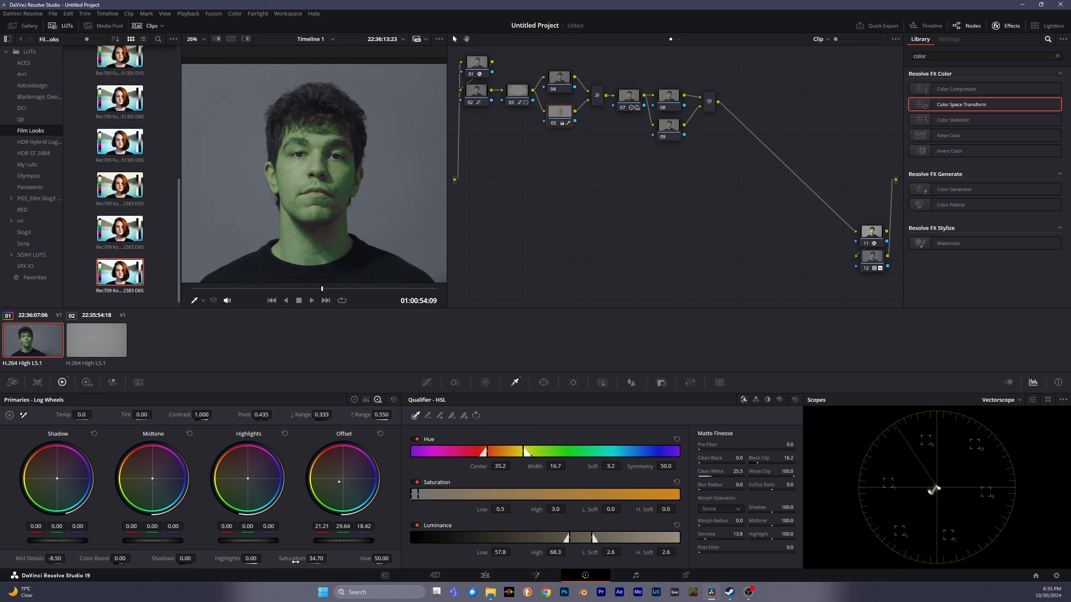
drag(316, 558, 338, 540)
Add two more parallel nodes beneath node 09, feeding the same mixer as nodes 08 and 09
click(710, 102)
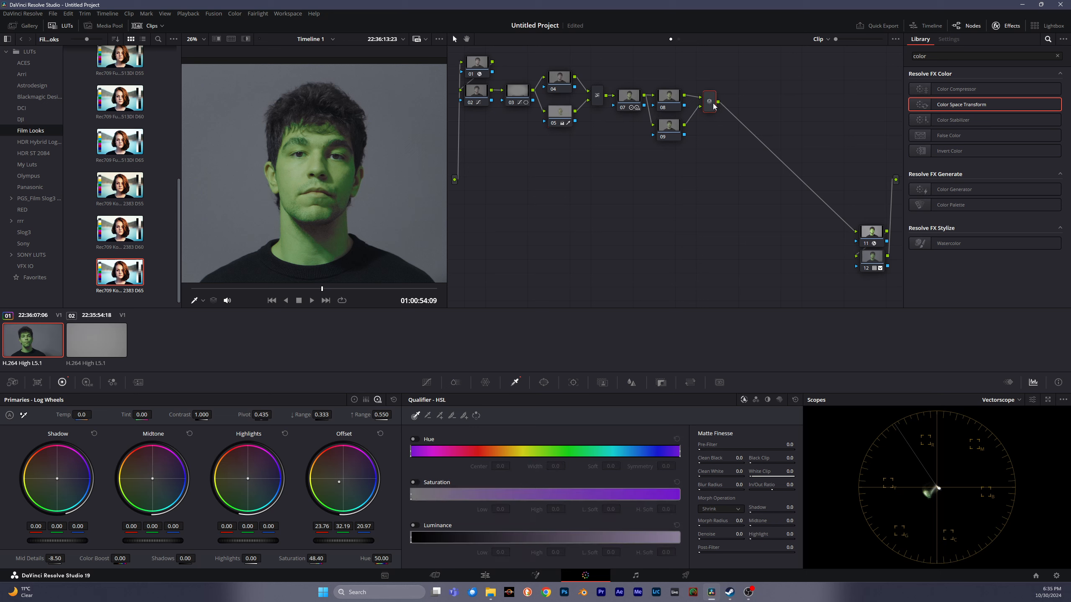
click(664, 103)
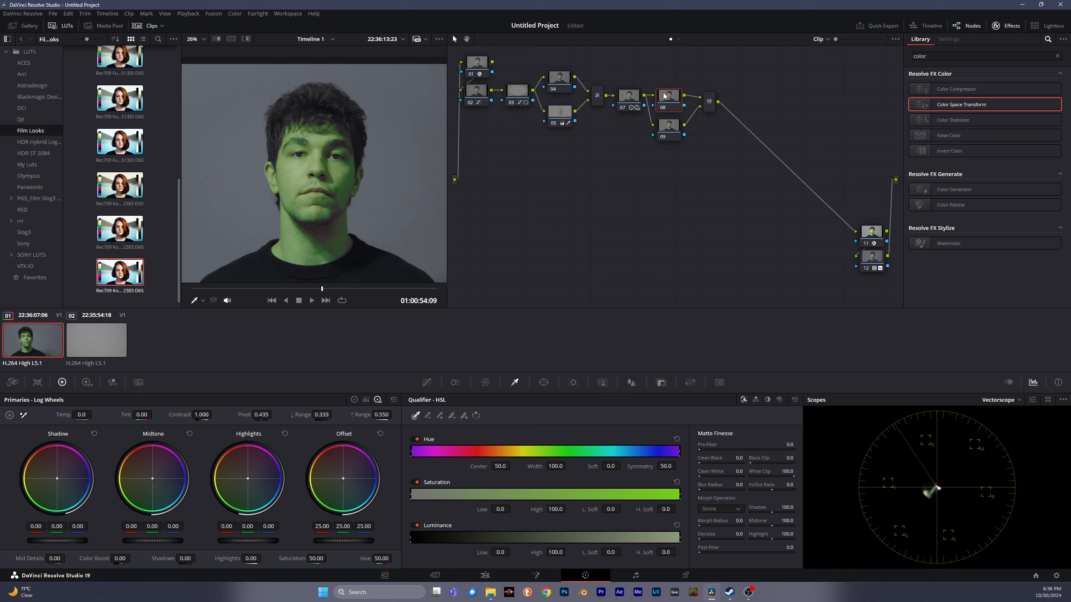
click(670, 130)
key(alt+p)
key(alt+p)
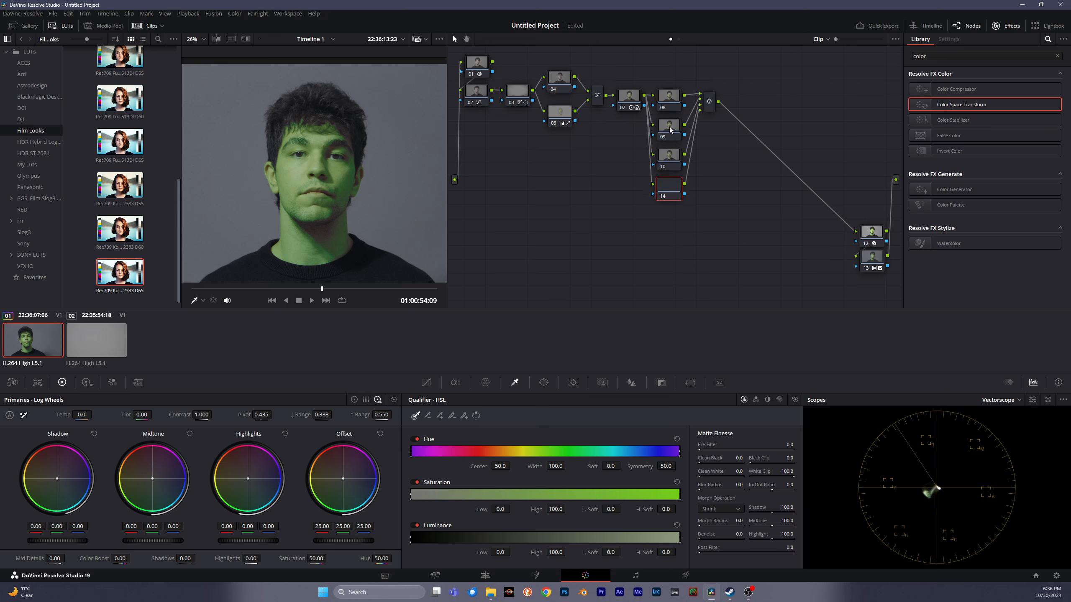
click(632, 99)
click(665, 99)
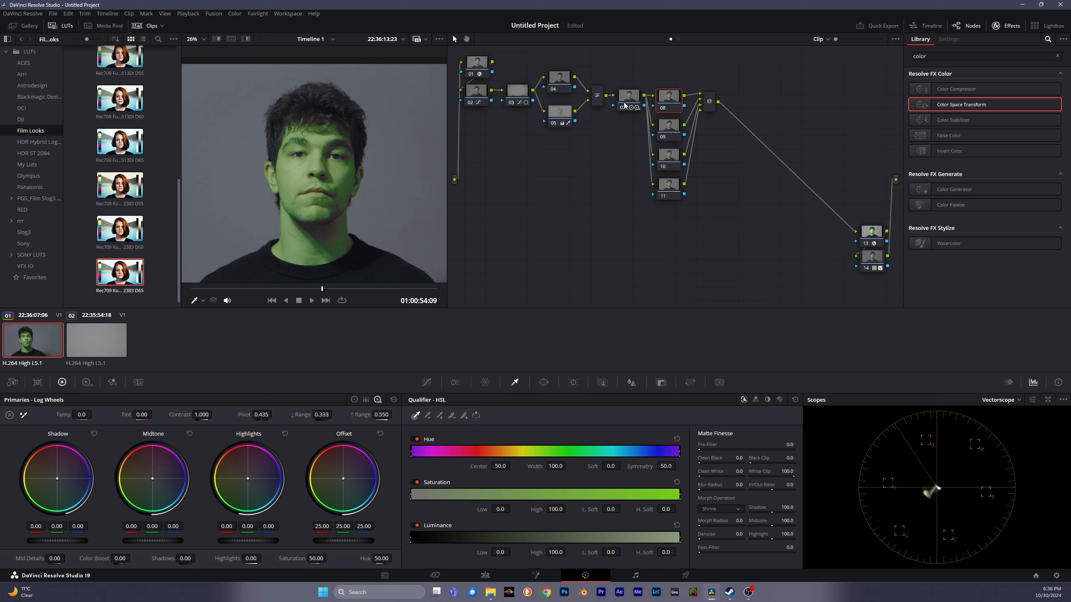
click(665, 131)
click(668, 155)
click(628, 102)
click(670, 106)
scroll(309, 205, up, 8)
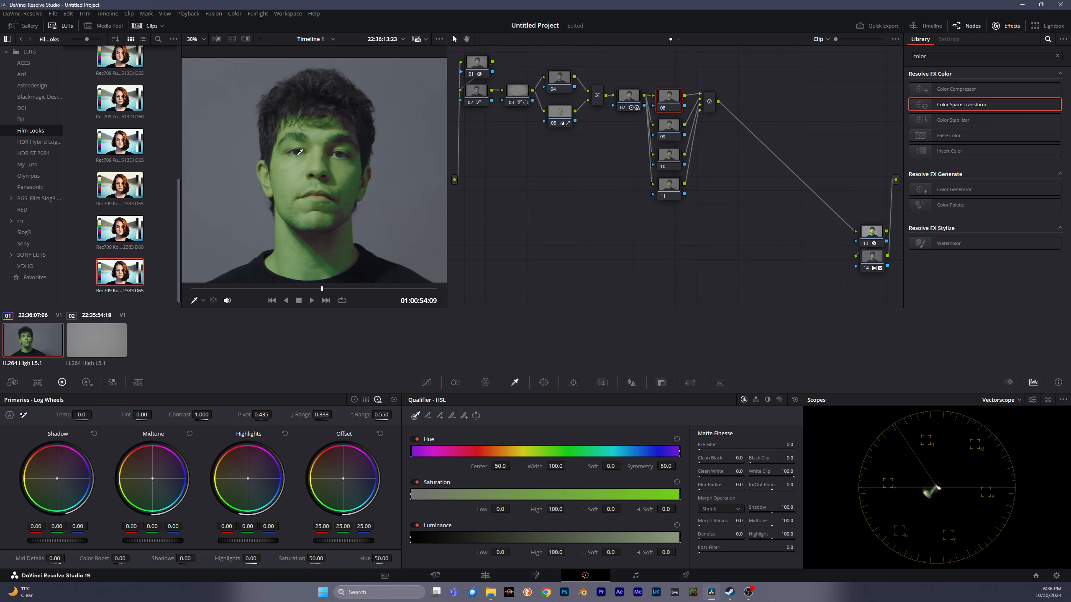
scroll(265, 119, up, 3)
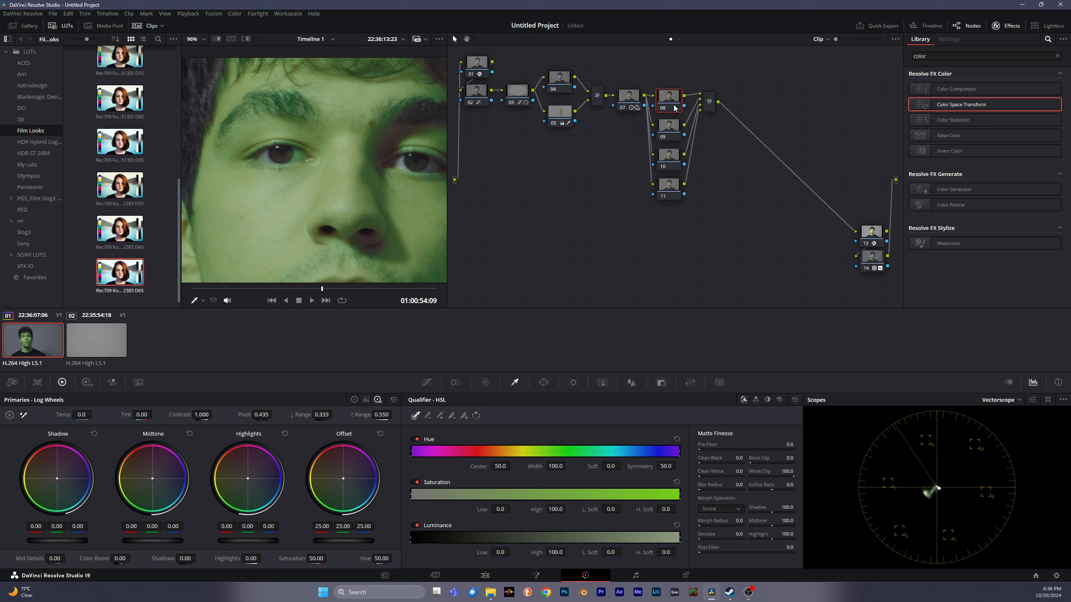
click(544, 382)
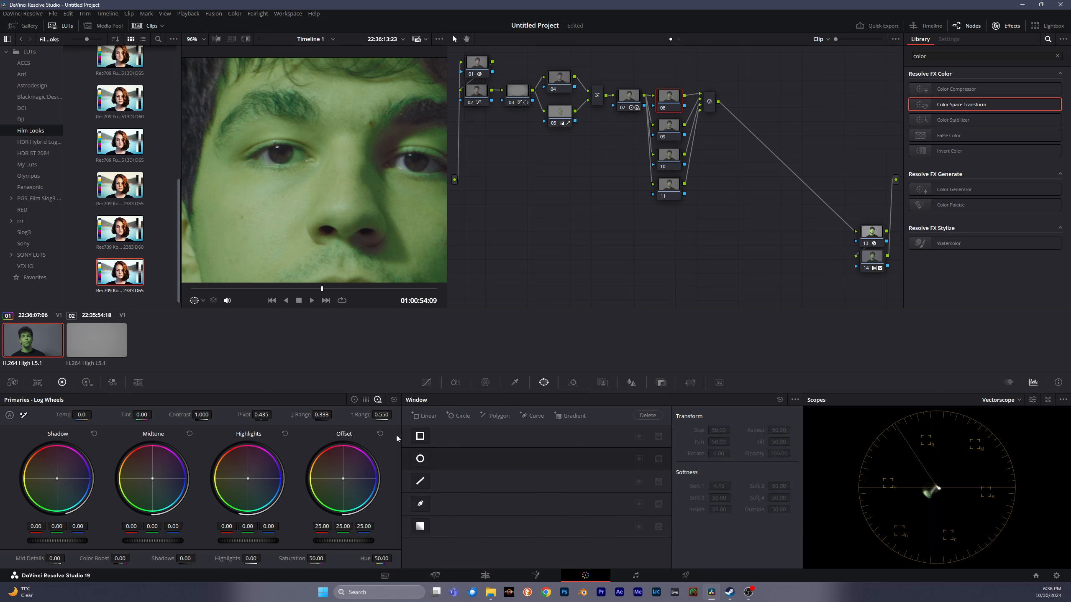
On the Edit page, split the portrait clip twice to isolate a segment about two seconds long ending at 01:00:55:09
click(485, 575)
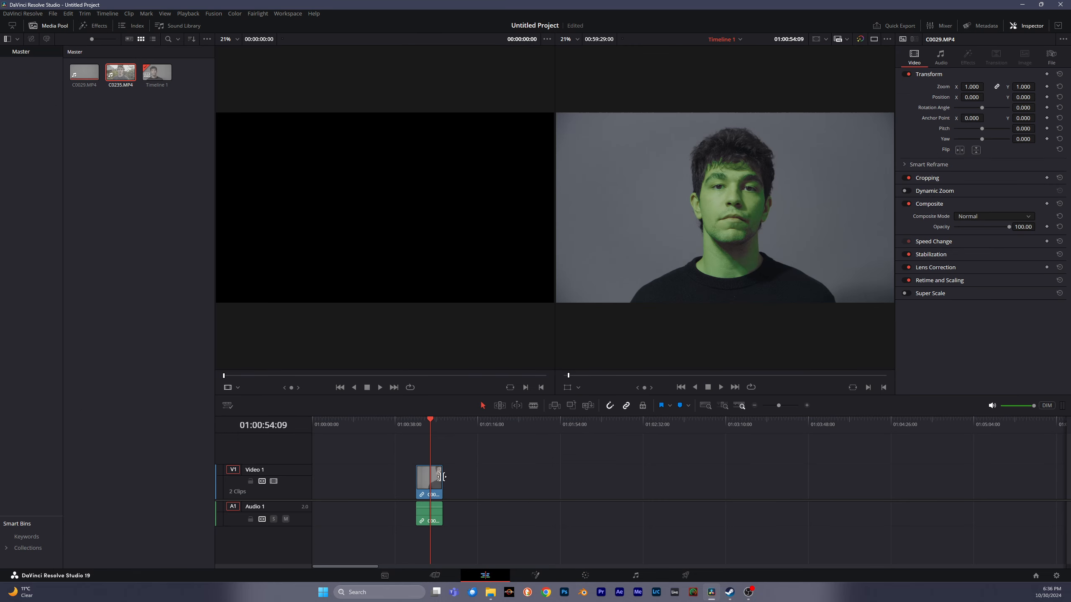
key(ctrl+equal)
key(ctrl+equal)
key(ctrl+equal)
drag(640, 423, 709, 430)
key(ctrl+b)
click(683, 424)
key(ctrl+b)
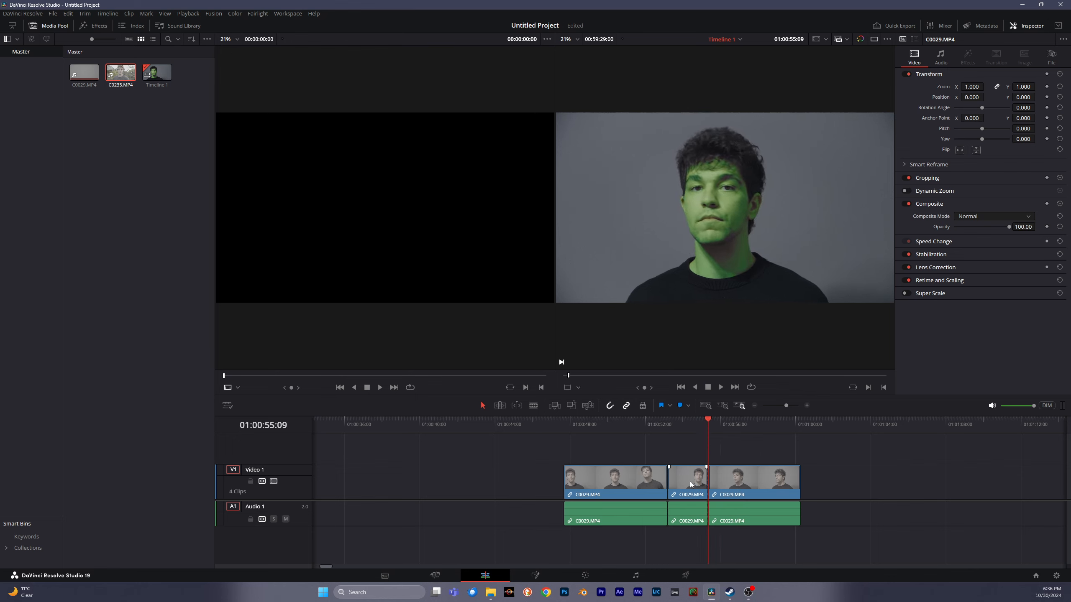
Move the isolated segment past the other clips to about 01:01:02 and bring it up on the Color page
drag(690, 485, 873, 473)
click(868, 427)
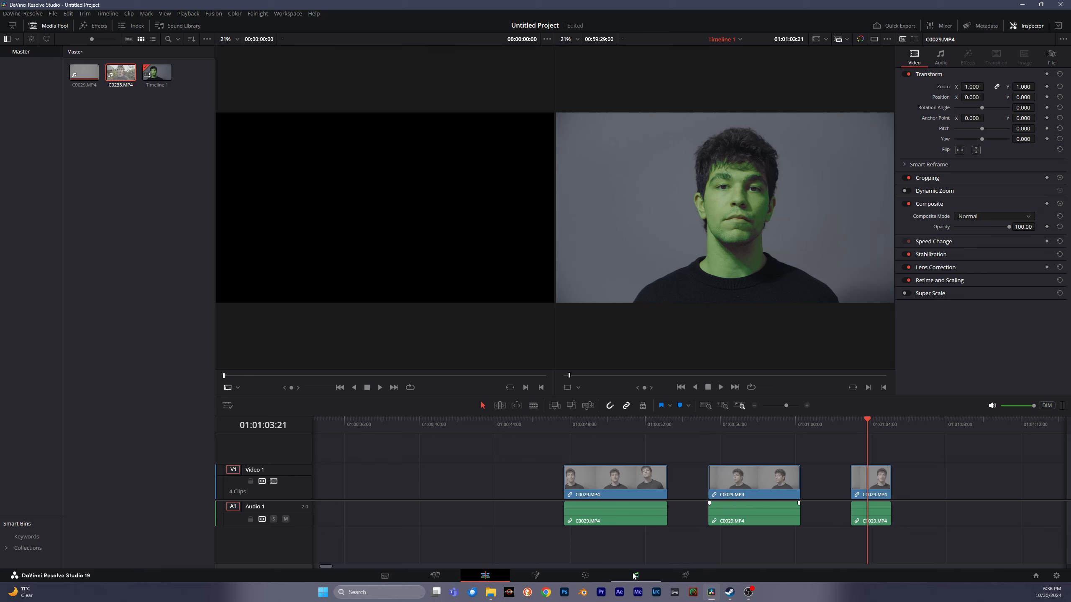
click(585, 575)
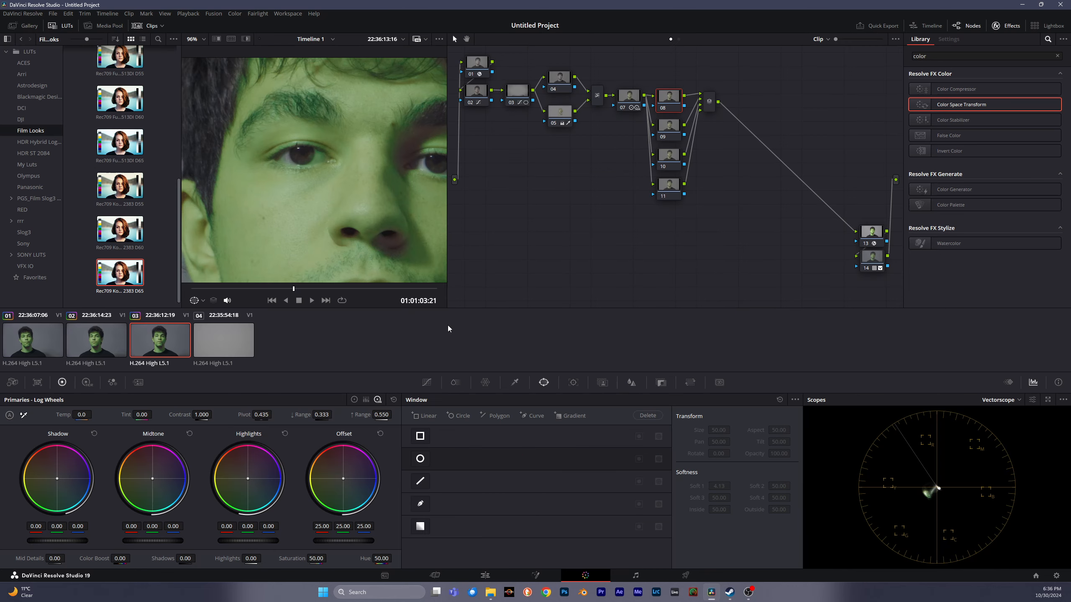
Try raising Clean White to 100.0 in node 05's qualifier while viewing the highlighted skin matte
click(557, 113)
key(shift+h)
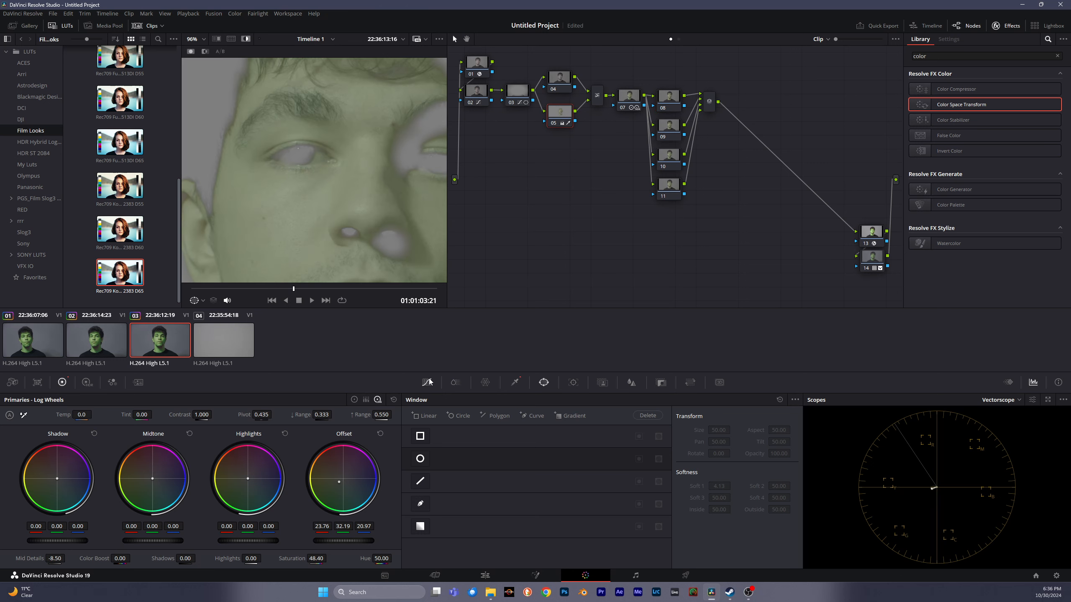
click(516, 383)
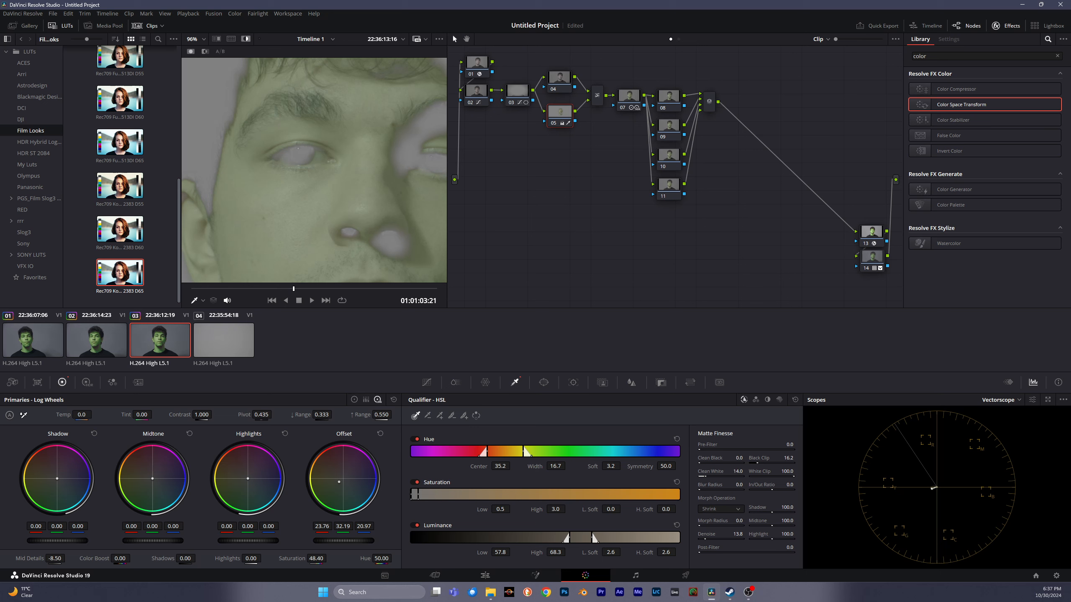
drag(705, 476, 743, 476)
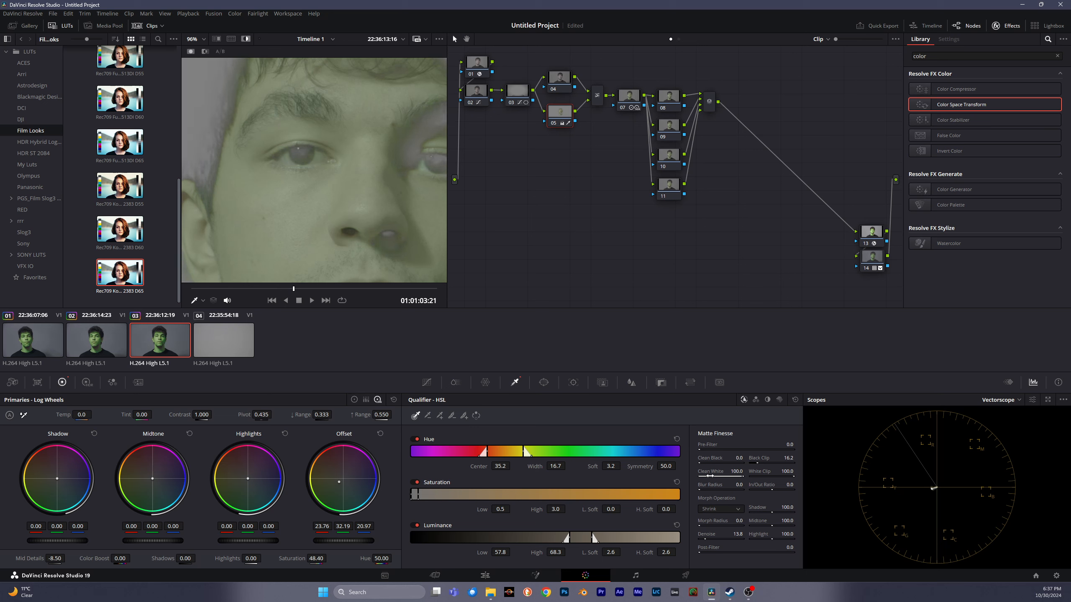
key(shift+h)
scroll(259, 106, down, 8)
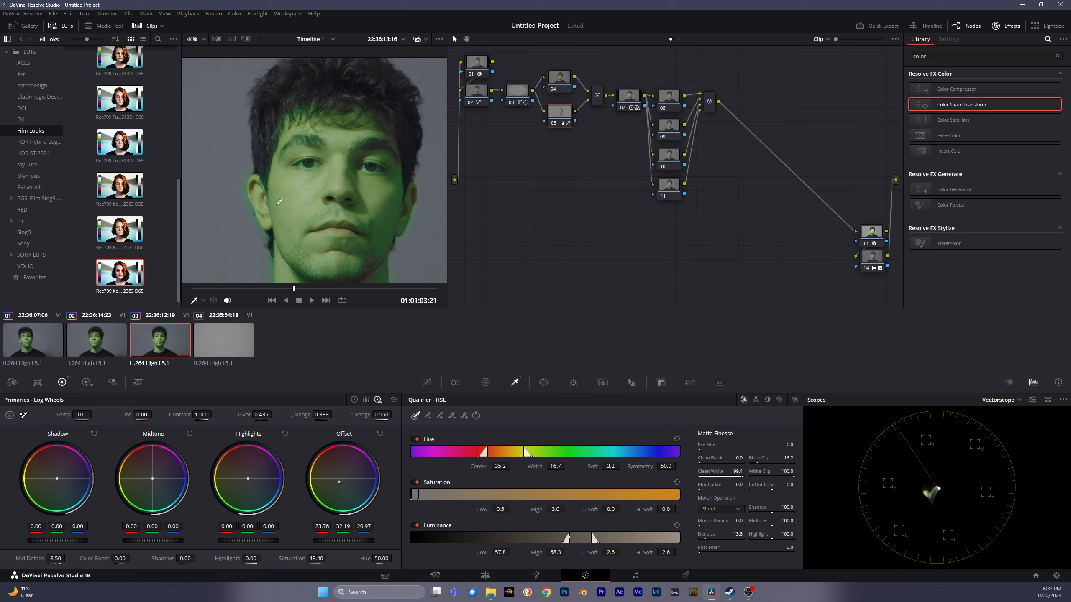
scroll(336, 165, down, 3)
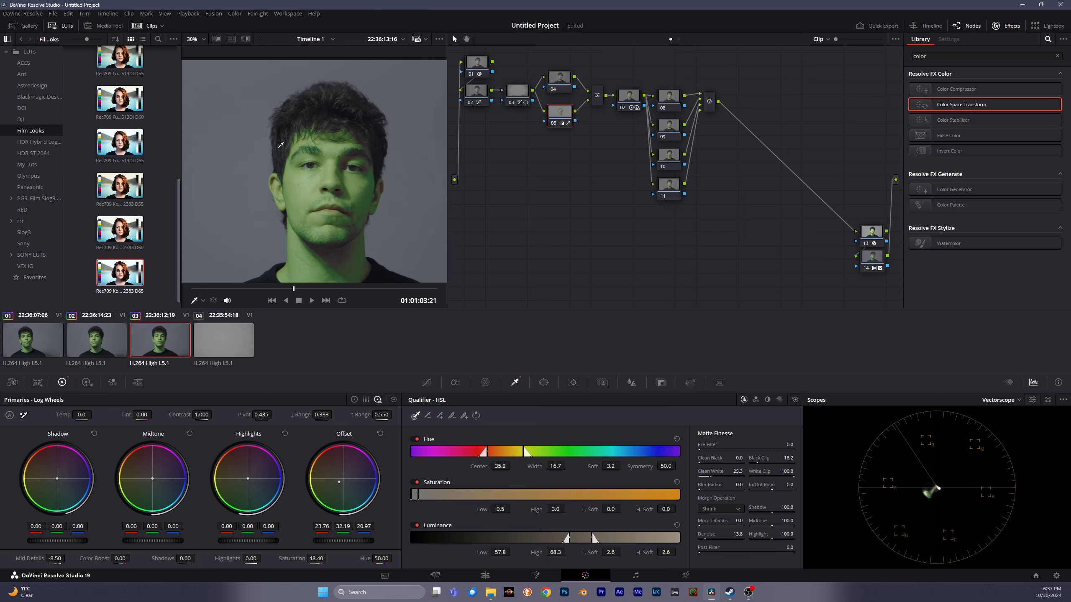
Add a circle window to node 08, flatten it into an ellipse and place it over the eye on the viewer's left
scroll(335, 165, up, 5)
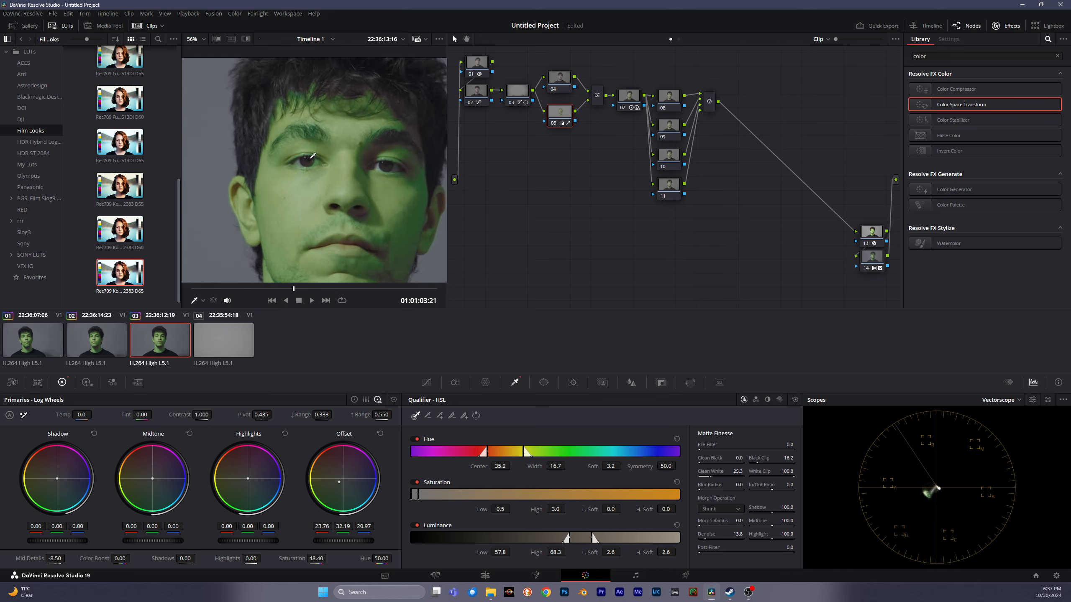
click(666, 103)
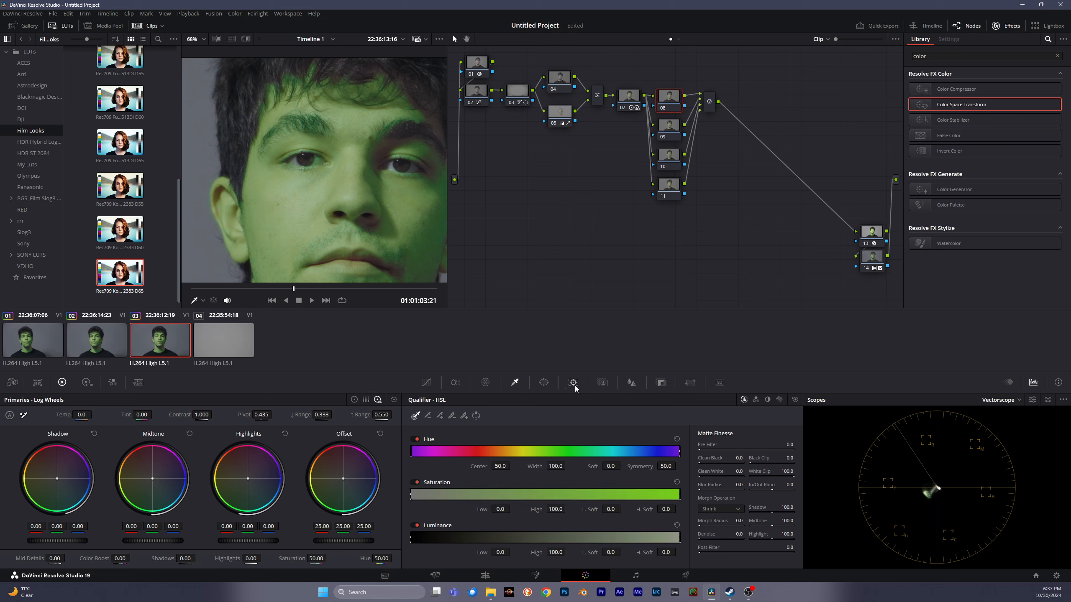
click(542, 384)
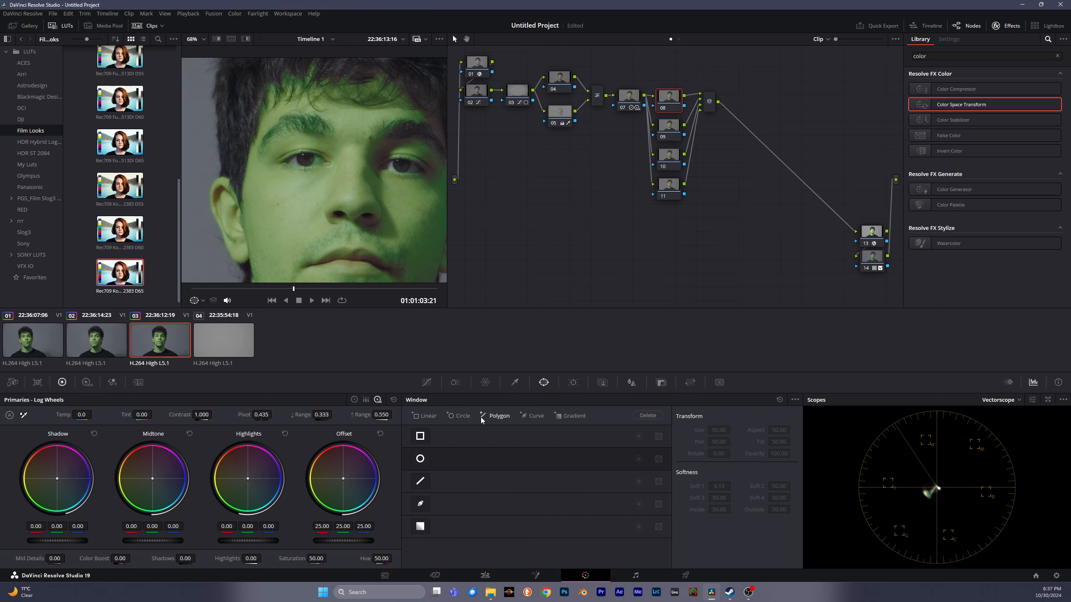
click(420, 459)
scroll(312, 155, down, 3)
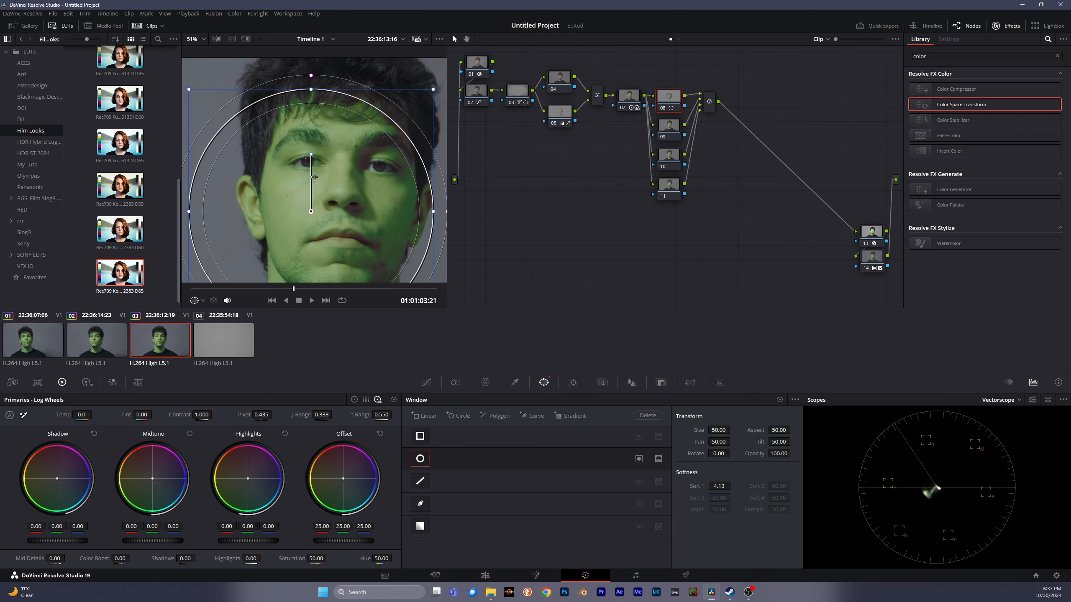
drag(312, 105, 312, 180)
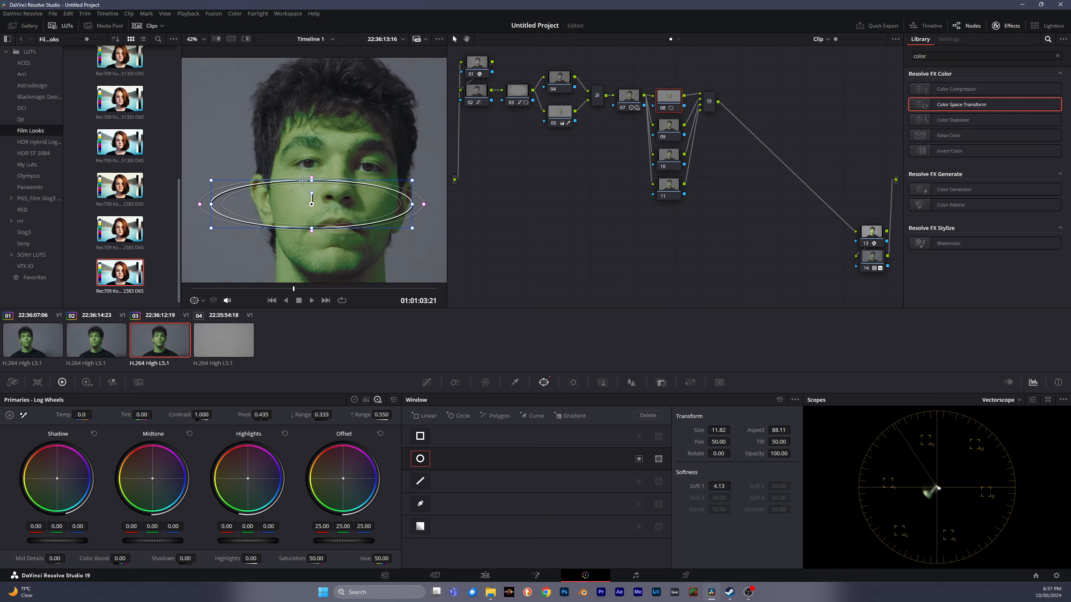
drag(412, 205, 312, 215)
drag(310, 198, 303, 145)
Narrow the window around the eye to aspect 65.19 and set Soft 1 to 16.40
scroll(307, 156, up, 4)
scroll(307, 154, up, 2)
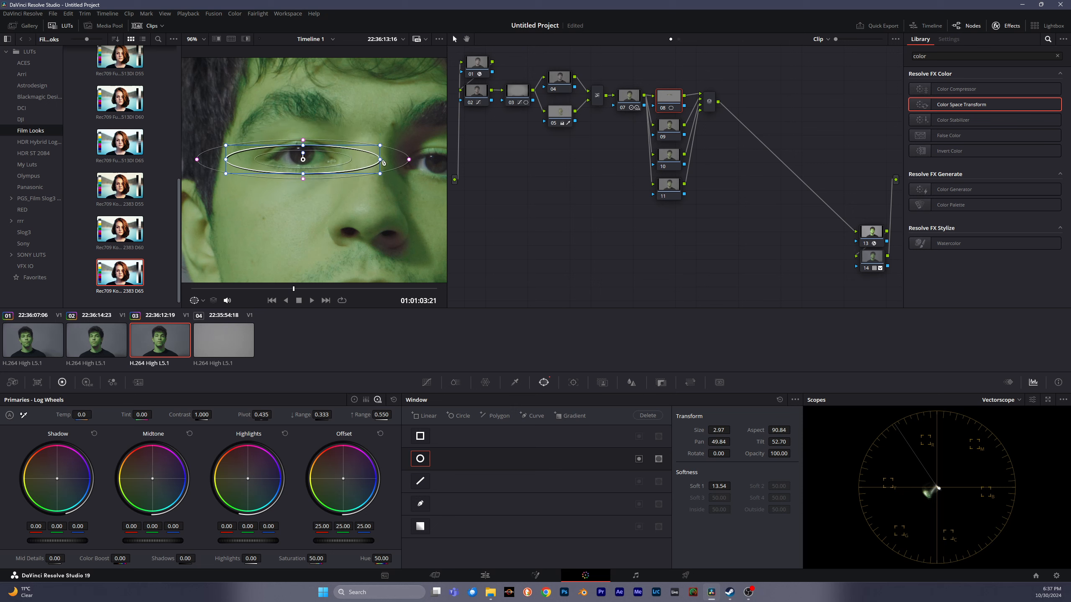
drag(380, 159, 322, 156)
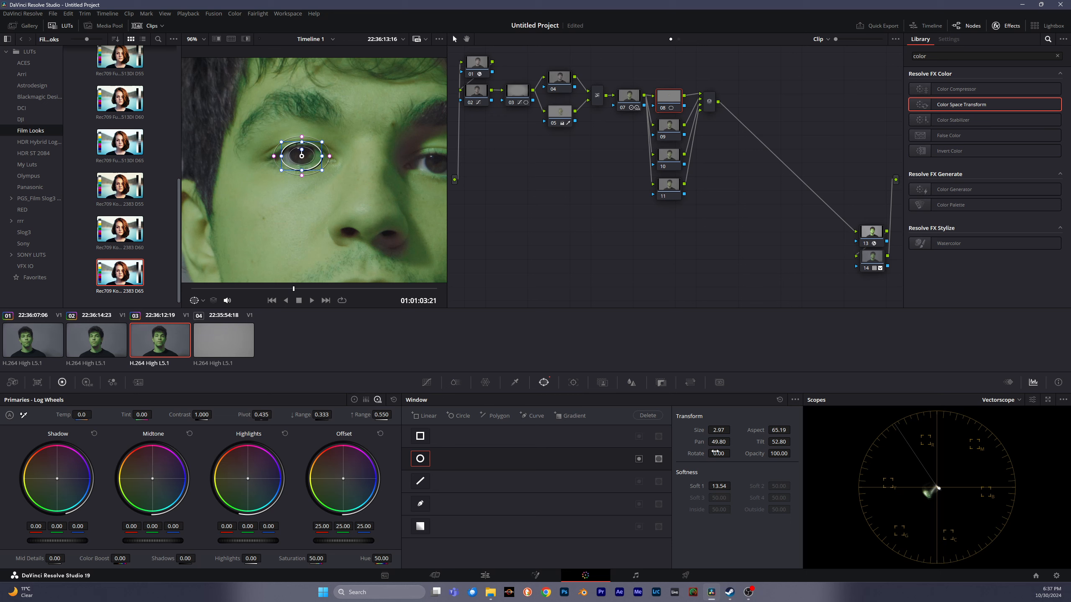
drag(726, 486, 733, 485)
Set node 08's Temp to 130.0 and widen the eye window to aspect 81.19
mouse_move(88, 415)
mouse_down()
mouse_move(67, 415)
mouse_move(94, 414)
mouse_up()
key(ctrl+z)
drag(321, 156, 343, 157)
scroll(312, 230, down, 5)
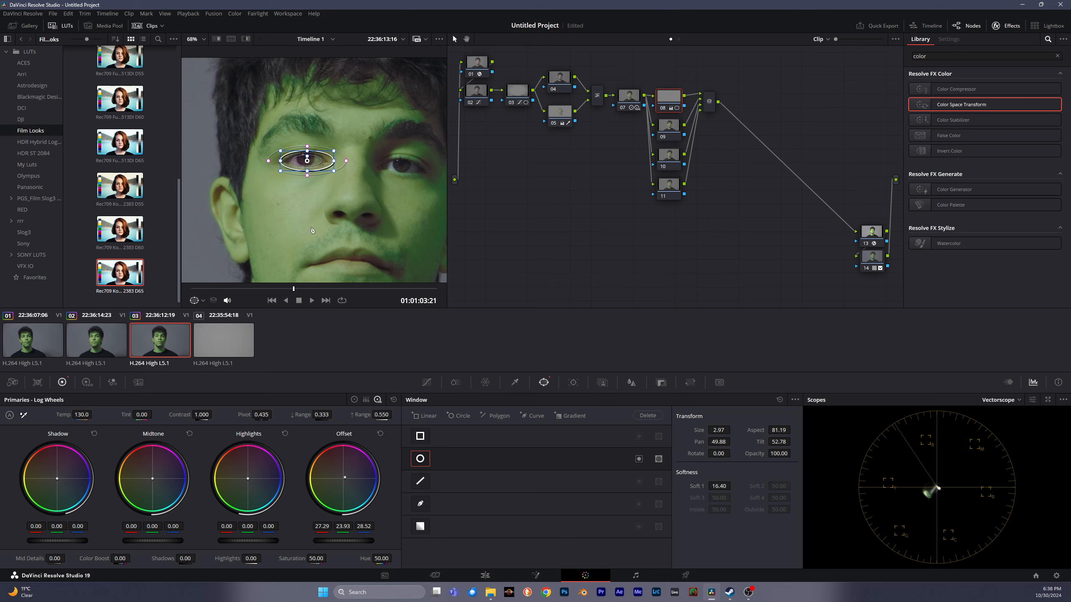
scroll(312, 231, up, 1)
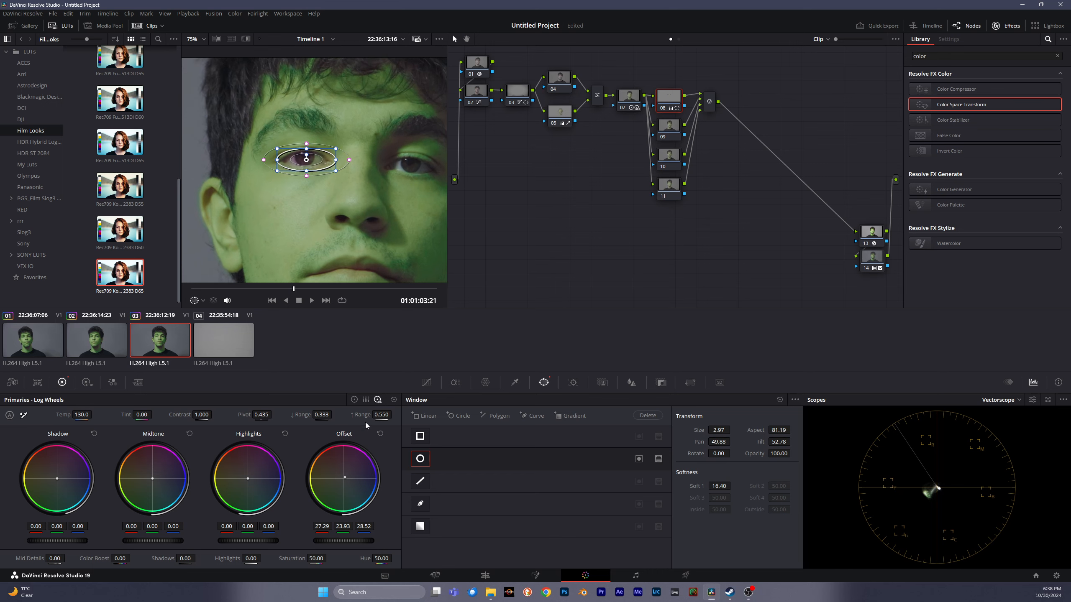
Try a magenta Offset of about 33.68 red, 20.67 green, 33.93 blue on the eye in the Color Wheels, with Soft 1 at 4.40
click(354, 399)
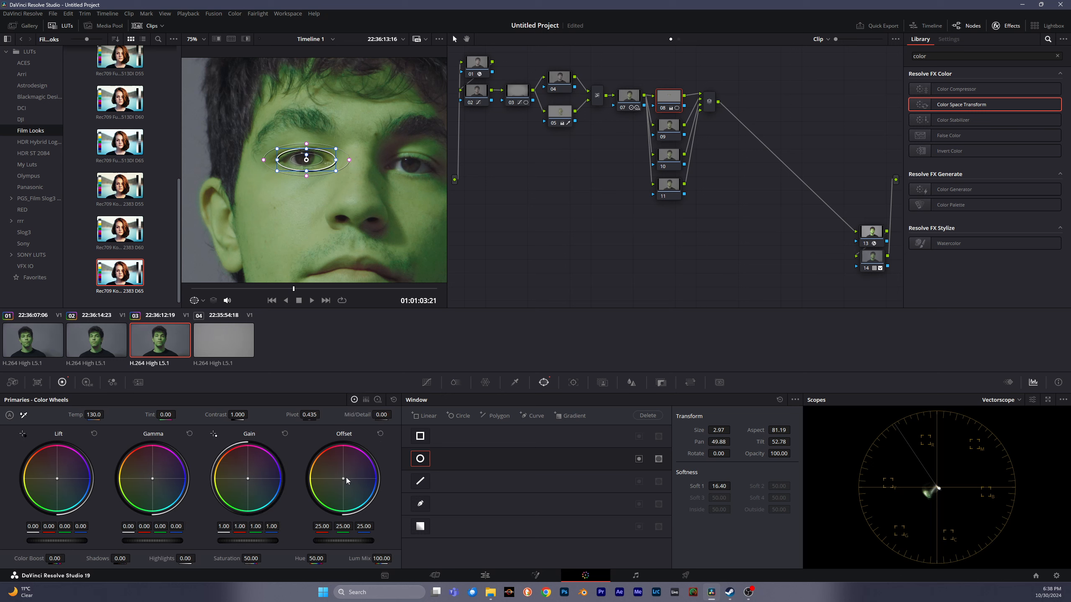
drag(346, 481, 348, 479)
drag(720, 486, 734, 486)
drag(346, 477, 348, 476)
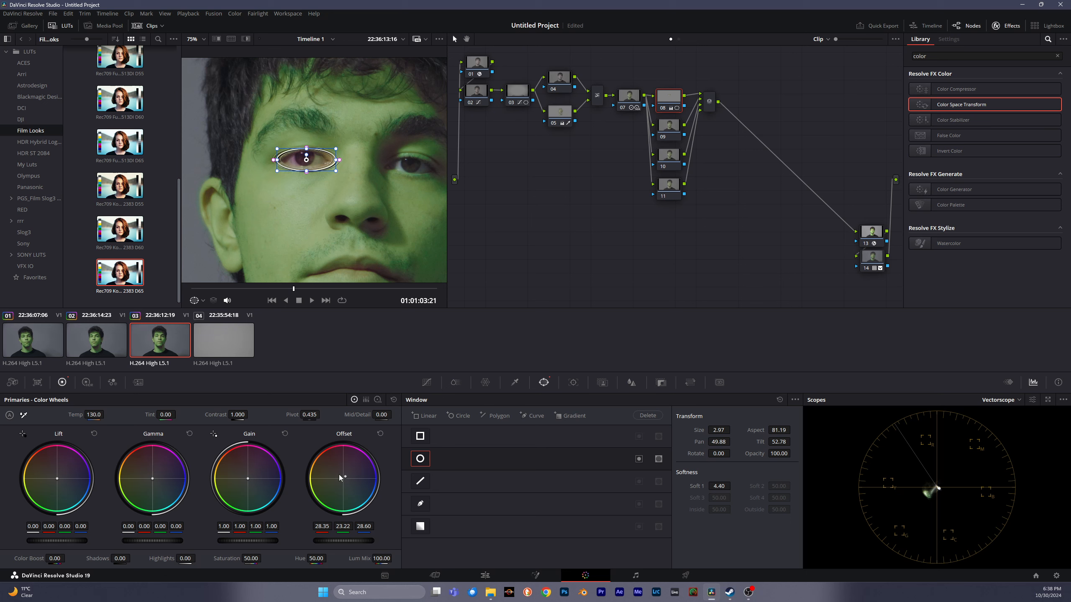
drag(344, 477, 348, 473)
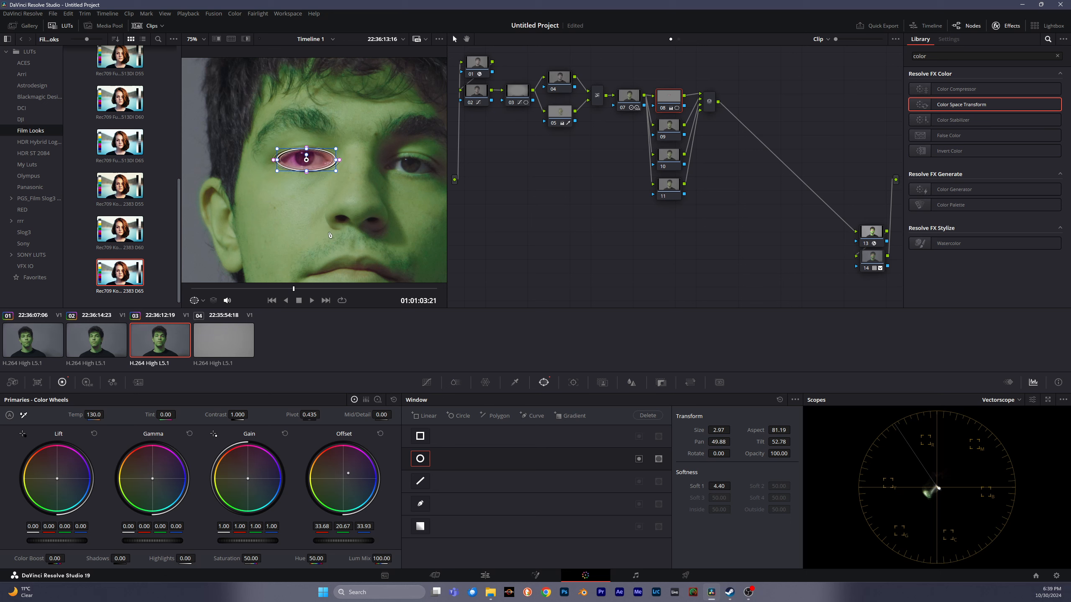
Desaturate the eye to 0.00 with window Soft 1 at 11.40, recentring the window at Pan 49.78 and Tilt 52.76
drag(718, 486, 733, 486)
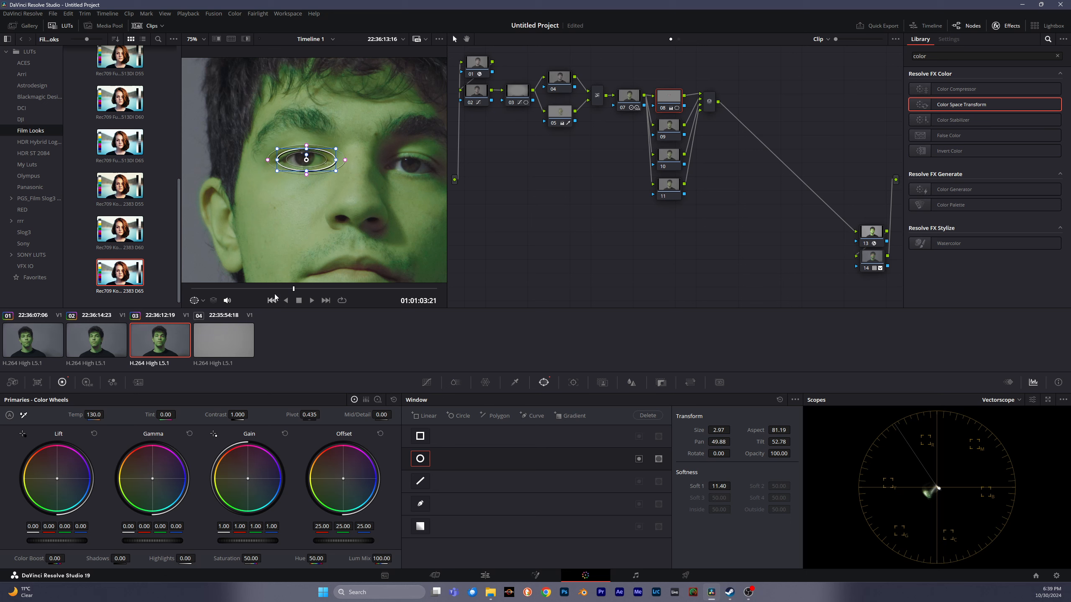
drag(249, 559, 223, 558)
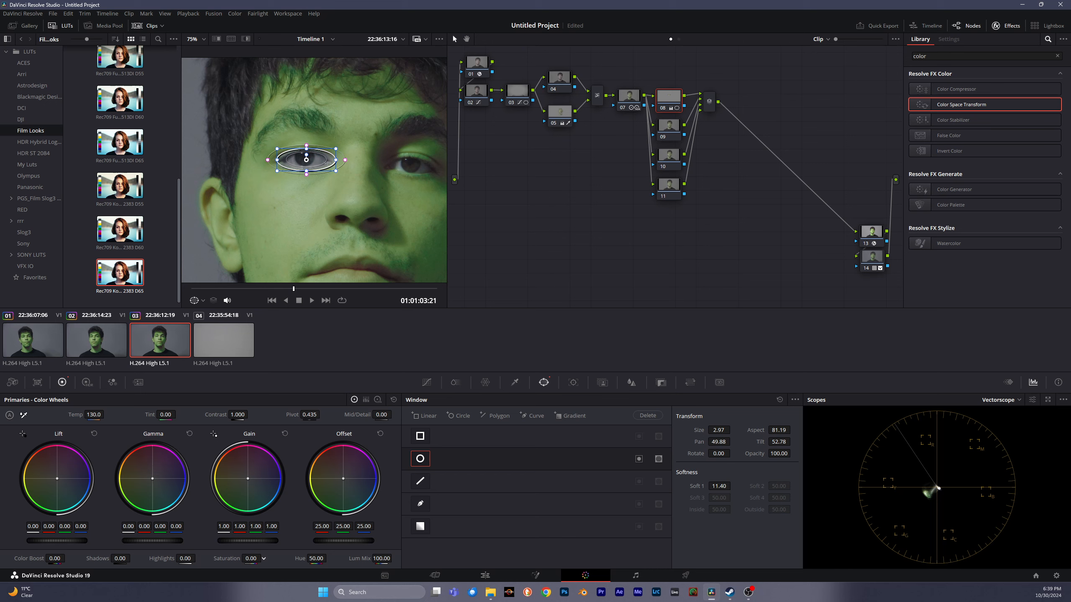
drag(307, 161, 305, 160)
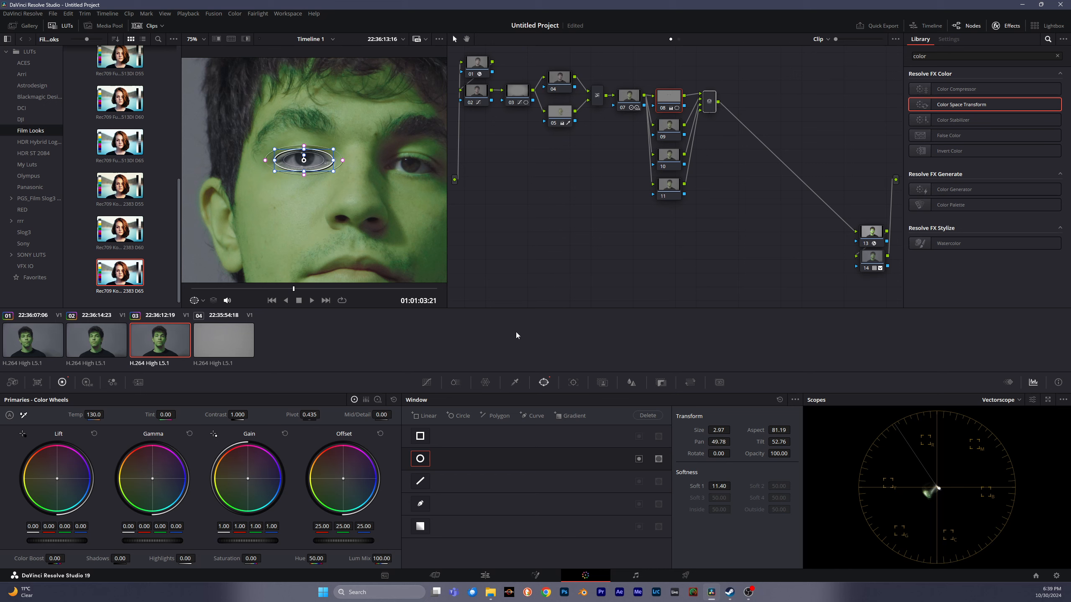
Pull node 05's Offset back to about 31.01 red, 28.93 green, 26.92 blue to return the skin from green to a natural tone
click(667, 127)
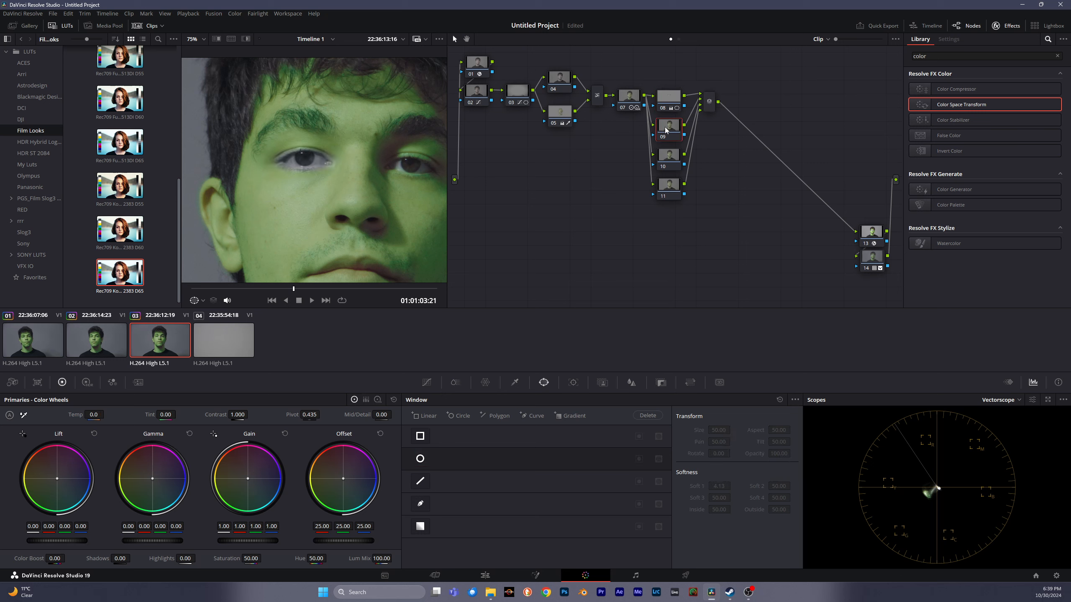
scroll(392, 207, down, 10)
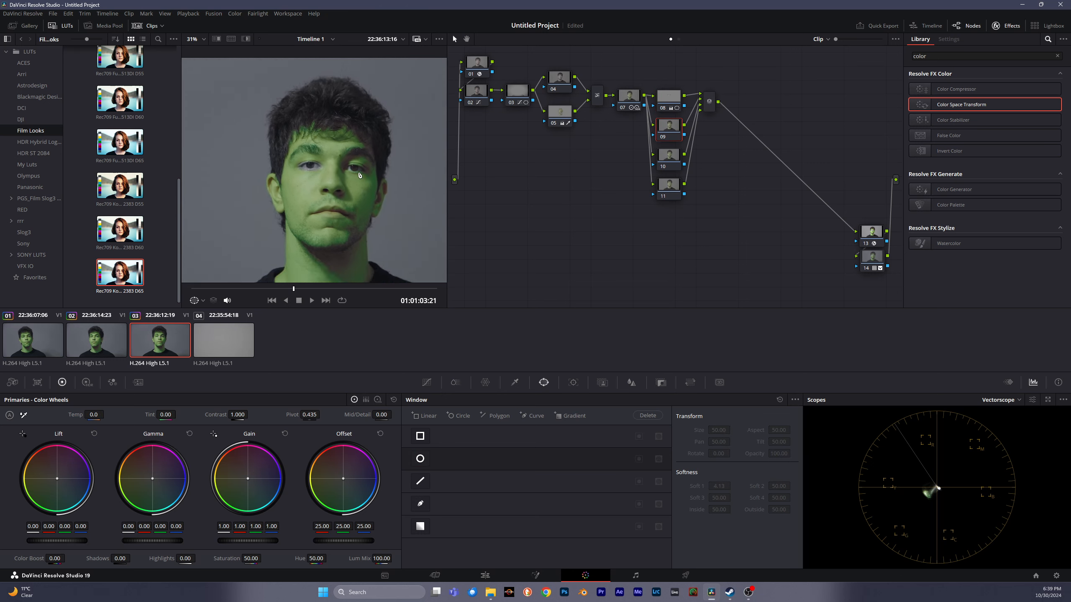
scroll(359, 175, down, 2)
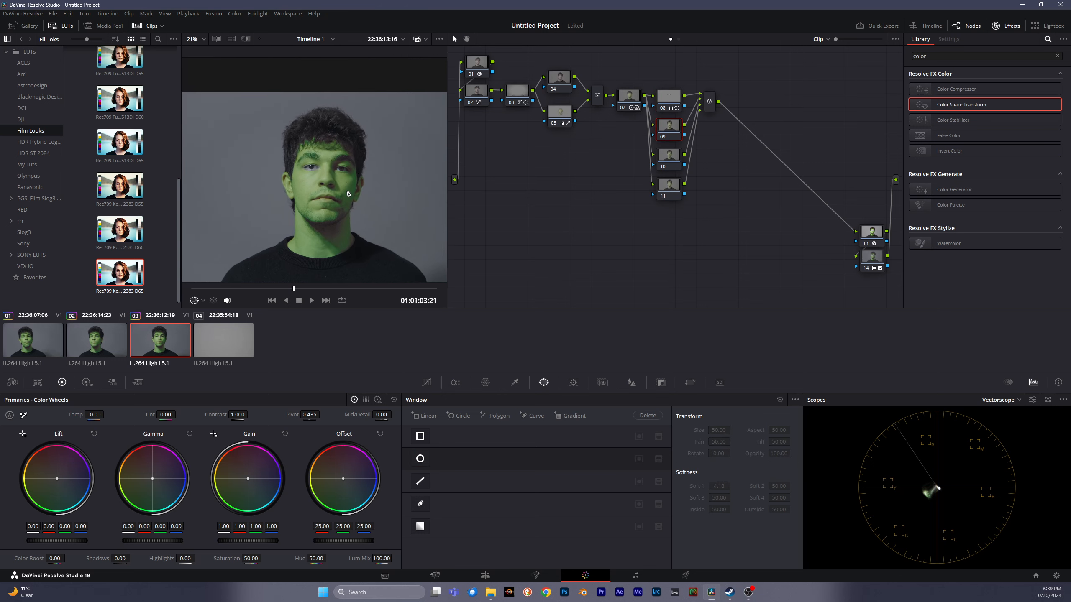
scroll(347, 194, up, 3)
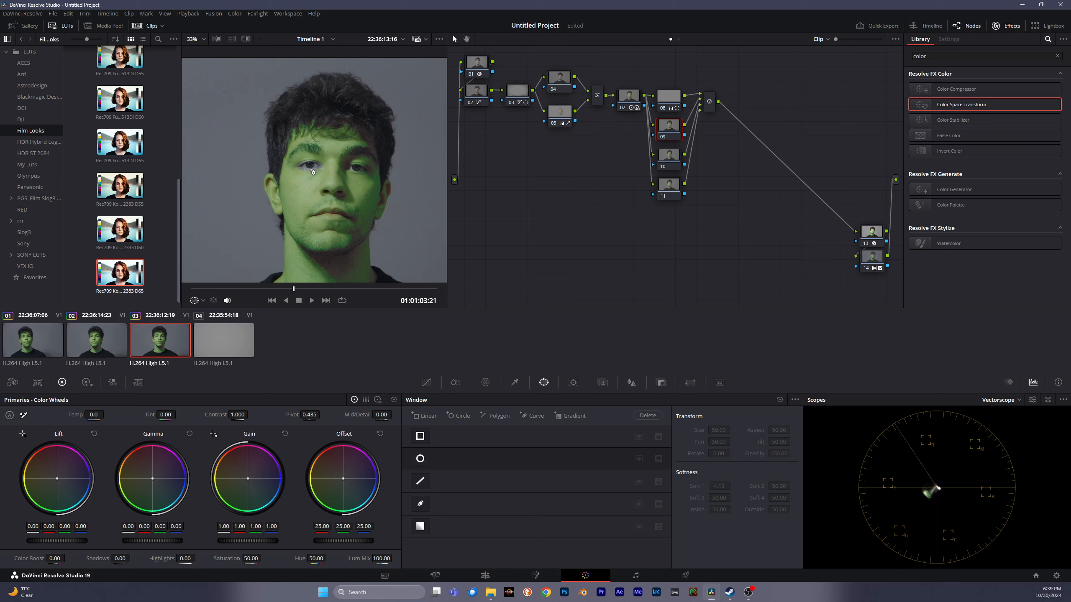
scroll(312, 170, up, 5)
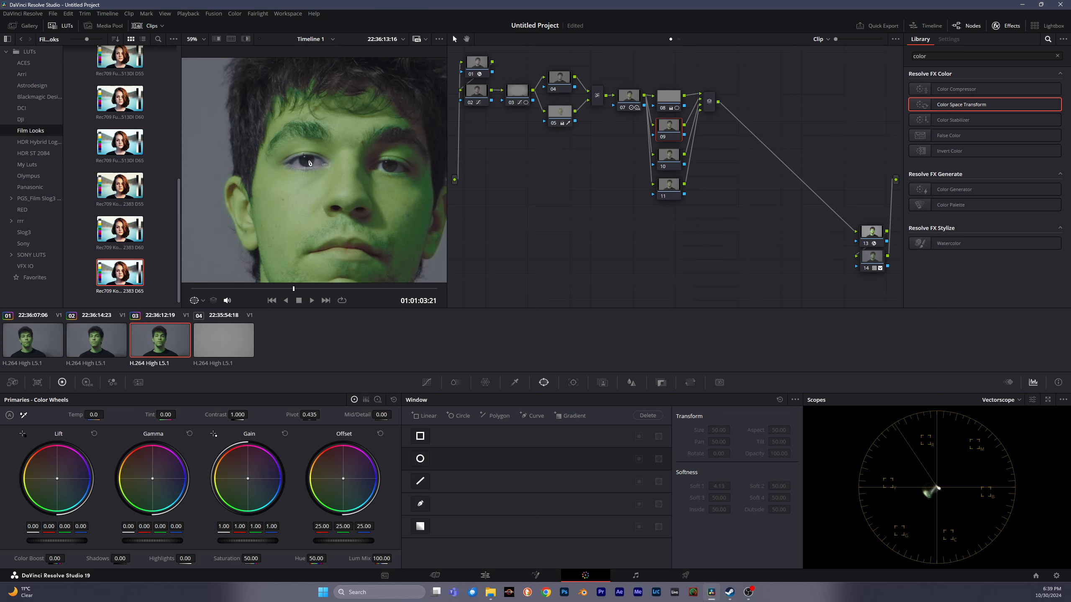
click(669, 97)
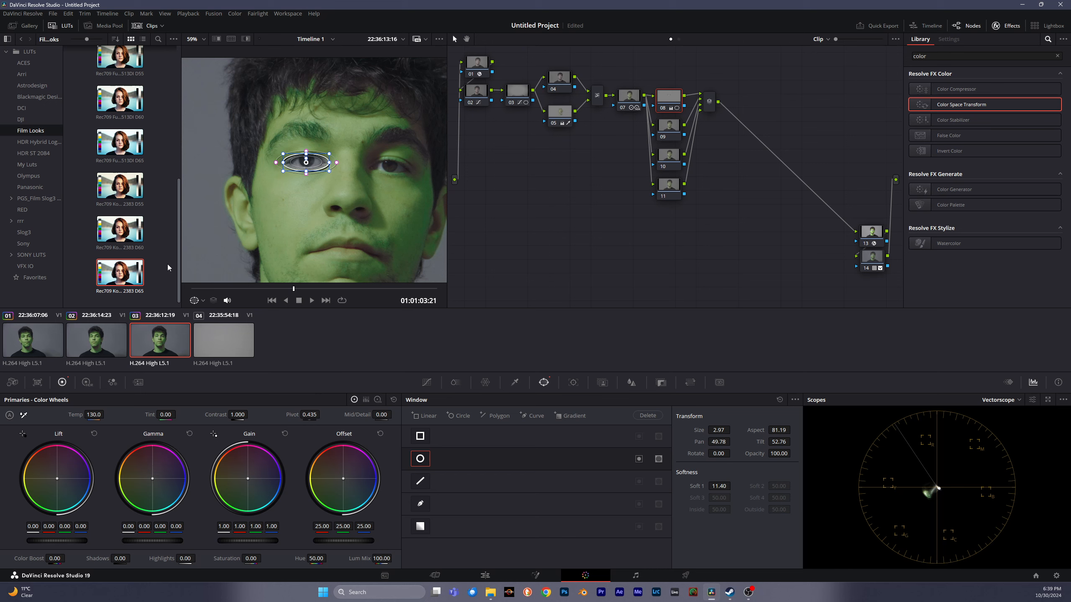
click(565, 121)
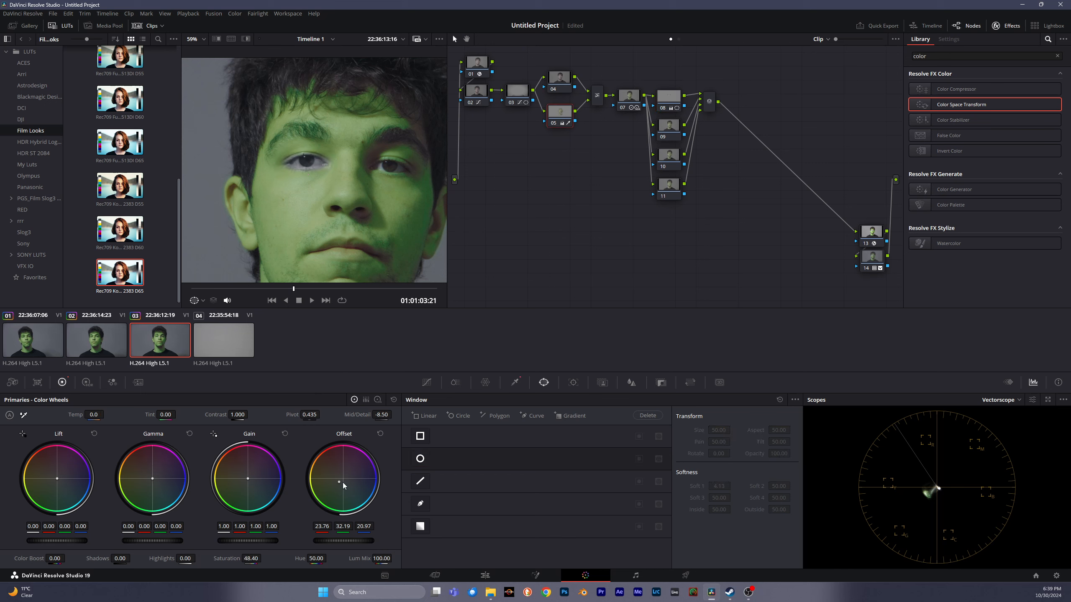
drag(344, 486, 346, 481)
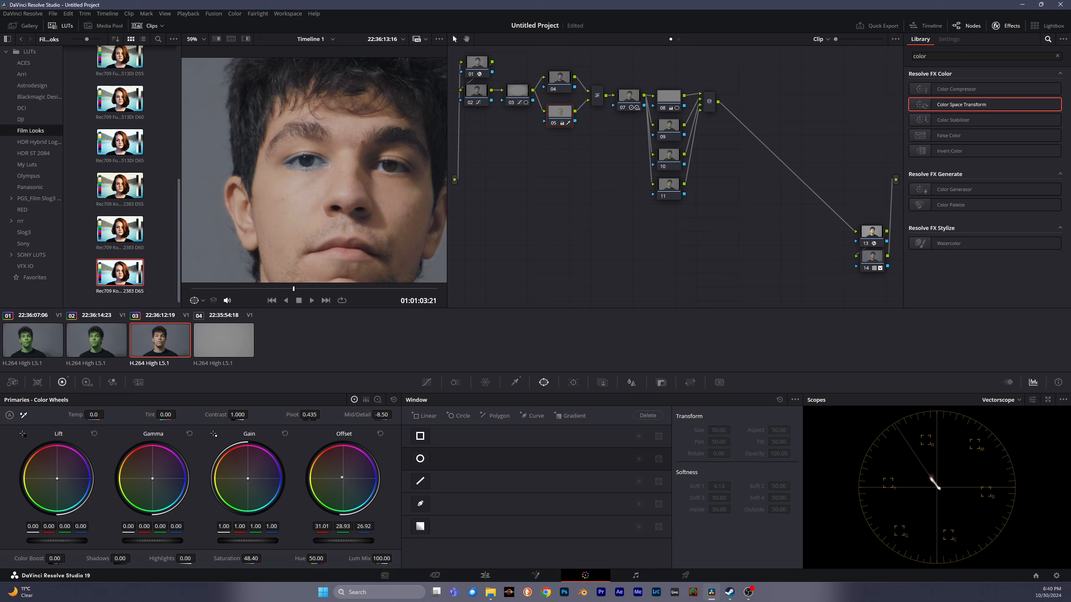
Tighten node 08's eye window to Size 2.11 and Aspect 83.30, centred at Pan 49.81 and Tilt 52.82, with Soft 1 at 12.84
click(670, 102)
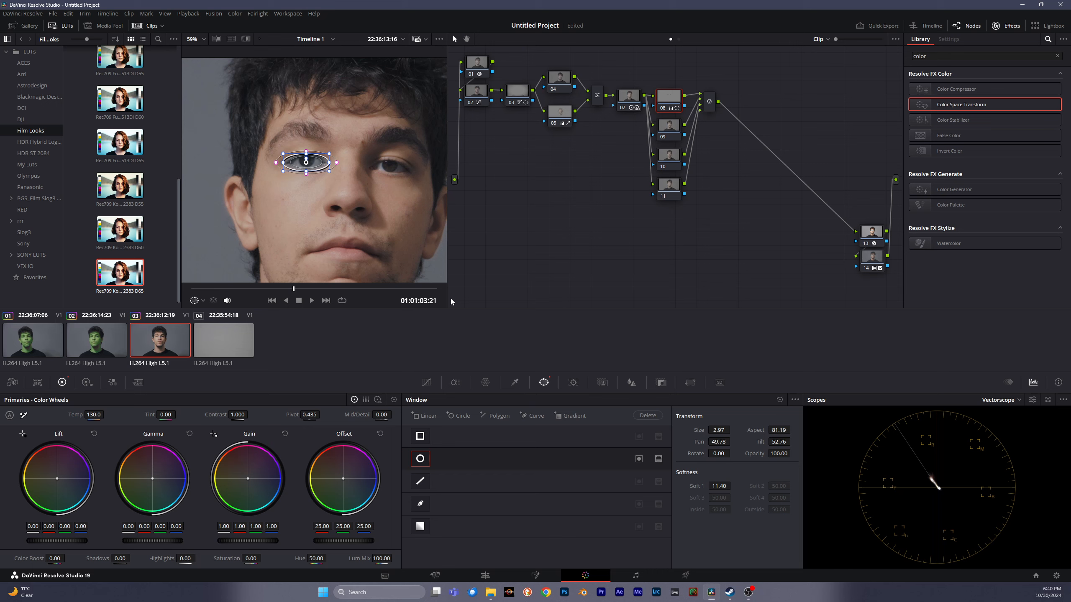
drag(719, 485, 699, 486)
drag(285, 165, 285, 165)
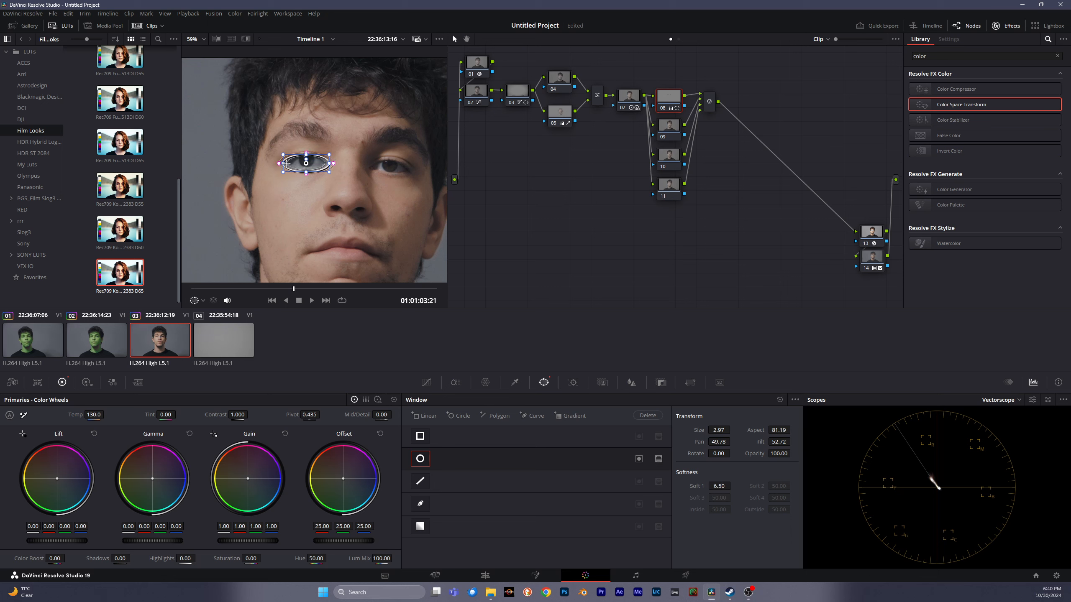
scroll(284, 160, up, 2)
scroll(282, 157, up, 4)
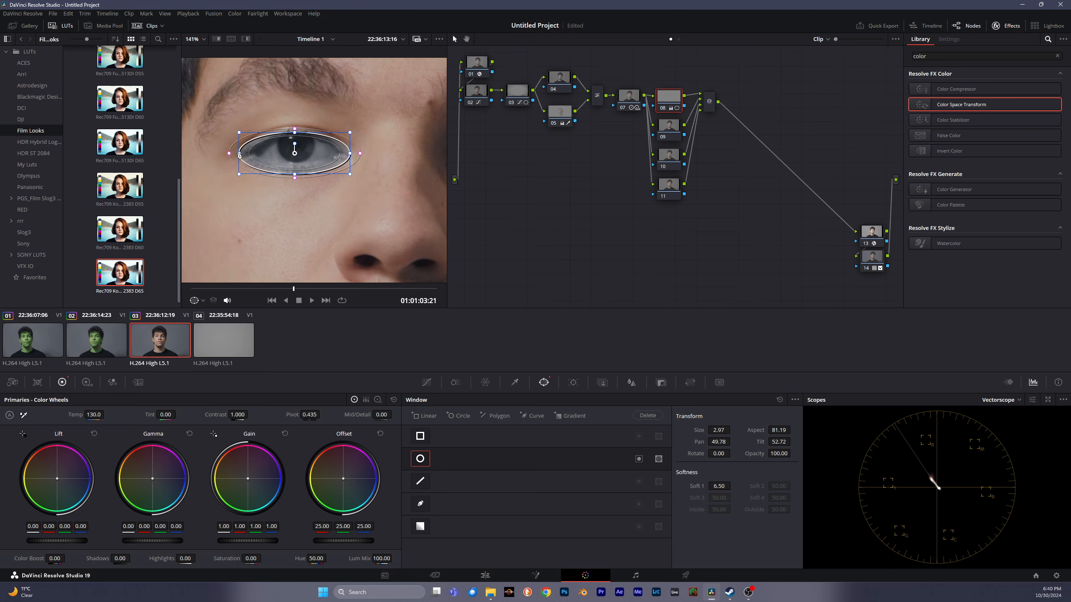
drag(239, 153, 296, 129)
drag(296, 169, 297, 165)
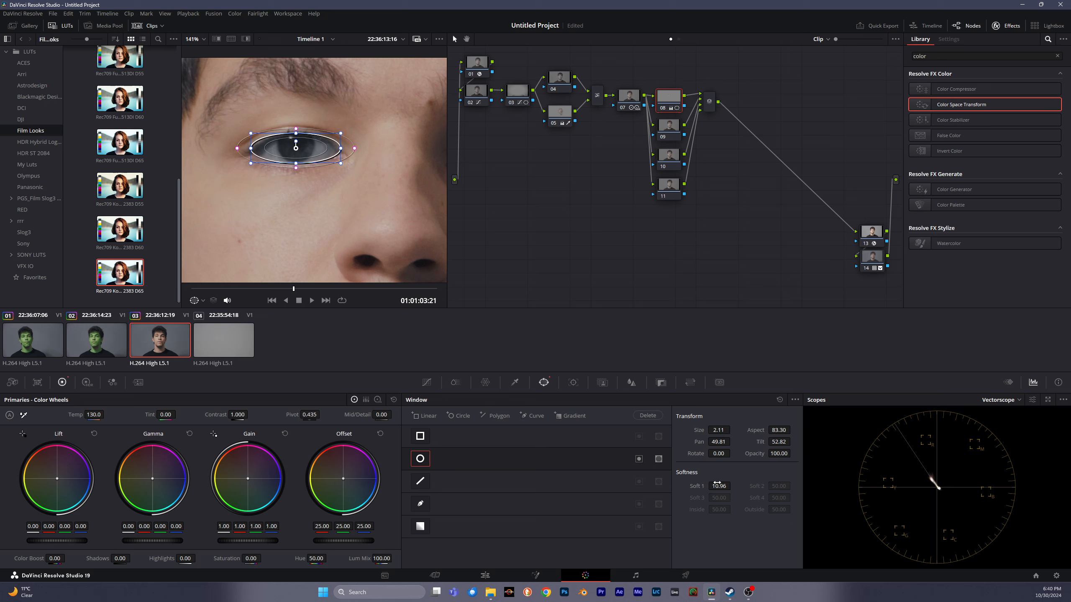
drag(717, 484, 714, 486)
Restore node 08's Saturation to 50.00 and set its Temp to -80.0
drag(254, 558, 264, 558)
click(250, 557)
text(50)
key(Return)
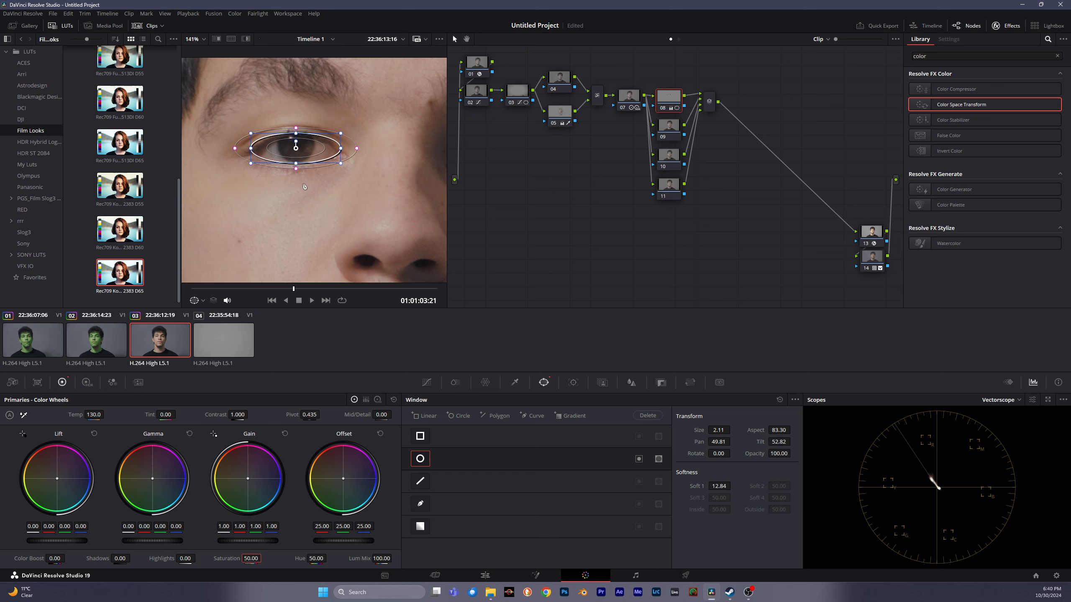
mouse_move(95, 414)
mouse_down()
mouse_move(80, 414)
mouse_move(91, 414)
mouse_up()
Disable and re-enable node 08 to compare the eye with and without the cooler temperature
scroll(368, 135, down, 4)
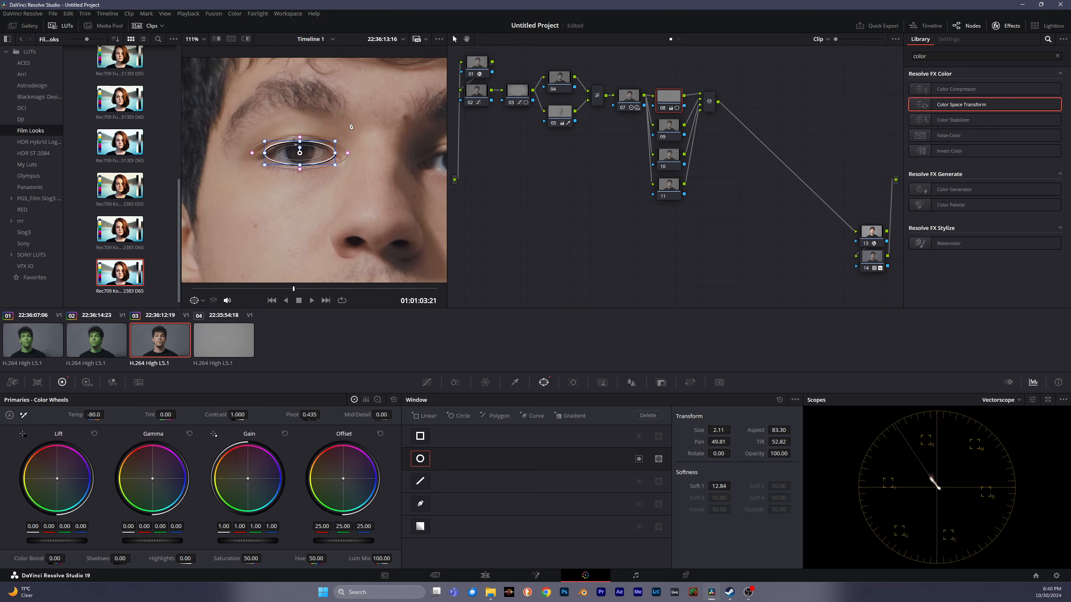
click(667, 107)
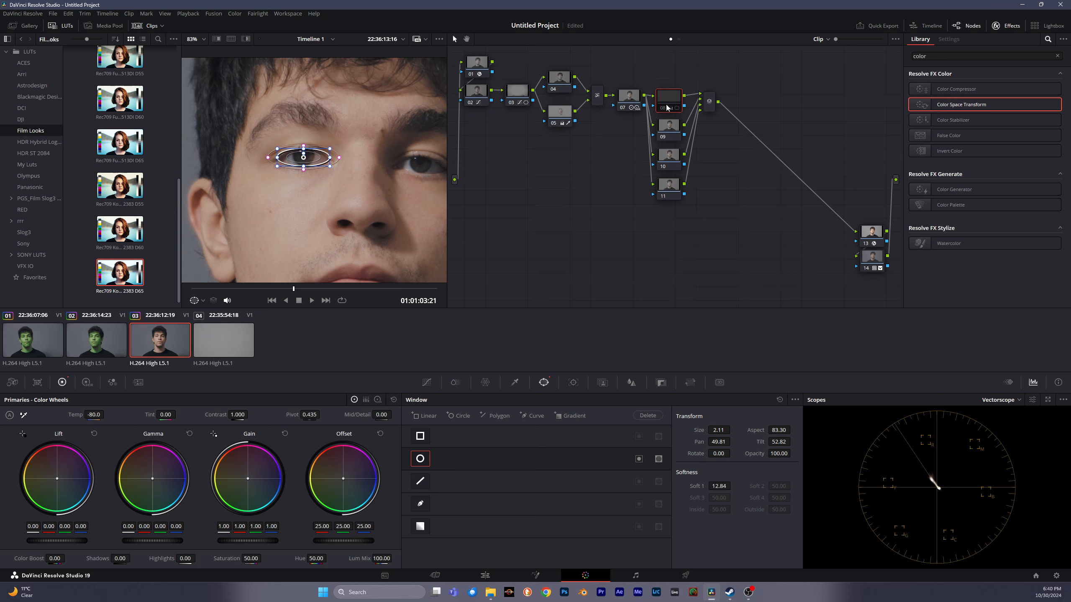
click(666, 107)
click(666, 108)
click(662, 109)
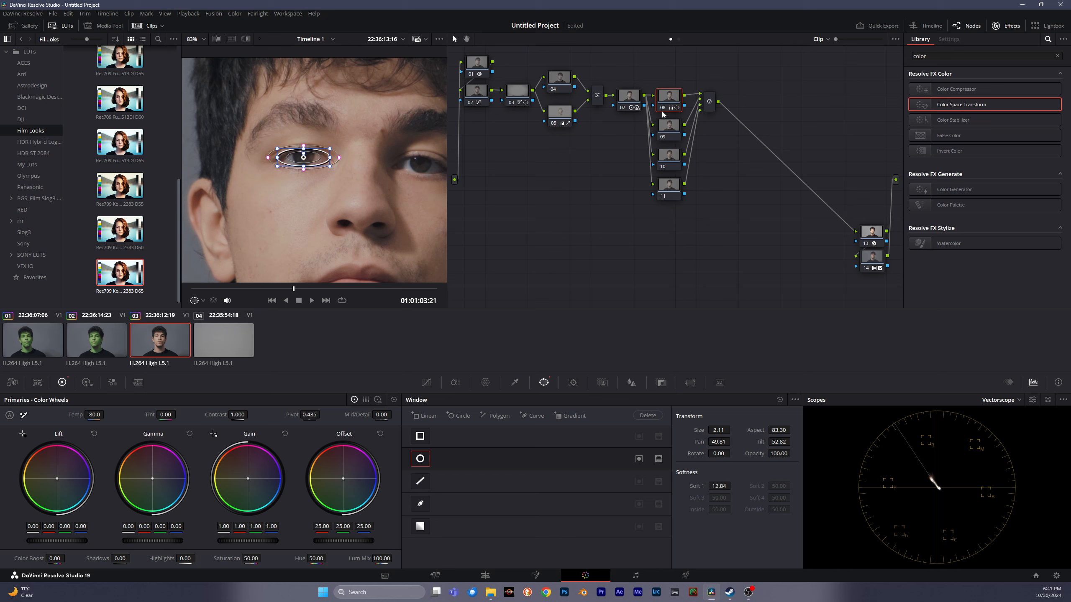
Select parallel nodes 08 to 11 together and toggle them off and on to compare the image, leaving them enabled
click(624, 100)
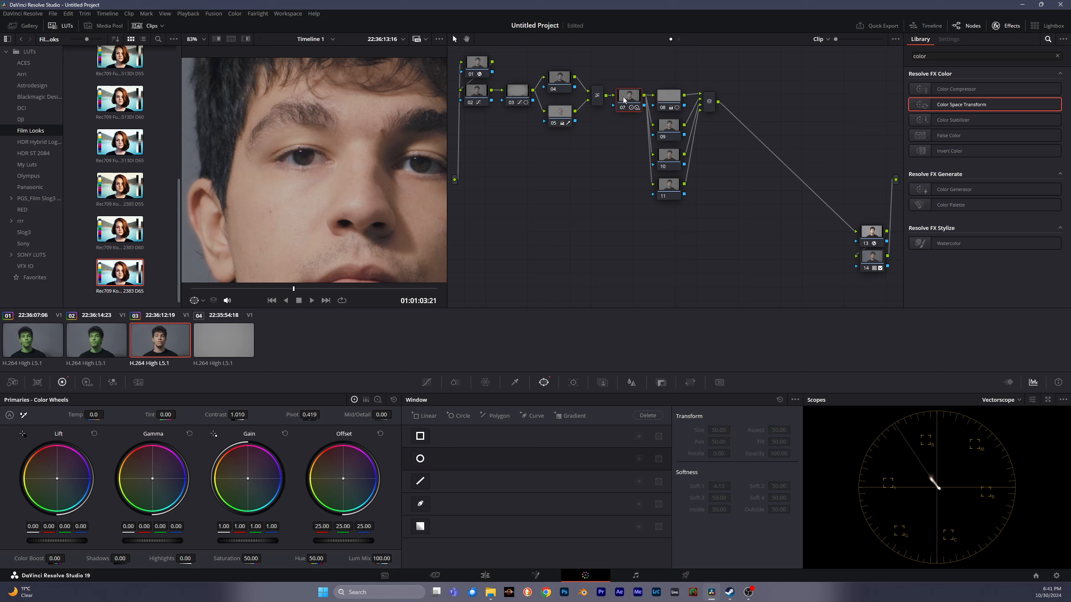
drag(663, 137, 654, 175)
key(ctrl+d)
key(ctrl+d)
key(ctrl+d)
key(ctrl+d)
drag(683, 64, 661, 190)
key(ctrl+d)
key(ctrl+d)
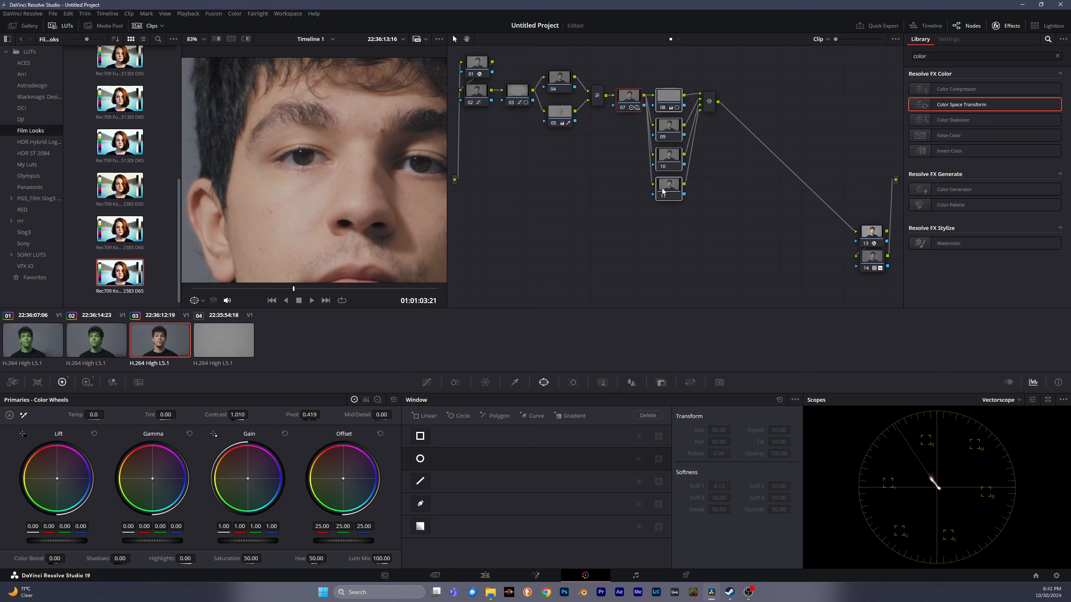
click(681, 75)
click(668, 127)
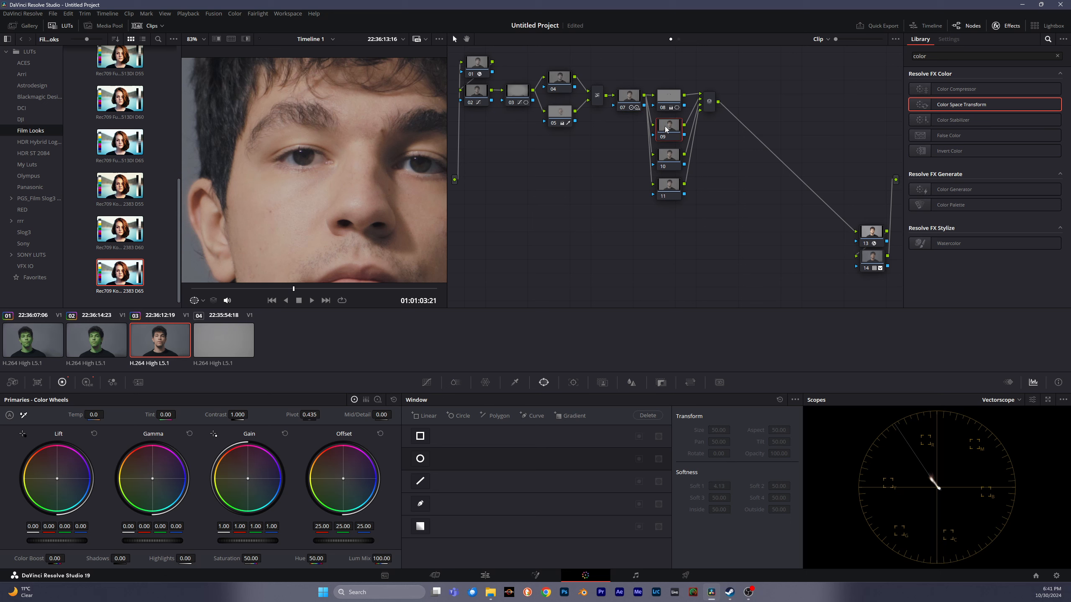
drag(664, 71, 663, 198)
key(ctrl+d)
key(ctrl+d)
key(ctrl+d)
key(ctrl+d)
key(ctrl+d)
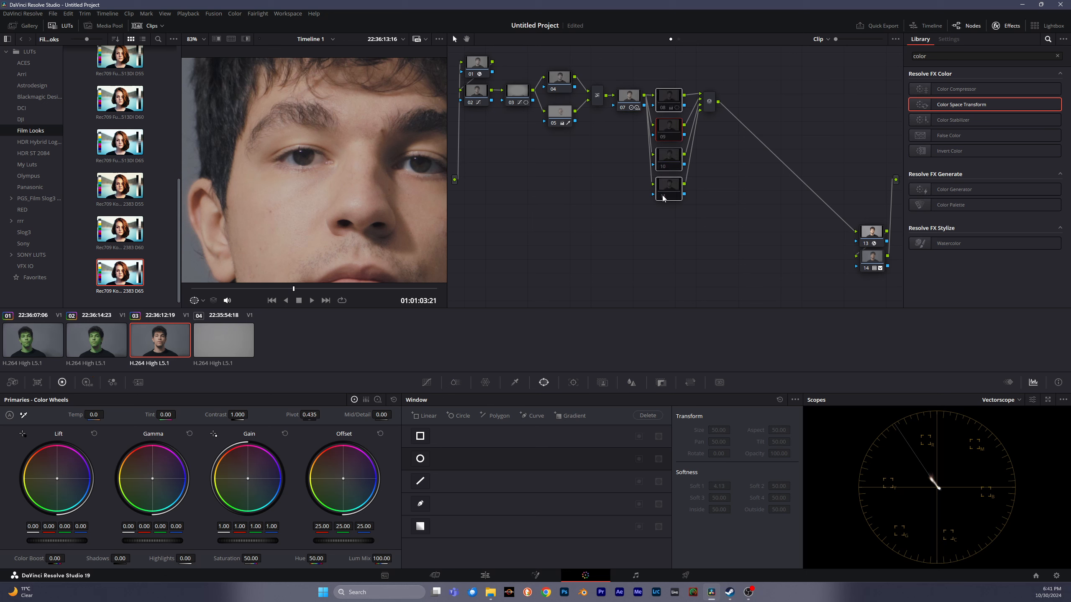
key(ctrl+d)
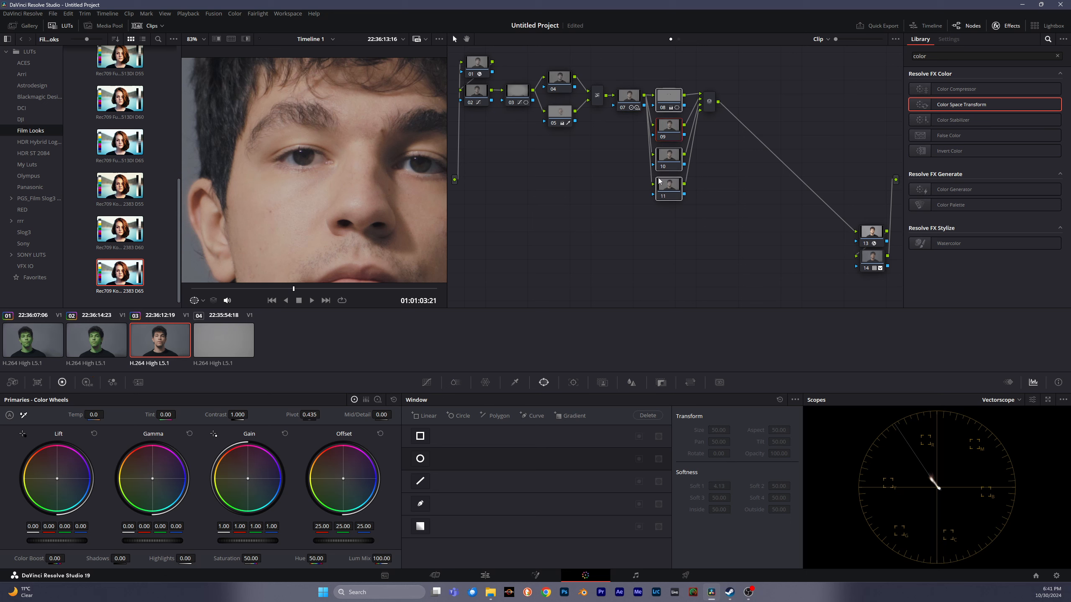
key(ctrl+d)
key(ctrl+d)
Set node 08's Temp to -450.0 to push the eye blue, and check it against the whole face
click(670, 101)
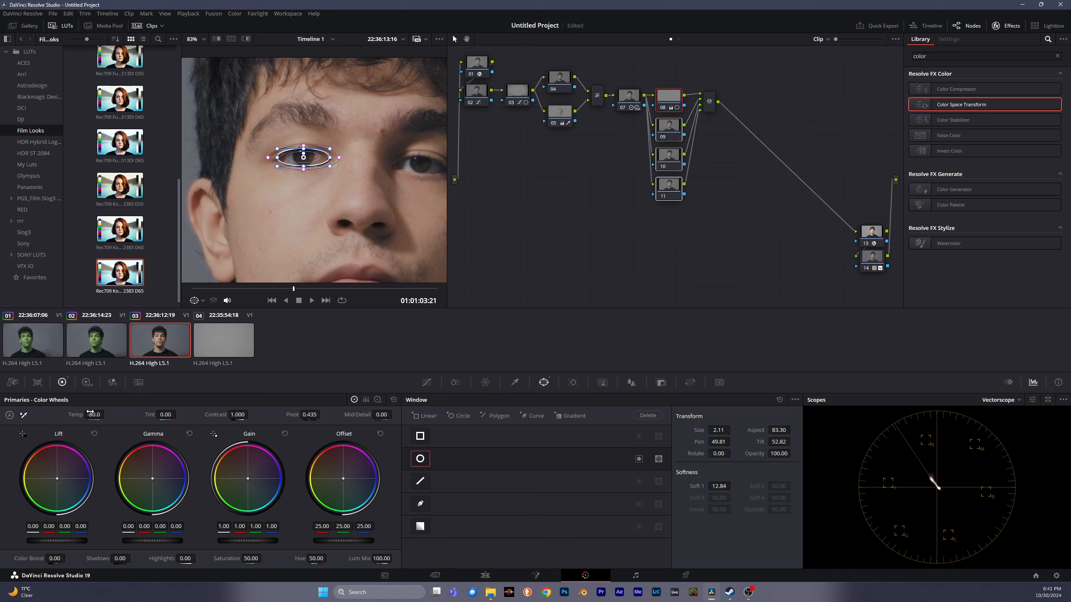
drag(94, 414, 75, 415)
click(672, 130)
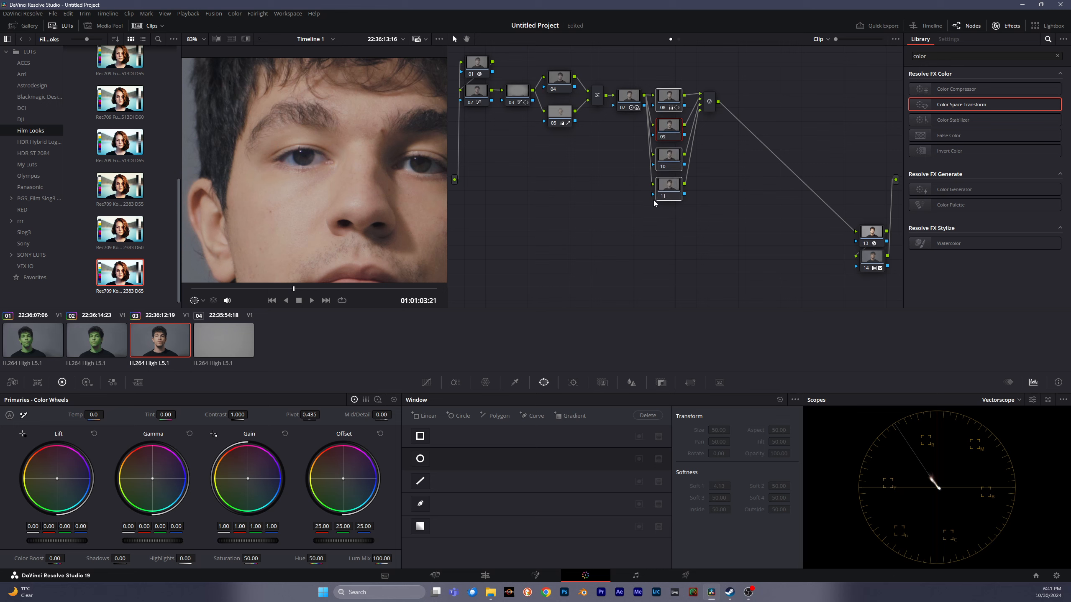
scroll(341, 184, down, 3)
scroll(341, 185, down, 5)
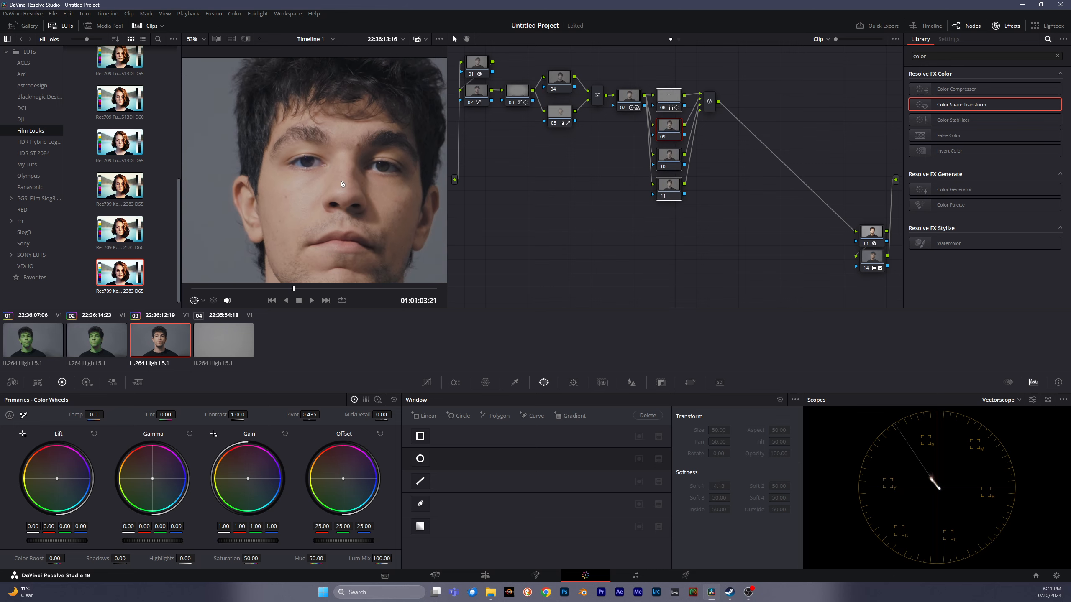
scroll(298, 192, down, 1)
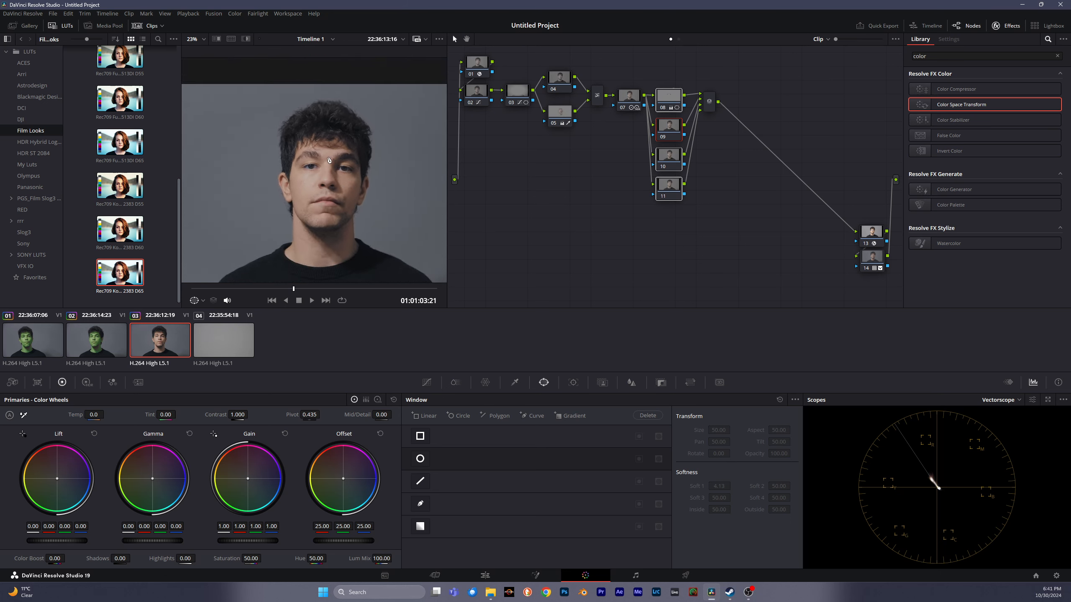
scroll(300, 183, up, 2)
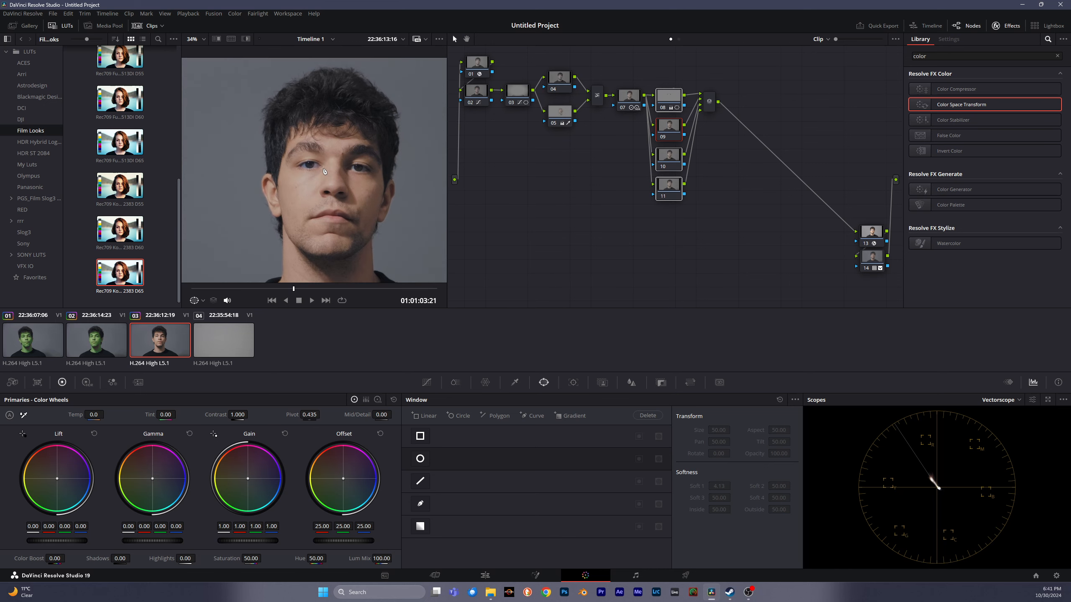
Track node 08's eye window forward and in reverse across the whole clip
click(582, 386)
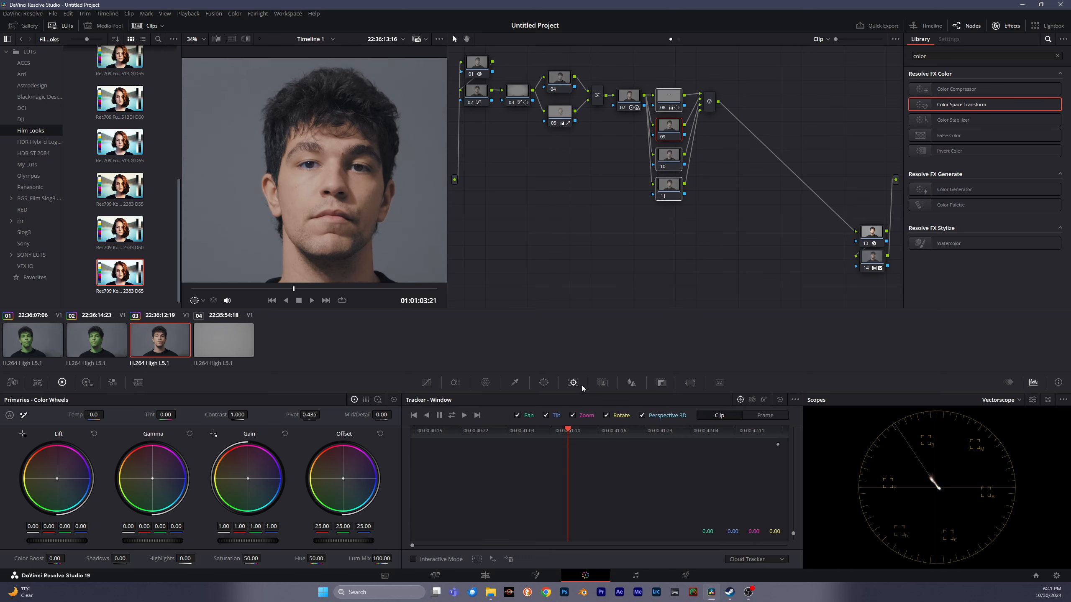
click(452, 415)
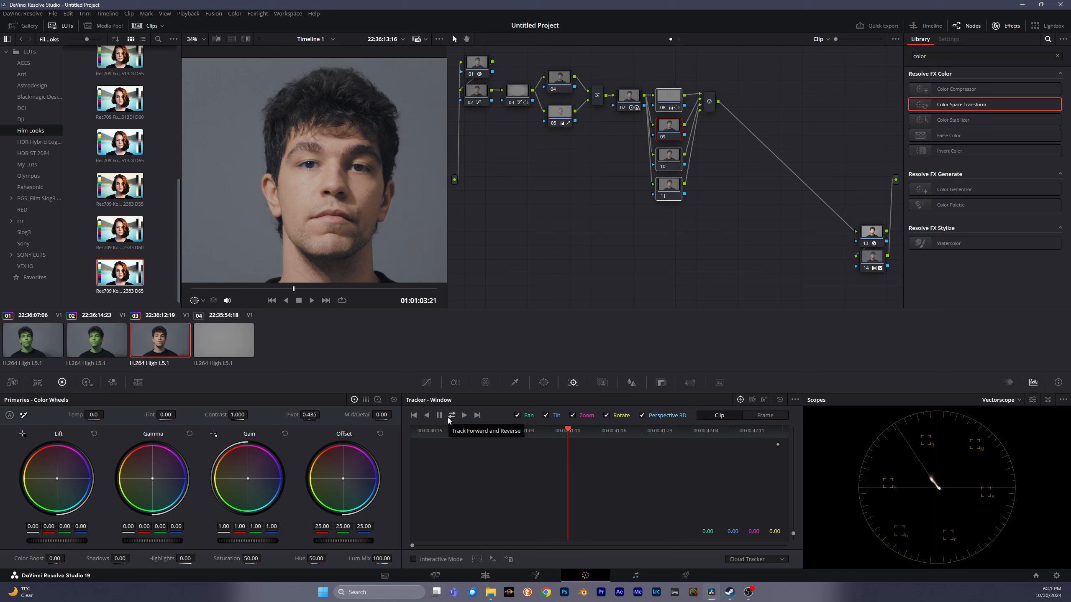
click(669, 102)
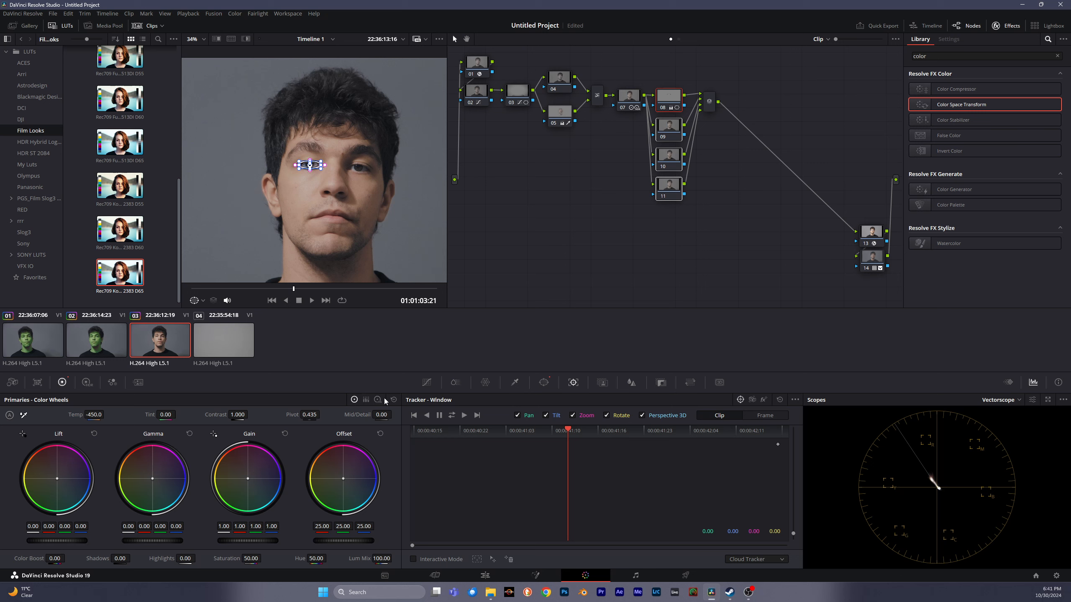
click(452, 416)
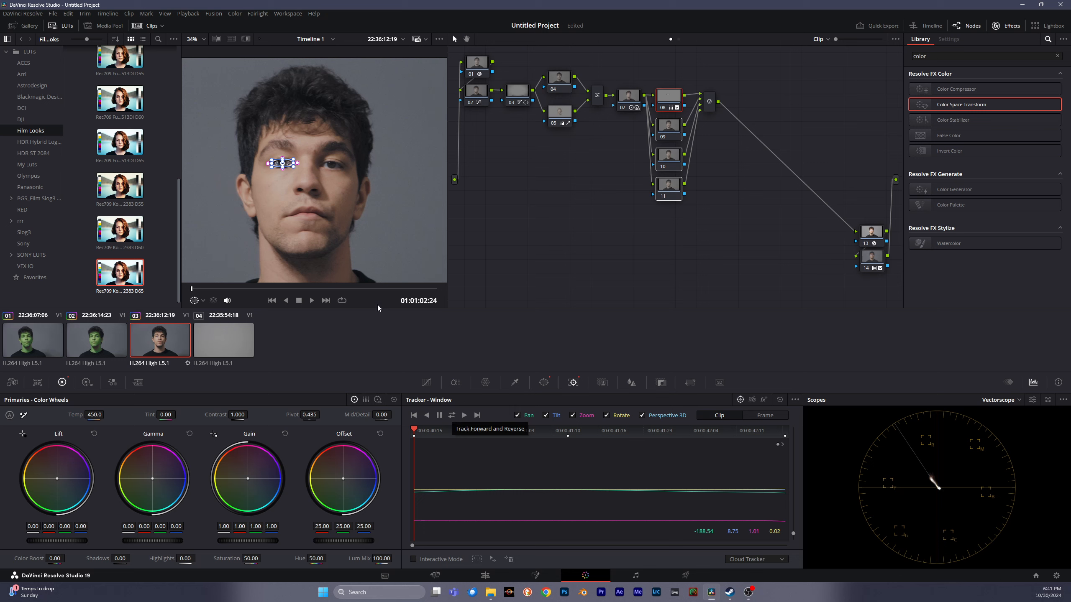
Inspect the tracked blue eye with and without its window outline, and bring up node 08's window settings
scroll(379, 188, up, 3)
scroll(337, 186, up, 3)
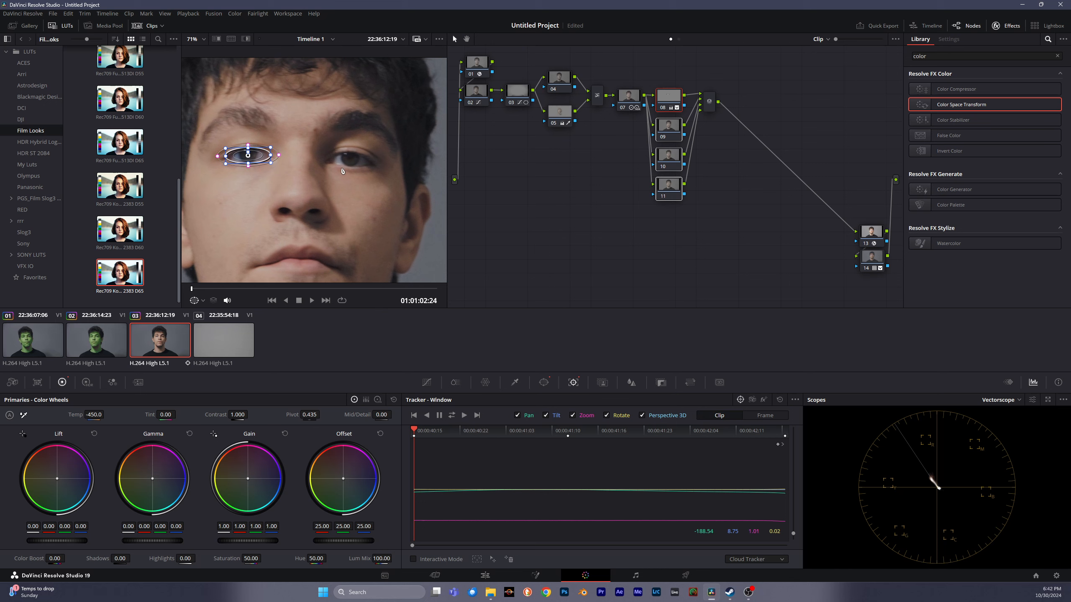
click(679, 132)
scroll(285, 147, down, 4)
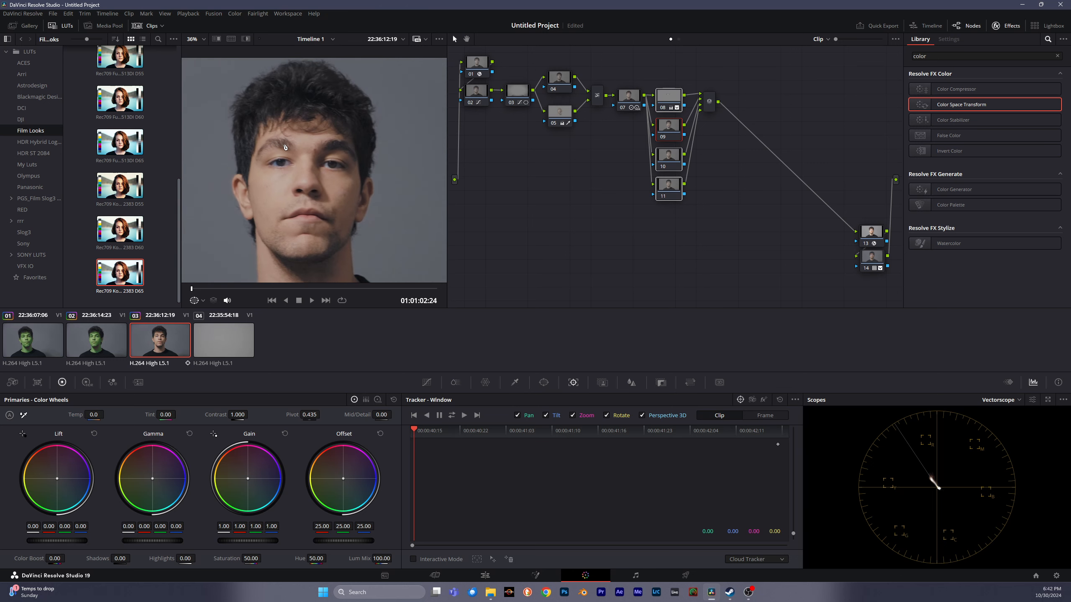
scroll(291, 148, up, 2)
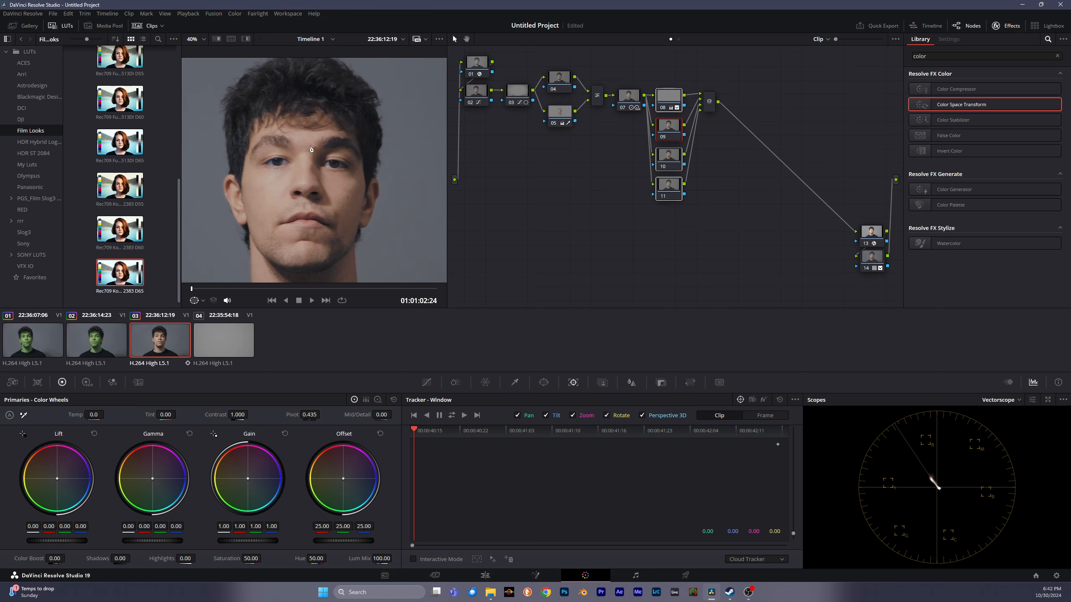
scroll(386, 170, up, 3)
click(661, 97)
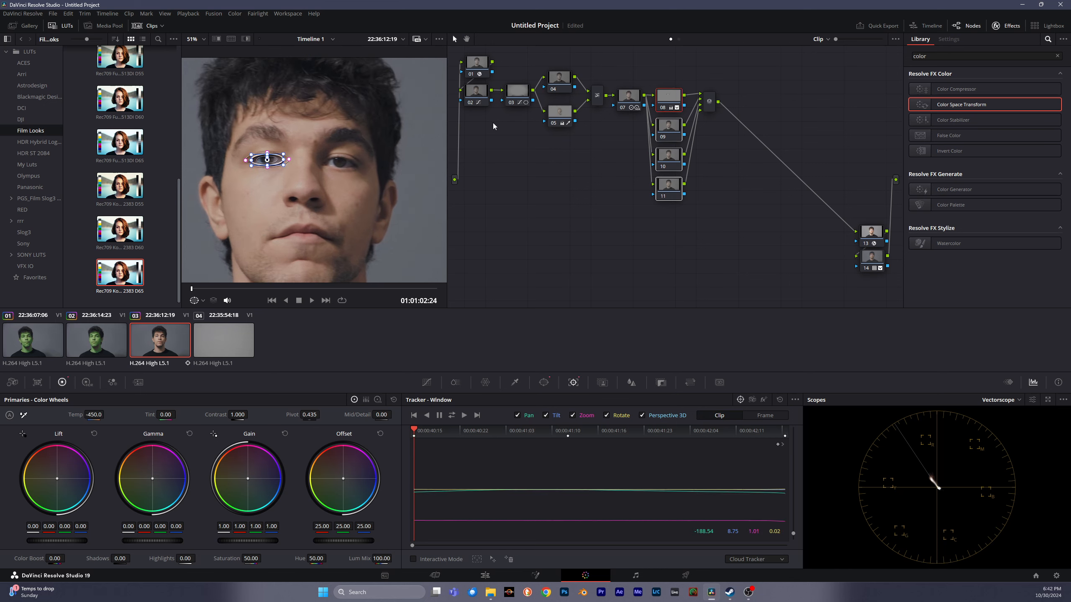
click(544, 382)
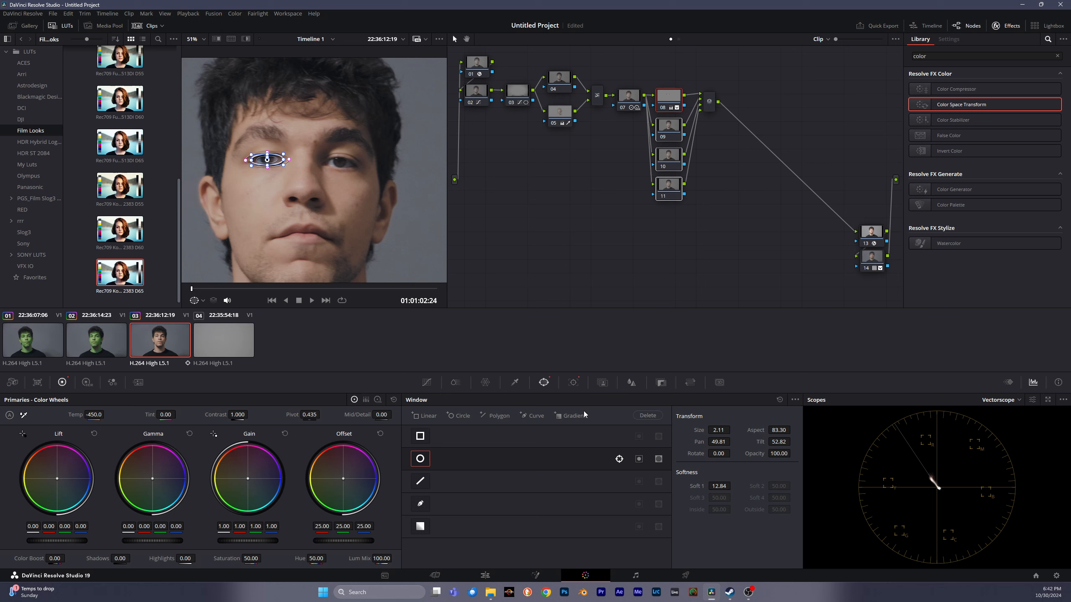
Add a second circle window on node 08 and fit it around the untreated eye, with size 1.87 and aspect 83.23
click(490, 462)
click(420, 458)
click(464, 416)
drag(312, 89, 339, 161)
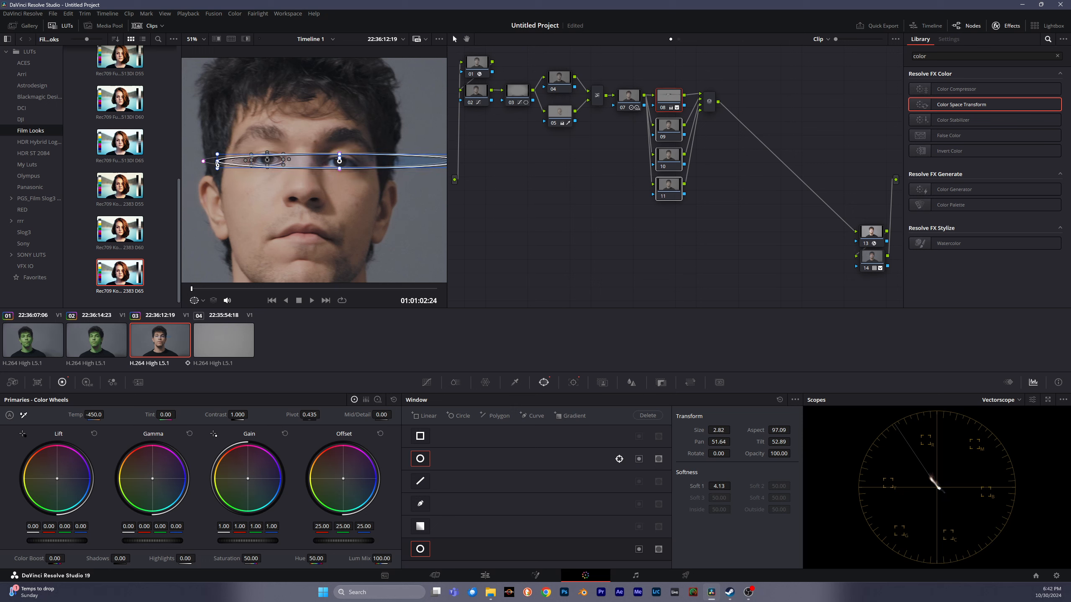
drag(217, 161, 343, 164)
scroll(346, 164, up, 3)
scroll(357, 165, up, 2)
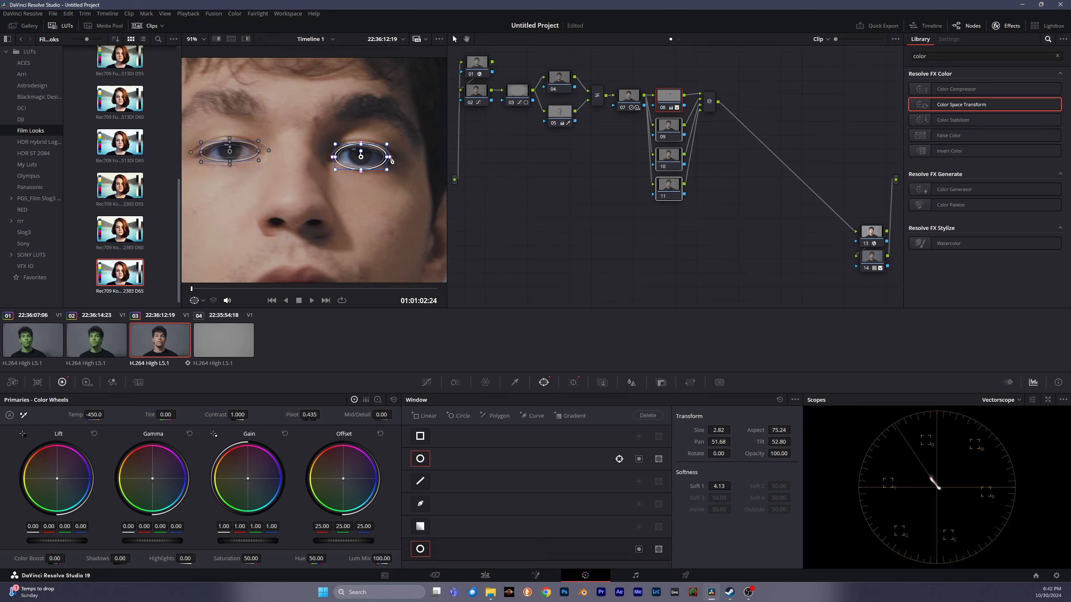
drag(342, 156, 343, 160)
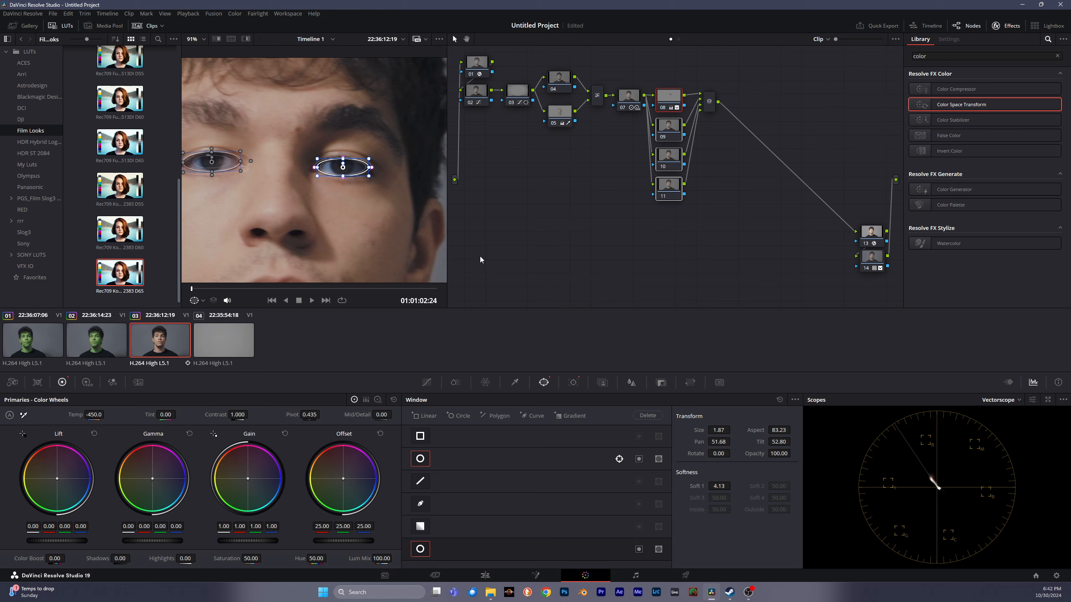
Set the new eye window's Soft 1 to 5.15 and track it forward and in reverse across the whole clip
drag(719, 486, 725, 487)
scroll(377, 172, up, 2)
scroll(378, 173, down, 1)
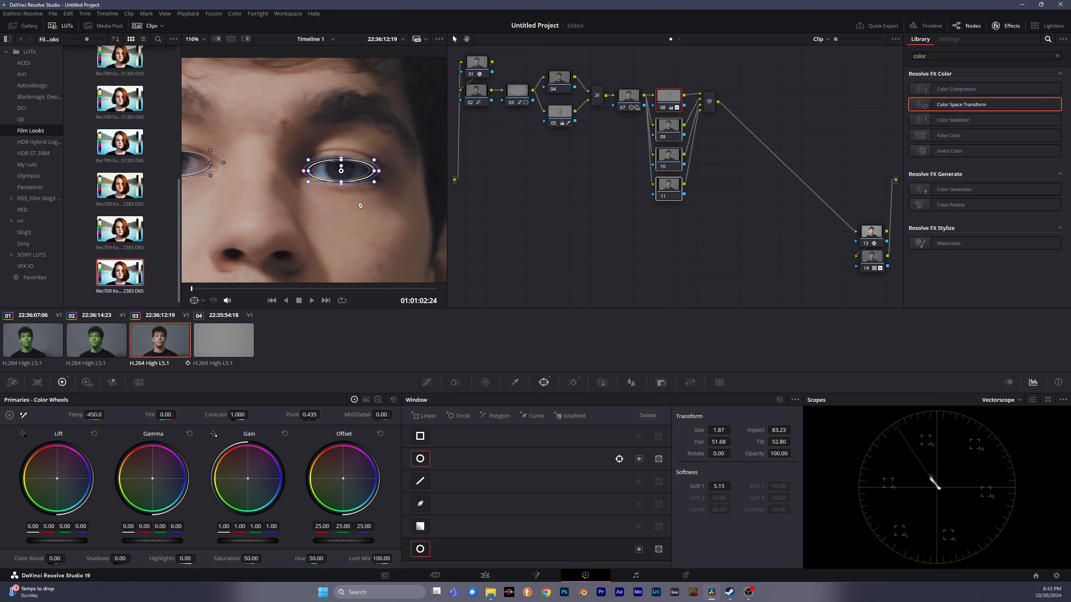
click(573, 385)
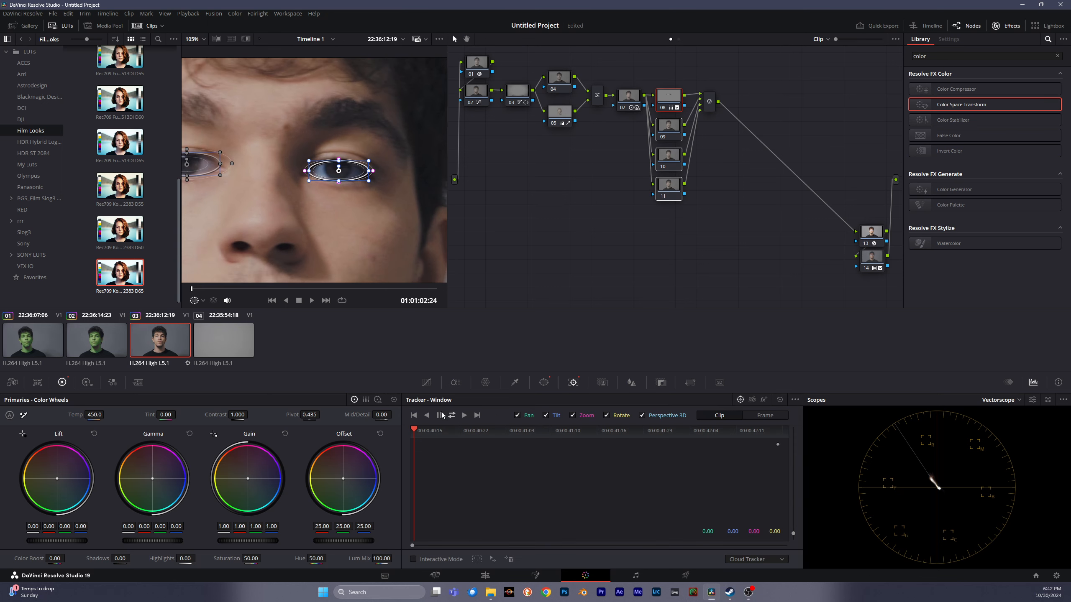
click(451, 416)
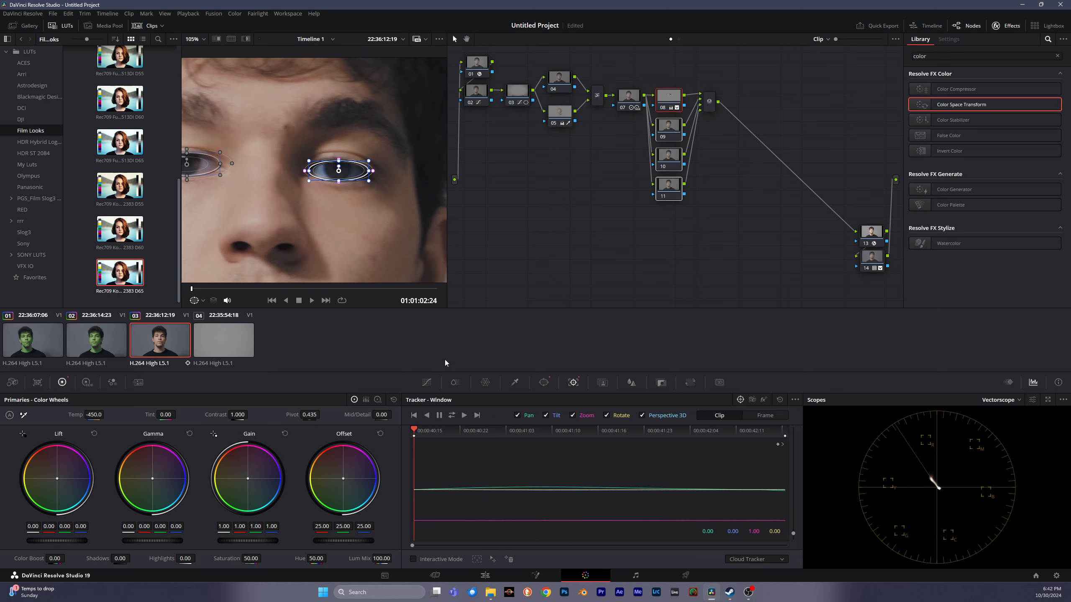
Compare the whole face with node 08 disabled and enabled, leaving it on
click(668, 127)
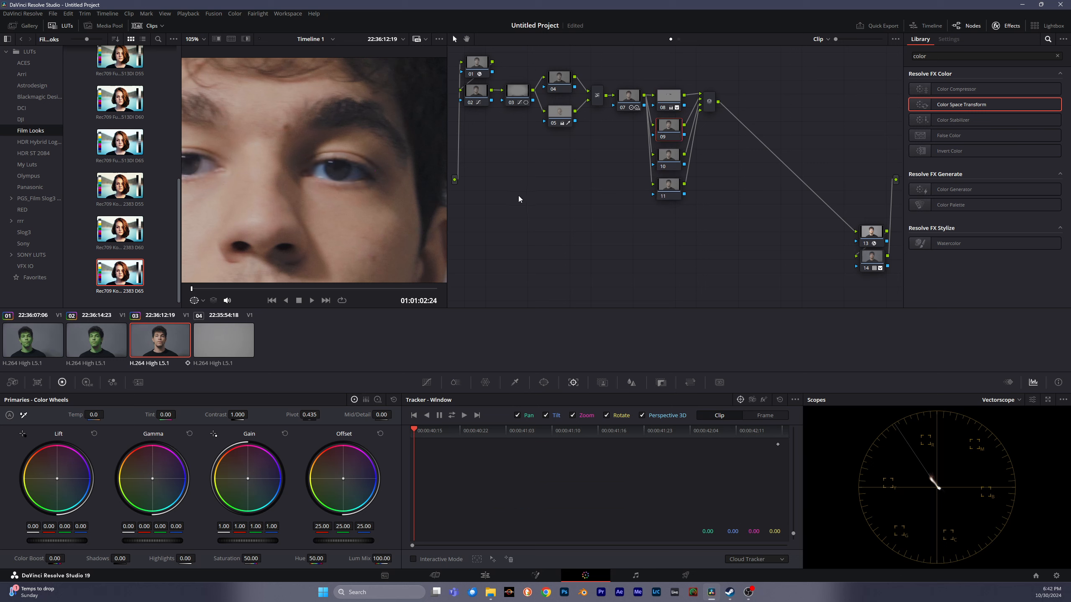
scroll(343, 194, down, 8)
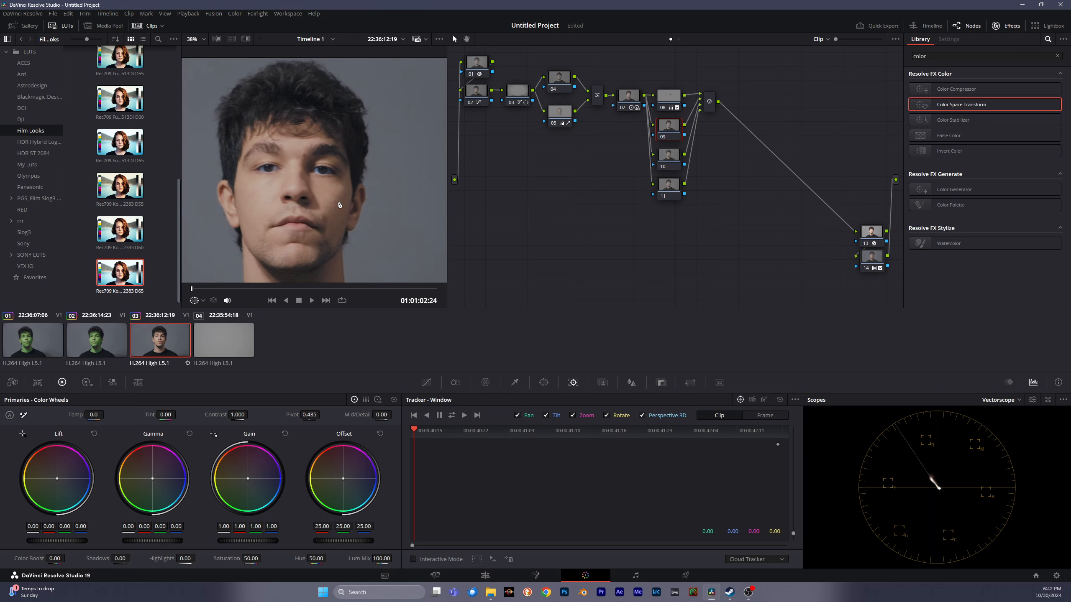
scroll(340, 205, down, 4)
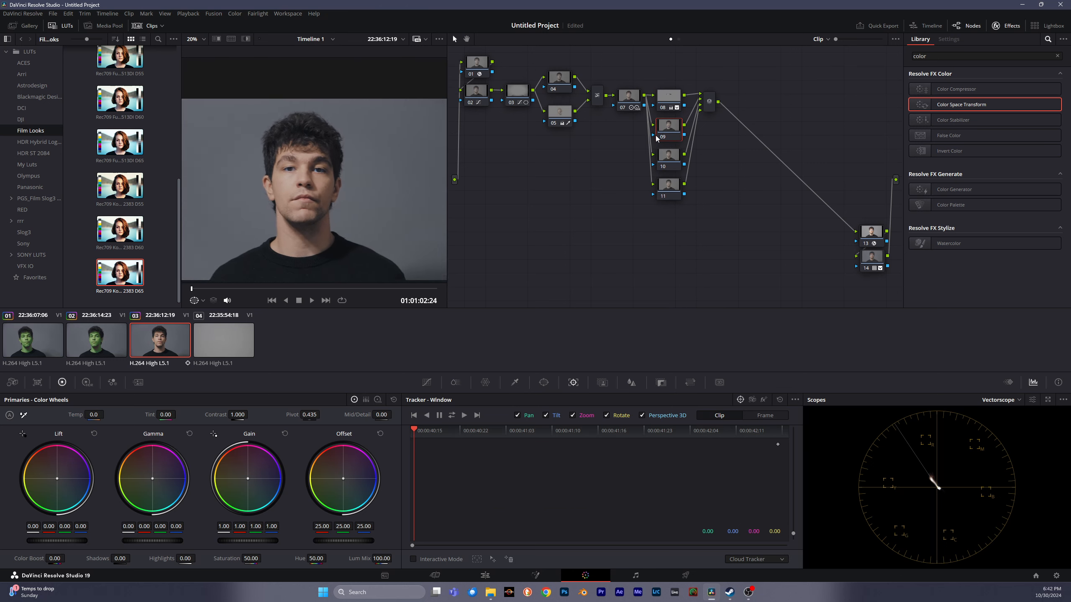
click(663, 108)
click(663, 109)
click(667, 100)
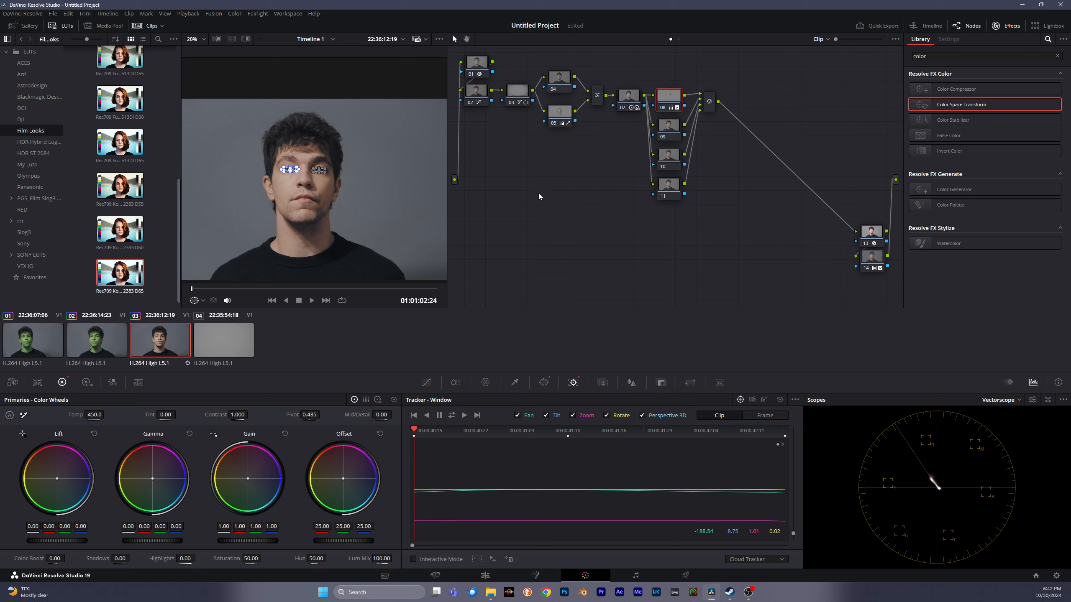
scroll(361, 209, up, 5)
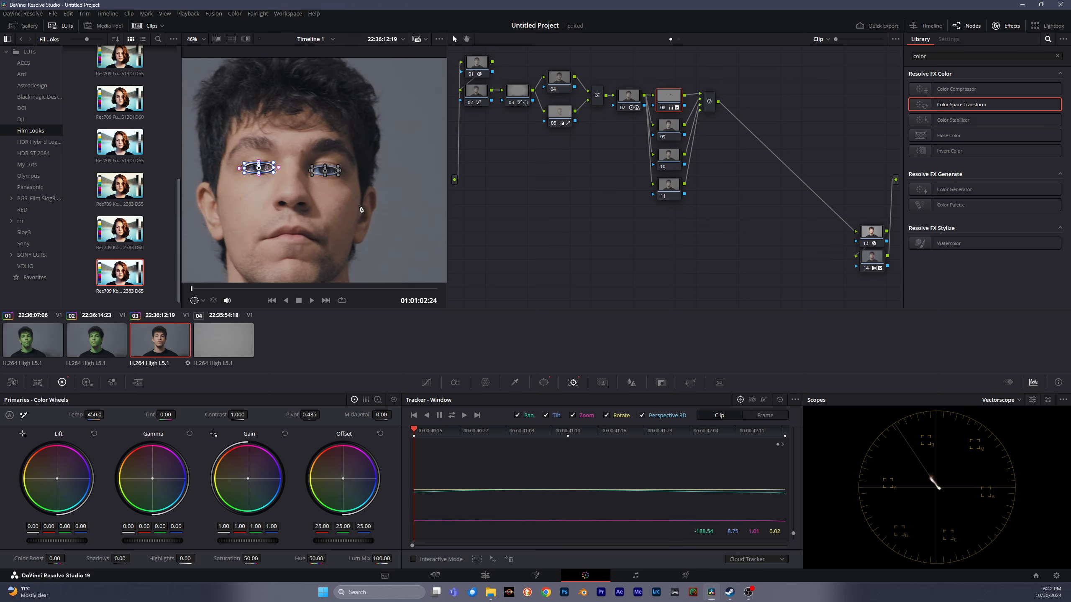
Set node 08's Contrast to 0.892 and Pivot to 0.485 with the window outlines hidden
click(426, 382)
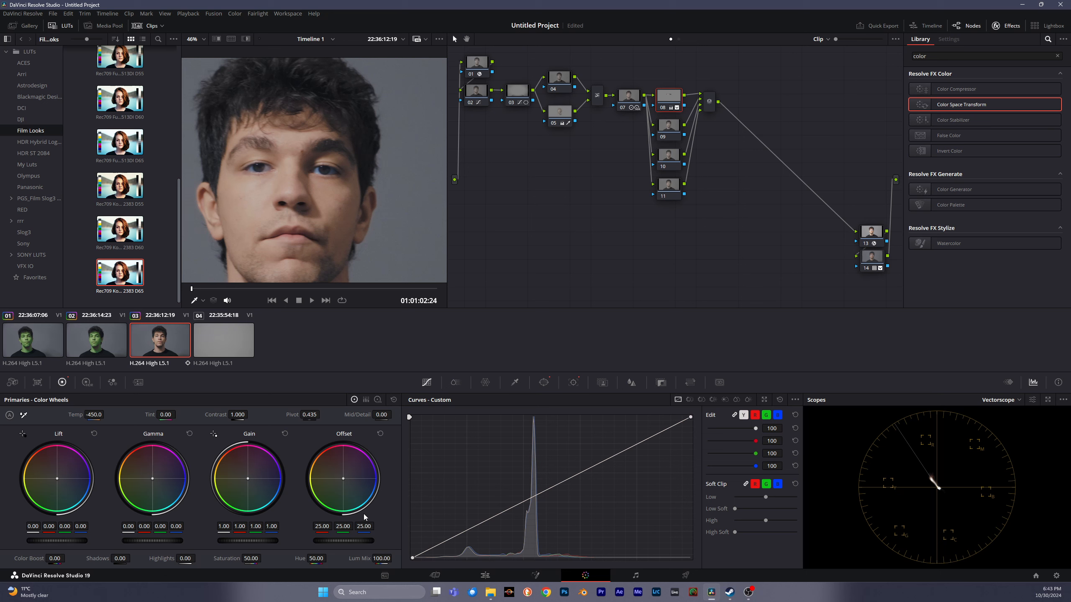
drag(239, 414, 221, 415)
mouse_move(309, 415)
mouse_down()
mouse_move(299, 414)
mouse_move(316, 409)
mouse_up()
Soften node 08's eye windows, with Soft 1 at 14.30 on the first and 18.67 on the second
click(543, 383)
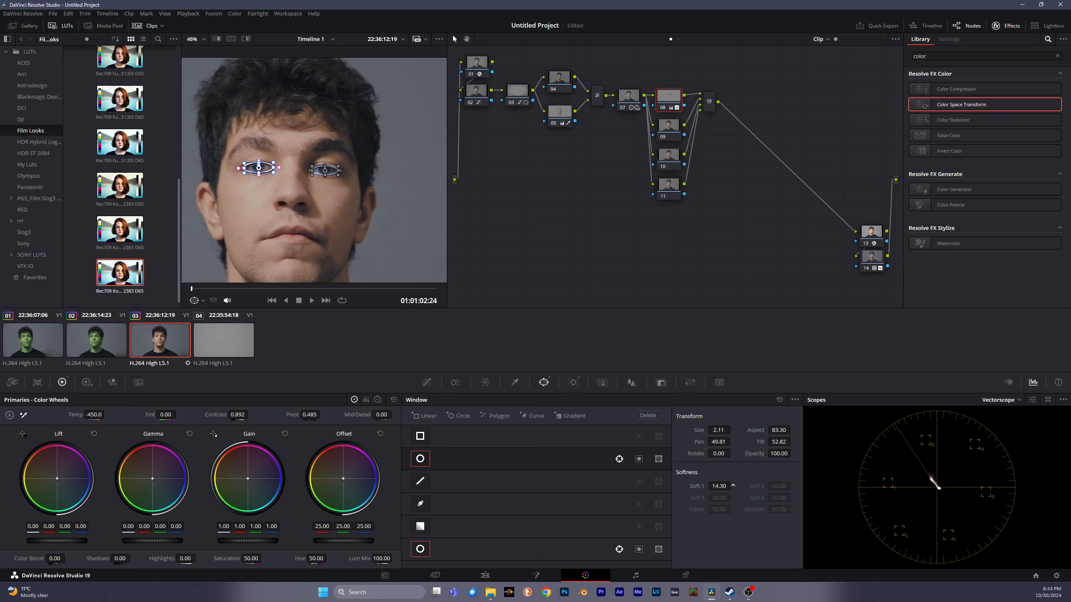
click(330, 172)
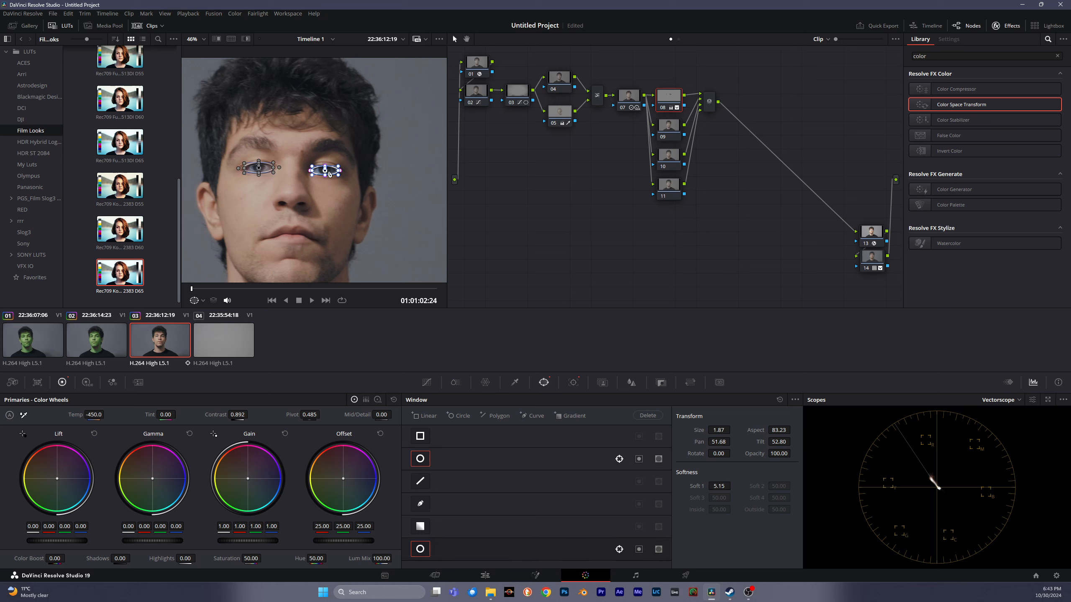
drag(720, 487, 733, 486)
Lift the midtones slightly on node 08's custom curve and increase the first eye window's Soft 1 further
click(426, 383)
drag(533, 497, 533, 496)
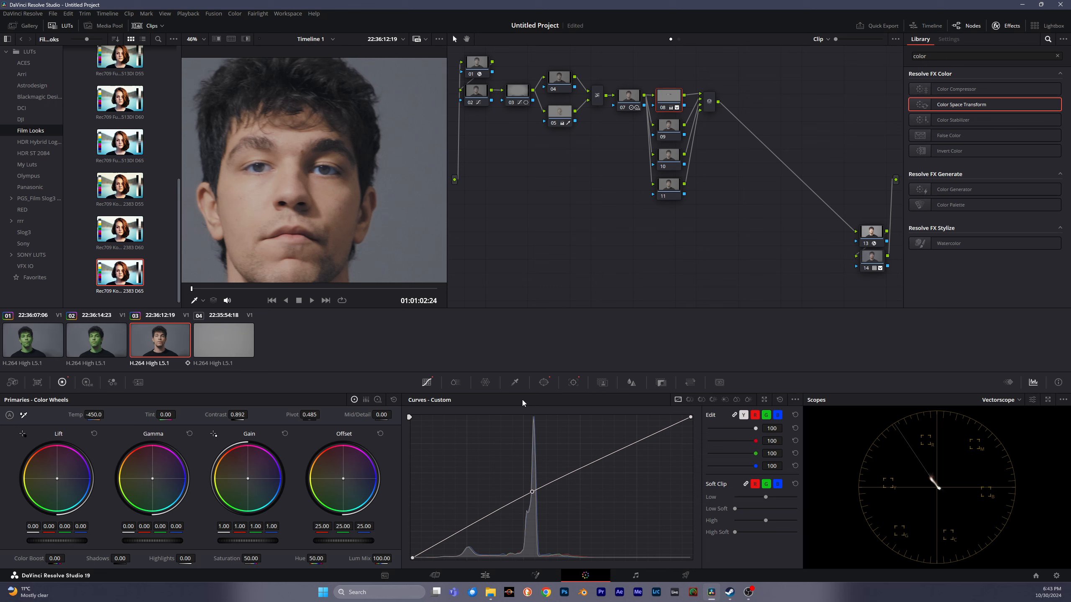
click(544, 383)
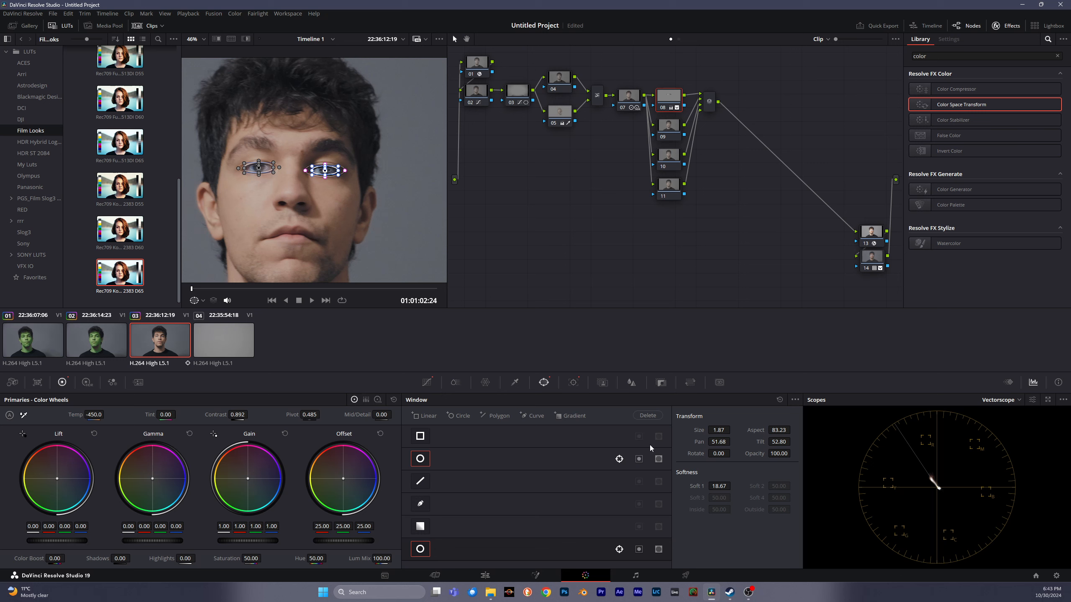
click(263, 164)
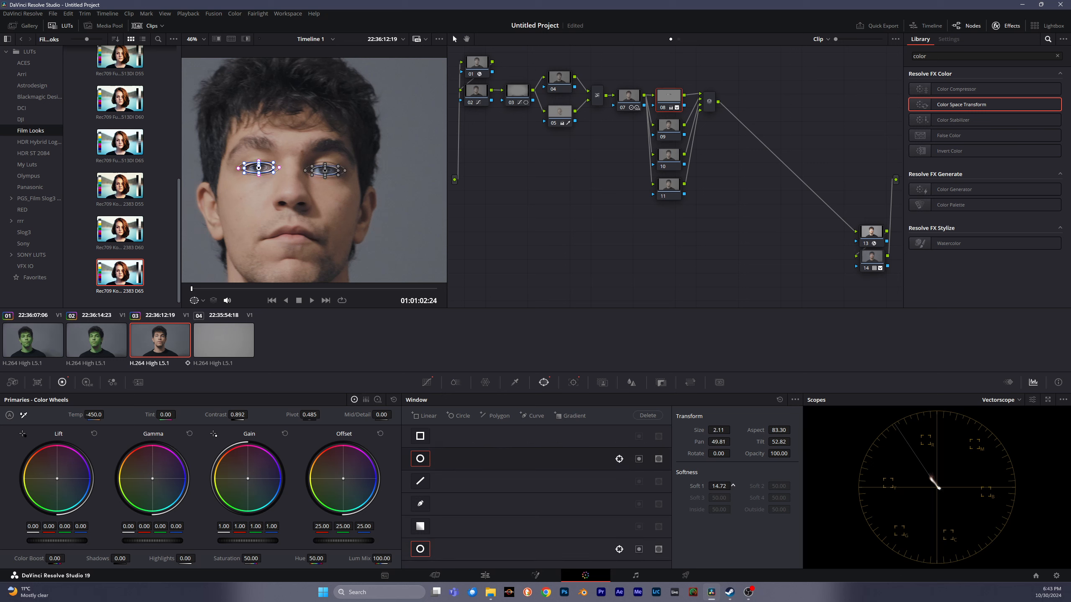
drag(733, 486, 738, 485)
Check the blue eyes up close and from a distance at several frames of the clip, with node 09 selected
click(668, 126)
scroll(335, 272, down, 3)
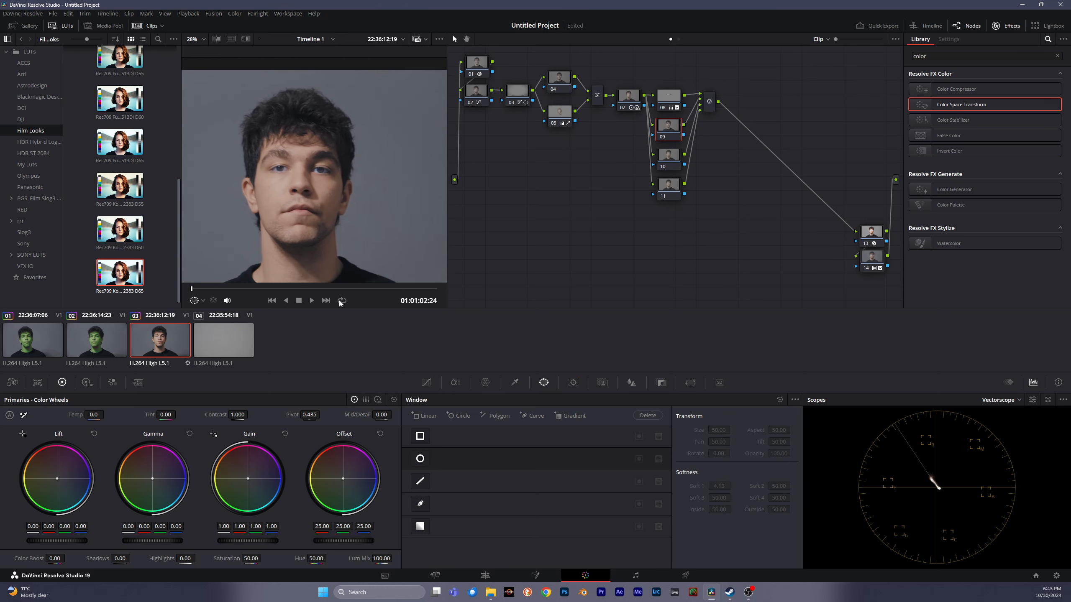
scroll(340, 304, down, 1)
drag(239, 290, 308, 286)
scroll(291, 218, down, 4)
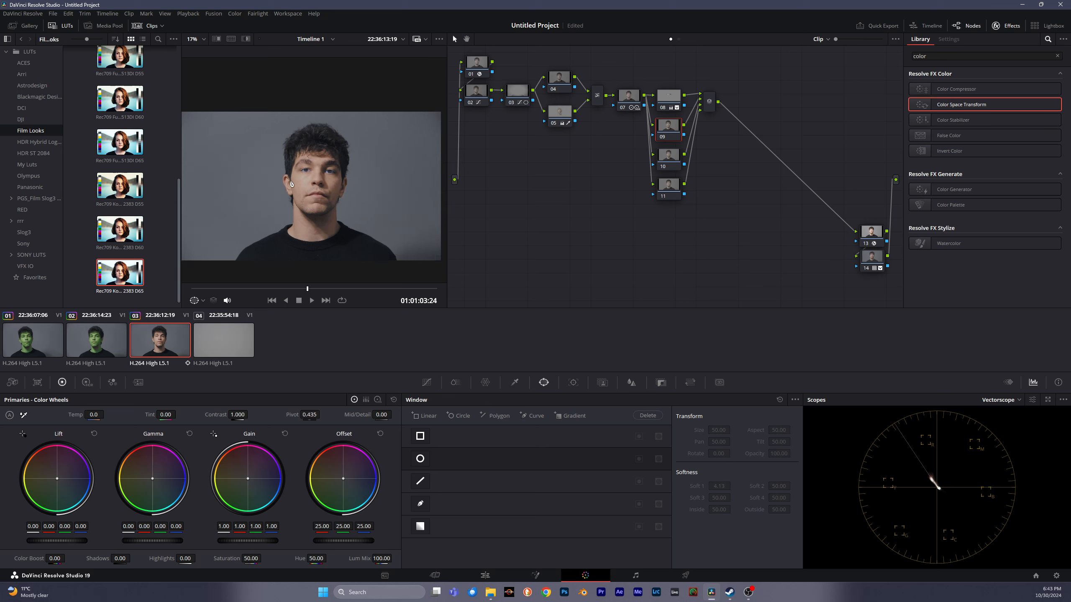
scroll(292, 185, up, 5)
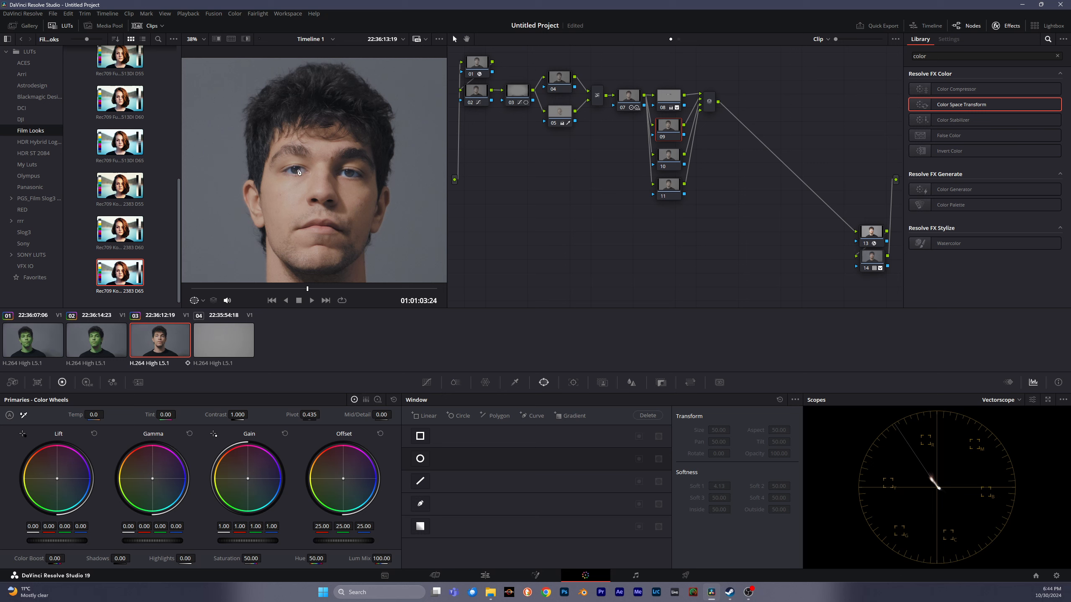
scroll(299, 172, down, 4)
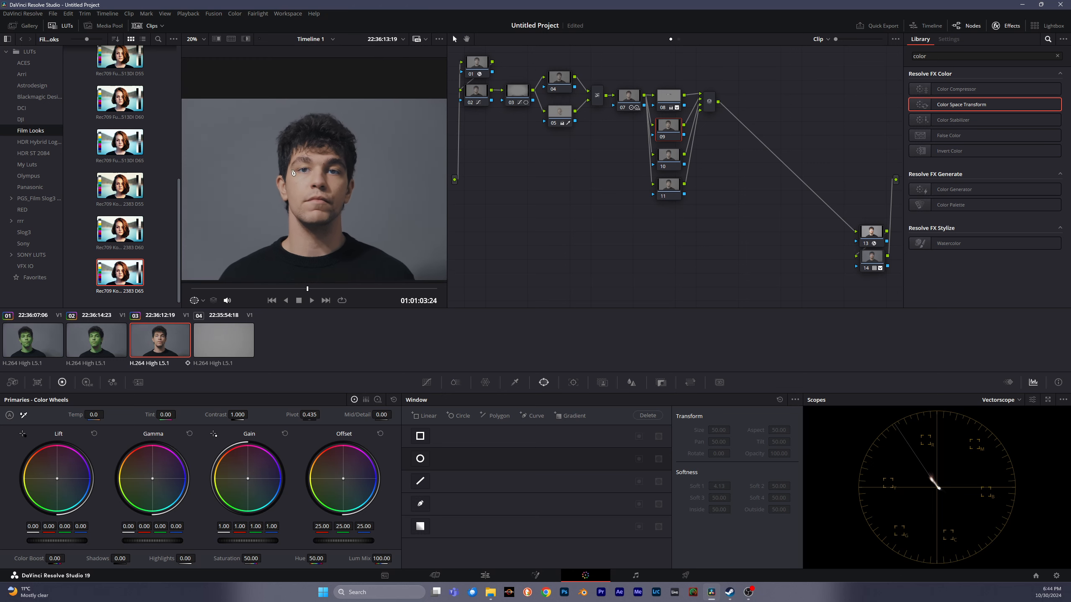
scroll(293, 172, down, 1)
drag(301, 290, 358, 289)
scroll(311, 187, up, 4)
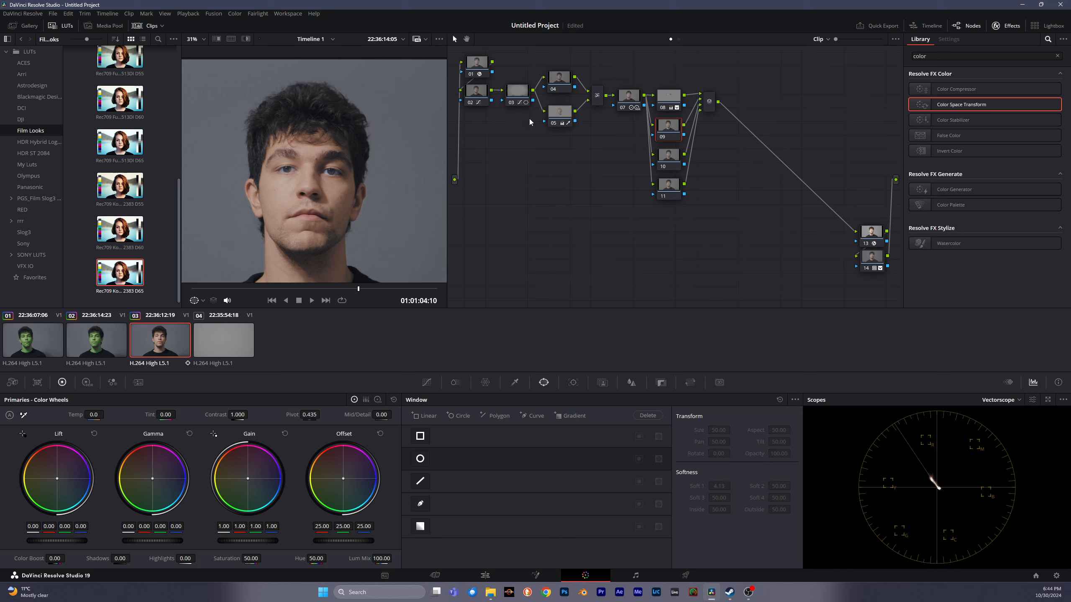
Push node 05's Offset to green at 21.05, 32.15 and 16.01 to recolor the skin, and inspect the face closely
click(559, 112)
drag(341, 480, 336, 483)
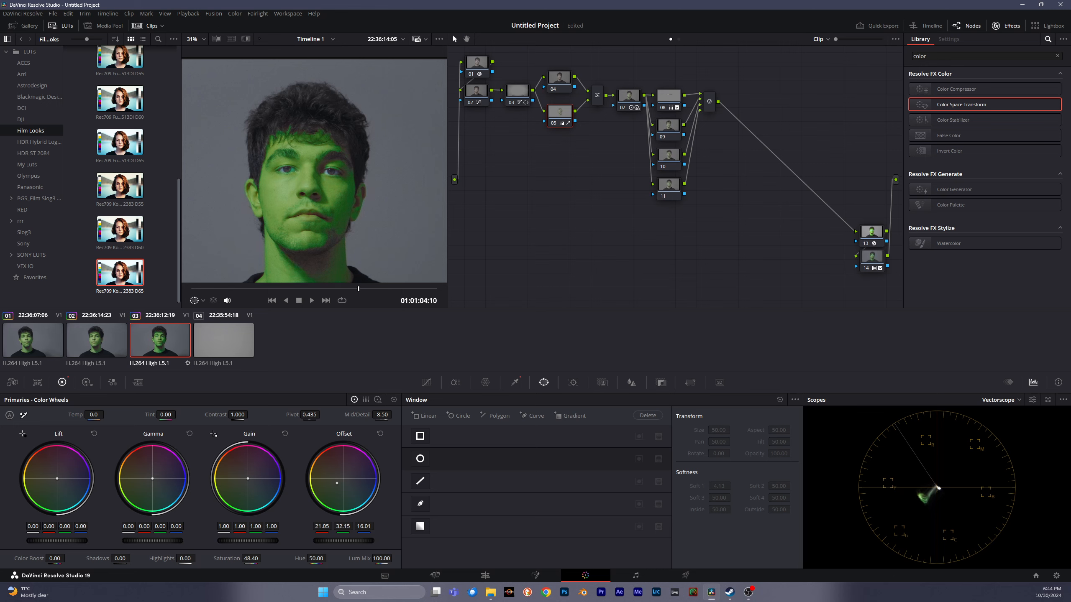
scroll(279, 174, up, 5)
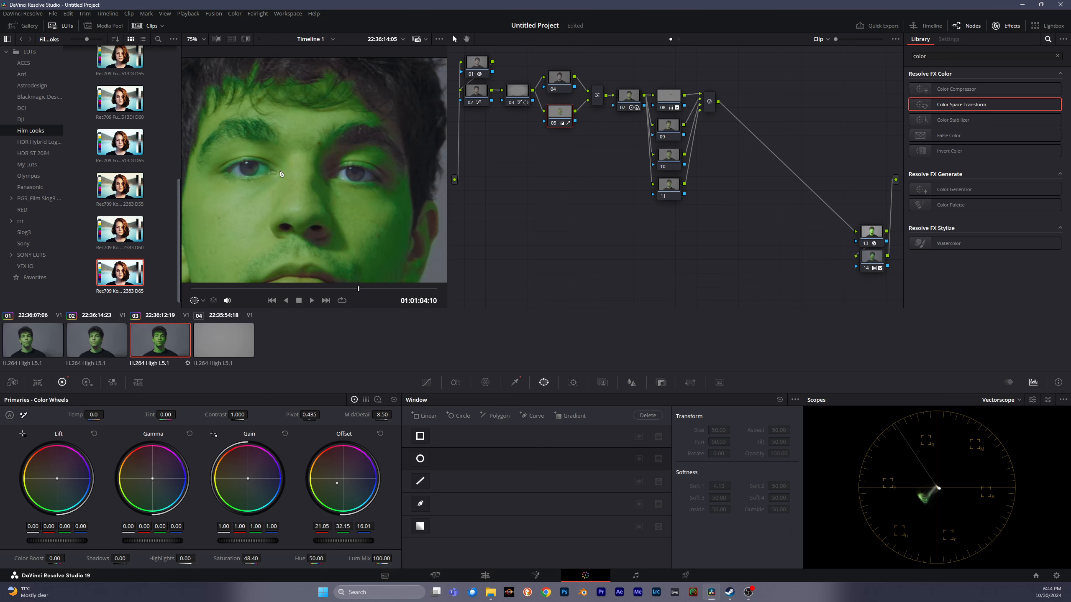
scroll(327, 179, down, 2)
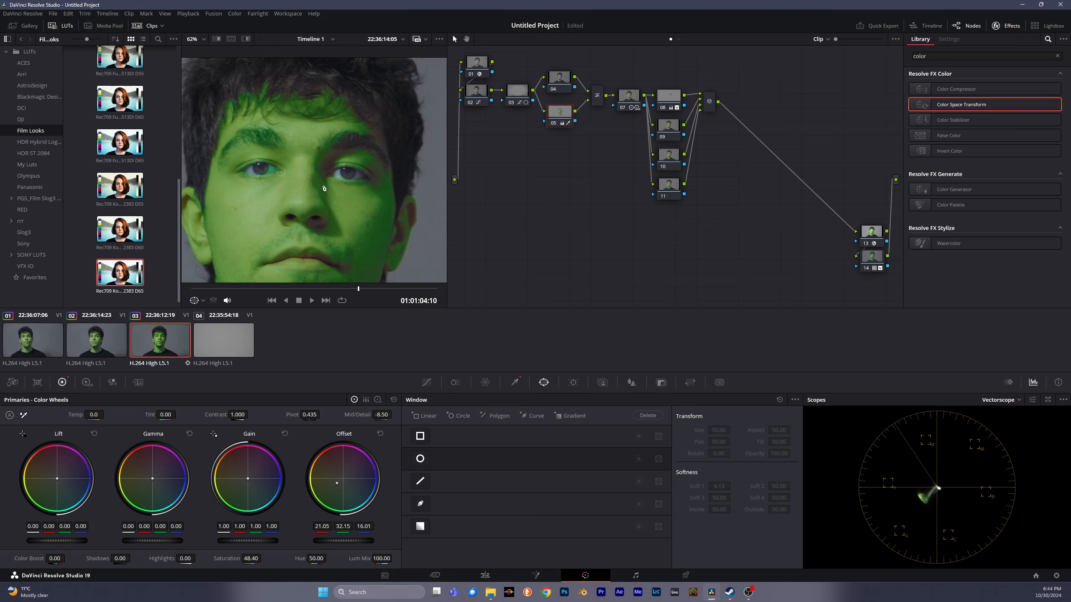
scroll(350, 187, down, 3)
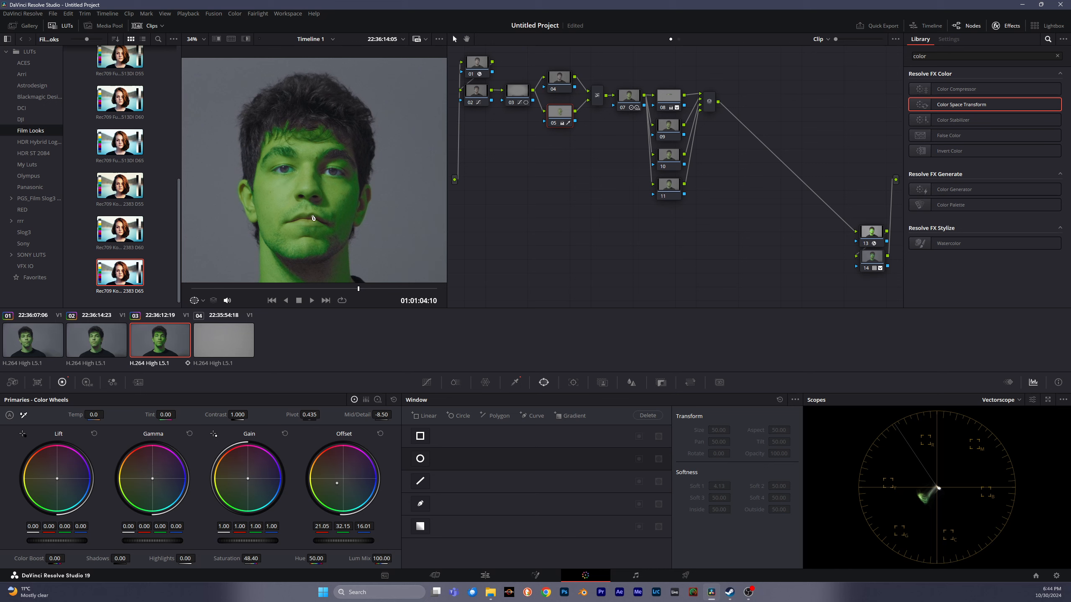
Draw a closed curve window around the lips on node 09, following the outline of the mouth
click(677, 132)
click(419, 503)
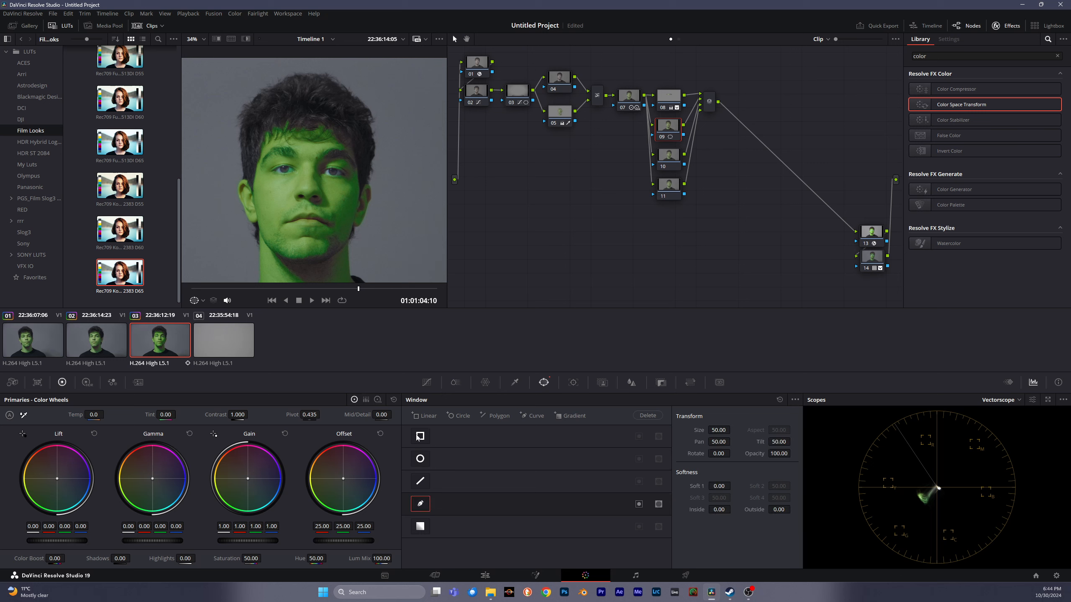
scroll(298, 254, up, 2)
scroll(299, 254, up, 2)
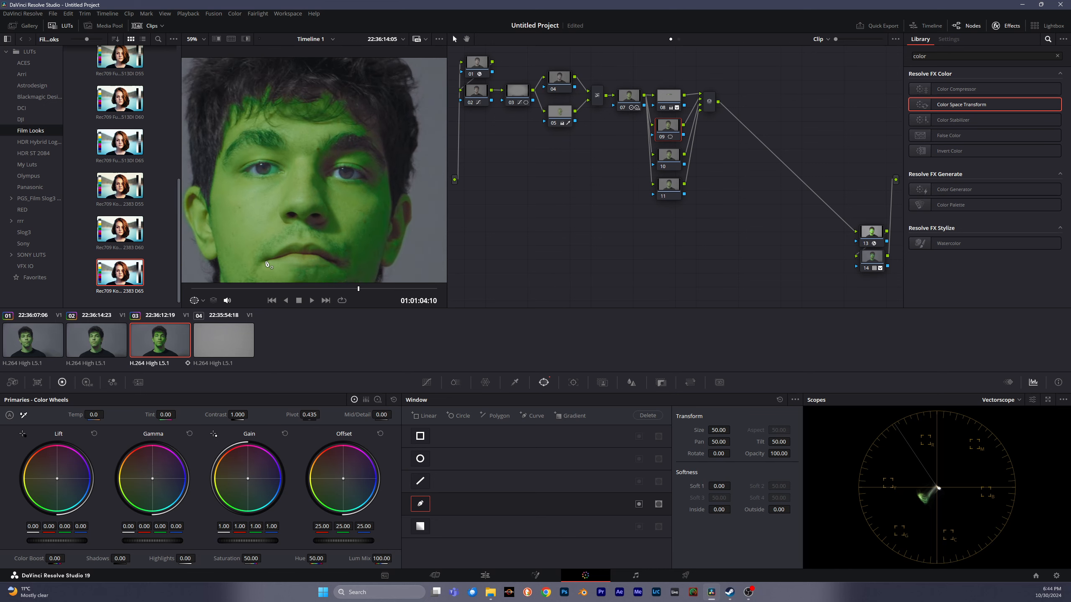
click(262, 262)
click(307, 265)
click(333, 266)
click(342, 262)
click(323, 250)
click(312, 245)
click(305, 245)
click(294, 244)
click(284, 246)
click(277, 252)
click(262, 261)
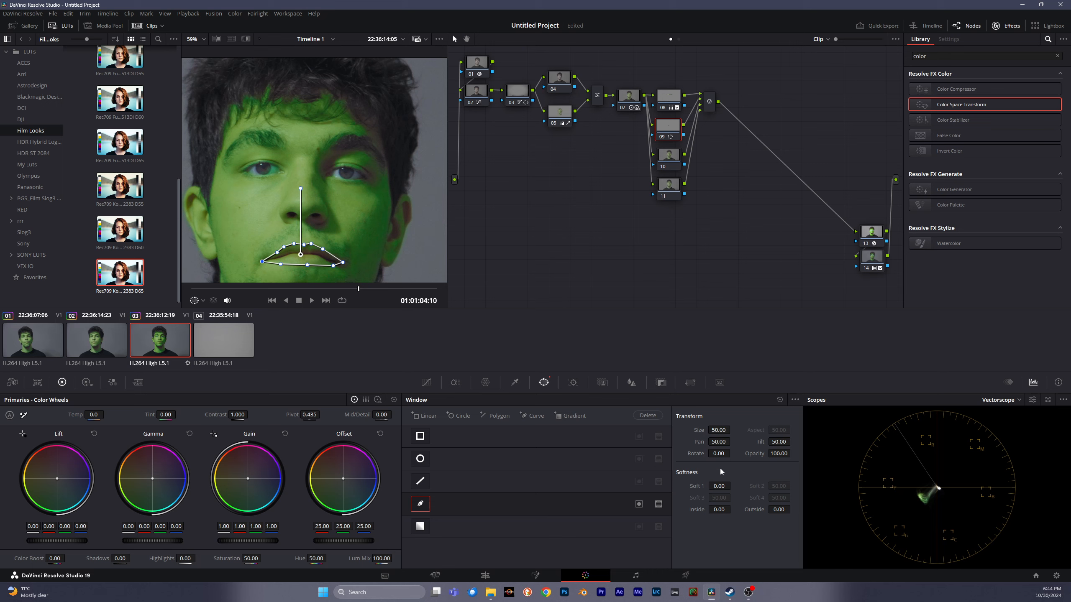
Recolor the lips on node 09 with Soft 1 1.08, Offset 27.40, 24.14, 23.84, Saturation 30.20 and Hue 70.40, then check the face
drag(727, 486, 733, 487)
drag(329, 557, 328, 558)
drag(718, 486, 733, 486)
drag(345, 481, 343, 478)
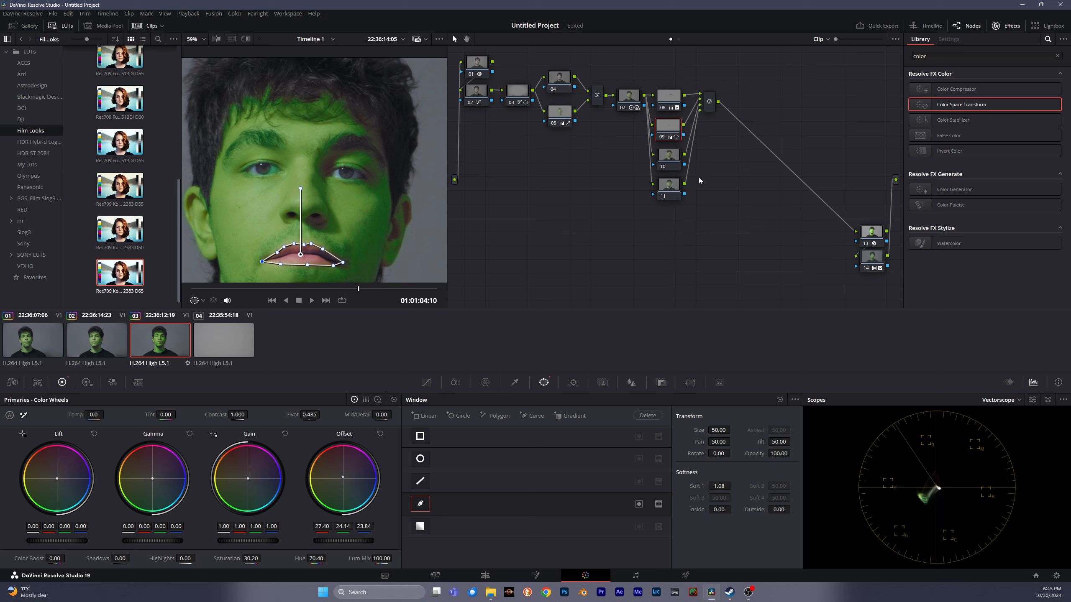
click(669, 157)
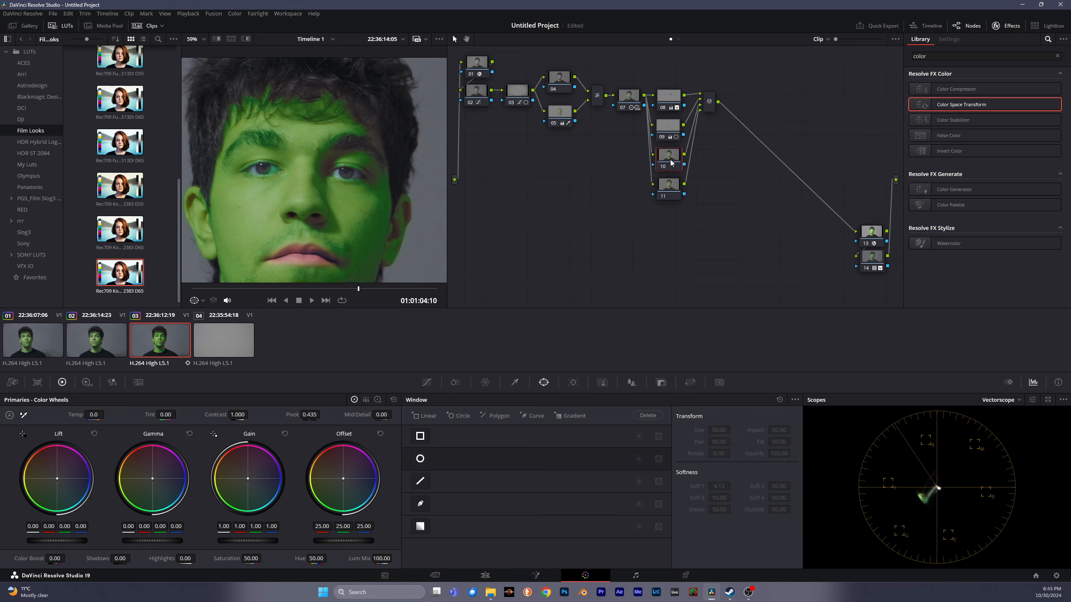
scroll(331, 235, down, 2)
scroll(332, 236, down, 3)
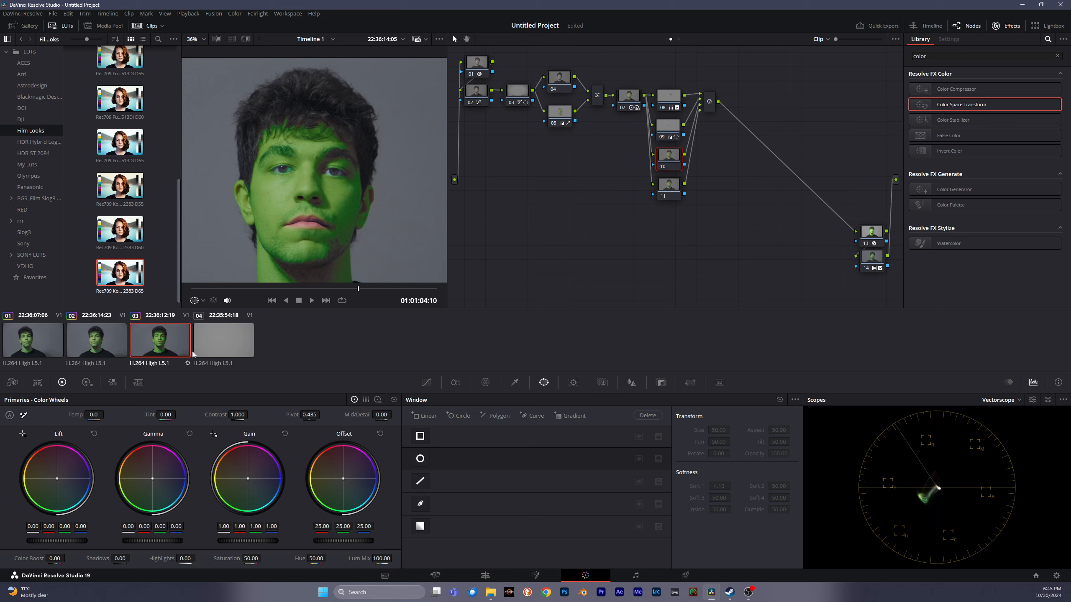
Fine-tune the softness of node 09's lip window and track it forward and in reverse across the clip
click(675, 135)
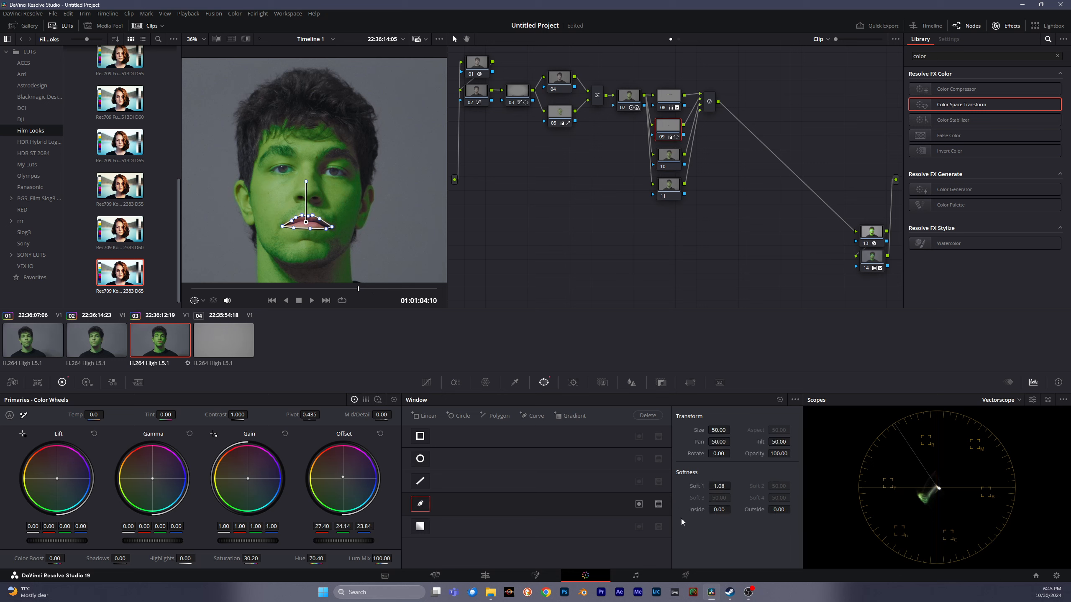
drag(733, 486, 733, 487)
click(573, 383)
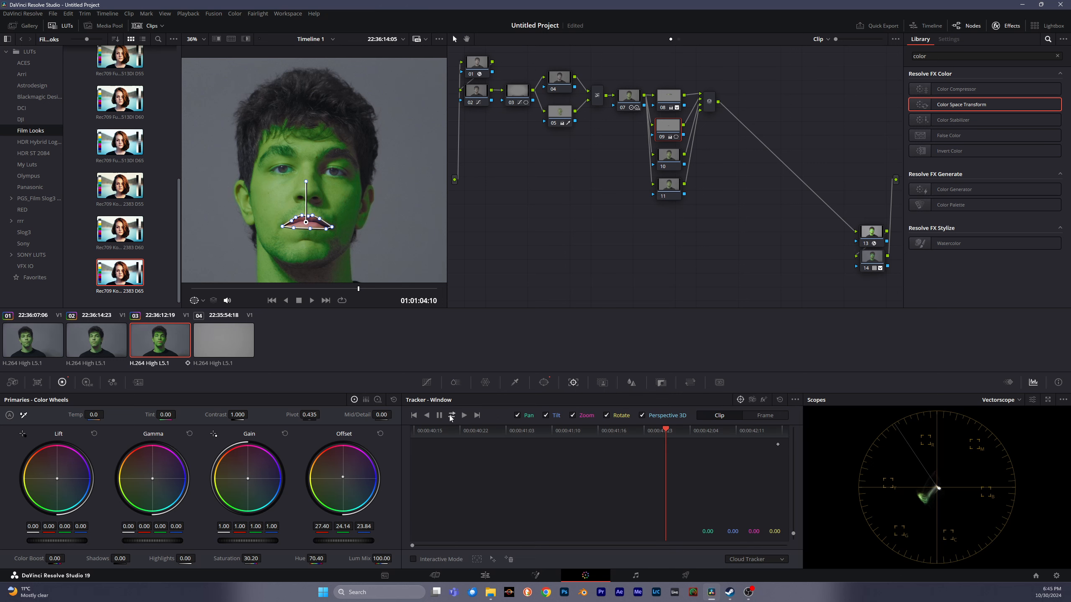
click(451, 416)
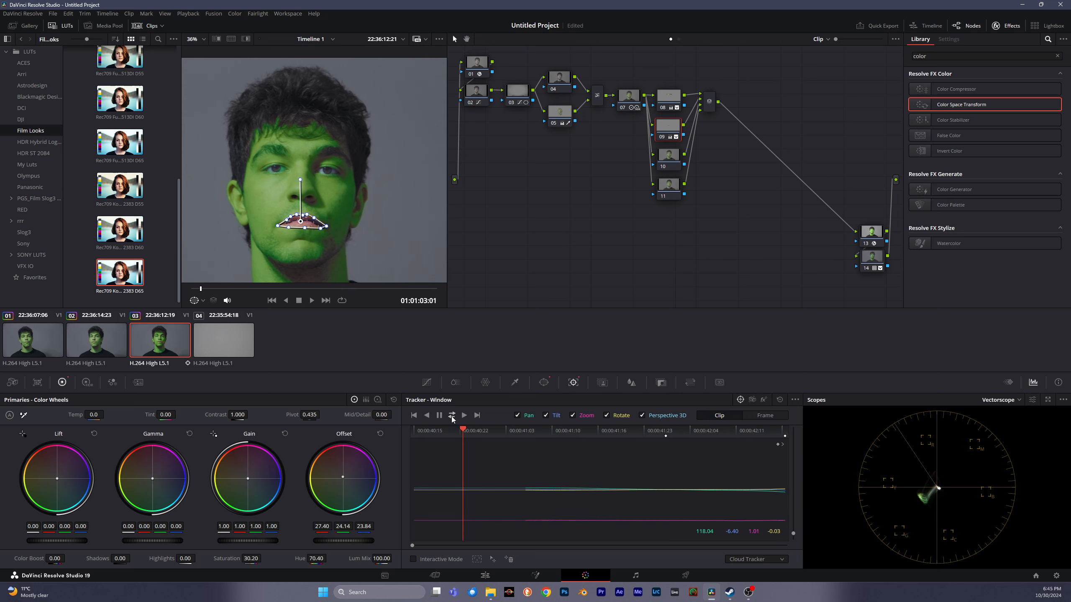
Play the clip through with the lip window overlay hidden to check that the lip correction follows the mouth
click(652, 186)
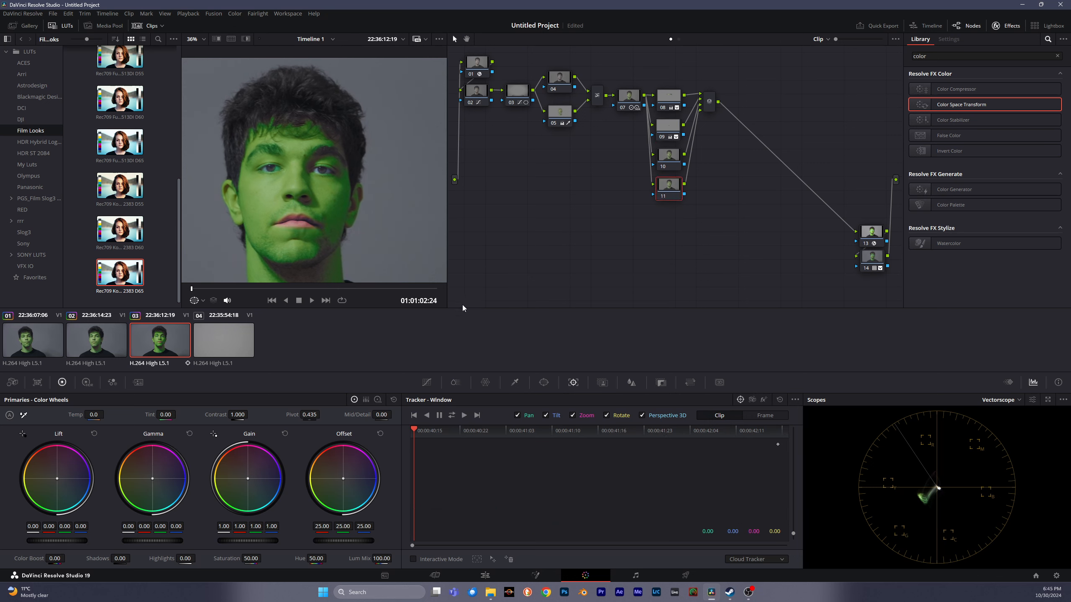
key(space)
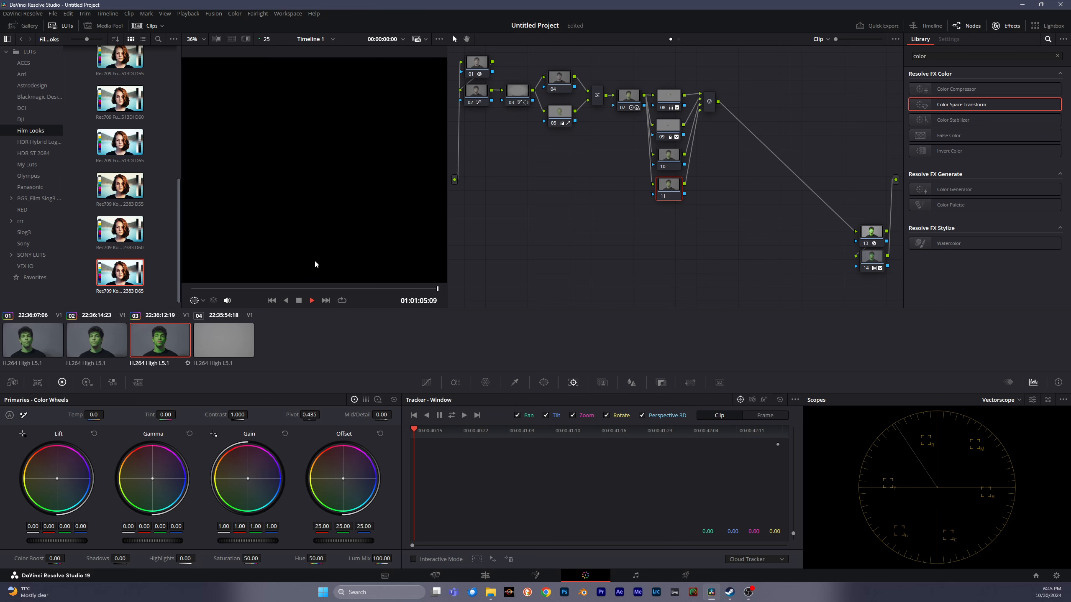
key(space)
drag(418, 429, 442, 437)
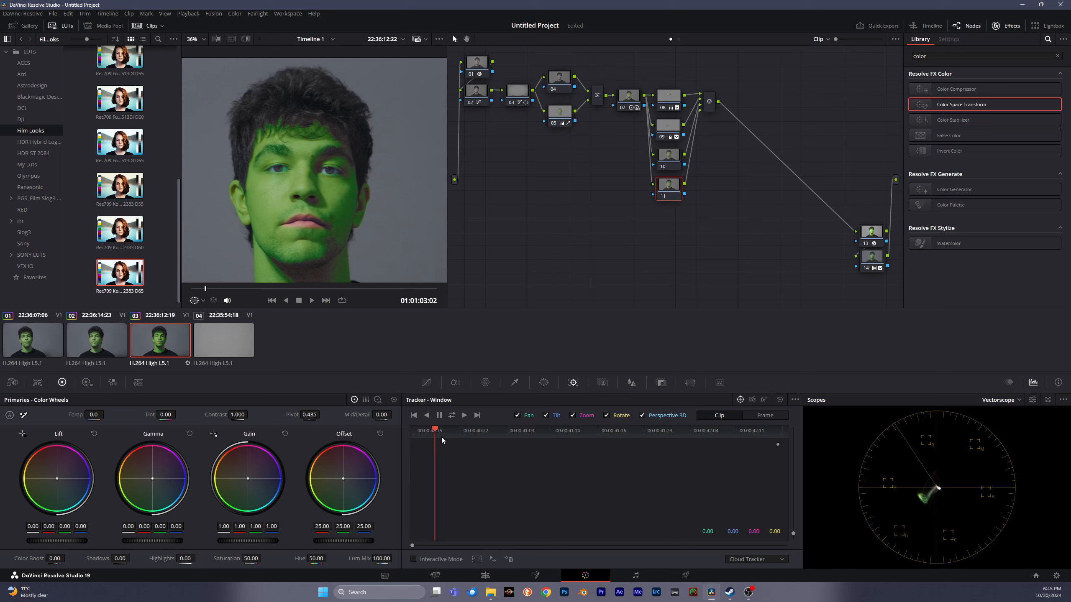
Bring the skin on node 05 back toward a natural tone with Offset 30.32, 27.68 and 25.40
click(572, 116)
click(428, 383)
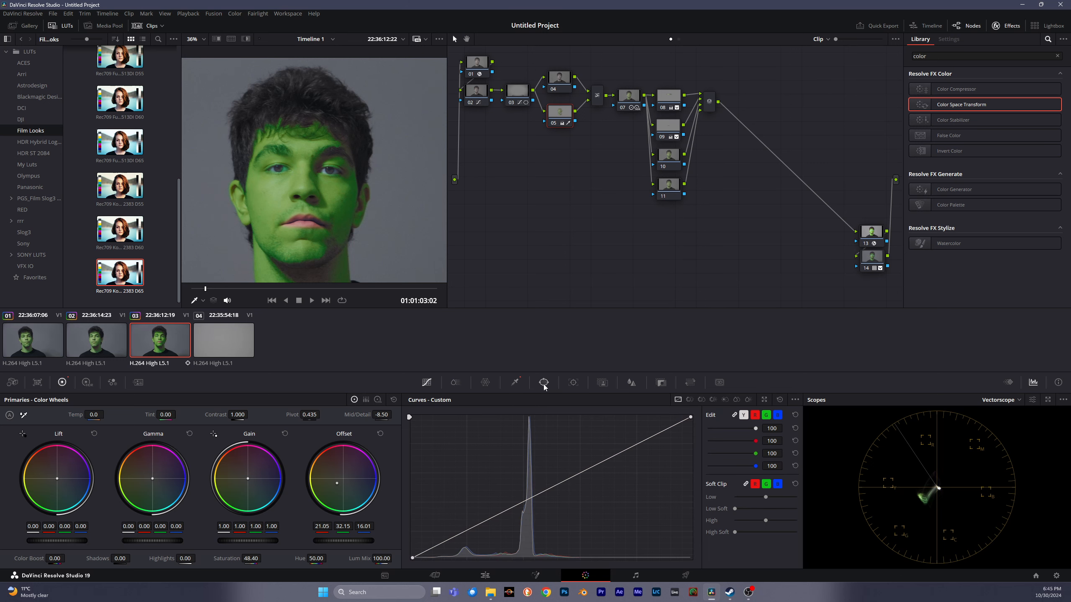
click(515, 382)
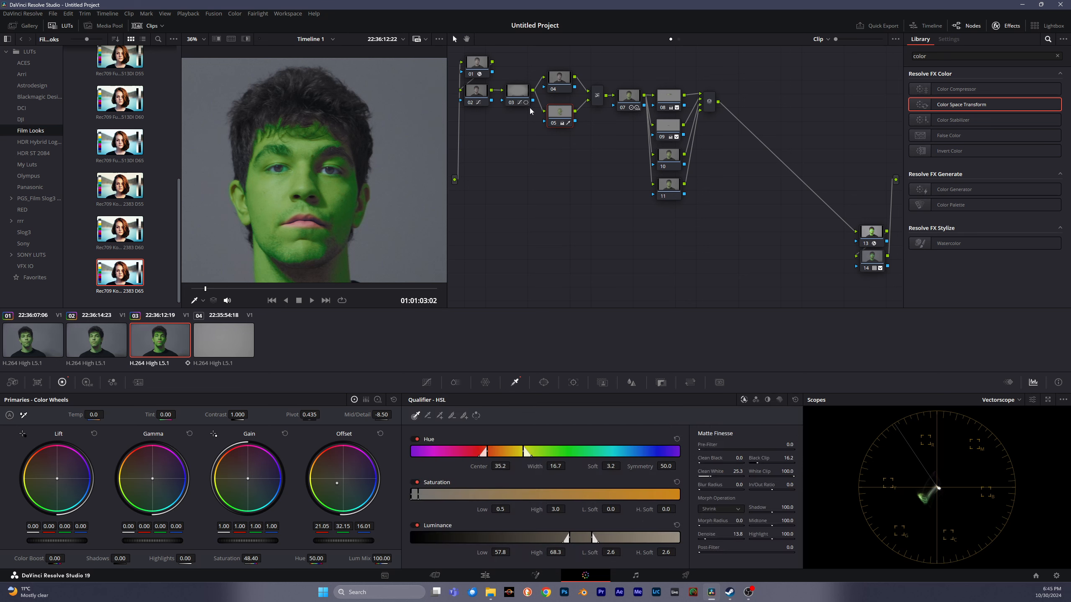
drag(336, 483, 342, 478)
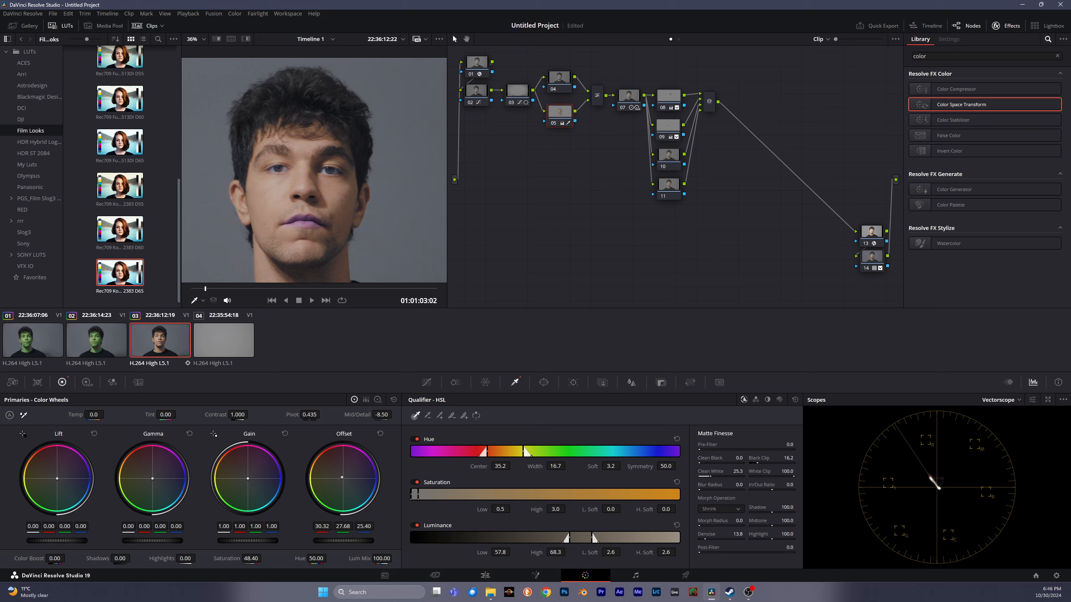
Regrade the lips on node 09 with Contrast 1.076, Pivot 0.259, Offset 35.91, 24.22, 21.87, Saturation 35.80 and Hue 50.00, and check the face
click(669, 126)
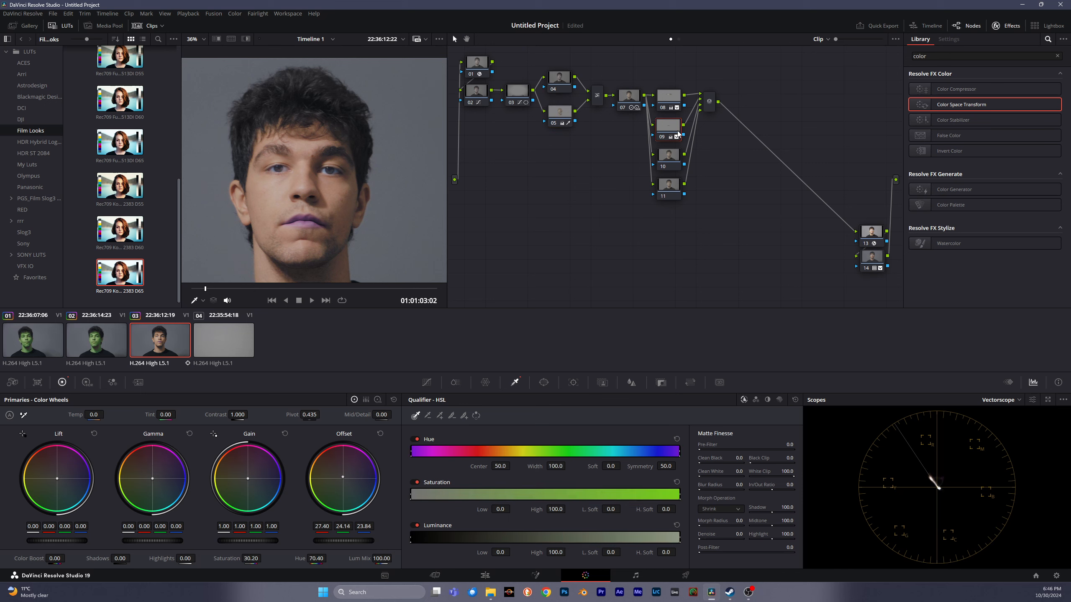
click(544, 383)
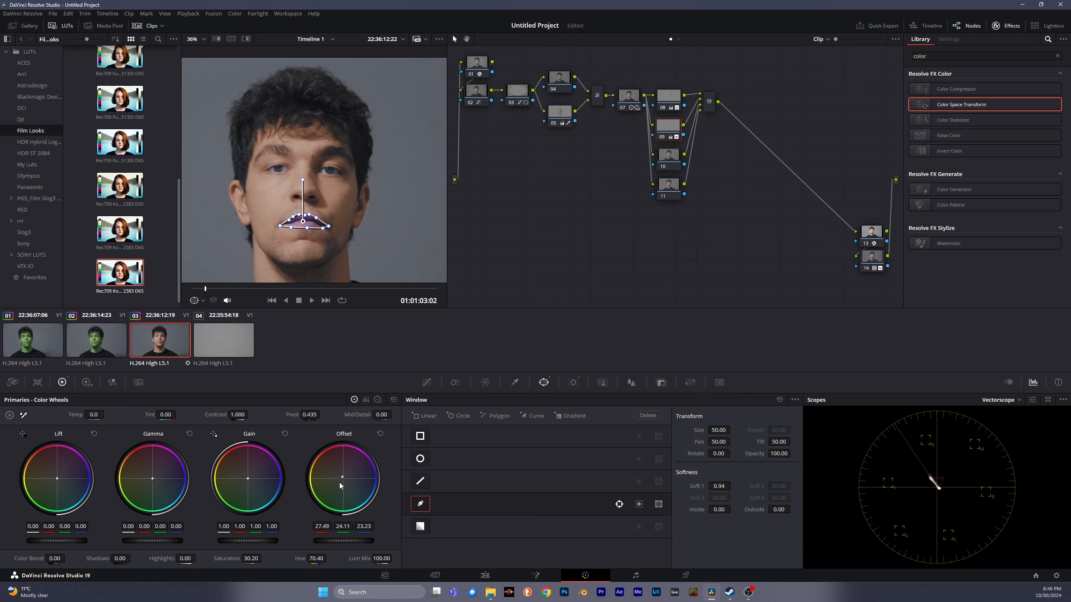
click(321, 558)
scroll(279, 259, up, 6)
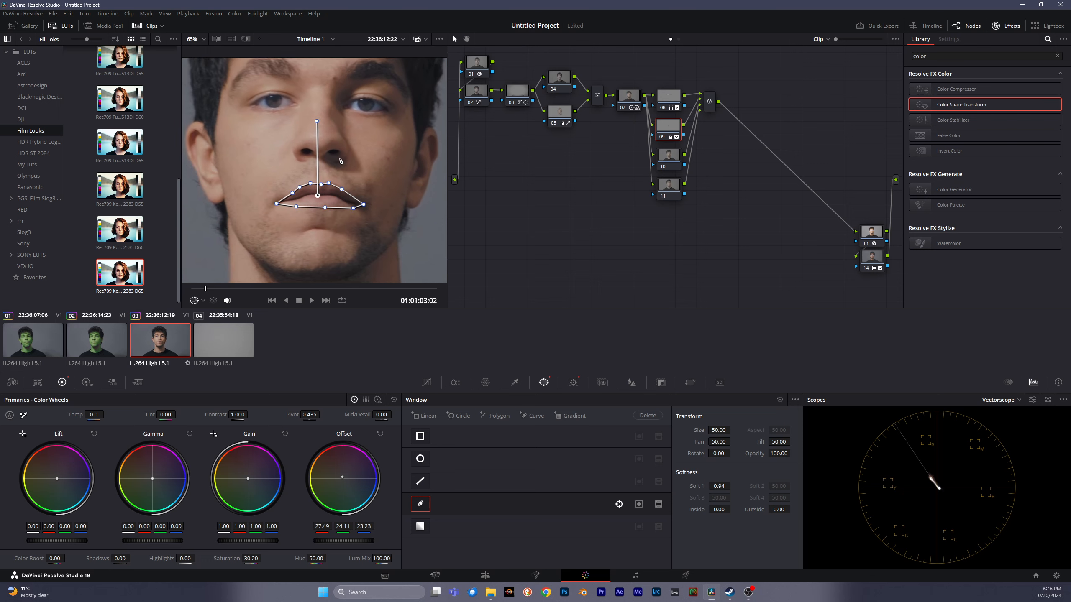
mouse_move(345, 475)
mouse_down()
mouse_move(336, 462)
mouse_move(340, 473)
mouse_up()
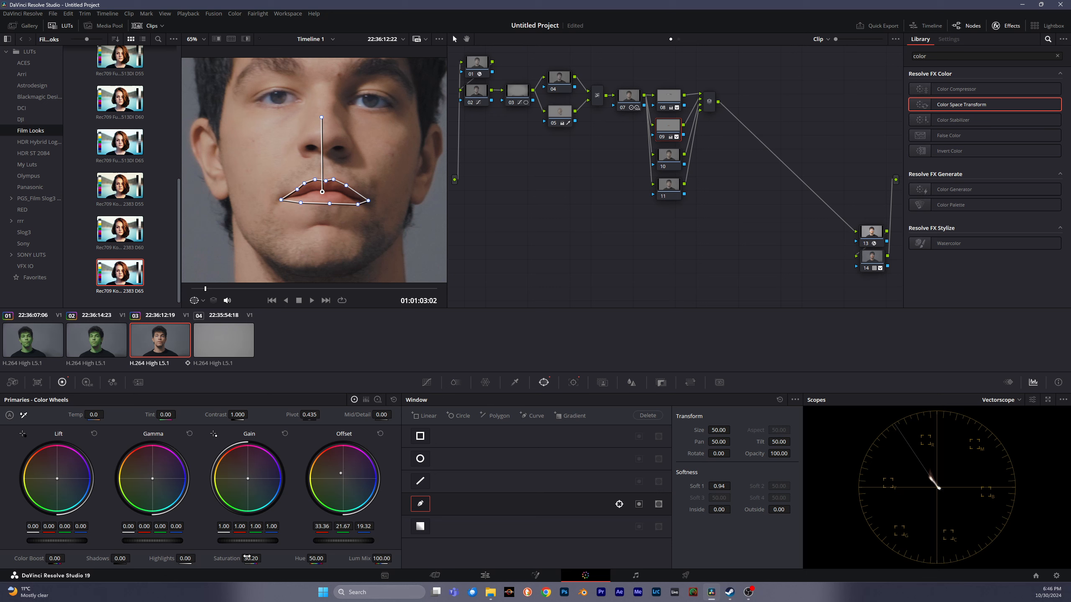
mouse_move(251, 558)
mouse_down()
mouse_move(231, 559)
mouse_move(267, 557)
mouse_up()
drag(344, 541, 350, 540)
drag(237, 414, 235, 415)
drag(310, 415, 293, 414)
click(668, 155)
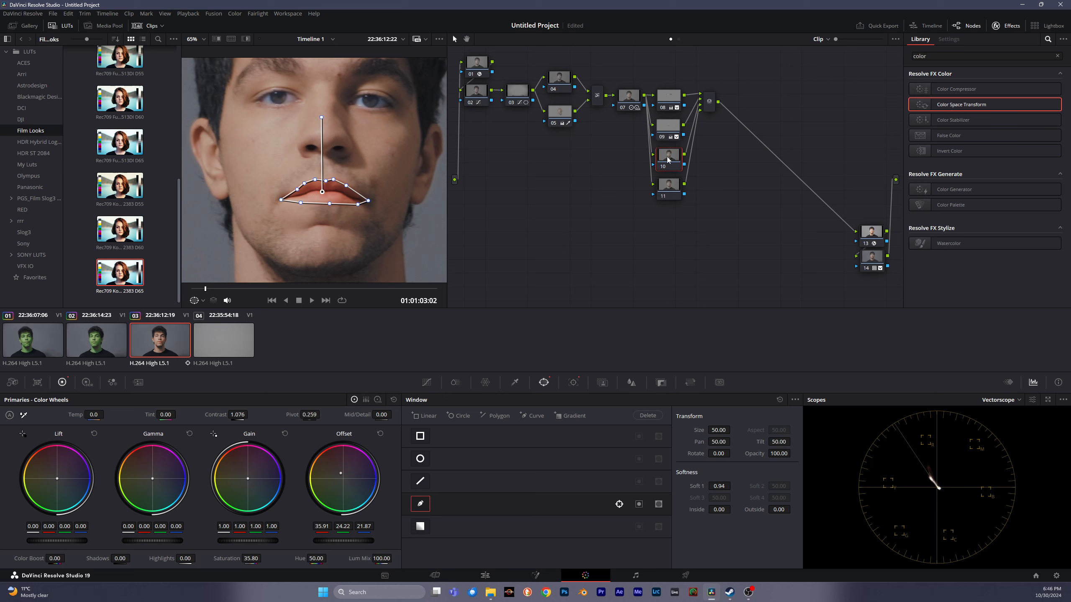
scroll(327, 169, down, 5)
scroll(326, 174, down, 1)
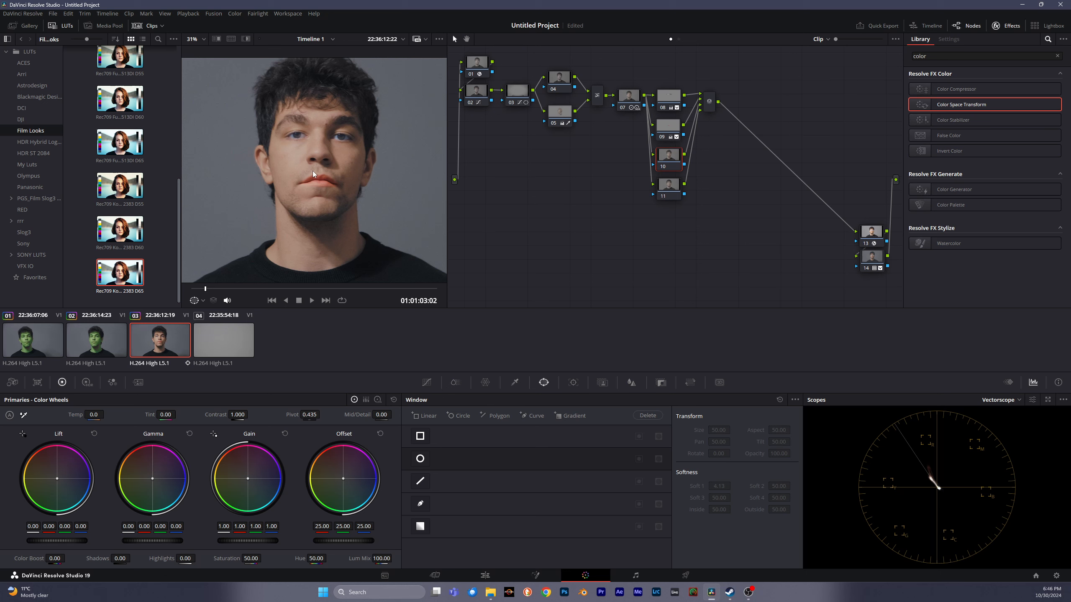
Undo the natural lip and skin adjustments on nodes 09 and 05 to bring back the green skin grade
key(shift+semicolon)
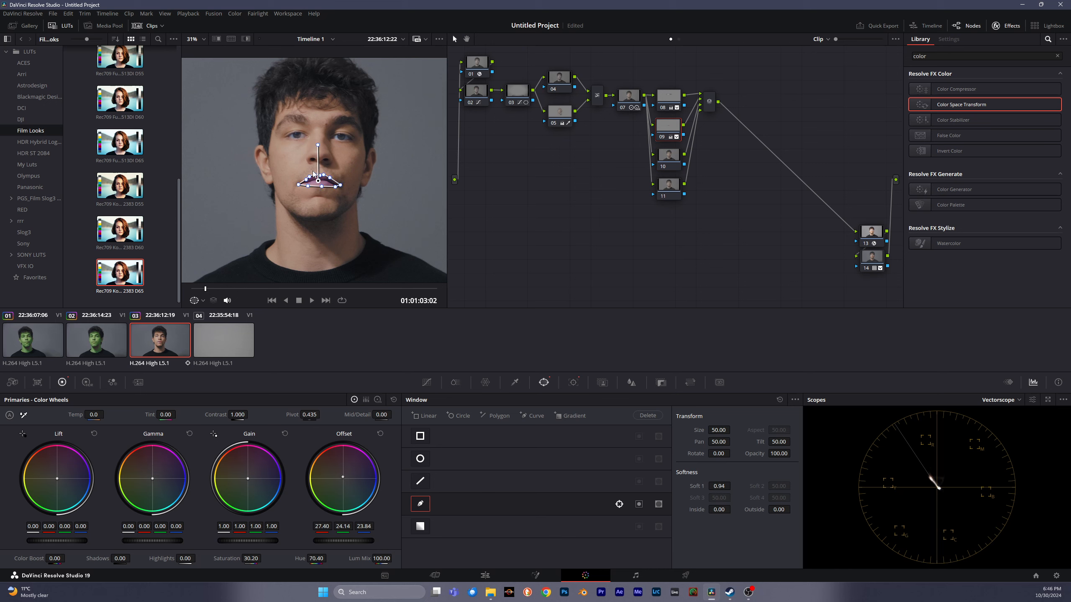
key(ctrl+z)
key(ctrl+z)
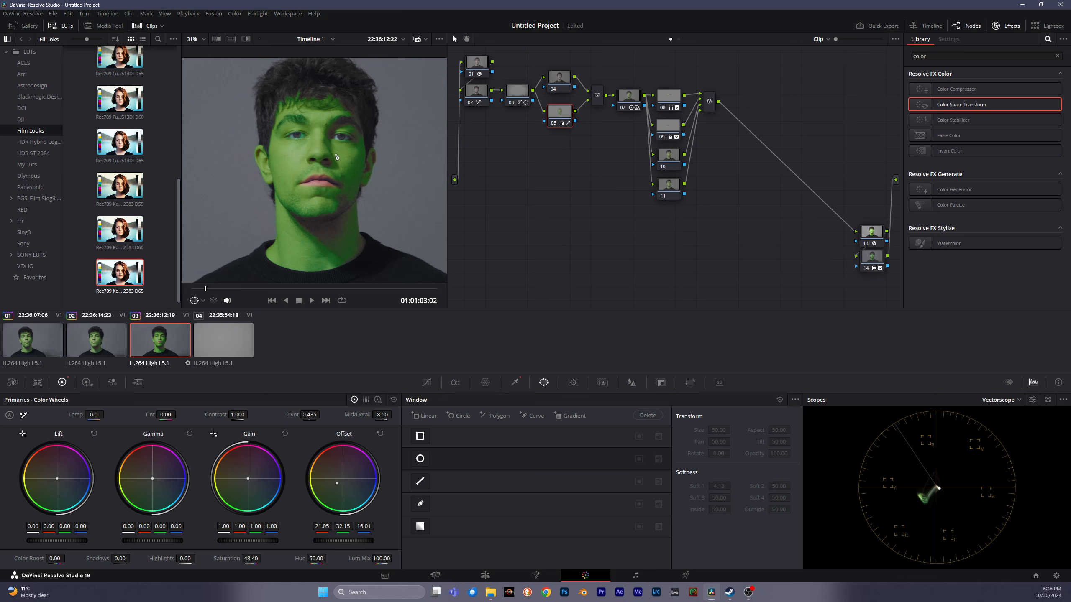
Inspect the lip edges against the green skin up close and play the clip to examine the grade in motion
scroll(357, 228, up, 6)
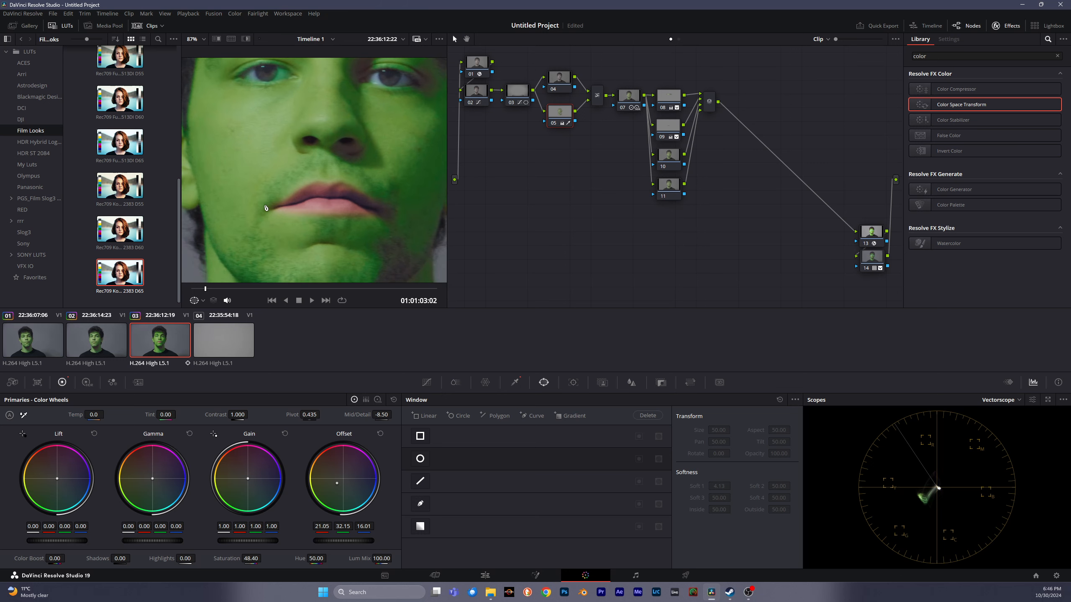
scroll(266, 207, down, 5)
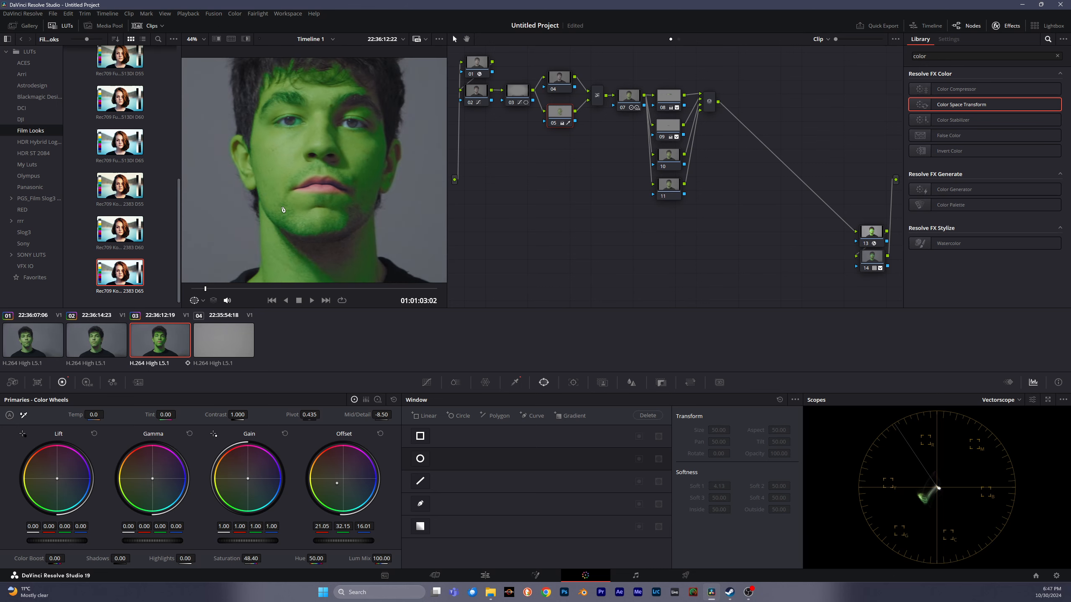
scroll(282, 209, down, 3)
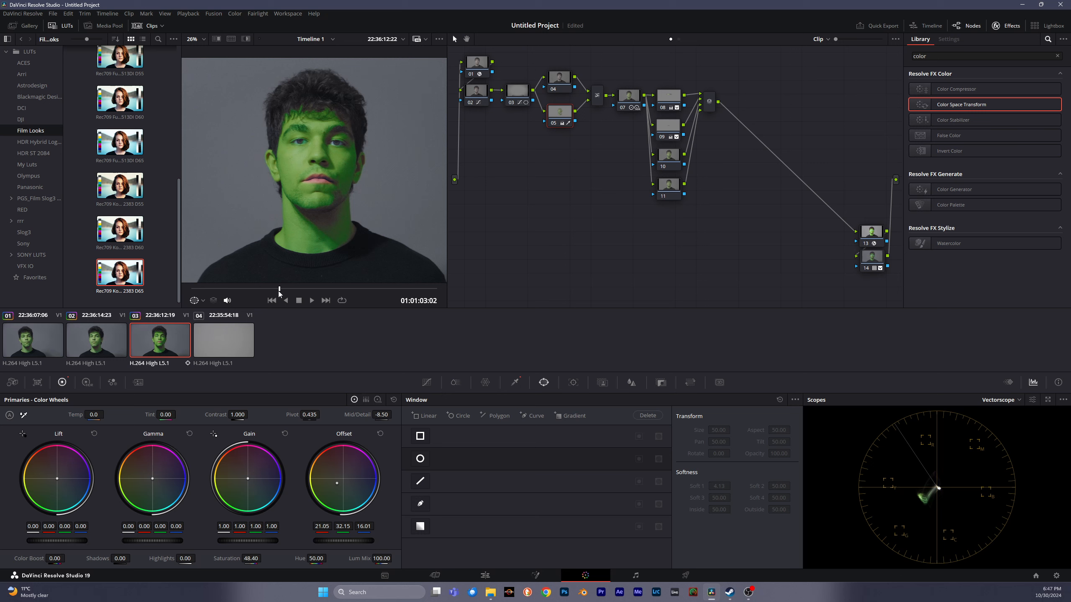
key(space)
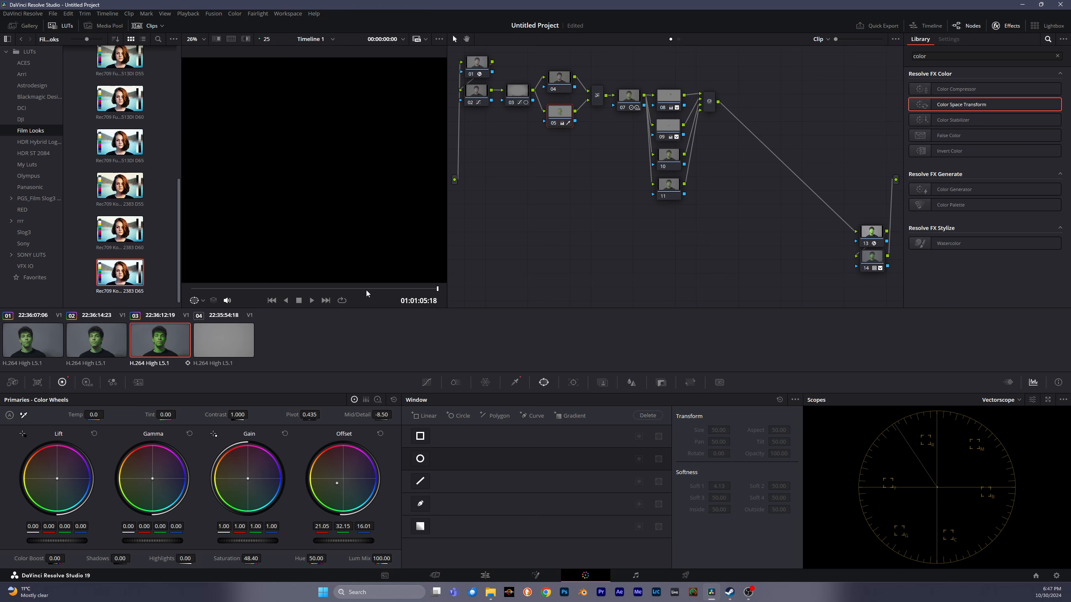
key(space)
click(201, 288)
key(space)
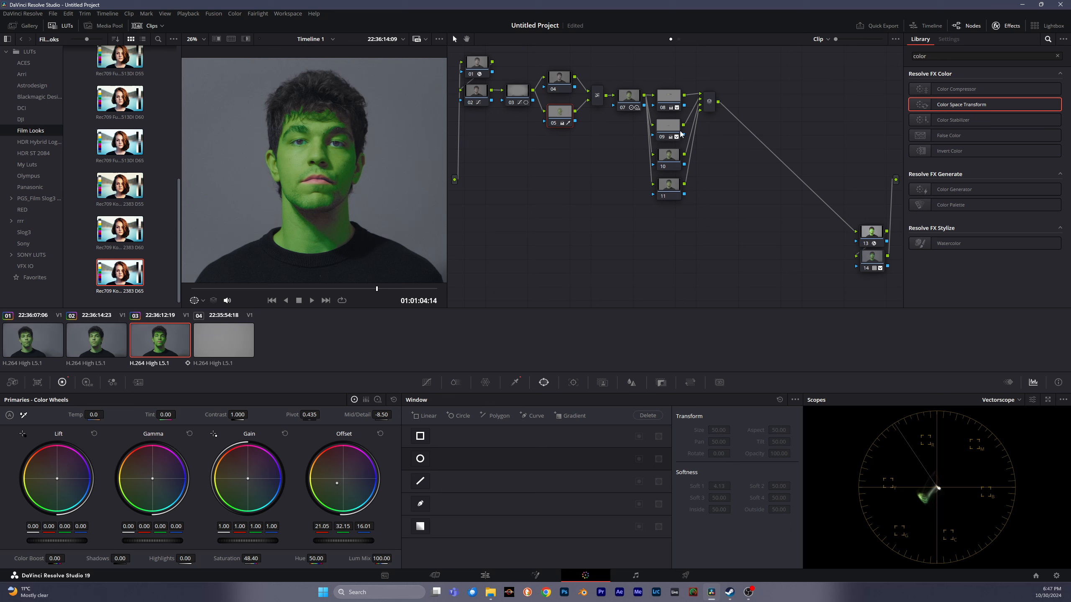
Draw a circular window around the face on the third parallel node with Size 32.94, Aspect 43.95, Rotate -2.86 and Soft 1 6.29
key(ctrl+z)
click(420, 459)
drag(378, 167, 357, 165)
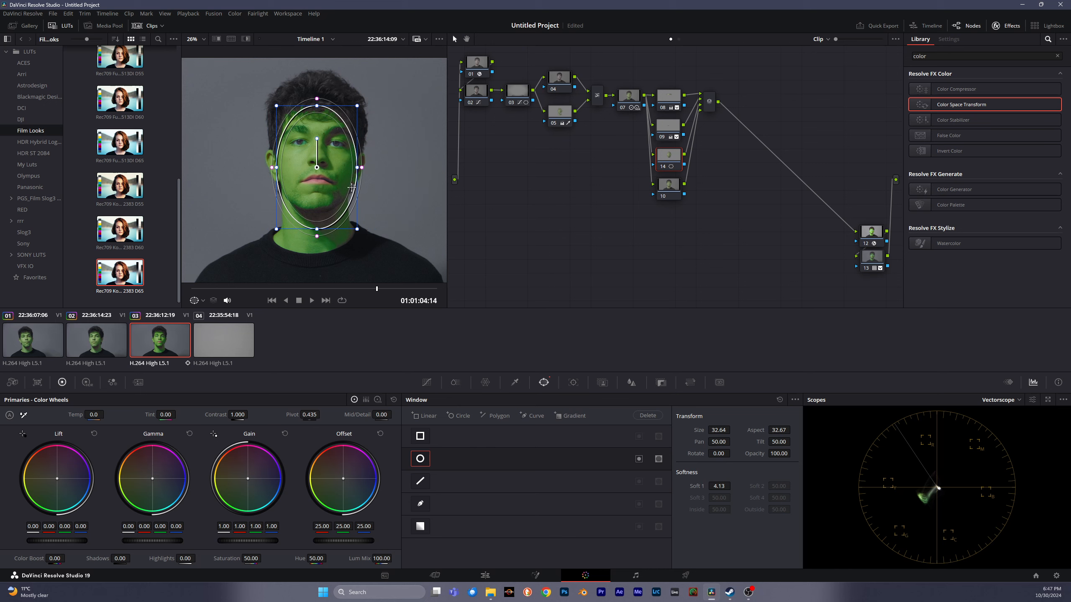
drag(326, 194, 359, 158)
drag(316, 216, 316, 200)
drag(315, 133, 329, 159)
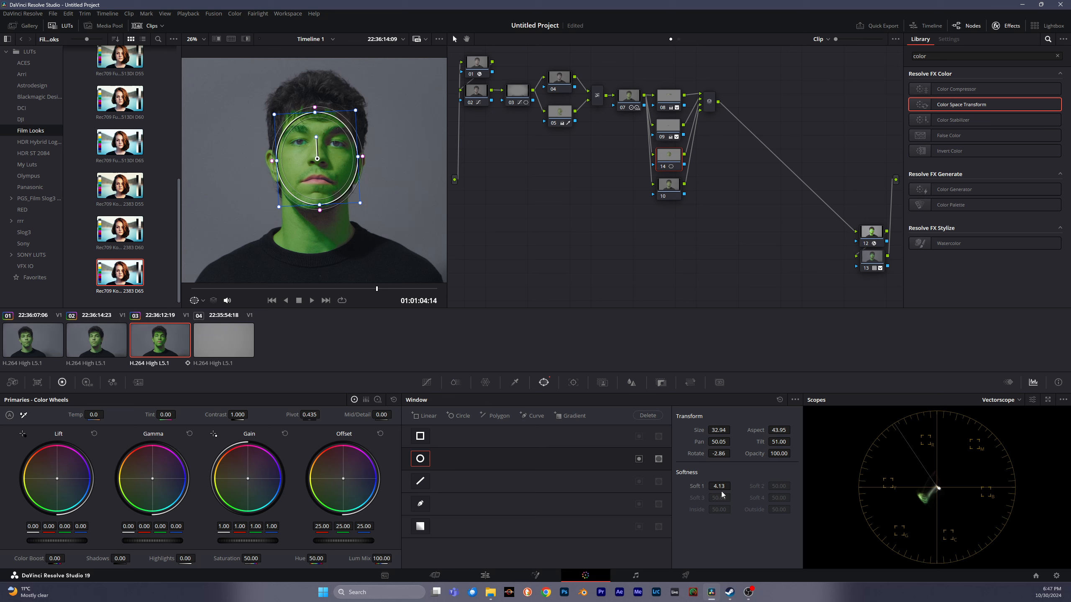
drag(721, 487, 739, 486)
Set Contrast to 1.216 and Pivot to 0.523 inside the face window, and track the window across the whole clip
drag(238, 415, 322, 415)
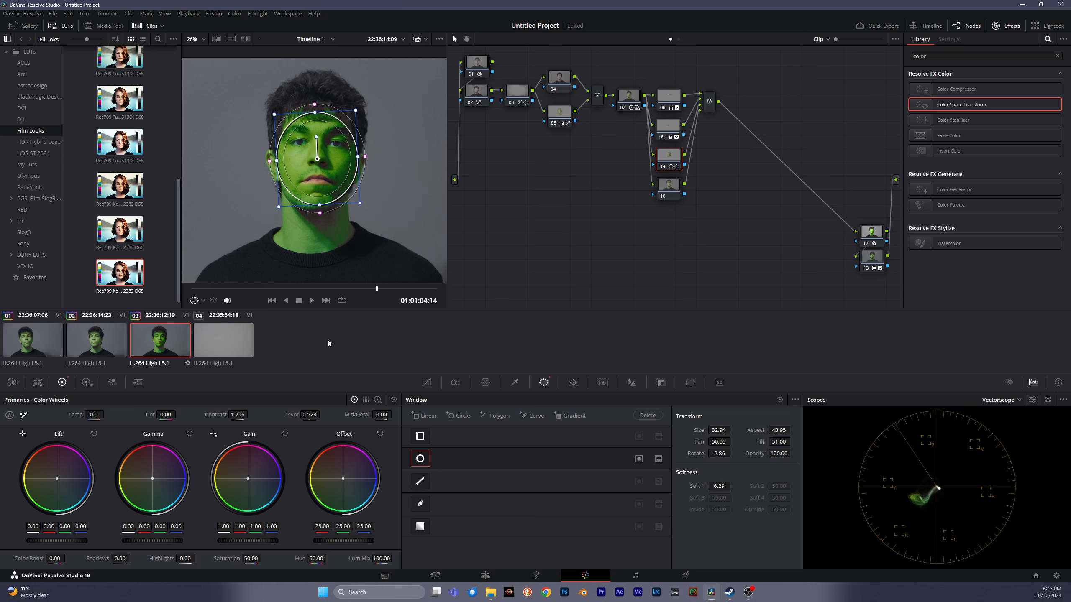
click(574, 383)
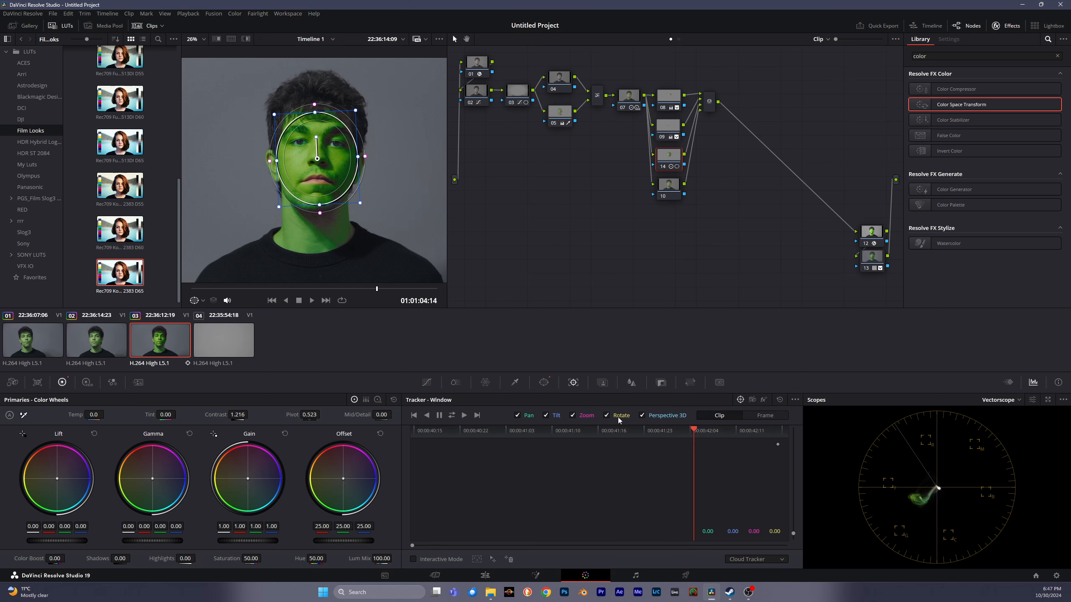
click(451, 416)
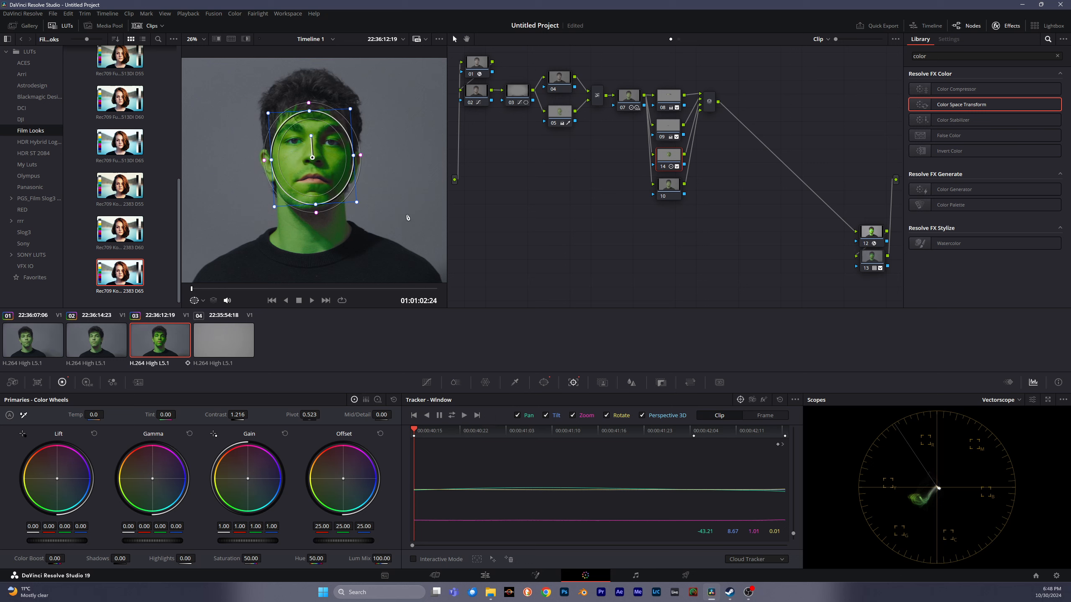
click(427, 383)
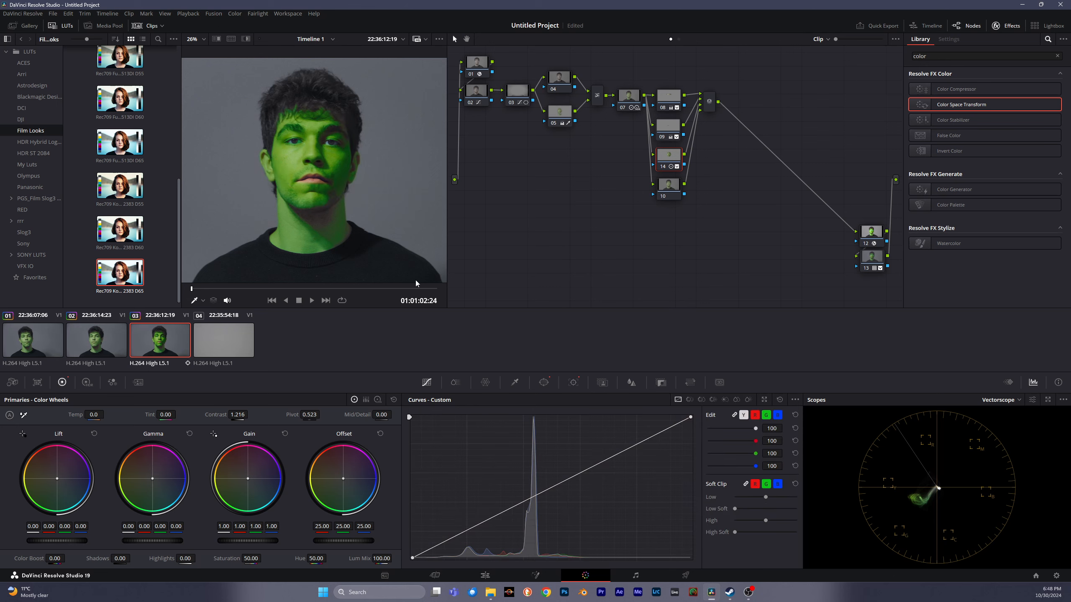
scroll(290, 250, down, 2)
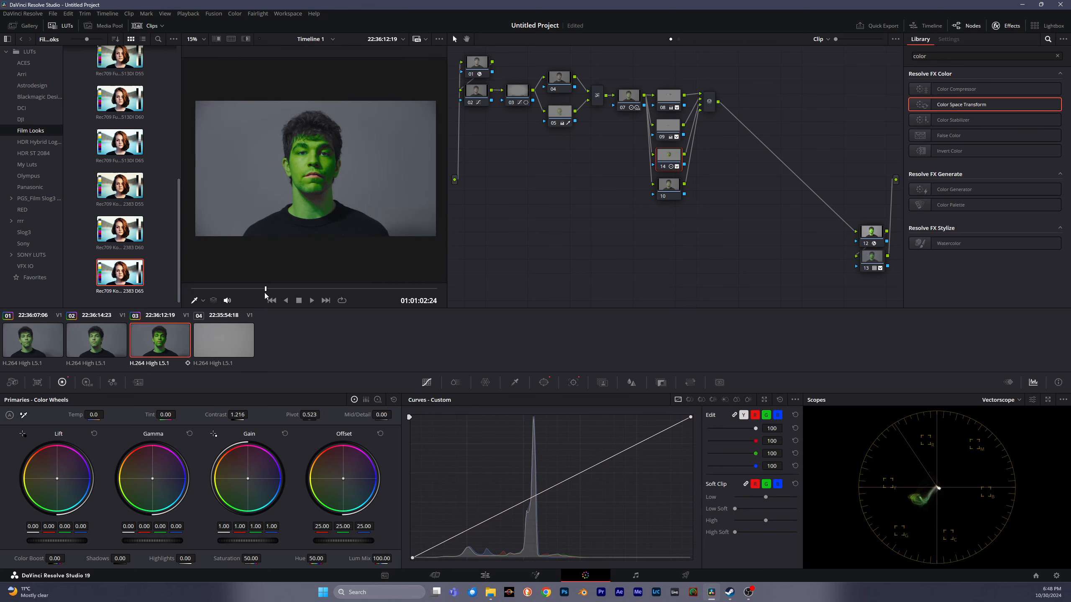
key(space)
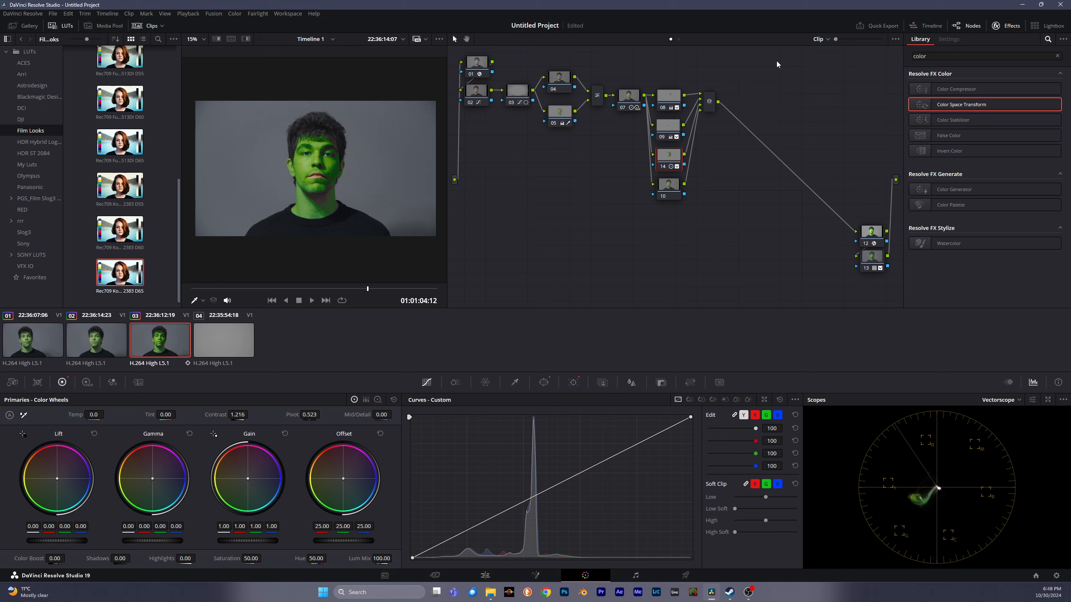
Delete all nodes between node 02 and the final two nodes, and connect node 02 directly to the first of those two
drag(774, 63, 509, 234)
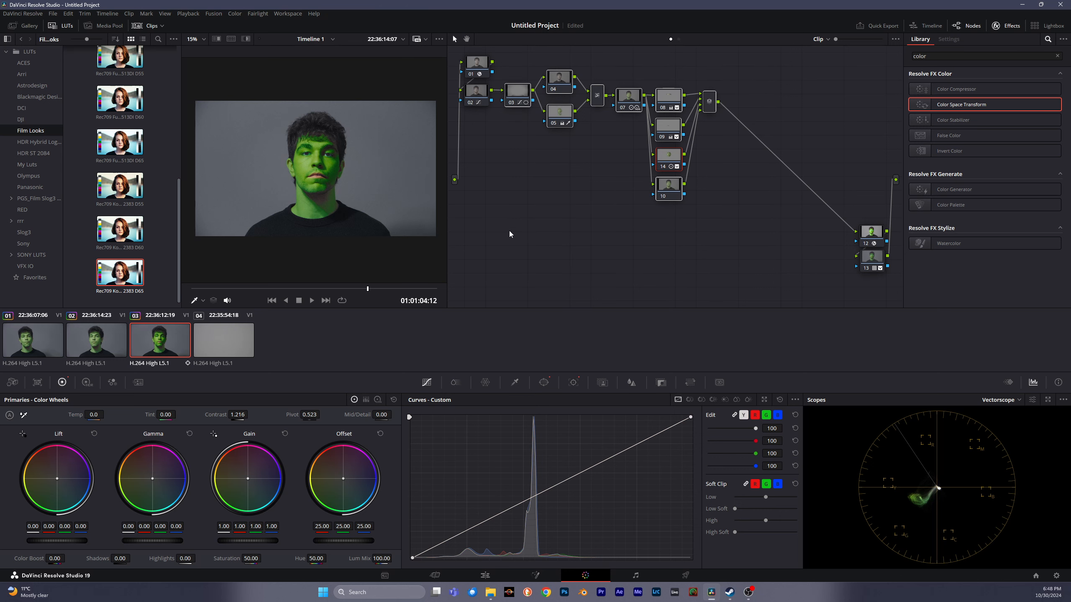
key(Delete)
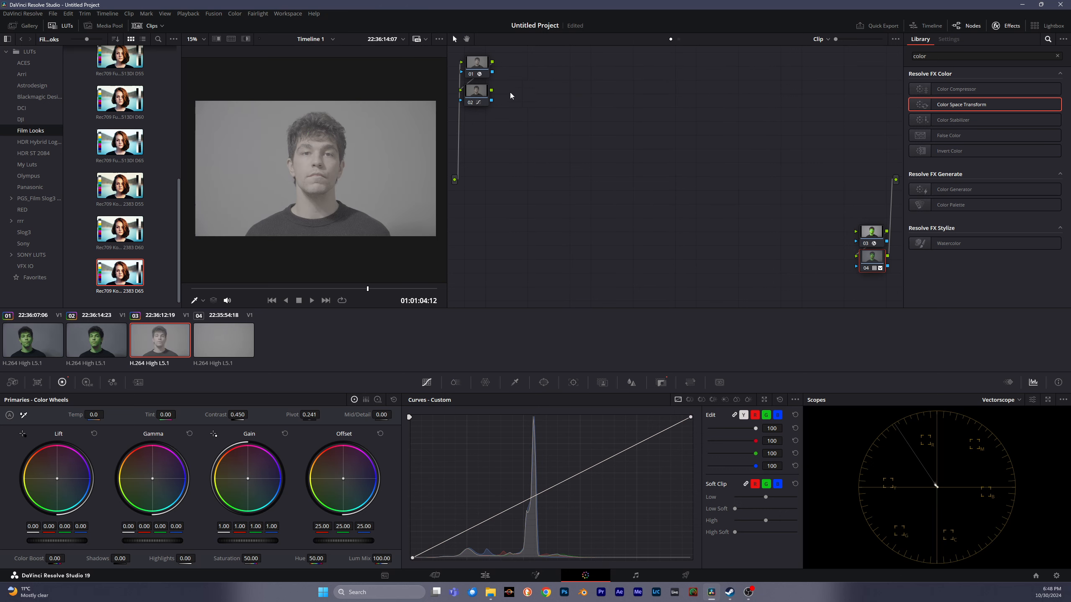
drag(492, 90, 856, 231)
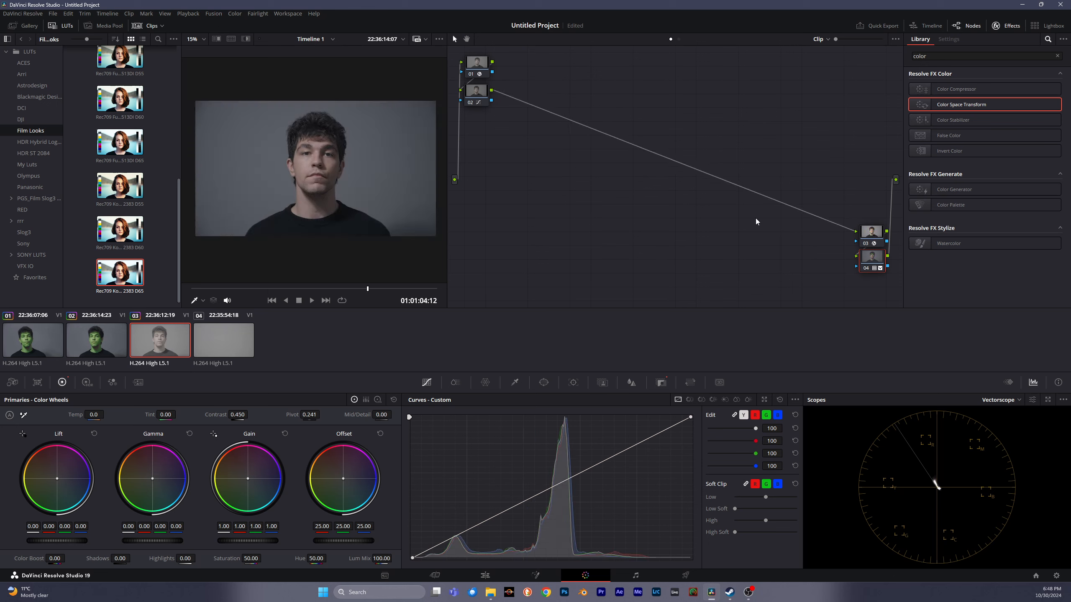
Add a serial node after node 02 and set its ColorSlice Skin Center to -0.526 and Hue to -0.516, using Highlight to check the selection
click(477, 91)
key(alt+s)
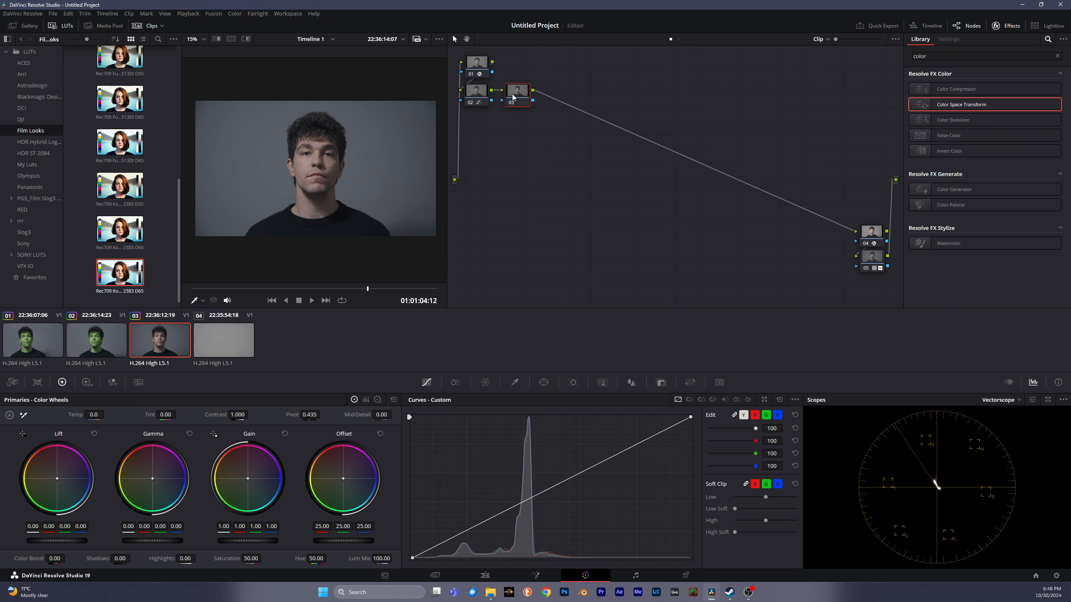
click(455, 382)
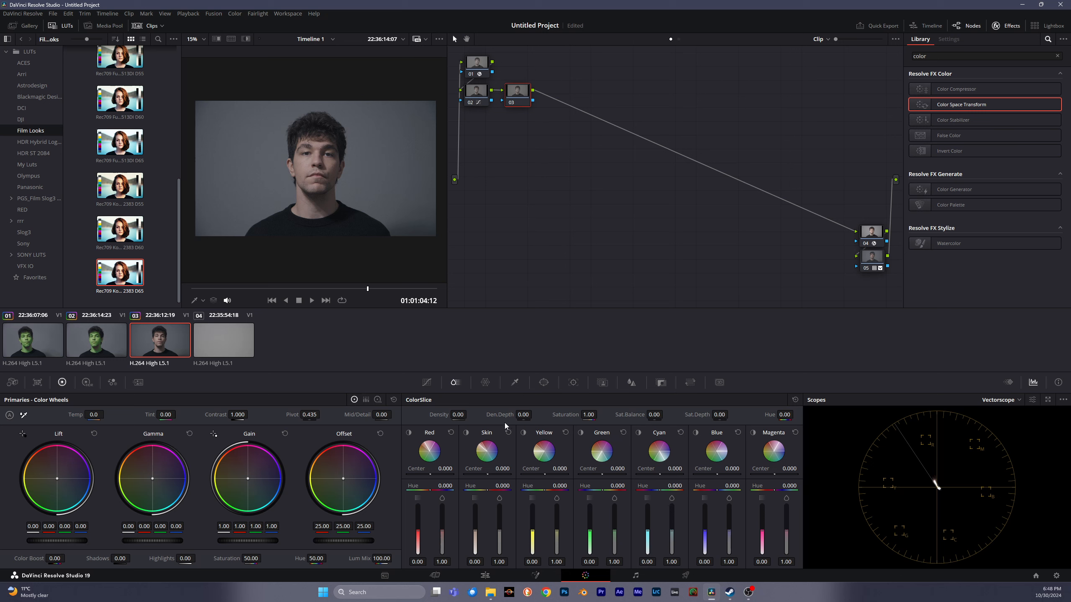
drag(489, 474, 485, 474)
key(shift+h)
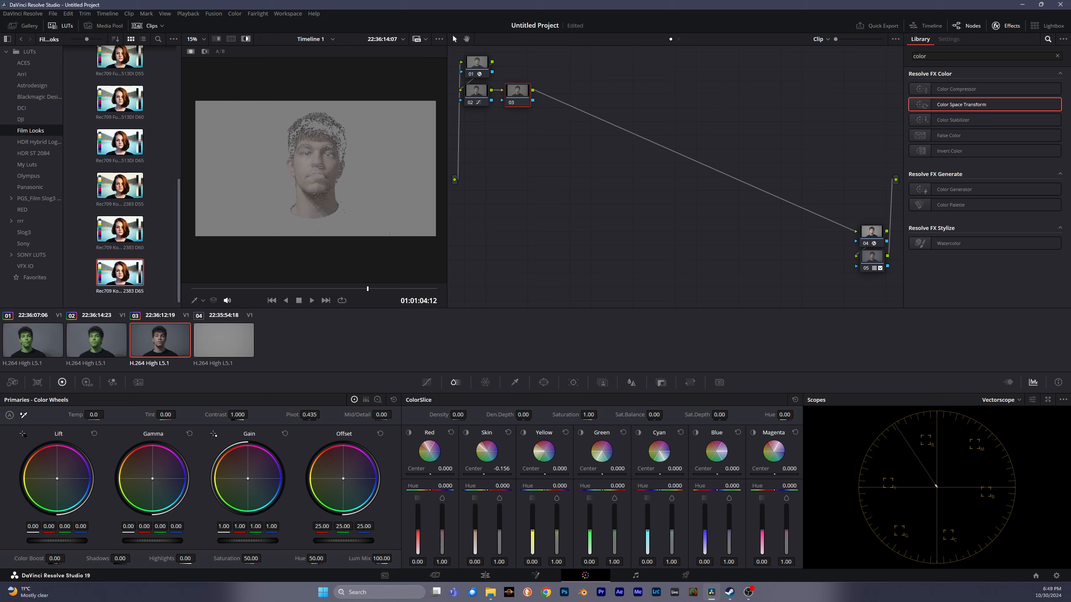
drag(473, 469, 477, 469)
mouse_move(474, 469)
mouse_down()
mouse_move(427, 468)
mouse_move(479, 469)
mouse_up()
drag(487, 491, 487, 489)
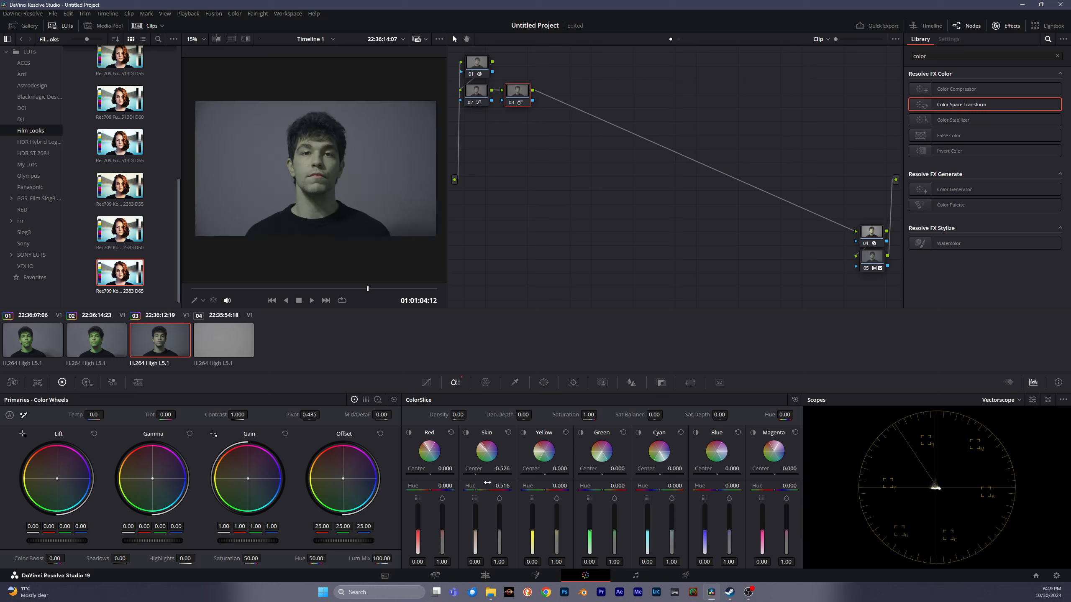
scroll(319, 164, up, 6)
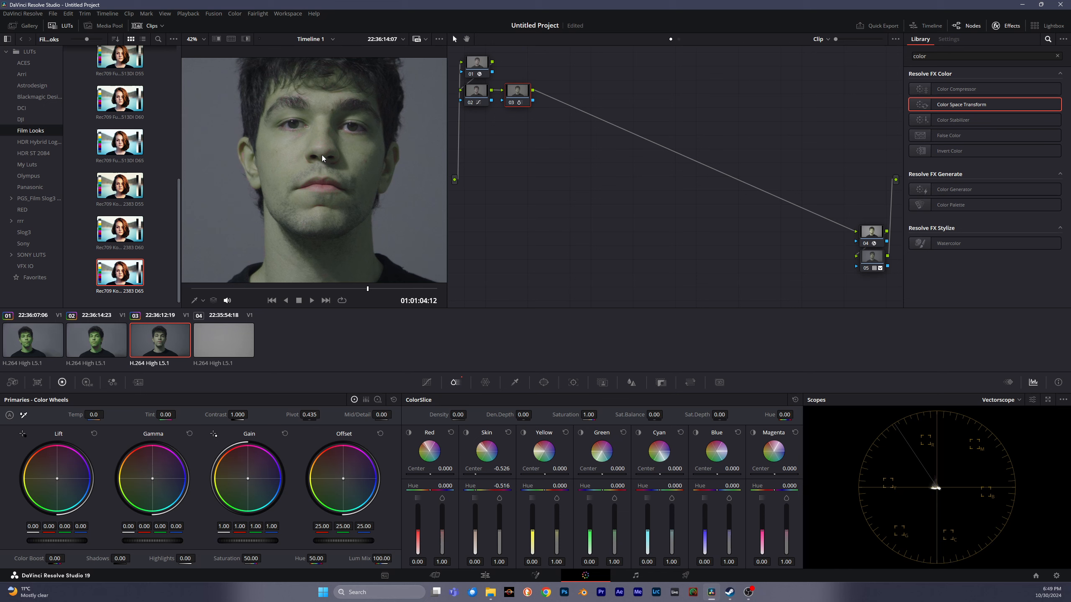
In ColorSlice, set Saturation to 1.66, Sat.Balance to -0.26, Den.Depth to 0.14 and Density to 0.94, checking the selection with Highlight
key(shift+h)
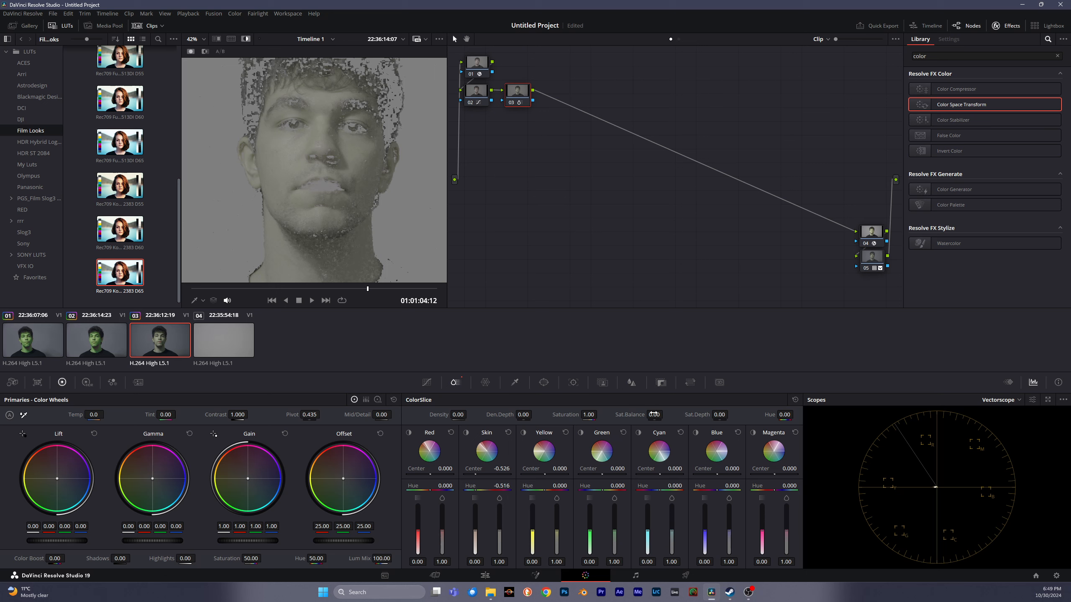
mouse_move(654, 415)
mouse_down()
mouse_move(561, 415)
mouse_move(600, 414)
mouse_up()
key(shift+h)
key(shift+h)
drag(523, 415, 530, 415)
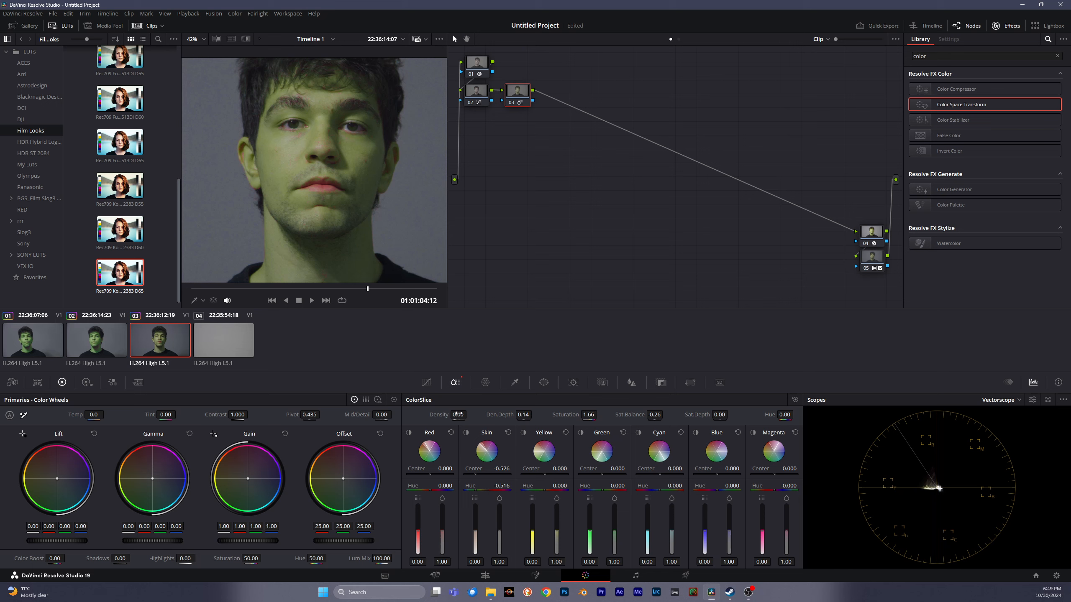
drag(458, 415, 463, 414)
key(shift+h)
key(shift+h)
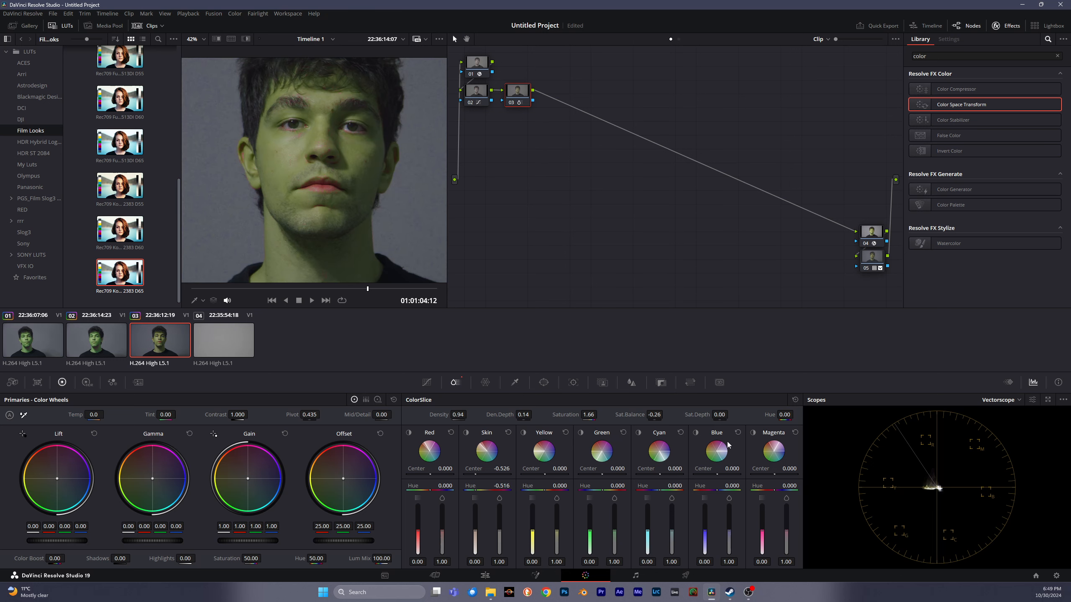
Set ColorSlice Sat.Depth to 1.00 and Hue to 0.06, and the Skin slice's Center to -1.000 and Hue to 0.512
mouse_move(719, 414)
mouse_down()
mouse_move(822, 415)
mouse_move(771, 414)
mouse_up()
mouse_move(500, 450)
drag(480, 475, 462, 475)
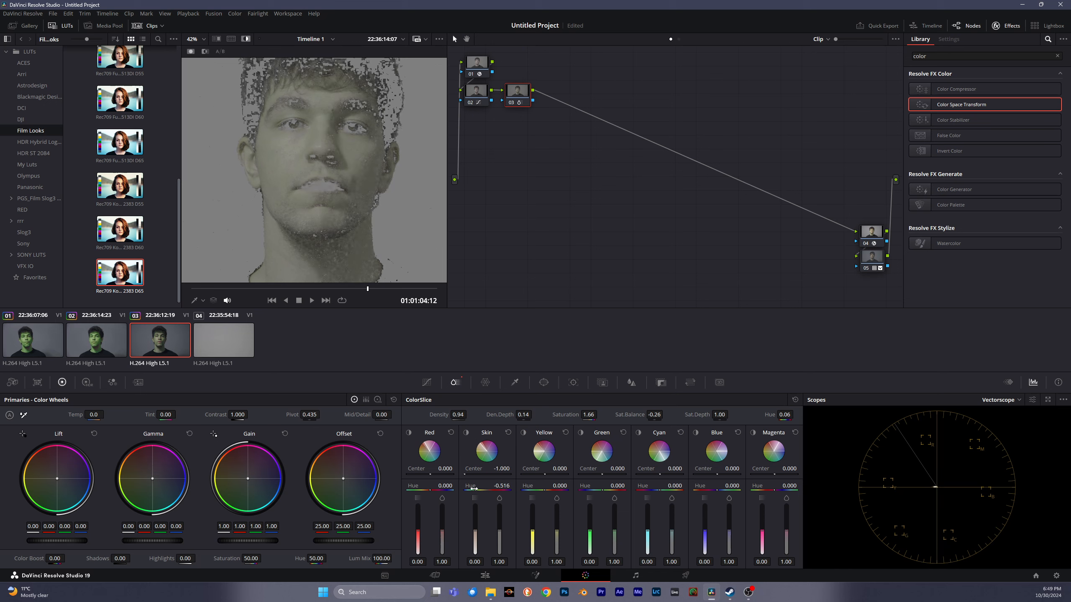
key(shift+h)
mouse_move(495, 491)
mouse_down()
mouse_move(510, 491)
mouse_move(499, 490)
mouse_up()
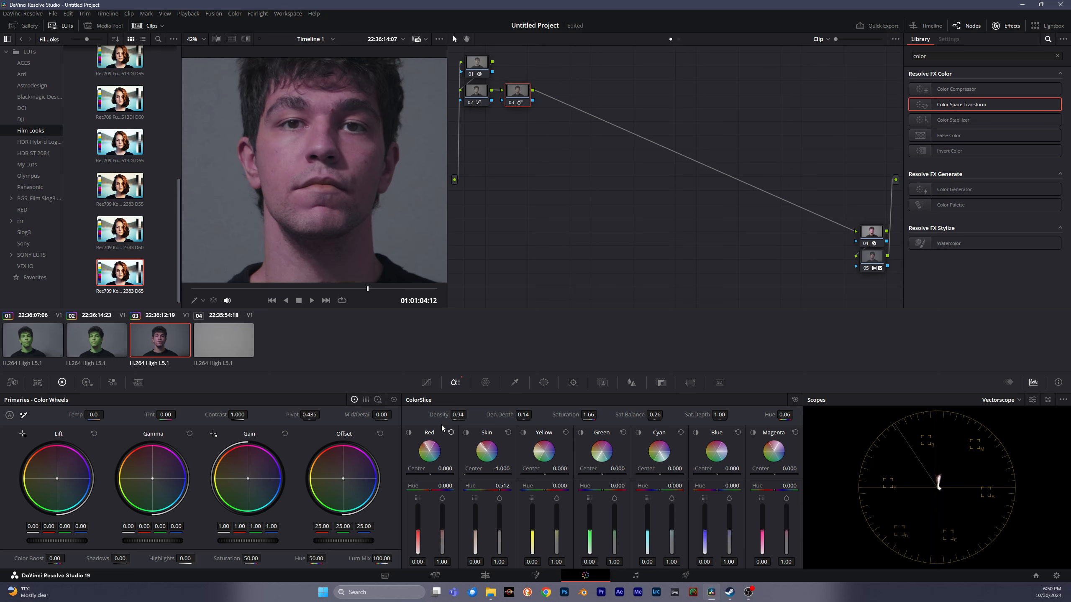
scroll(313, 235, down, 5)
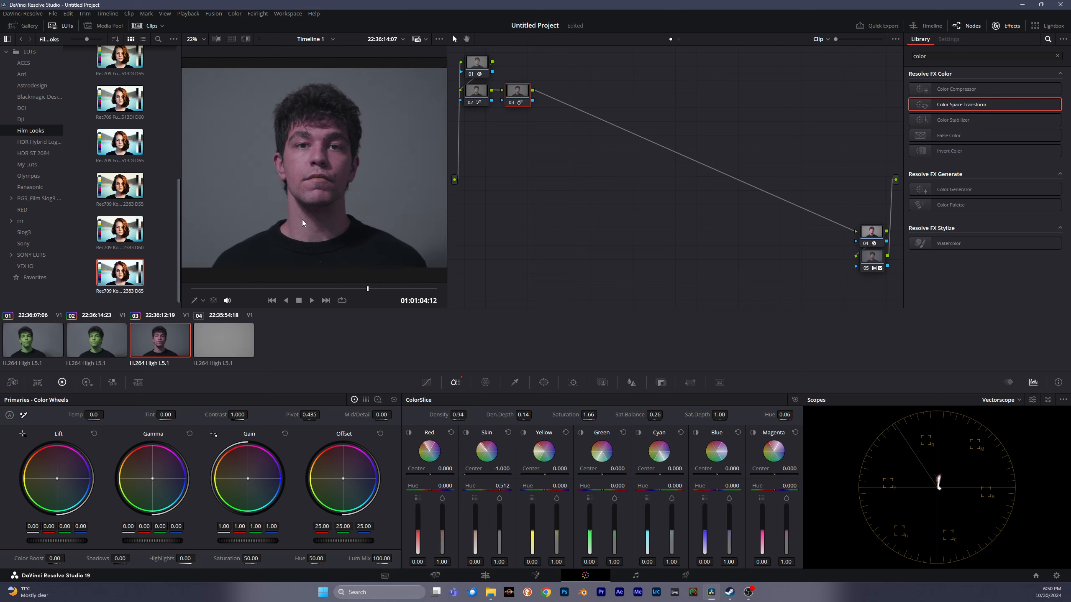
scroll(301, 215, down, 1)
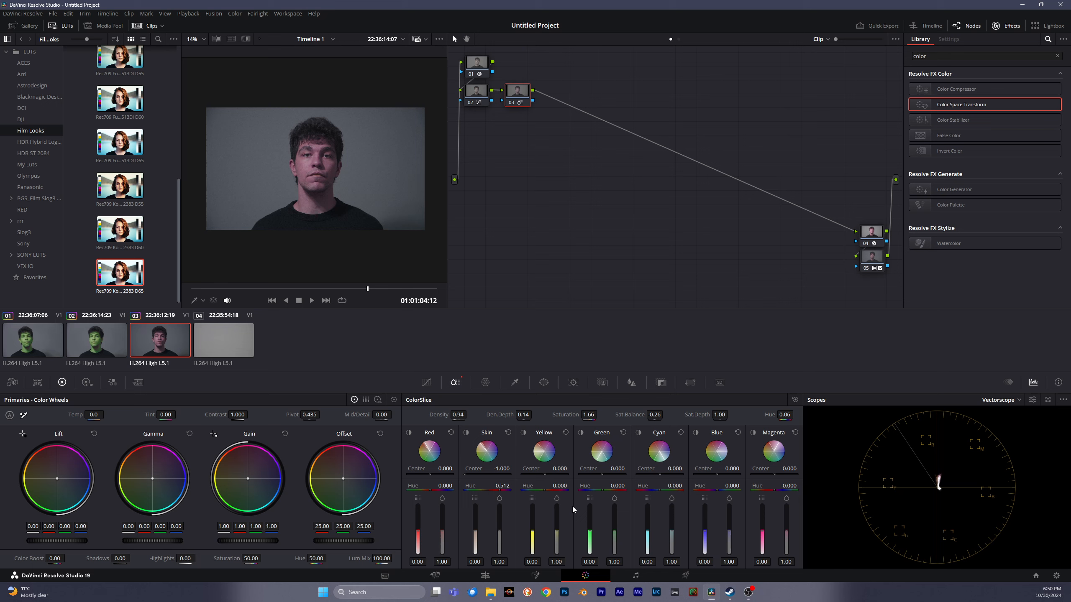
Undo the ColorSlice adjustments and the node deletion to restore the graph with the parallel nodes
click(490, 594)
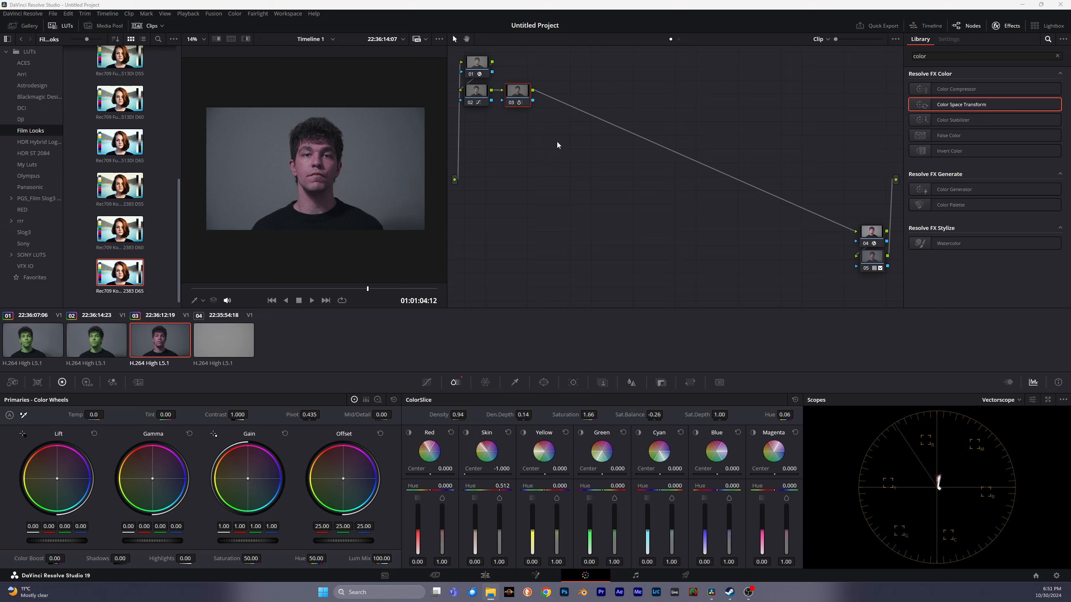
click(516, 100)
key(ctrl+z)
key(ctrl+z)
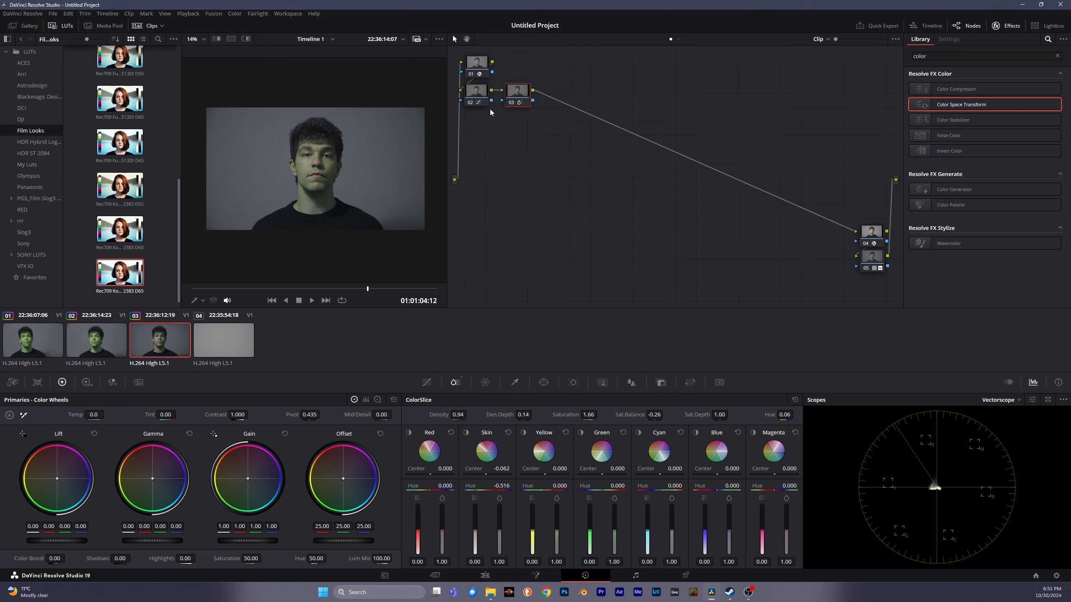
key(ctrl+z)
key(ctrl+z)
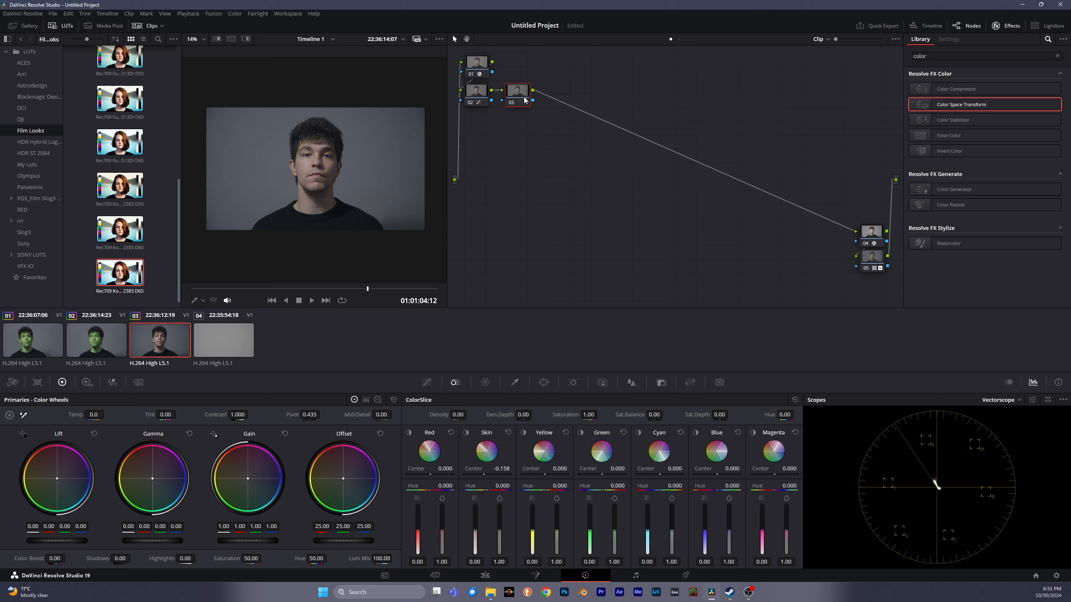
key(Delete)
key(ctrl+z)
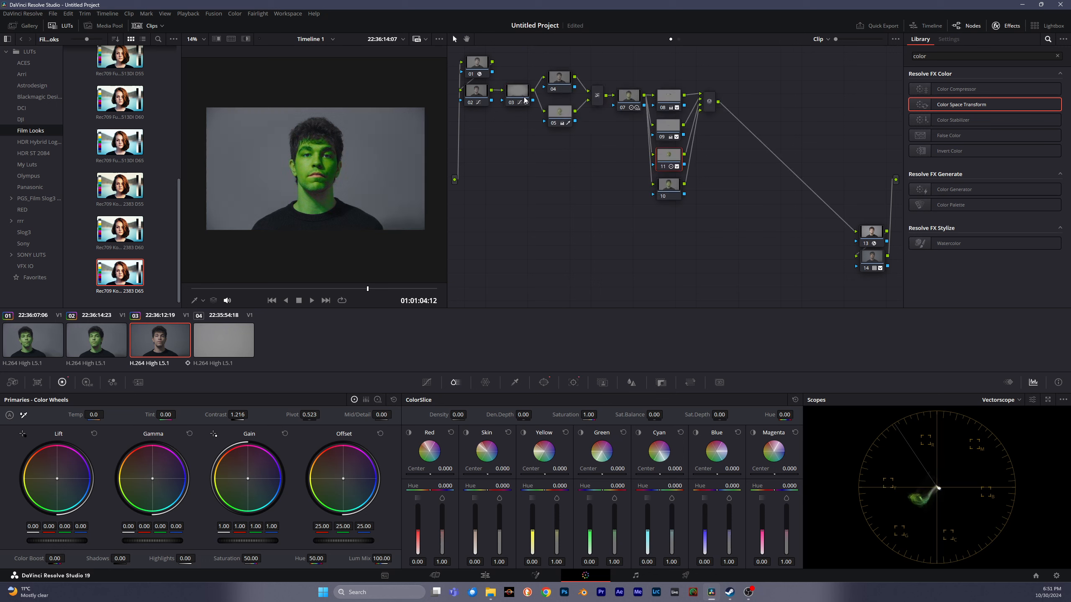
Undo the face window and green skin adjustments on the parallel nodes below the first one
key(ctrl+z)
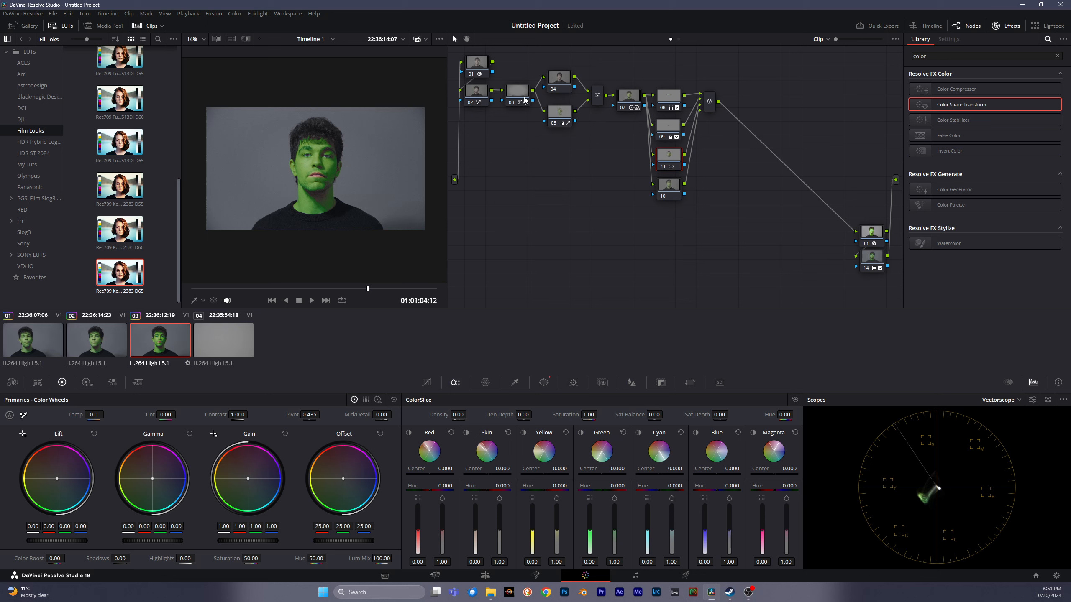
key(ctrl+z)
key(ctrl+z)
key(ctrl+z)
key(ctrl+z)
key(ctrl+z)
key(ctrl+z)
key(ctrl+z)
key(ctrl+z)
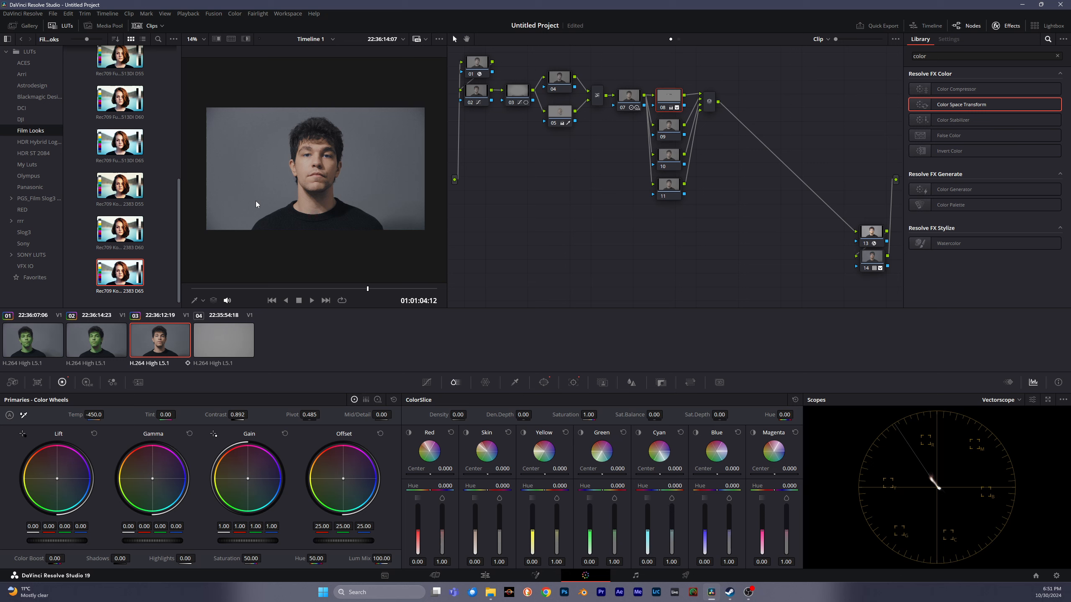
Replace all nodes between node 03 and the final two nodes with one new serial node, and show its Log Wheels
drag(731, 66, 553, 244)
key(Delete)
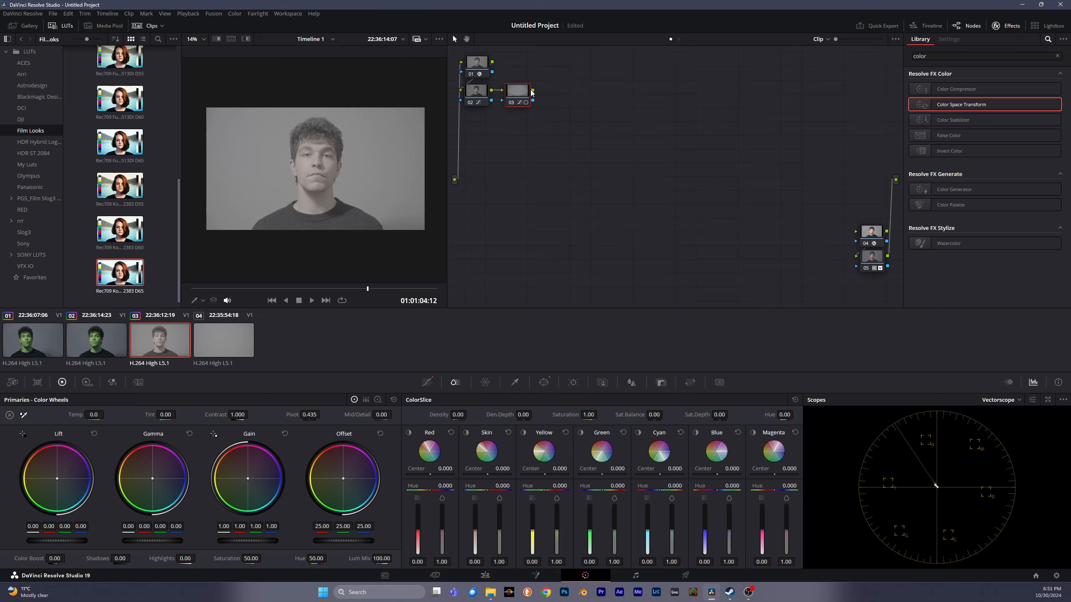
drag(533, 90, 861, 236)
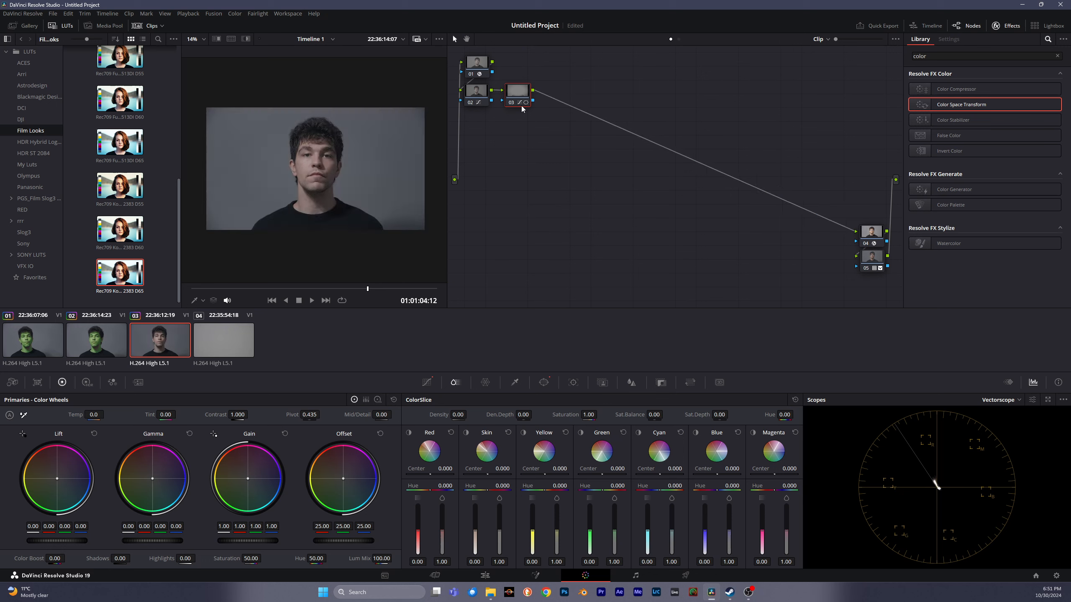
key(alt+s)
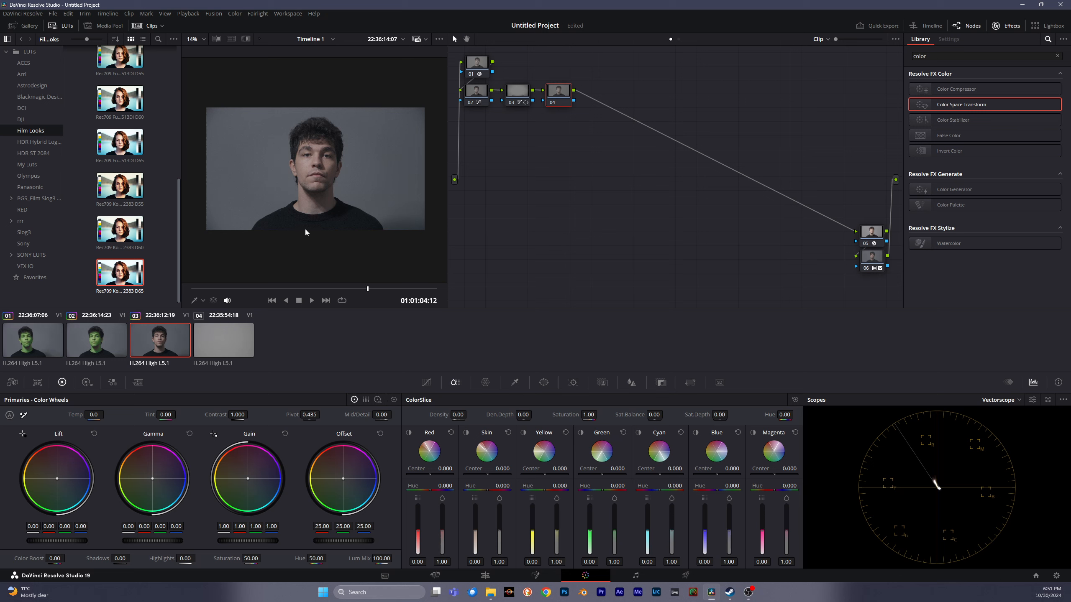
click(379, 400)
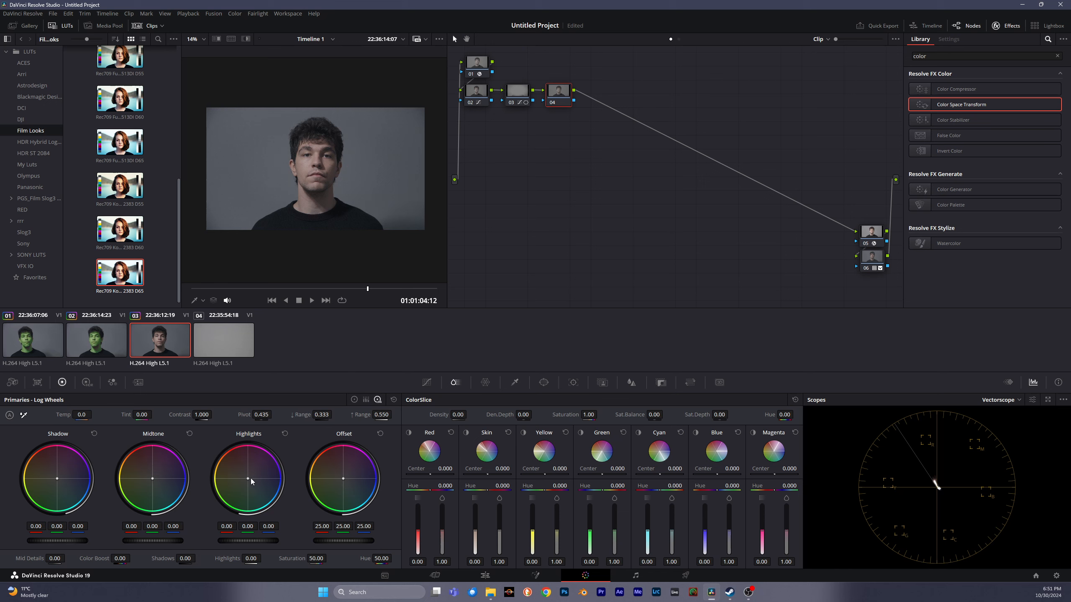
drag(148, 475, 145, 473)
drag(153, 541, 162, 541)
key(ctrl+z)
key(ctrl+z)
key(ctrl+z)
Warm node 04's Log Highlights to about 0.39, -0.02, -0.91, and return to the Edit page
drag(249, 473, 246, 476)
key(shift+4)
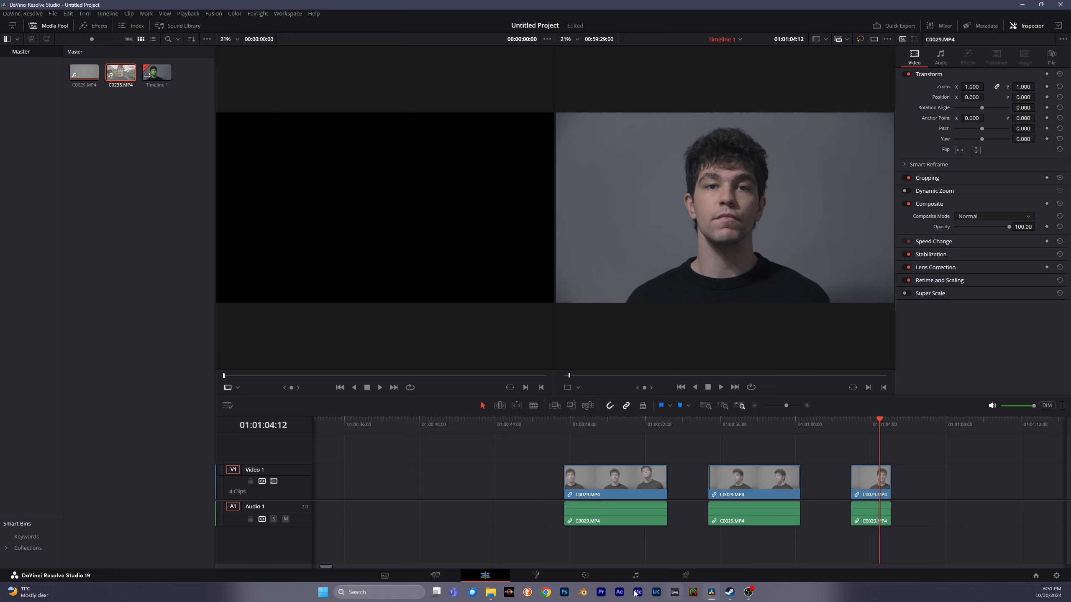
Add C0238.MP4 from File Explorer after the third C0029.MP4 clip, and place the playhead at 01:01:24:04
click(490, 592)
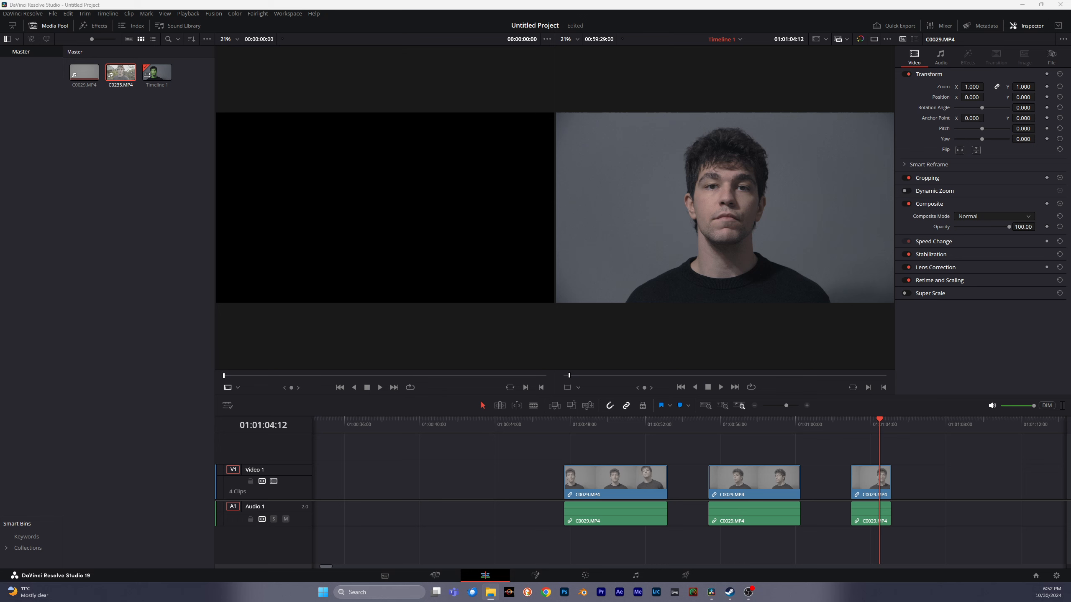
drag(1070, 601, 904, 483)
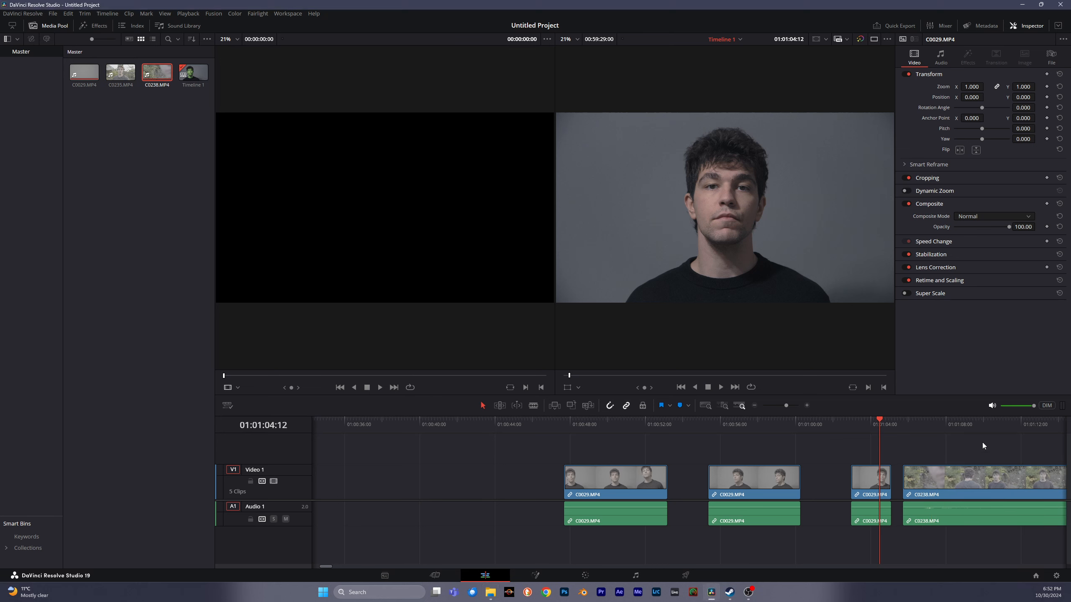
drag(985, 428, 1006, 432)
scroll(886, 460, down, 5)
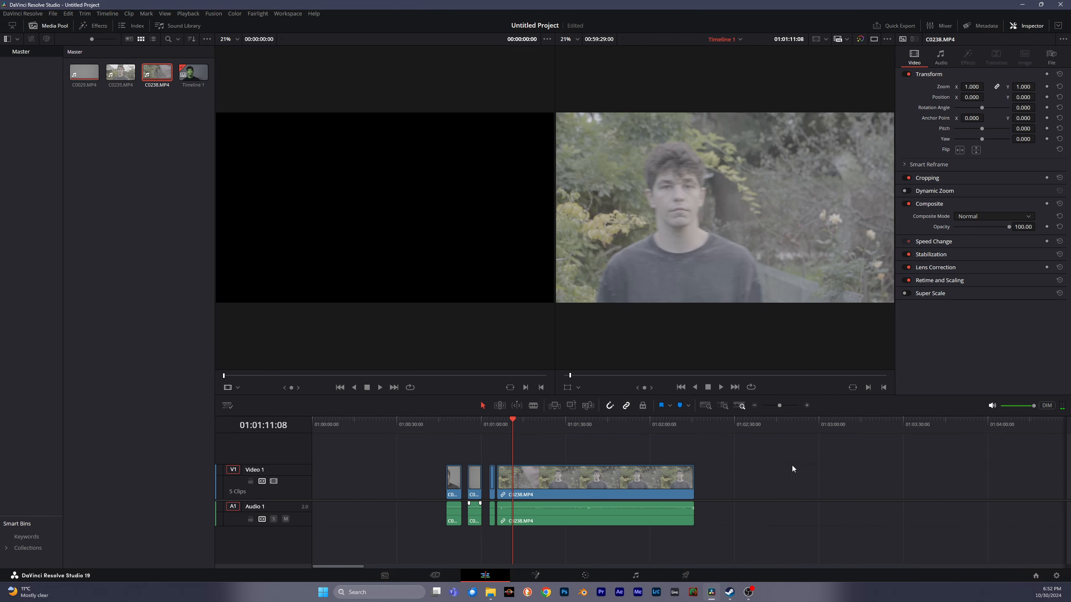
scroll(792, 465, up, 2)
mouse_move(784, 428)
mouse_down()
mouse_move(804, 432)
mouse_move(765, 435)
mouse_up()
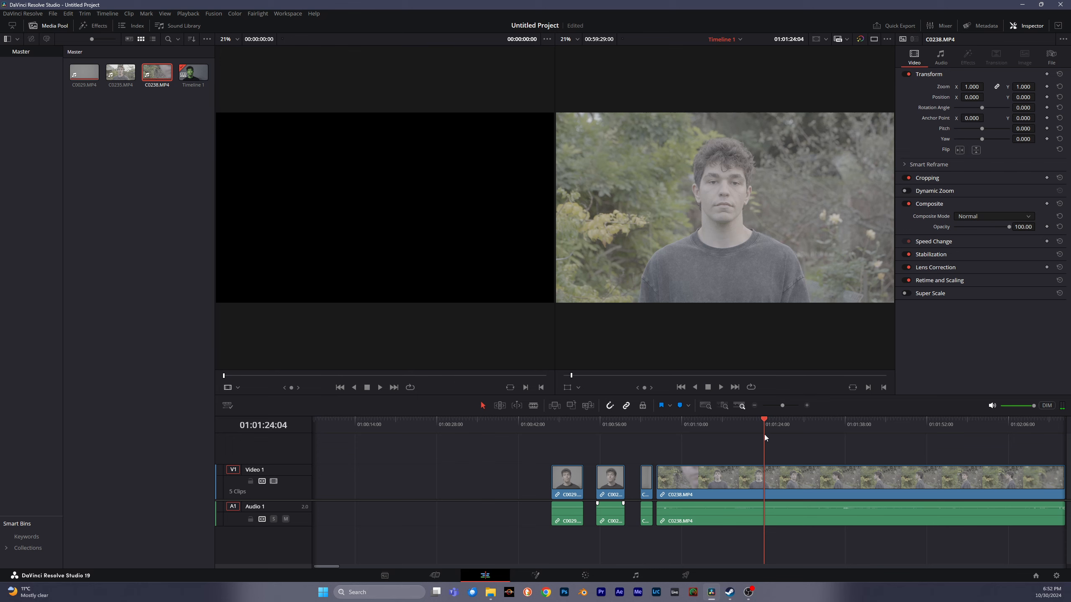
On the Color page, copy clip 03's grade to the C0238.MP4 clip and slightly lower the midpoint of node 03's custom curve
click(585, 575)
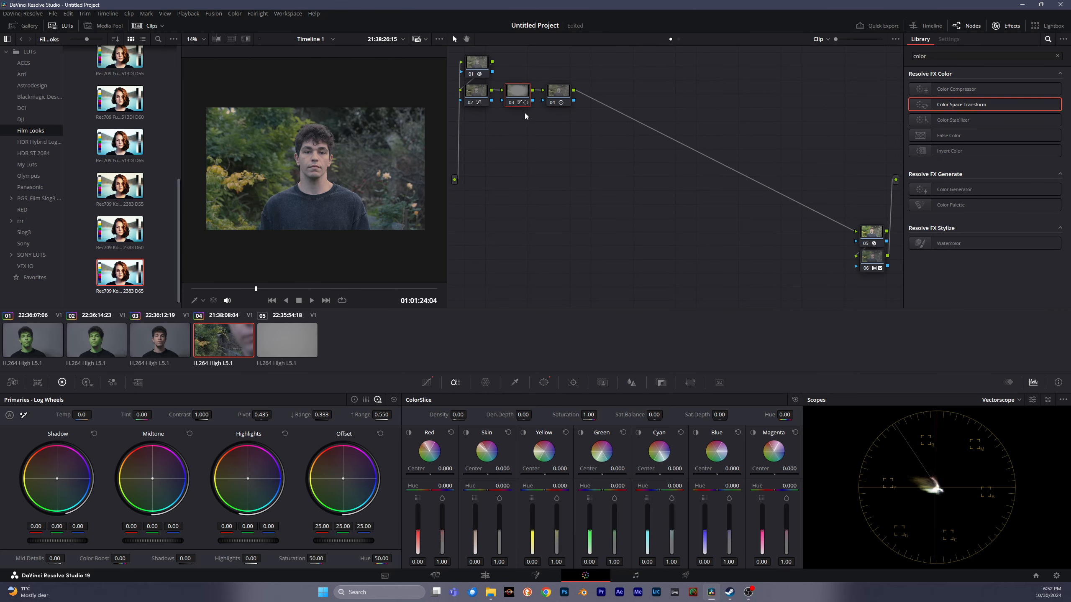
click(431, 384)
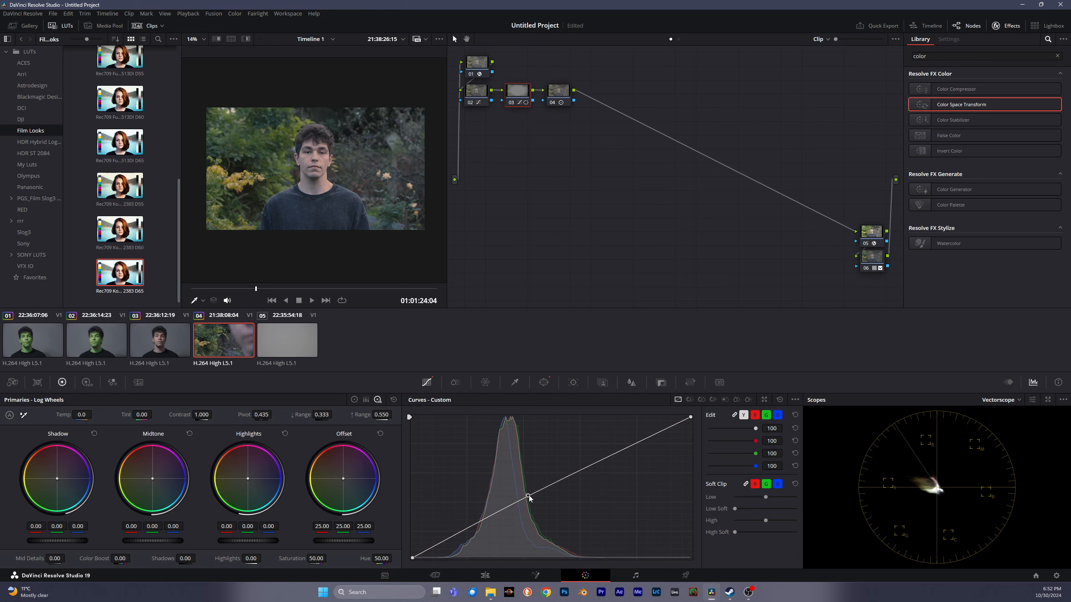
drag(528, 498, 528, 504)
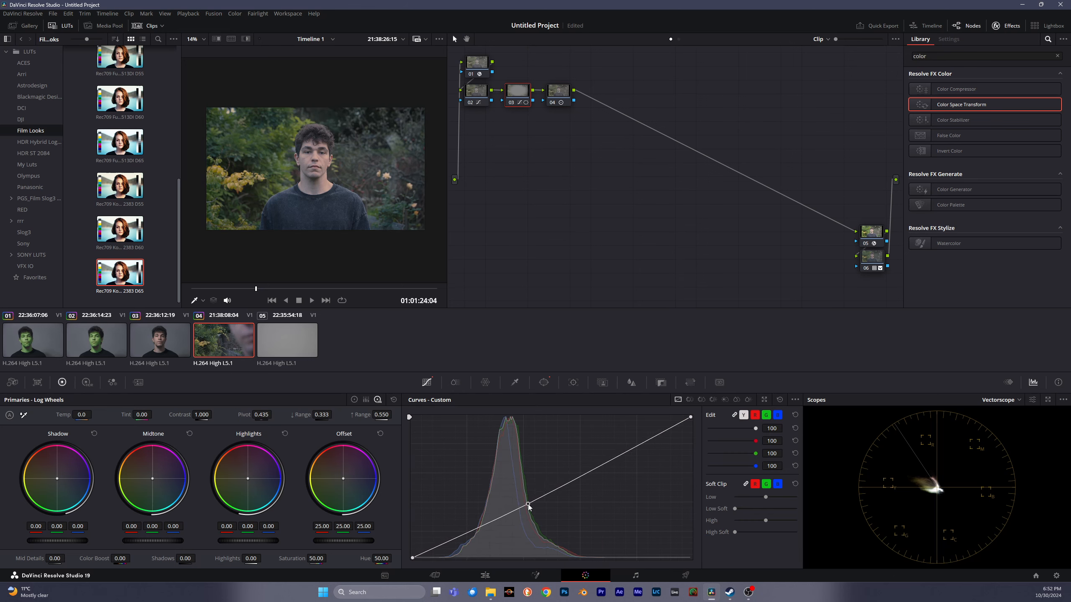
Shift the tint of the Log Highlights and Midtone wheels on node 03 of the outdoor clip
scroll(320, 158, up, 6)
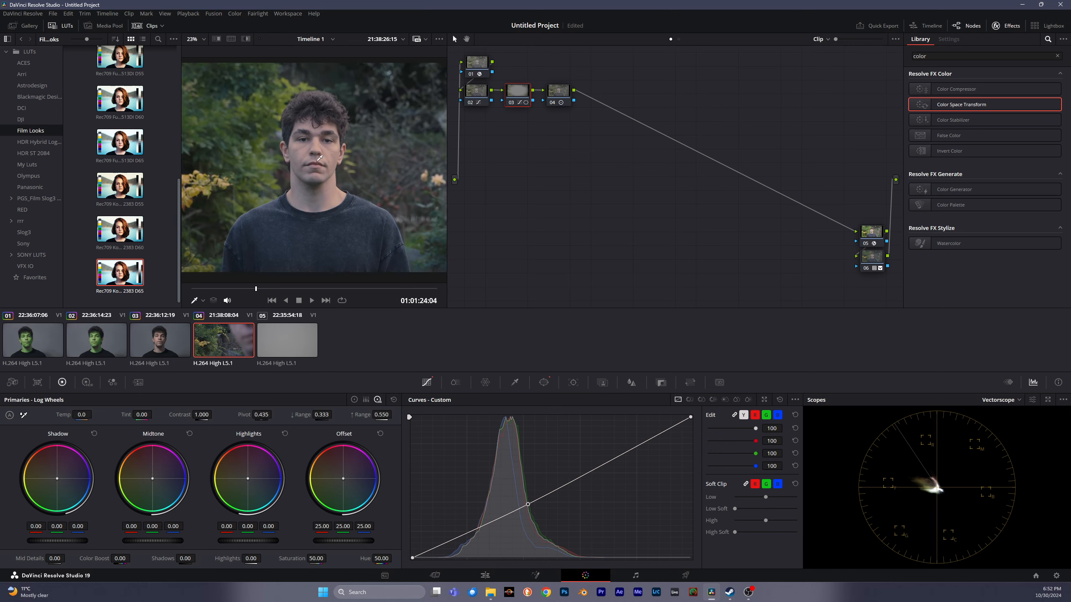
drag(319, 158, 330, 194)
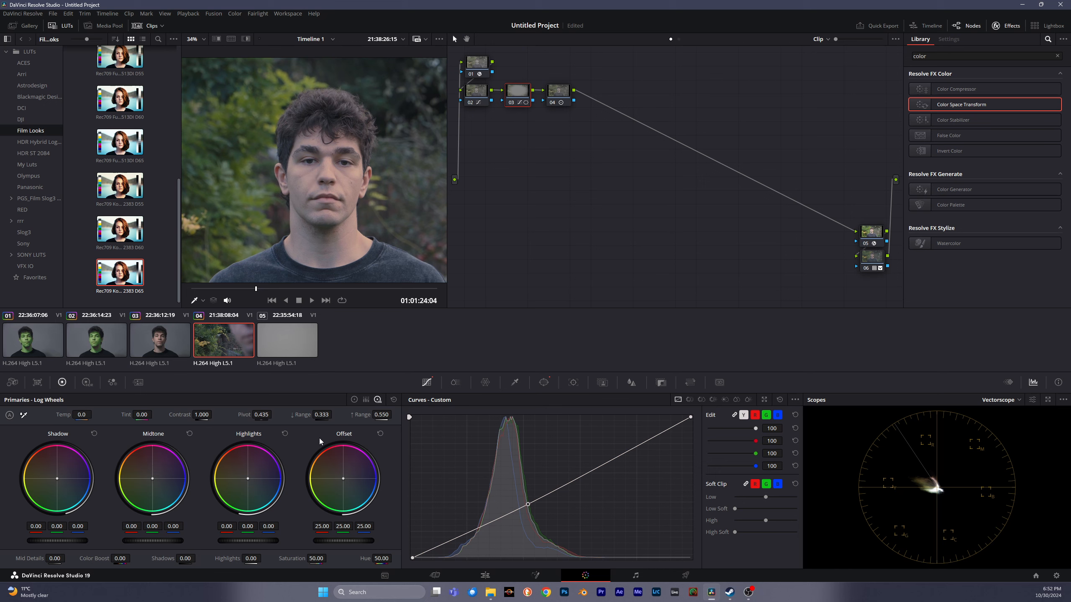
drag(248, 479, 246, 460)
drag(154, 479, 171, 473)
On node 04, pull the Log Highlights tint back toward neutral, shift the Midtone tint, and raise the Midtone and Highlights levels
click(557, 102)
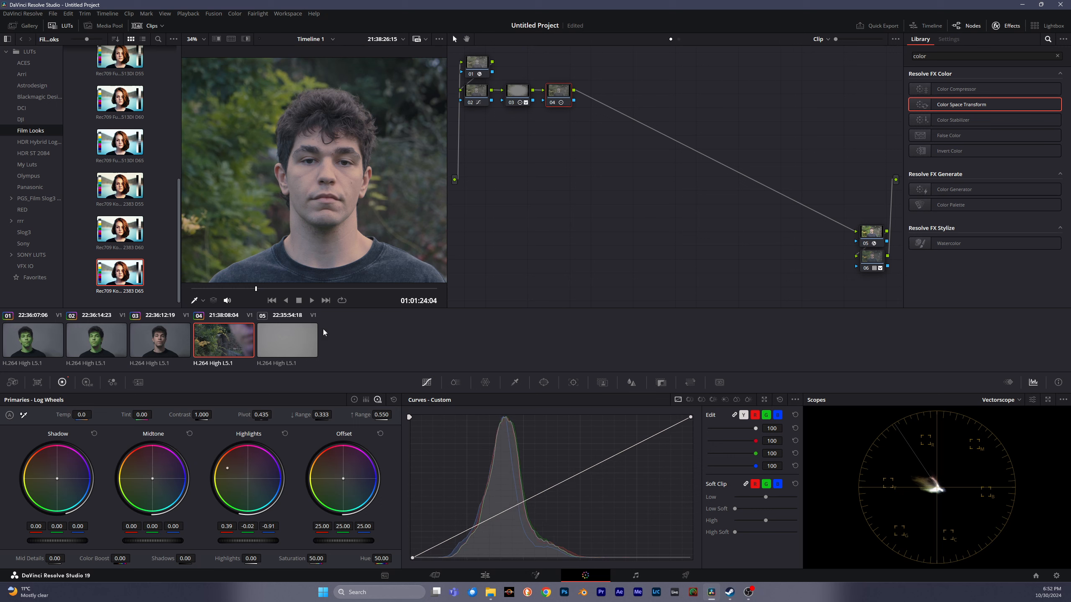
mouse_move(228, 470)
mouse_down()
mouse_move(232, 458)
mouse_move(245, 475)
mouse_up()
drag(154, 485, 149, 479)
drag(154, 541, 164, 541)
drag(249, 541, 265, 541)
Return to the Edit page and play the third C0029.MP4 clip briefly from about 01:01:04:12
click(484, 575)
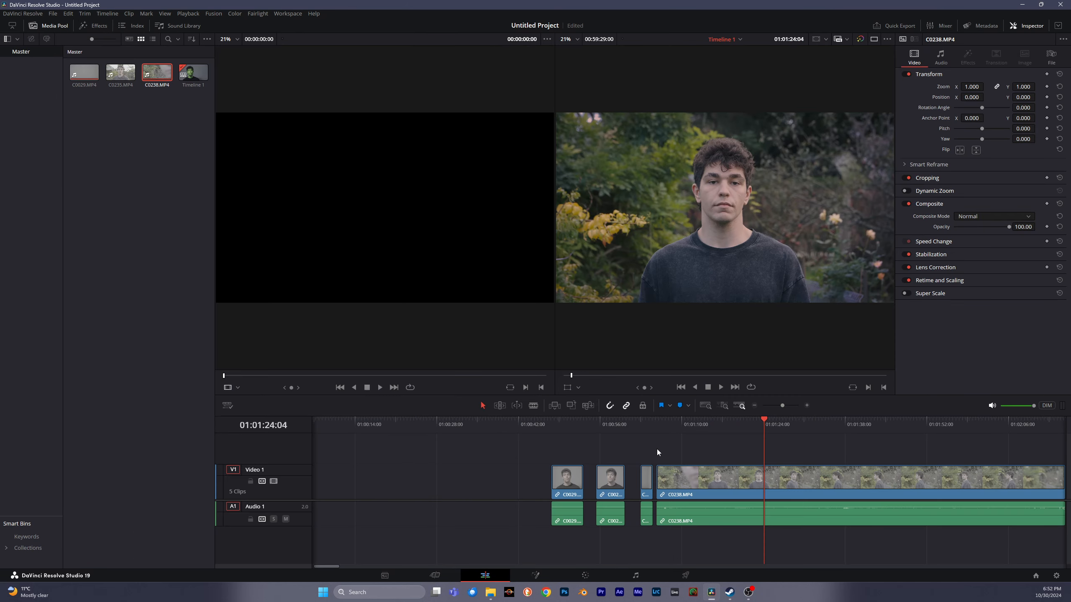
drag(619, 425, 646, 431)
key(space)
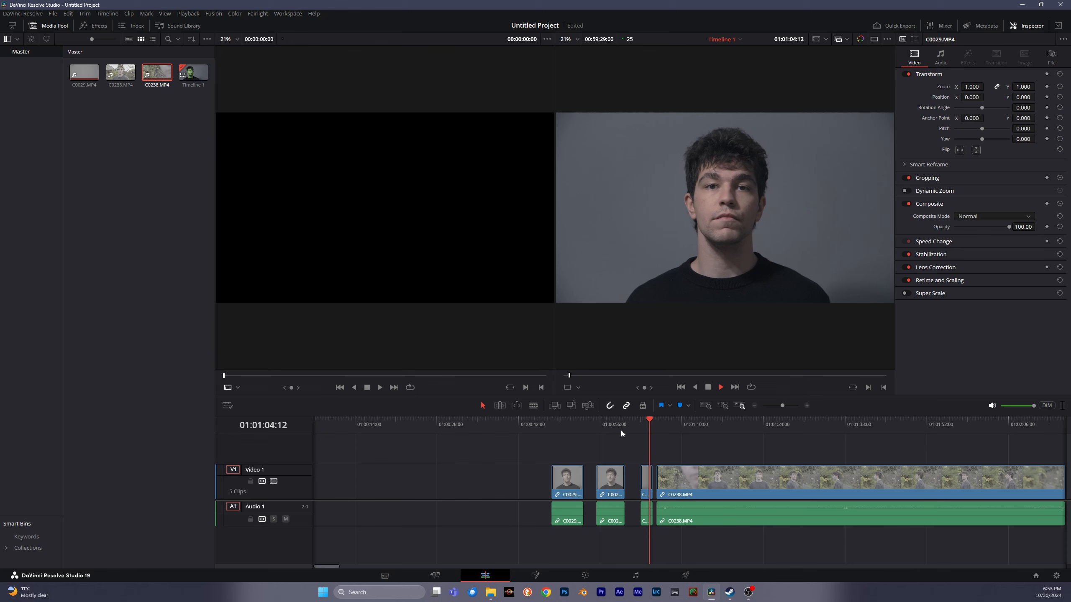
key(space)
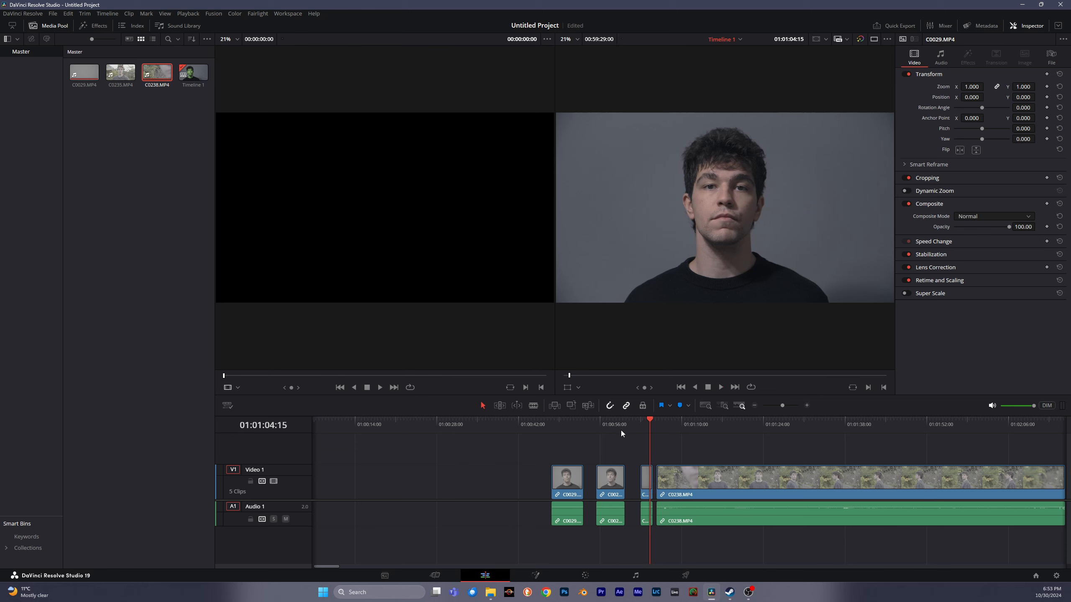